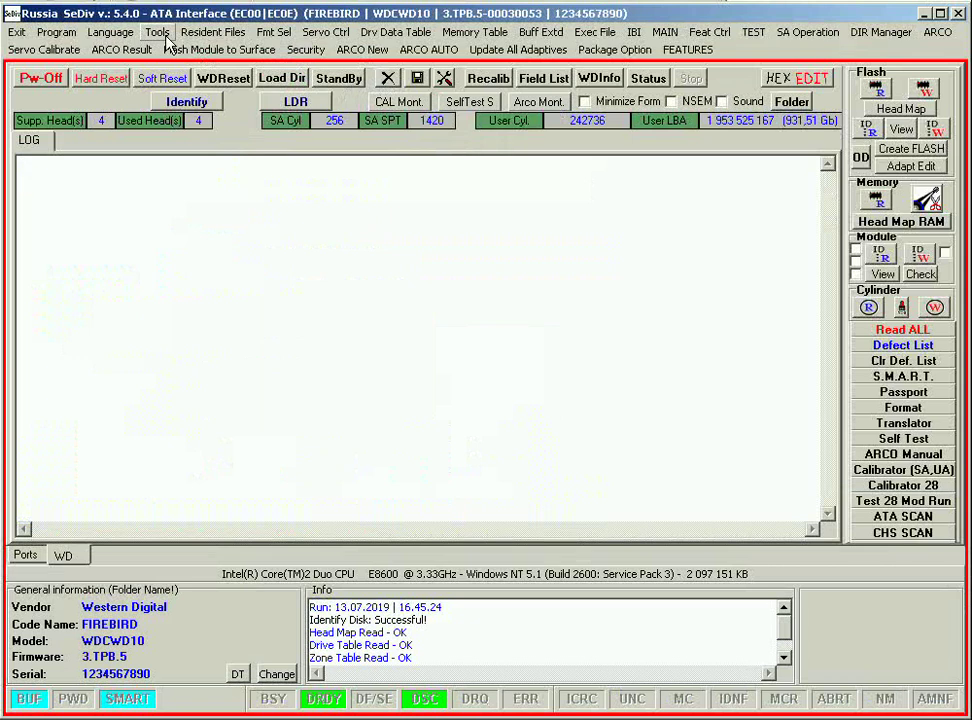
Read resident file 01 (hex) from the drive with the default subfolder and file name
{"action": "left_click", "coordinate": [160, 33]}
{"action": "mouse_move", "coordinate": [212, 40]}
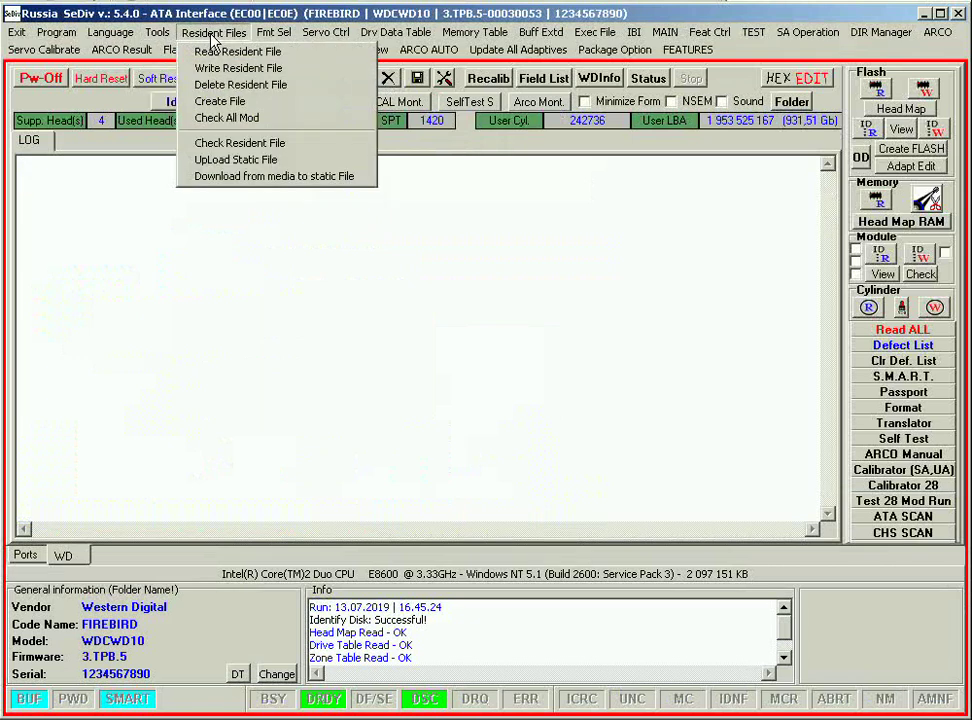
{"action": "left_click", "coordinate": [235, 53]}
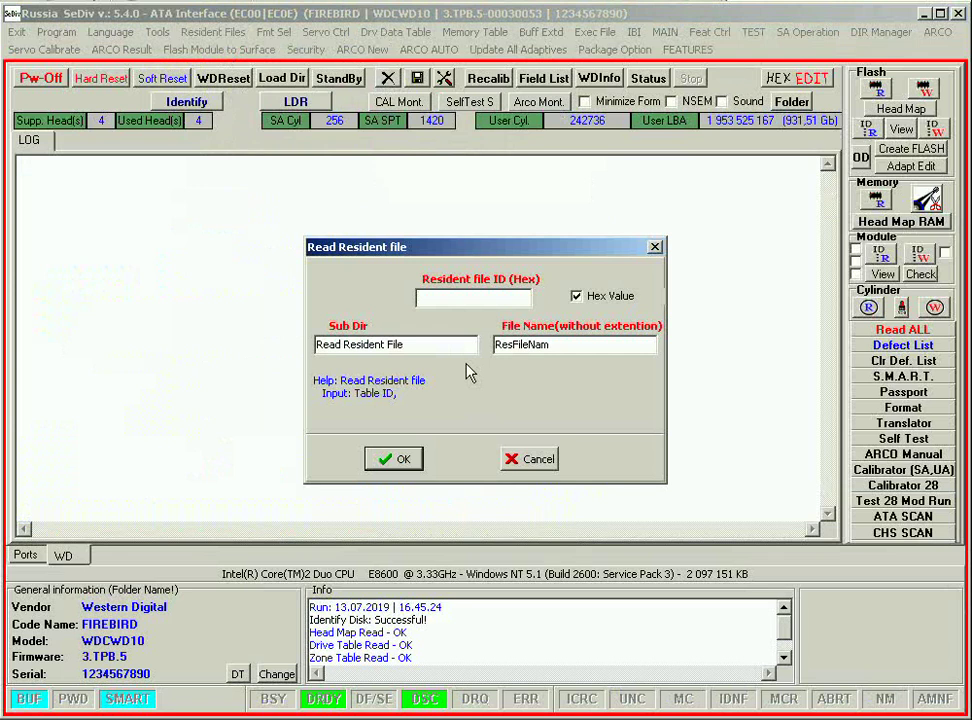
{"action": "type", "text": "01"}
{"action": "left_click", "coordinate": [401, 459]}
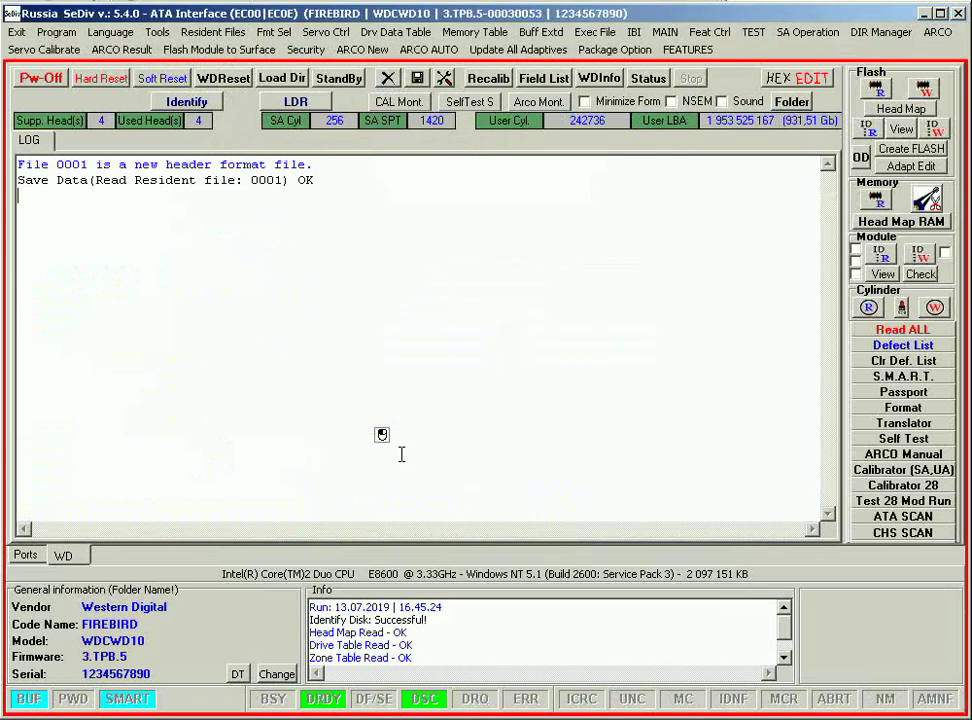
{"action": "key", "text": "ctrl+a"}
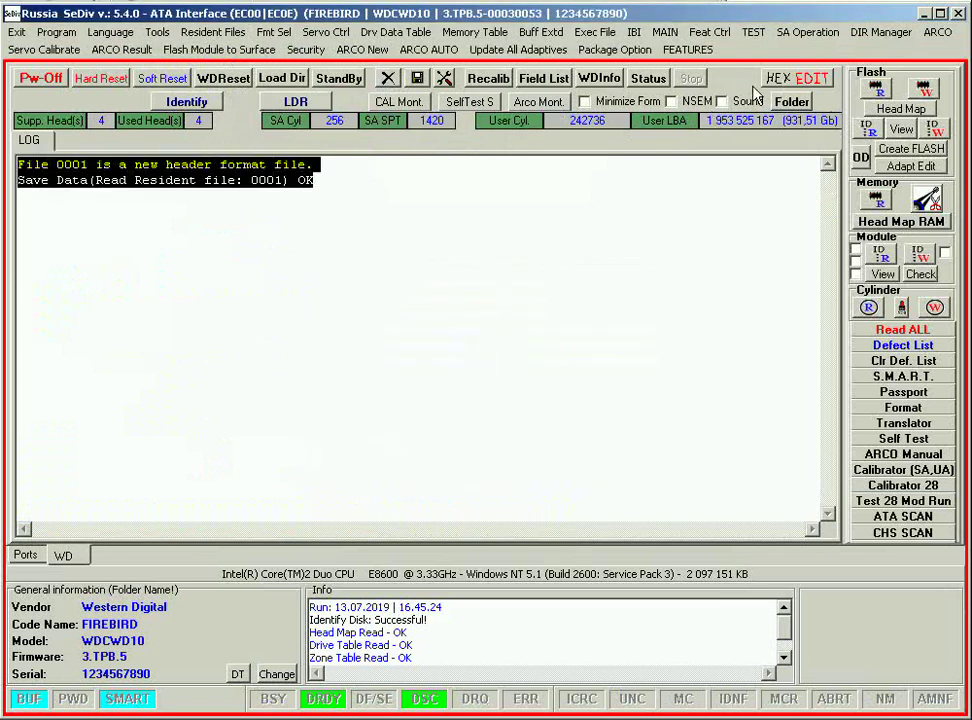
Inspect the saved ResFileNam(0001).bin in the drive's Read Resident File folder, and close the folder window
{"action": "left_click", "coordinate": [788, 101]}
{"action": "double_click", "coordinate": [290, 116]}
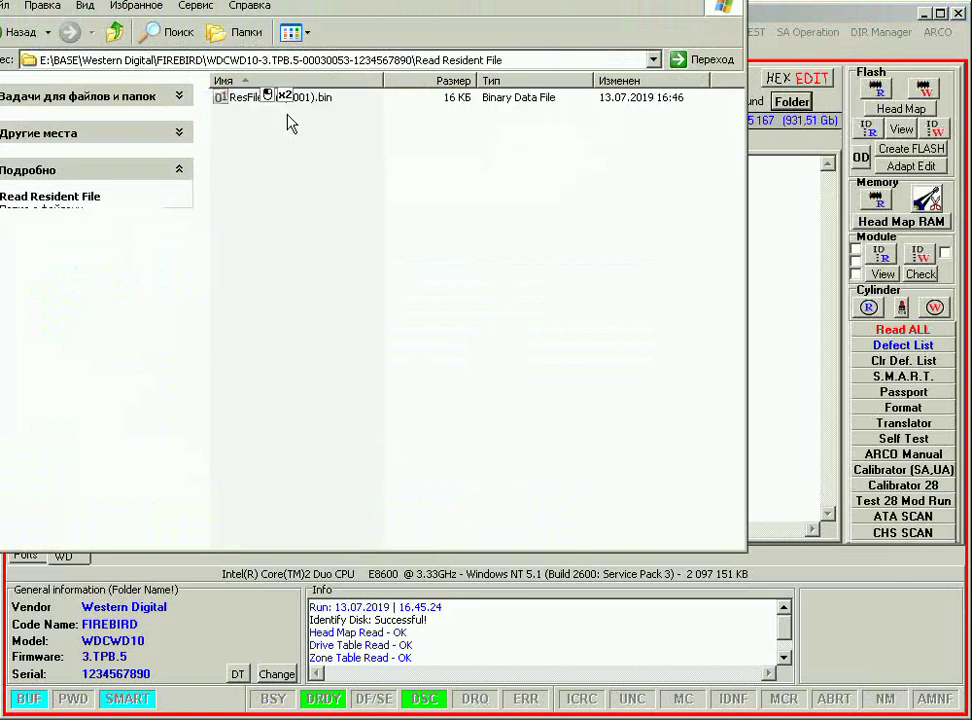
{"action": "left_click", "coordinate": [245, 97]}
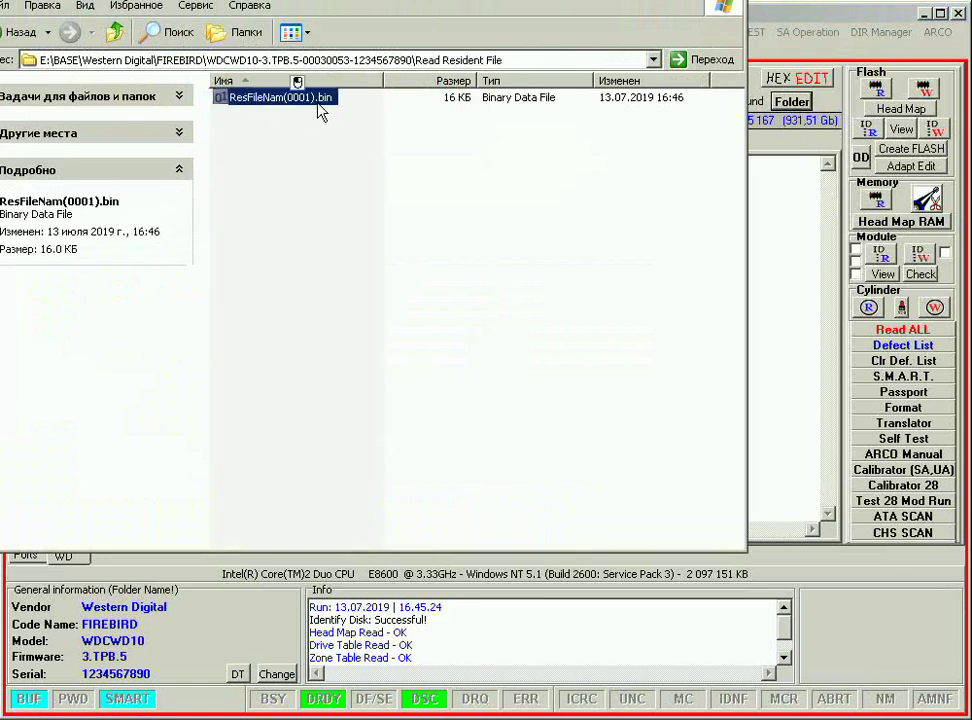
{"action": "left_click", "coordinate": [320, 108]}
{"action": "left_click", "coordinate": [521, 206]}
{"action": "key", "text": "alt+F4"}
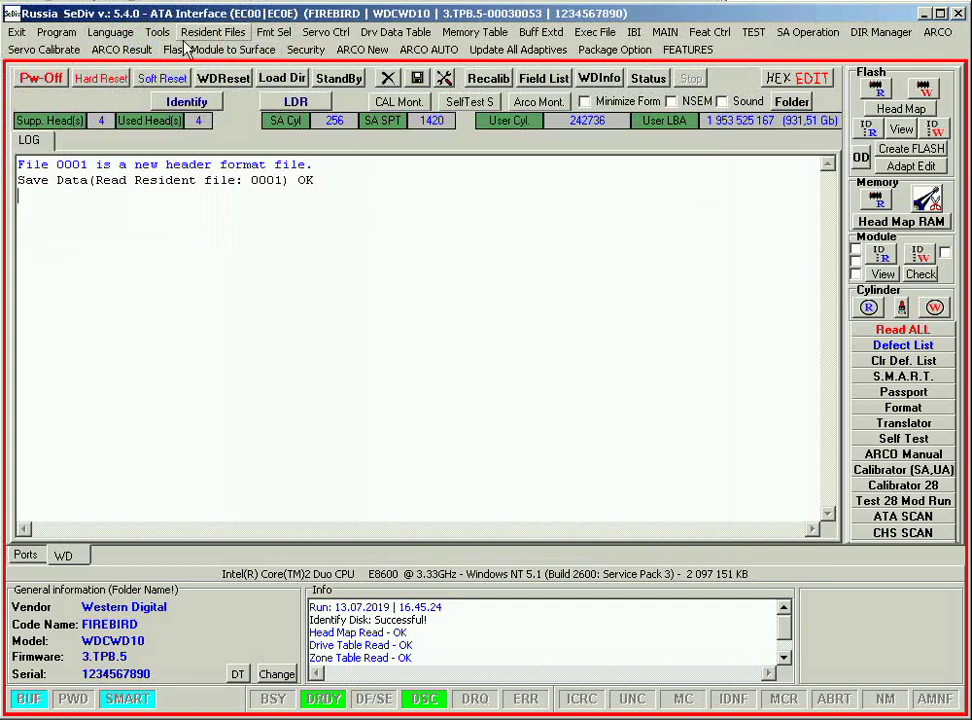
Set up a resident file write with ResFileNam(0001).bin and hex ID 01, and cancel it without writing
{"action": "left_click", "coordinate": [213, 32]}
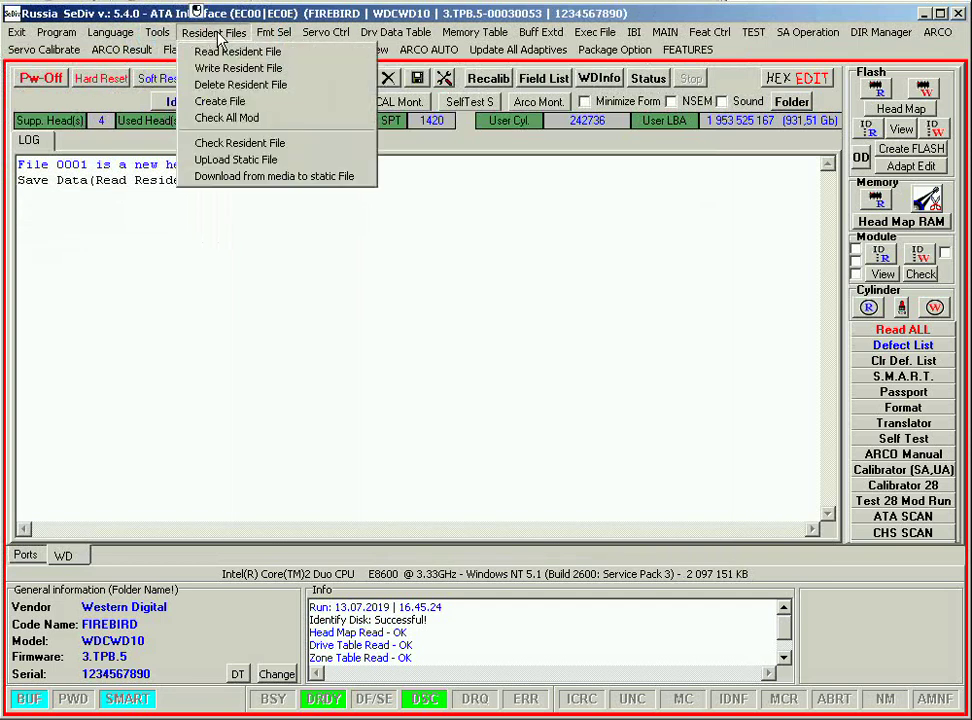
{"action": "left_click", "coordinate": [256, 68]}
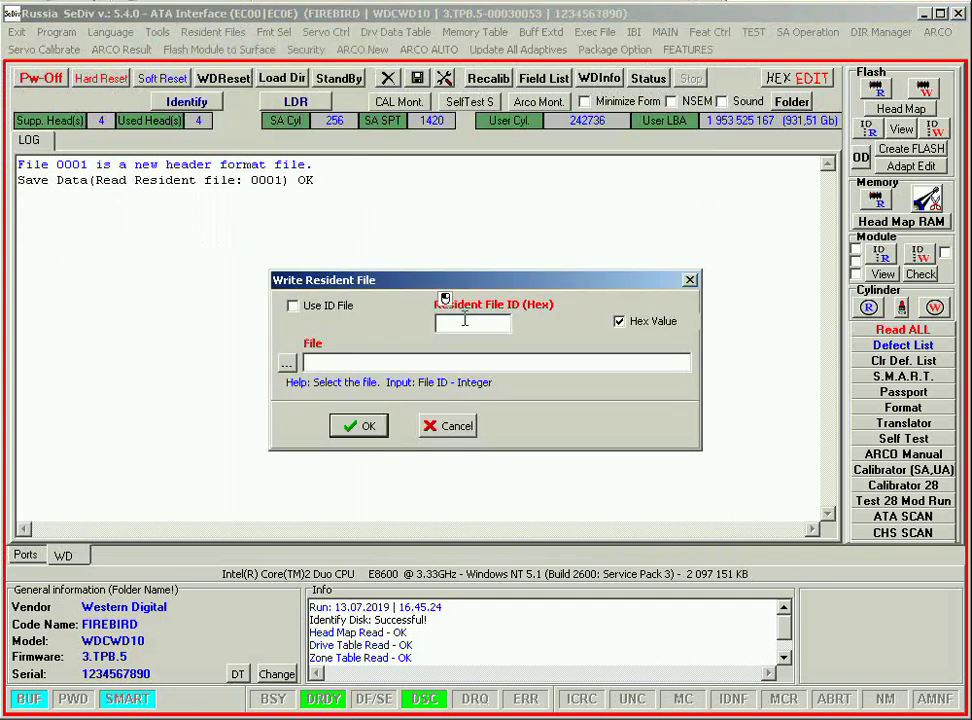
{"action": "left_click", "coordinate": [287, 363]}
{"action": "double_click", "coordinate": [357, 152]}
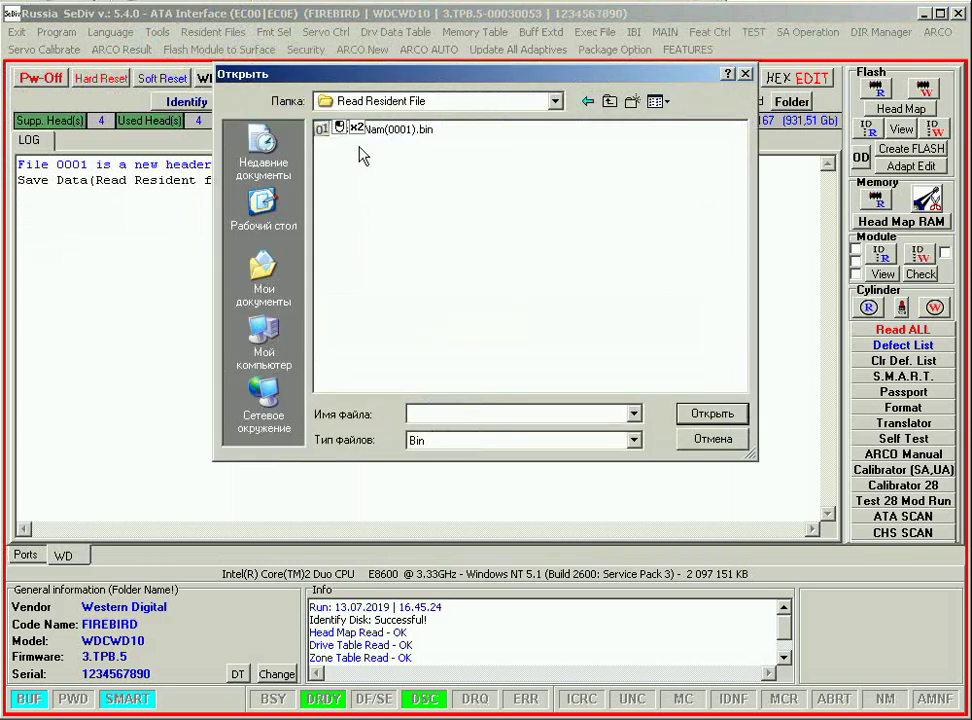
{"action": "double_click", "coordinate": [340, 130]}
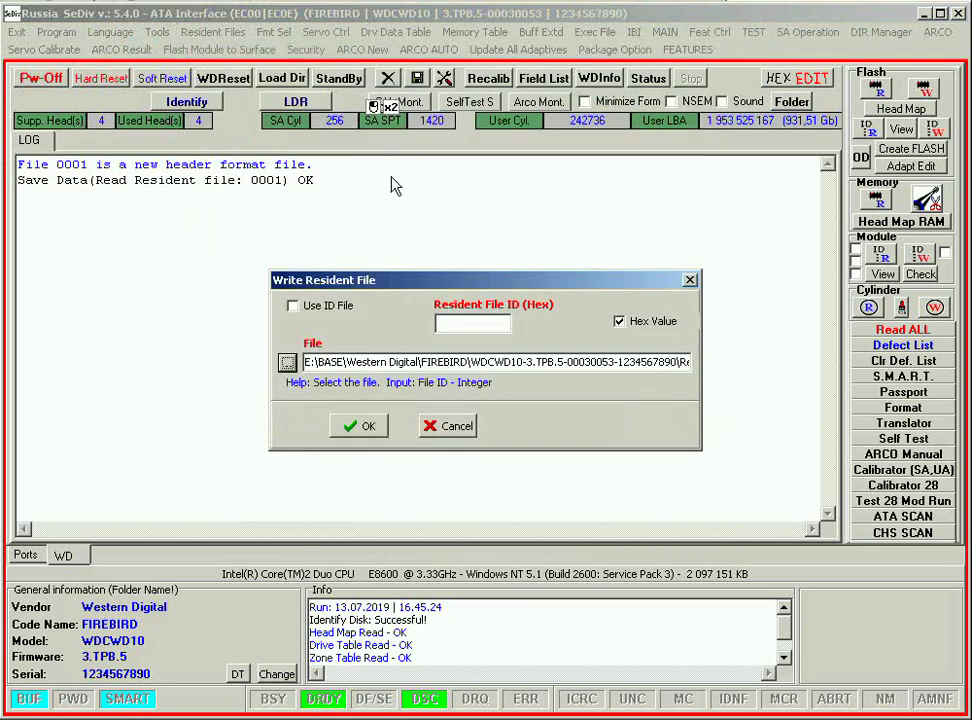
{"action": "left_click", "coordinate": [460, 323]}
{"action": "type", "text": "01"}
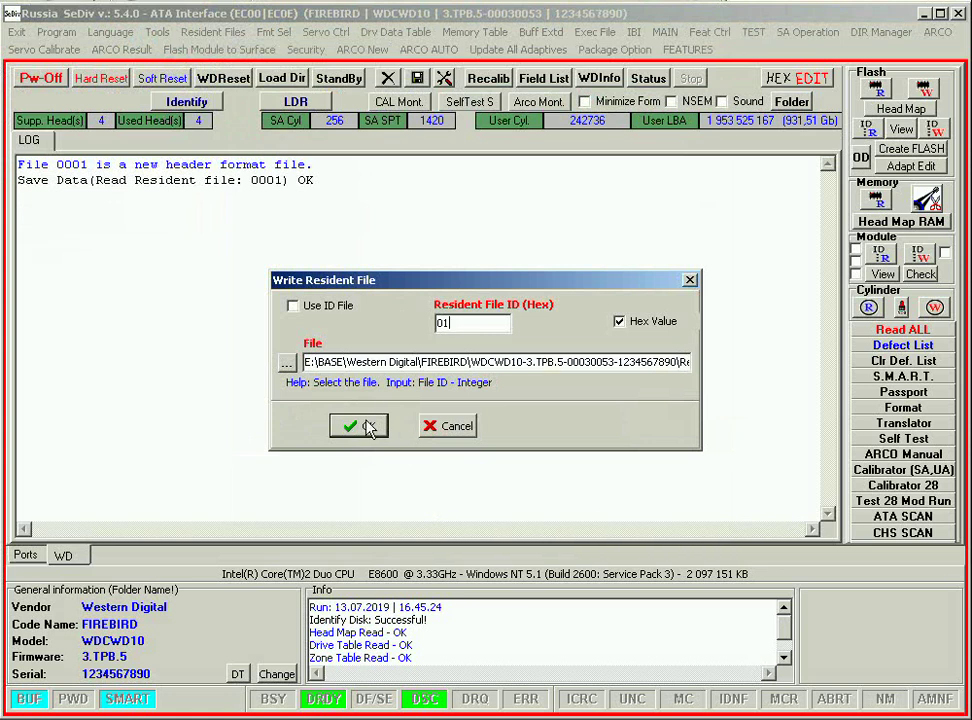
{"action": "left_click", "coordinate": [445, 426]}
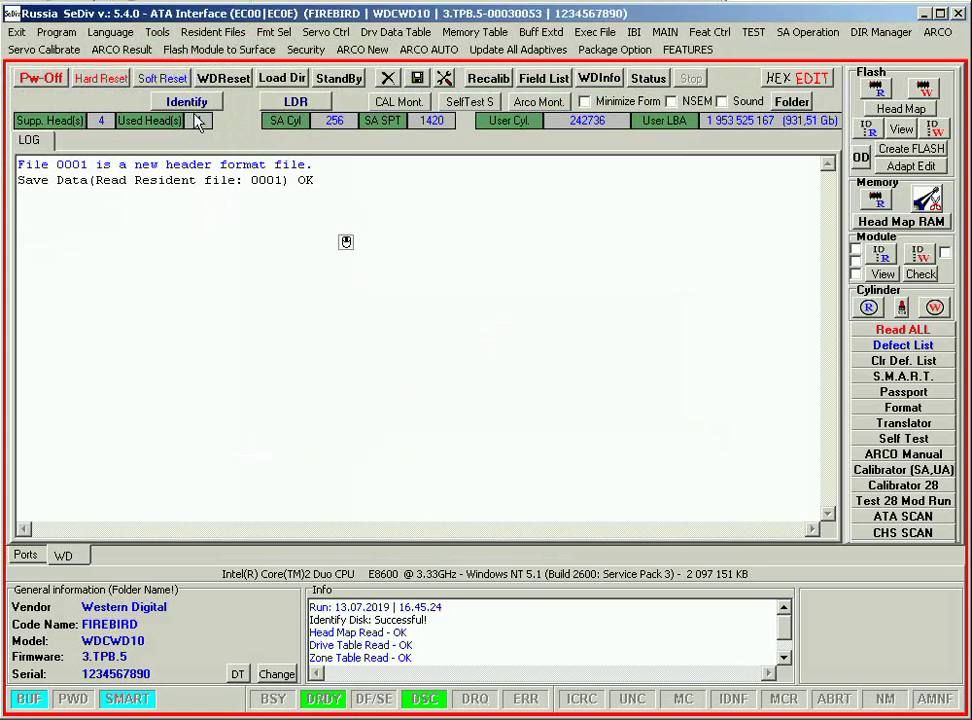
View the input fields for deleting a resident file and for creating a file, cancelling both dialogs
{"action": "left_click", "coordinate": [215, 32]}
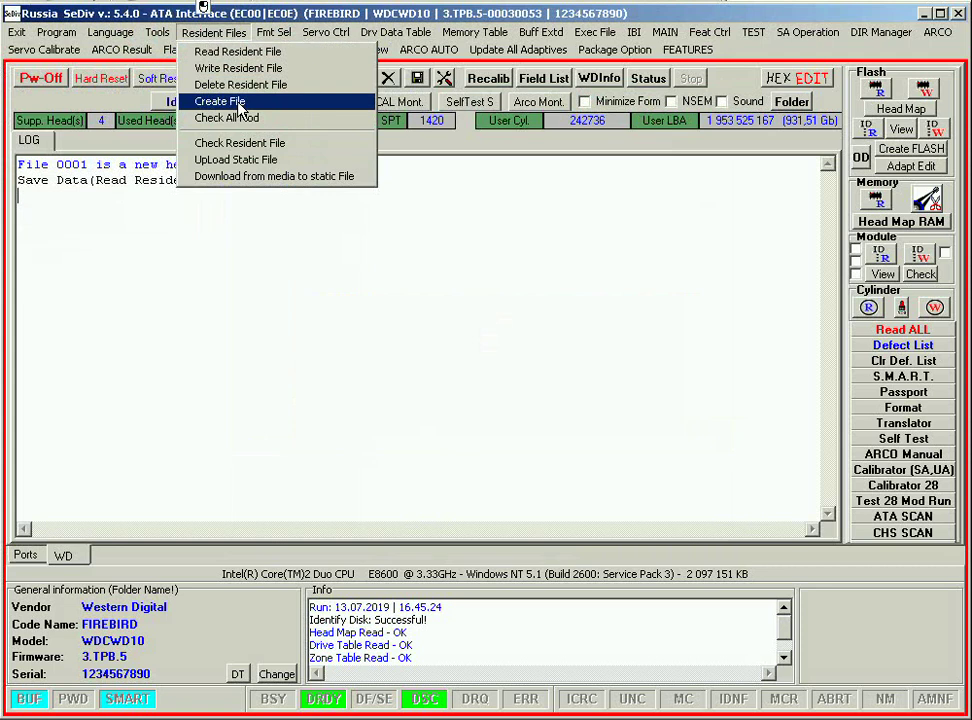
{"action": "left_click", "coordinate": [240, 85]}
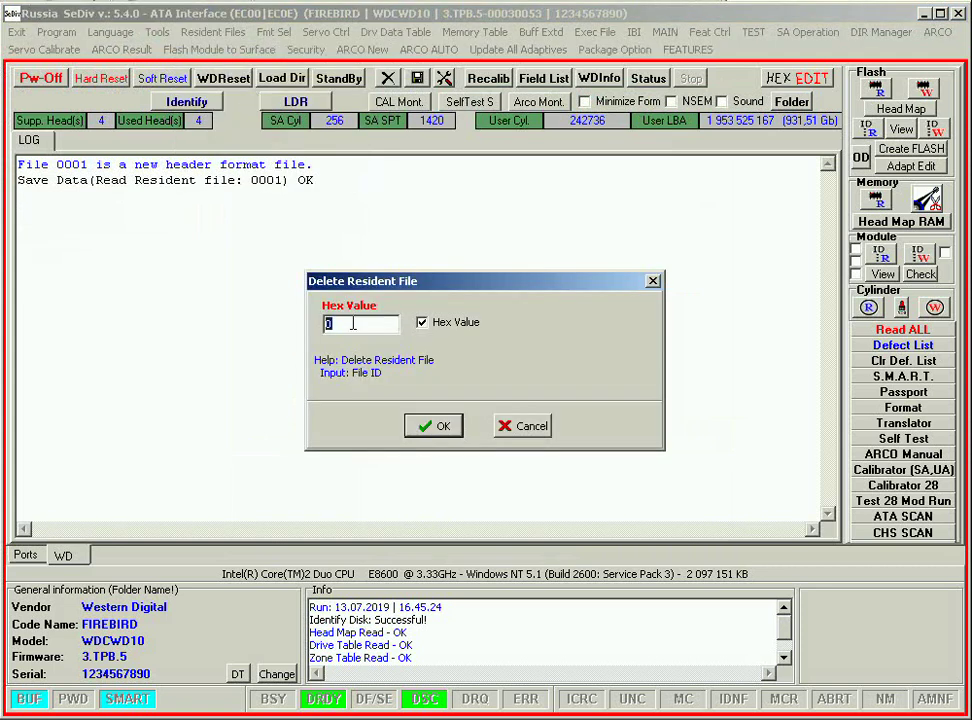
{"action": "left_click", "coordinate": [525, 426]}
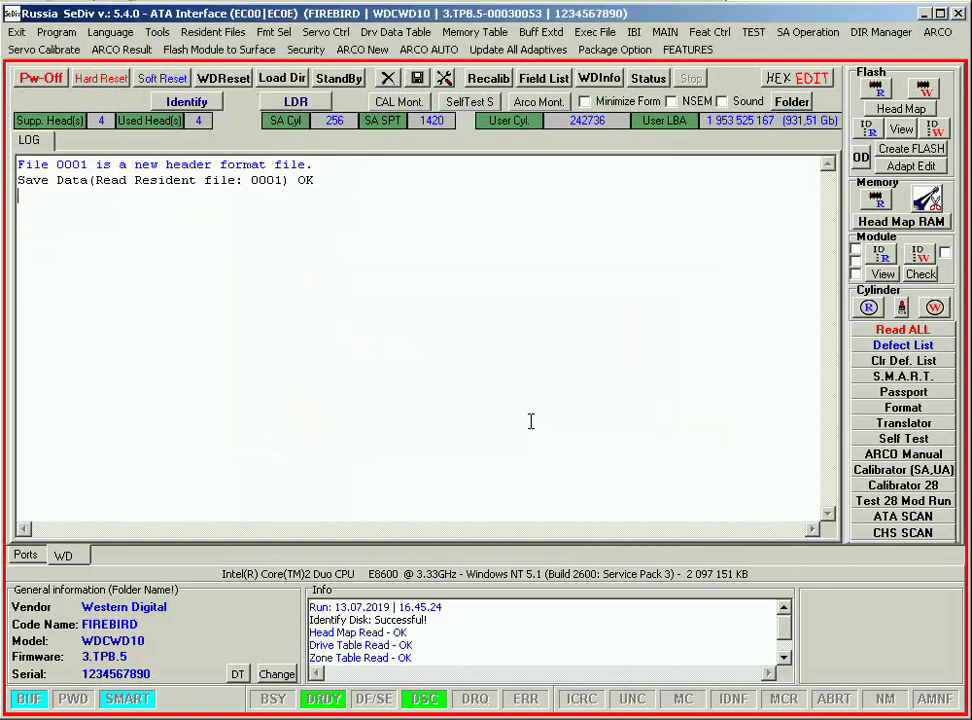
{"action": "left_click", "coordinate": [234, 36]}
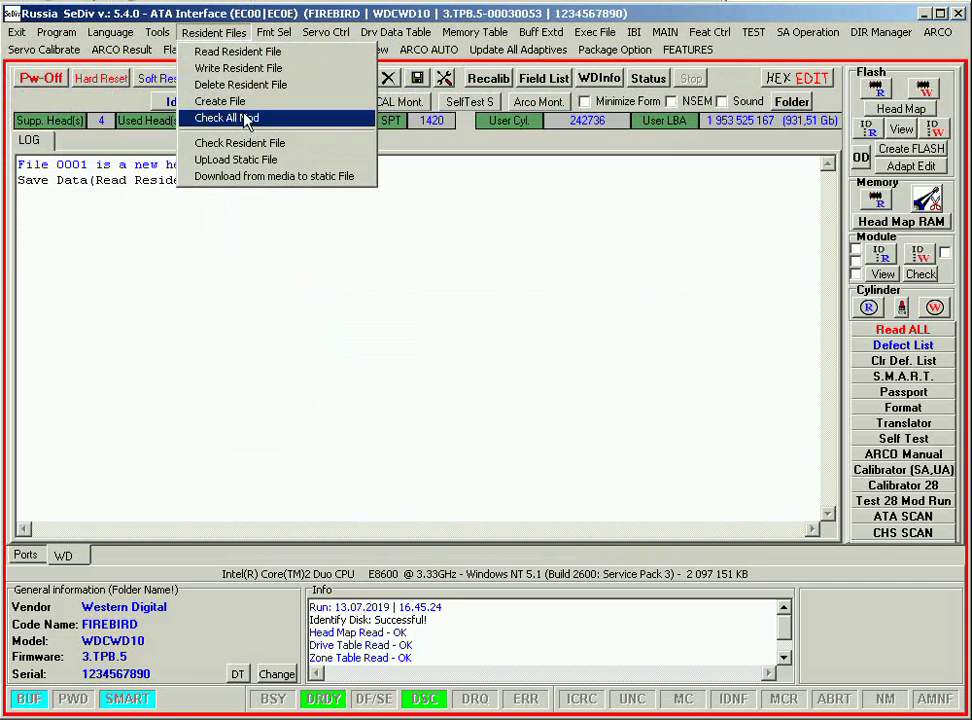
{"action": "left_click", "coordinate": [236, 102]}
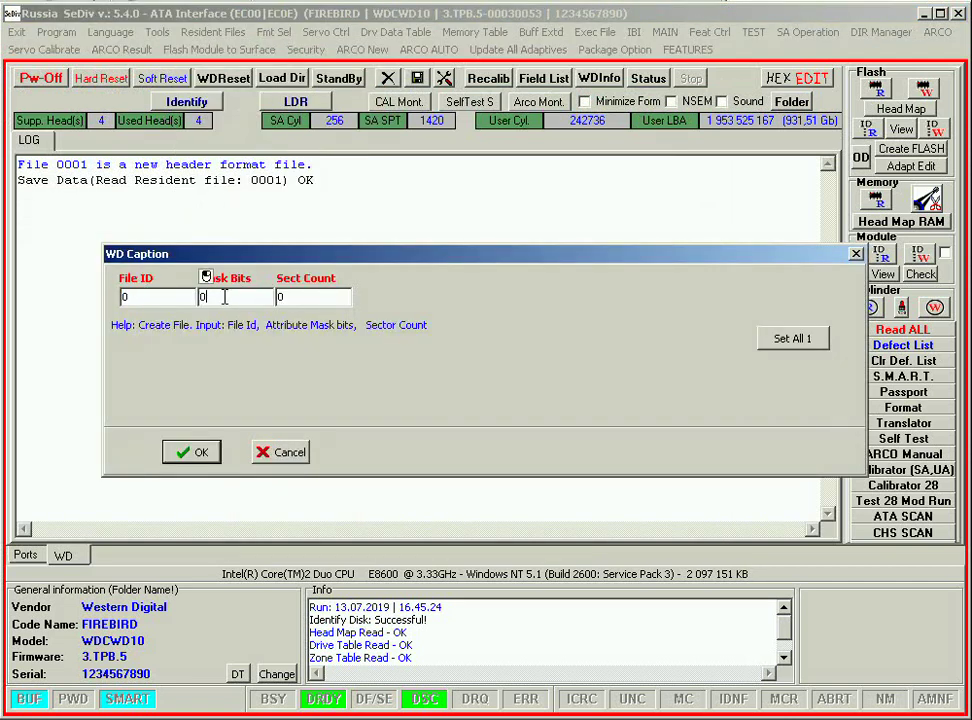
{"action": "left_click", "coordinate": [286, 453]}
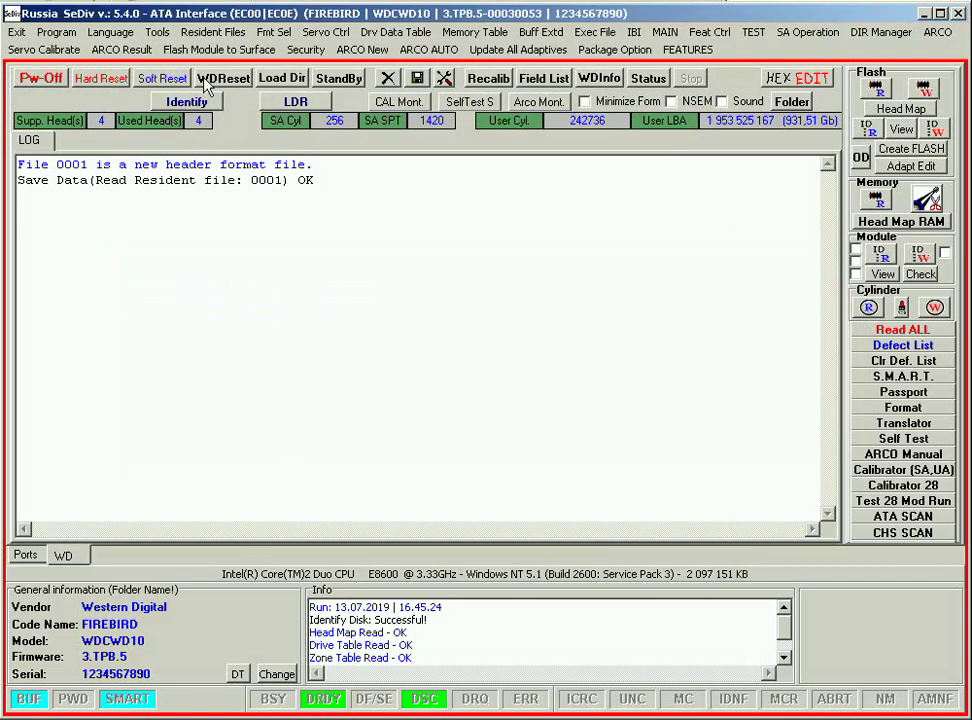
{"action": "left_click", "coordinate": [274, 32]}
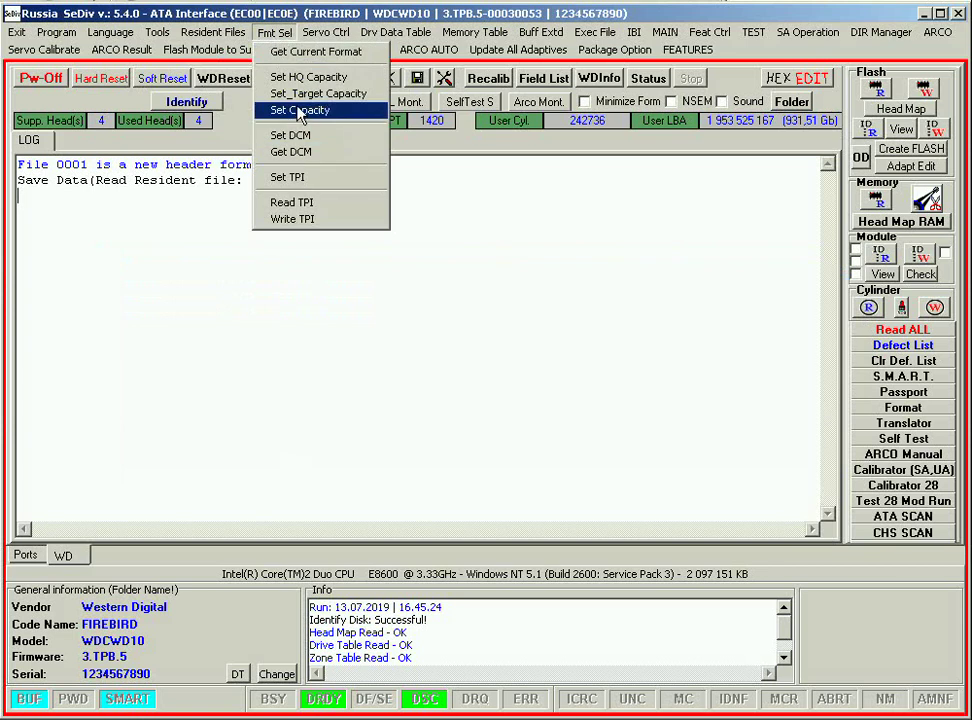
{"action": "mouse_move", "coordinate": [213, 32]}
{"action": "left_click", "coordinate": [240, 119]}
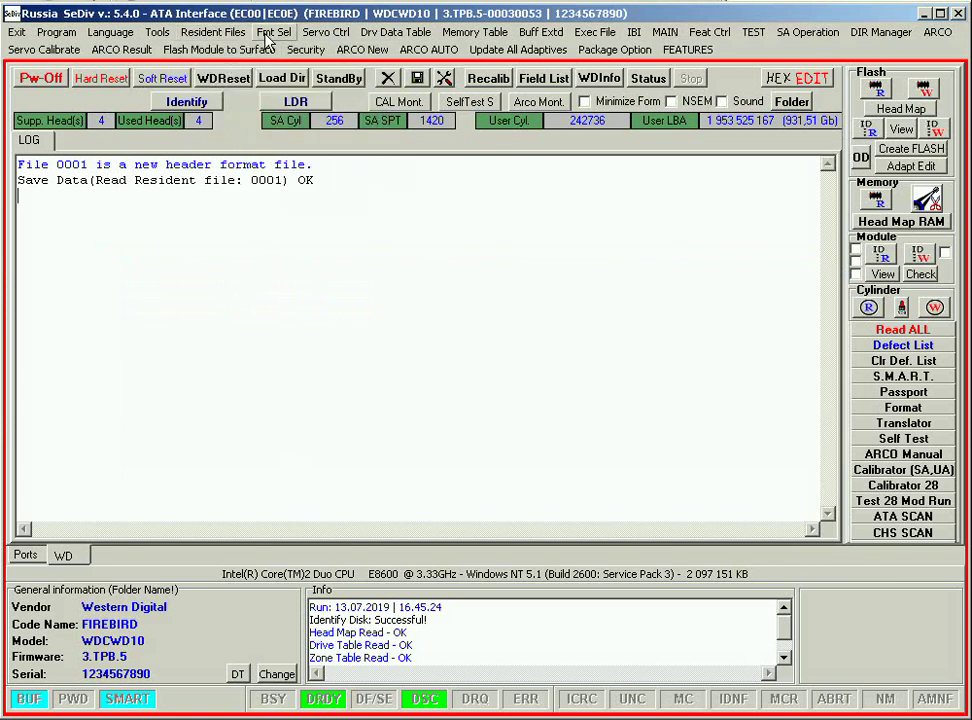
{"action": "left_click", "coordinate": [232, 36]}
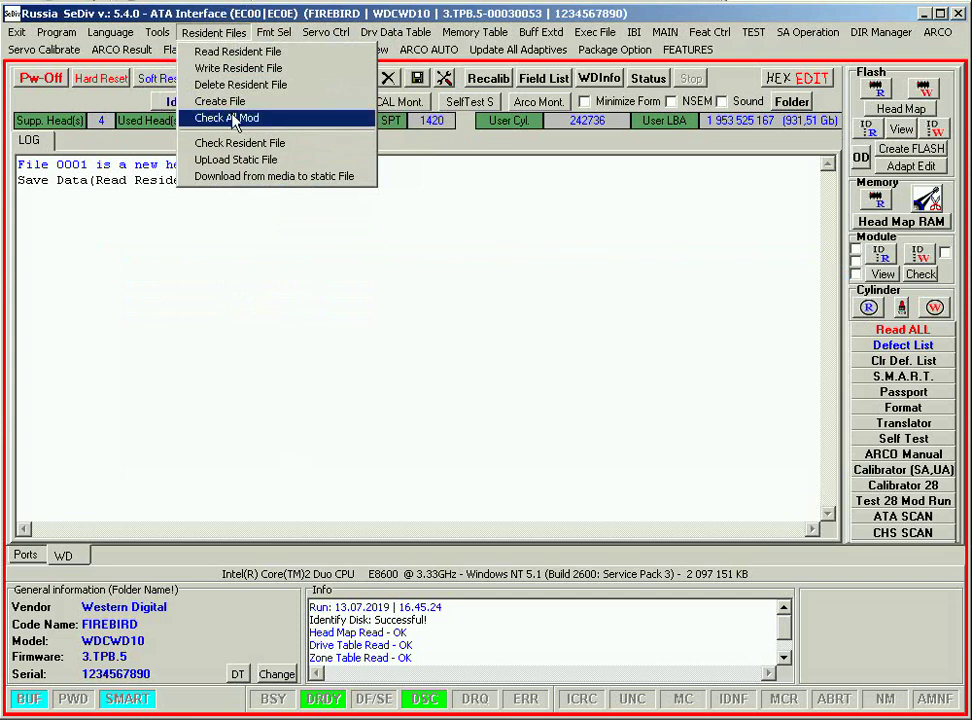
{"action": "left_click", "coordinate": [919, 277]}
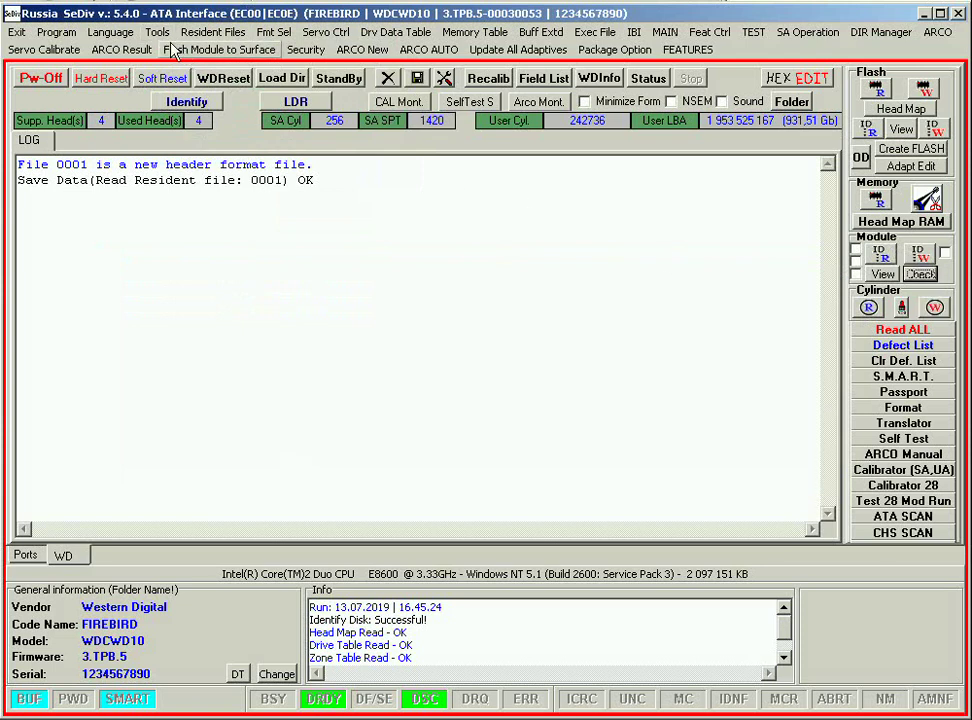
Check the integrity of resident file 01 (hex)
{"action": "left_click", "coordinate": [208, 32]}
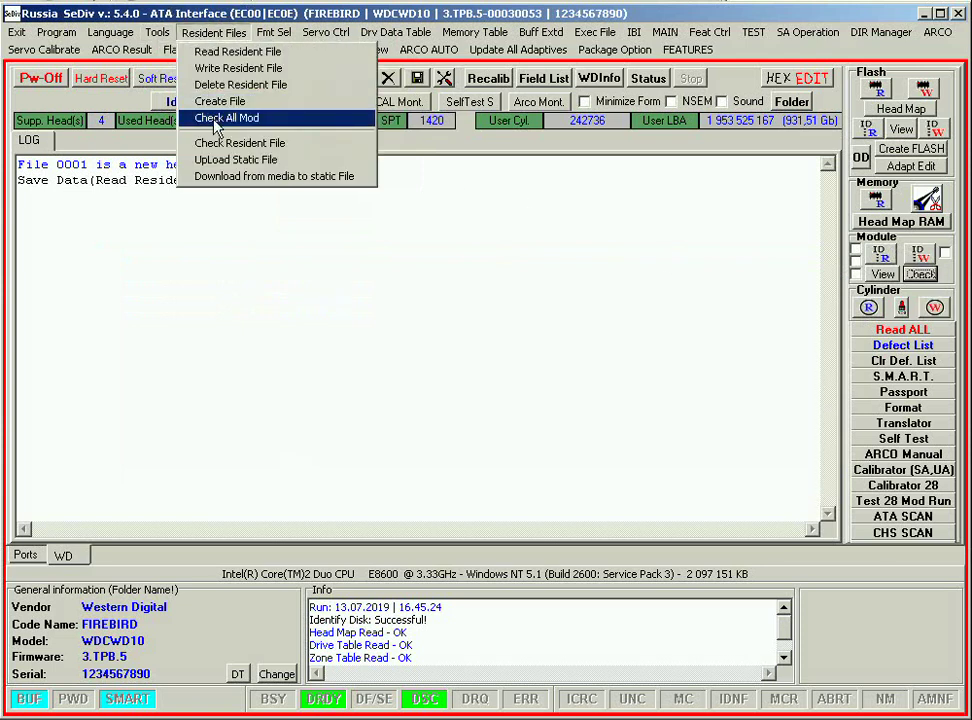
{"action": "left_click", "coordinate": [231, 146]}
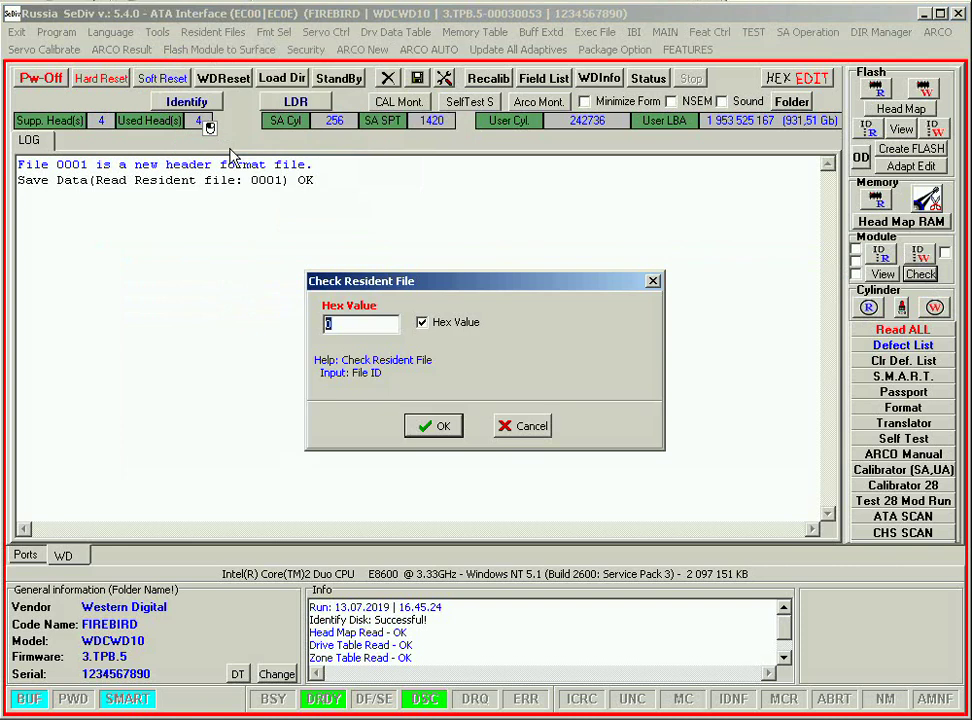
{"action": "type", "text": "01"}
{"action": "left_click", "coordinate": [434, 425]}
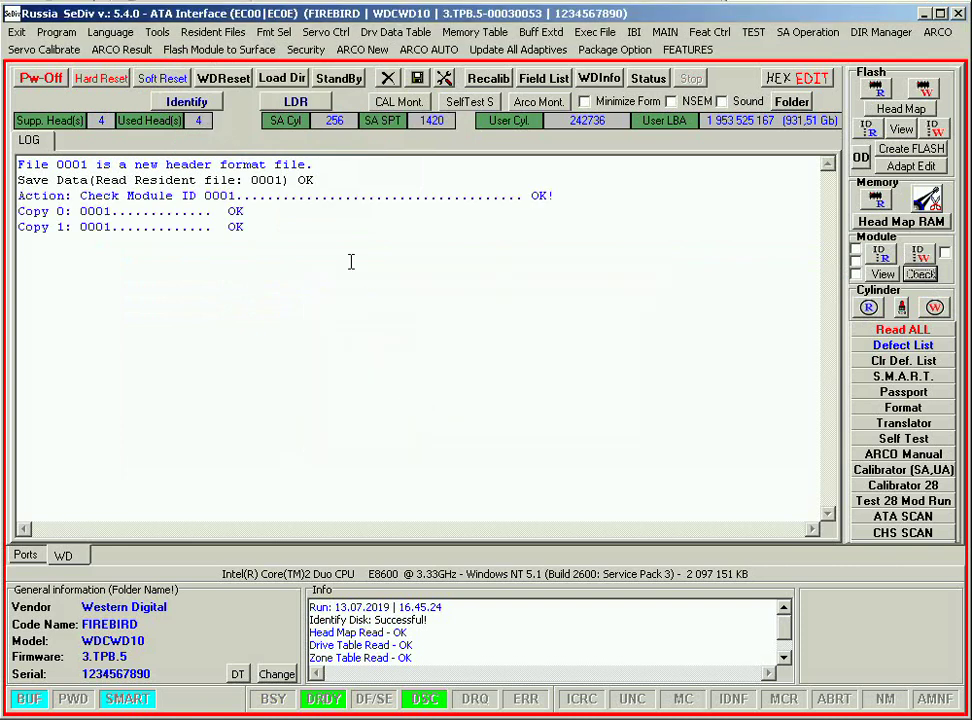
Upload the static file with hex file ID 0 and highlight its log line
{"action": "left_click", "coordinate": [213, 32]}
{"action": "left_click", "coordinate": [248, 163]}
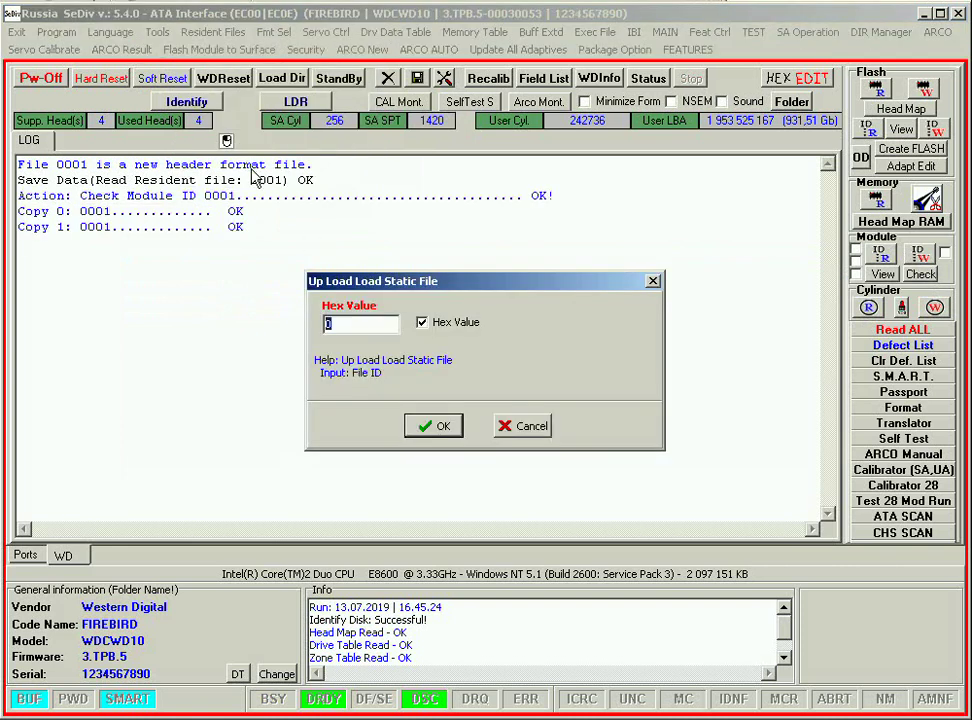
{"action": "left_click", "coordinate": [439, 428]}
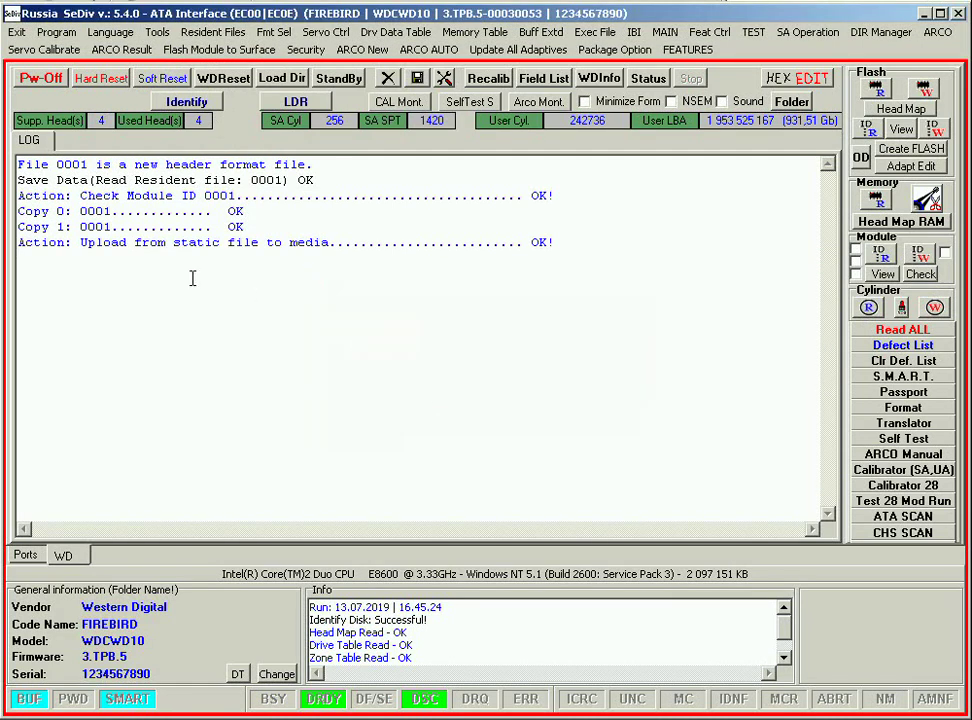
{"action": "left_click_drag", "start_coordinate": [175, 242], "coordinate": [618, 234]}
{"action": "left_click", "coordinate": [618, 234]}
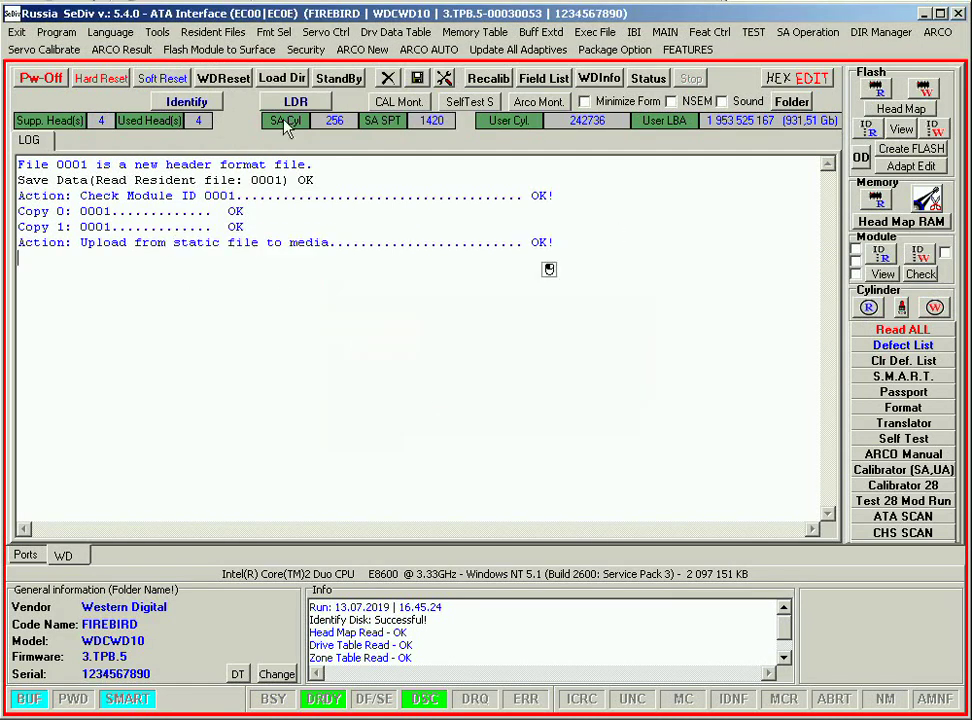
Download from media to the static file with the default file ID and highlight the action's log line
{"action": "left_click", "coordinate": [205, 50]}
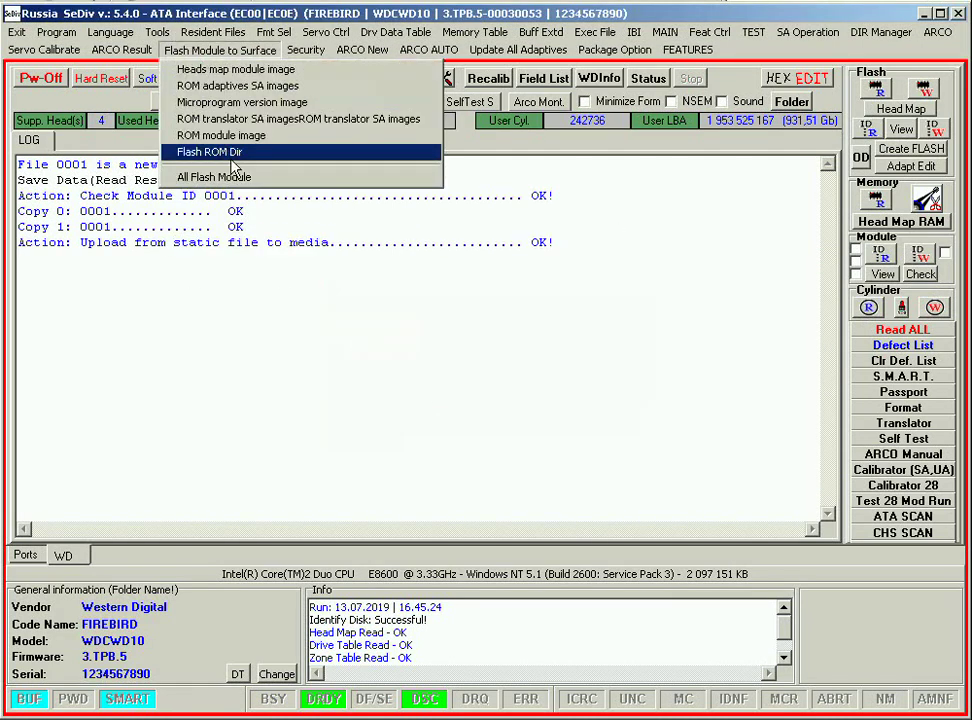
{"action": "mouse_move", "coordinate": [213, 32]}
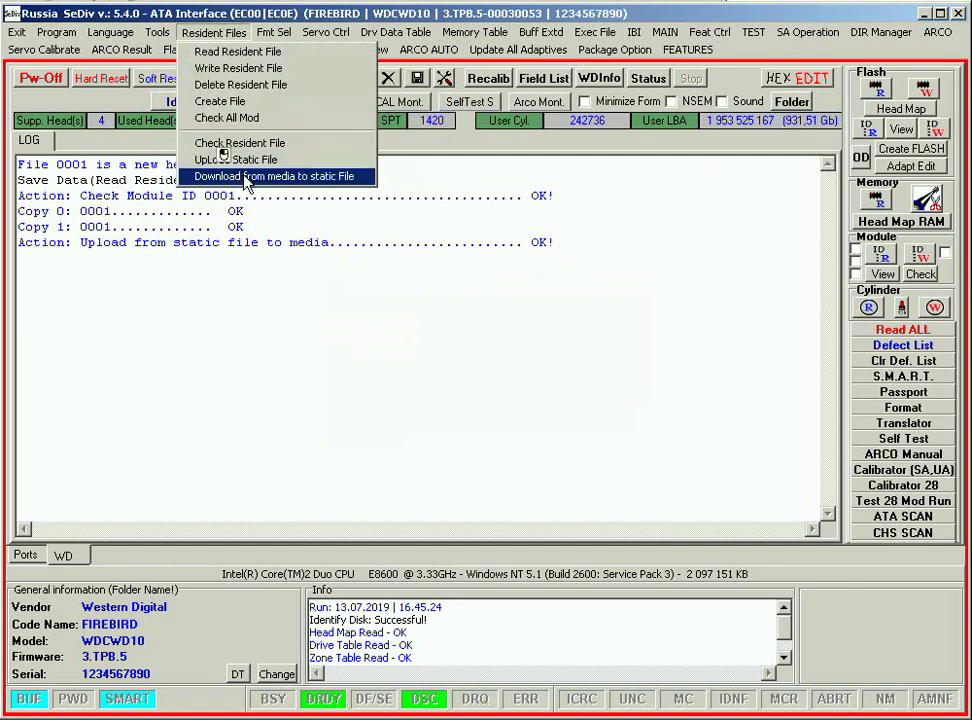
{"action": "left_click", "coordinate": [247, 177]}
{"action": "left_click", "coordinate": [433, 428]}
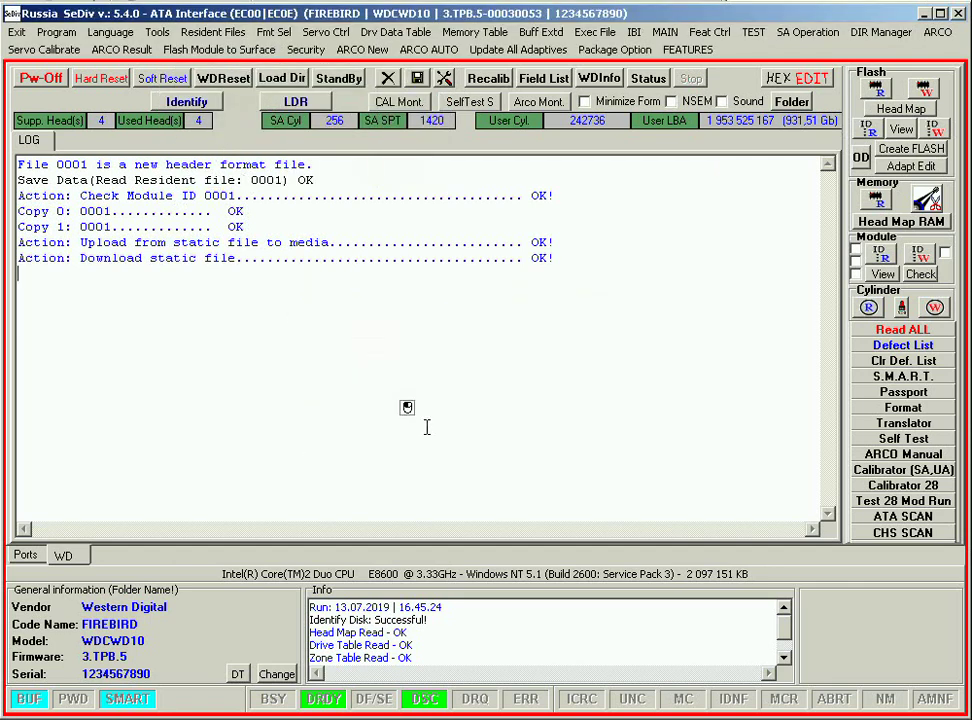
{"action": "left_click_drag", "start_coordinate": [173, 258], "coordinate": [673, 260]}
{"action": "left_click", "coordinate": [673, 260]}
Clear all entries from the log
{"action": "left_click", "coordinate": [281, 33]}
{"action": "left_click", "coordinate": [284, 34]}
{"action": "left_click", "coordinate": [388, 79]}
{"action": "left_click", "coordinate": [477, 392]}
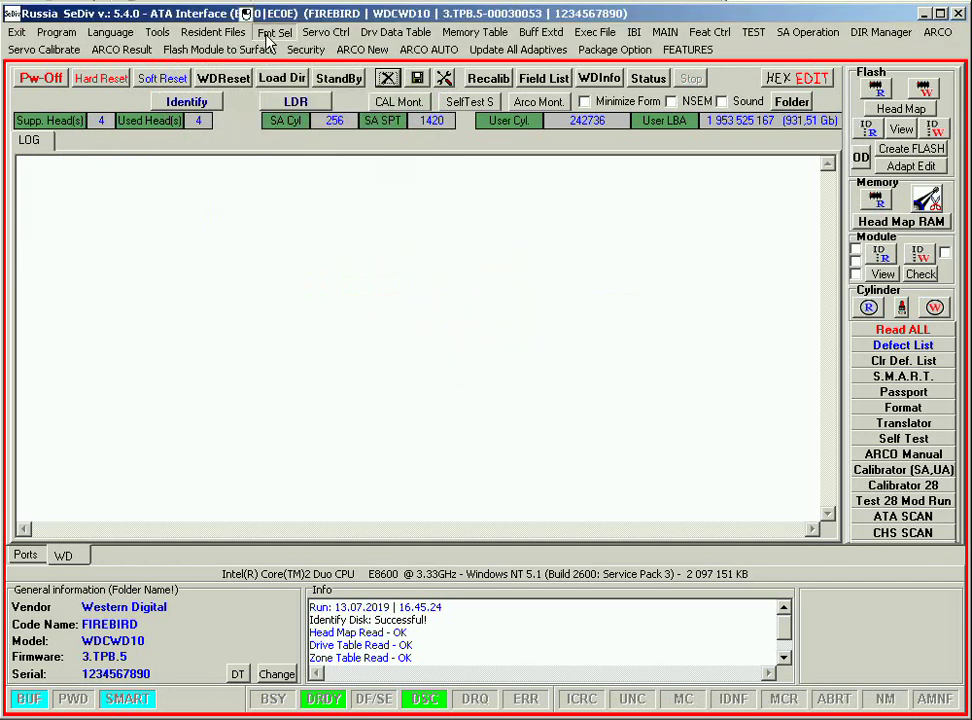
Get the drive's current format and highlight the maximum LBA lines for each head in the log
{"action": "left_click", "coordinate": [272, 32]}
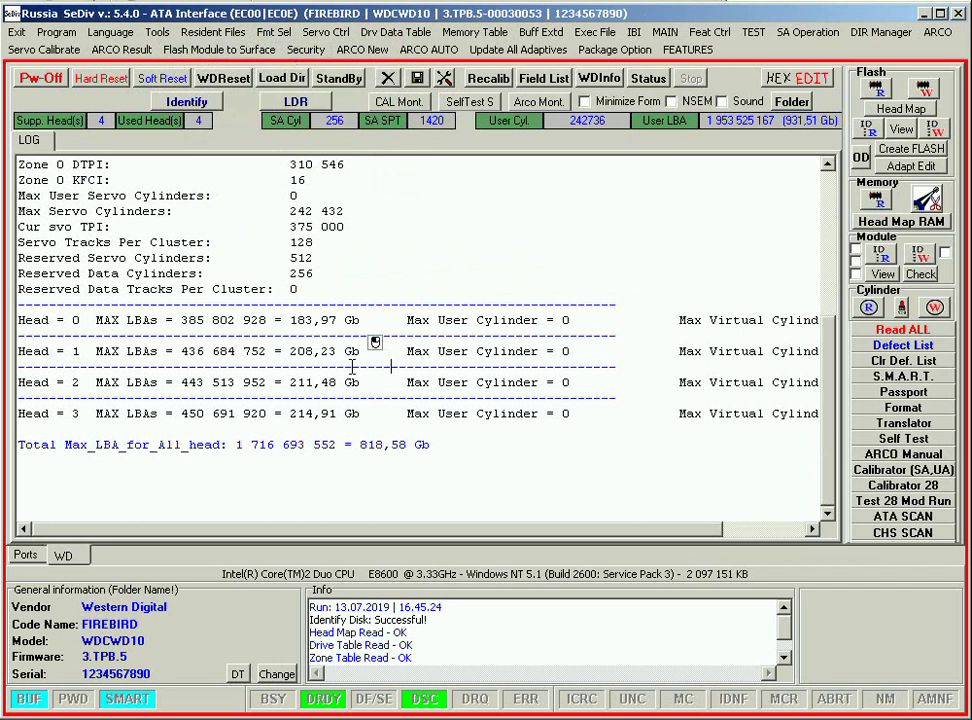
{"action": "left_click_drag", "start_coordinate": [18, 320], "coordinate": [117, 474]}
{"action": "left_click", "coordinate": [256, 475]}
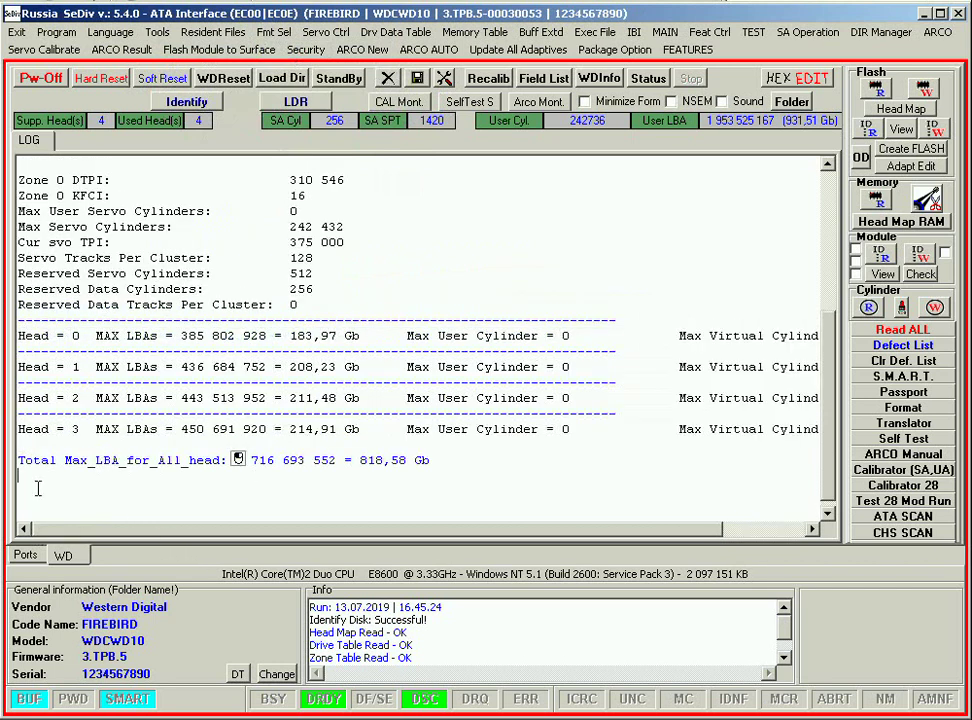
Highlight the total maximum LBA line and review the per-head capacity values in the current format log
{"action": "left_click_drag", "start_coordinate": [33, 460], "coordinate": [445, 462]}
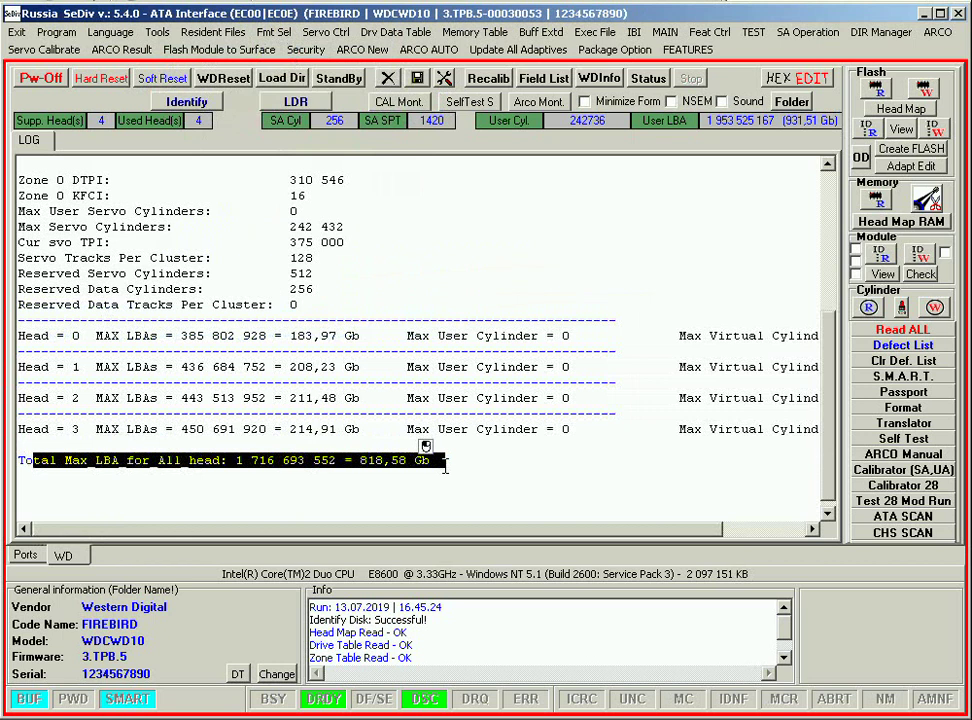
{"action": "left_click", "coordinate": [536, 460]}
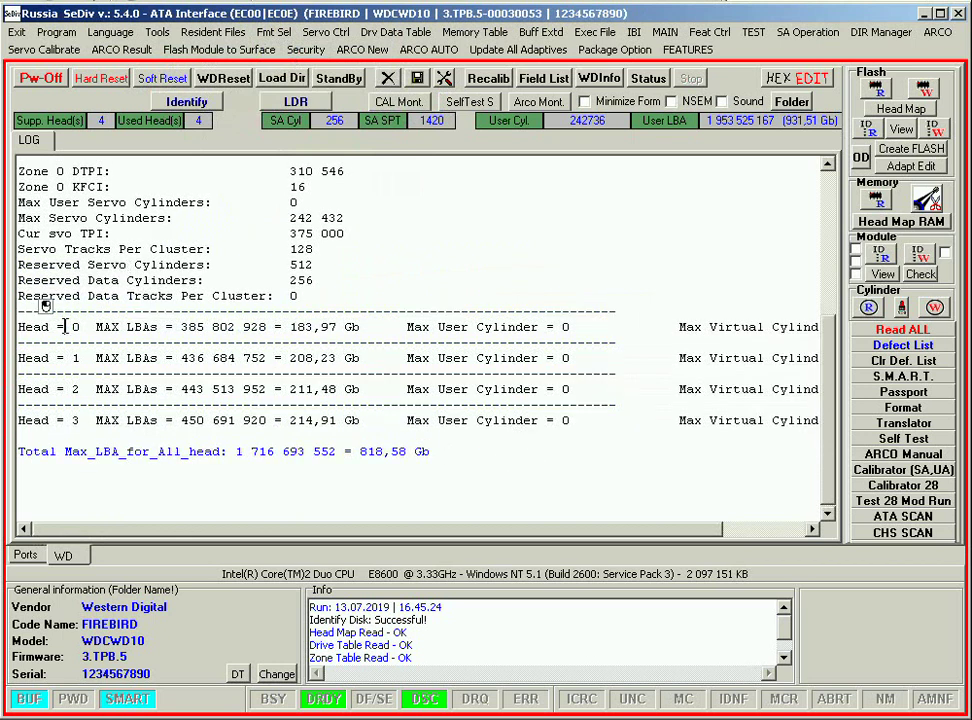
{"action": "left_click_drag", "start_coordinate": [64, 329], "coordinate": [86, 329]}
{"action": "left_click_drag", "start_coordinate": [365, 327], "coordinate": [297, 327]}
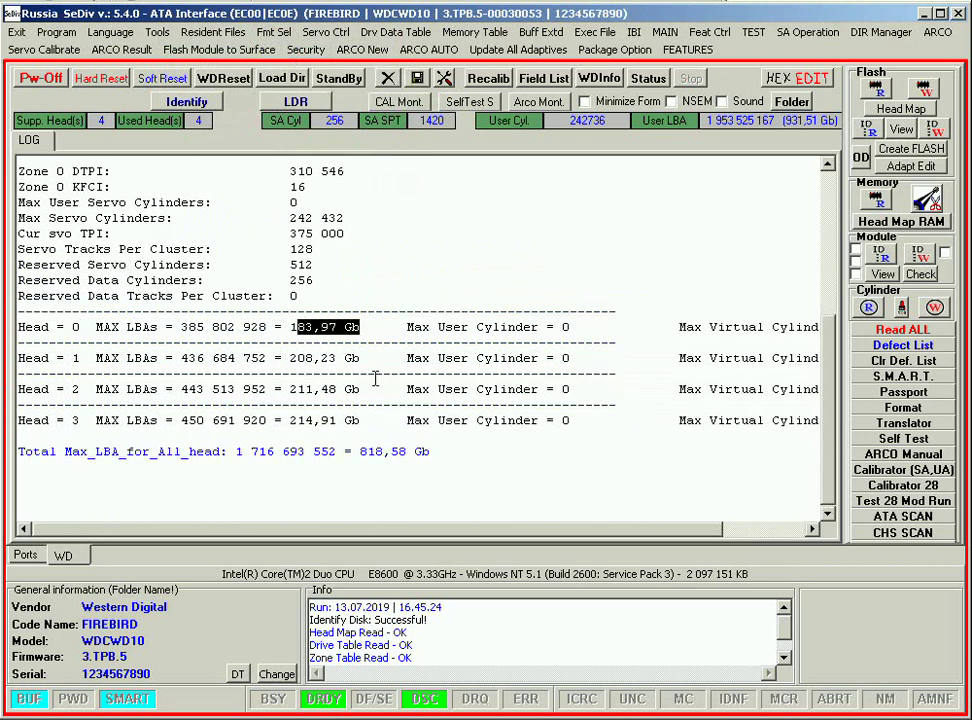
{"action": "left_click_drag", "start_coordinate": [41, 358], "coordinate": [69, 357]}
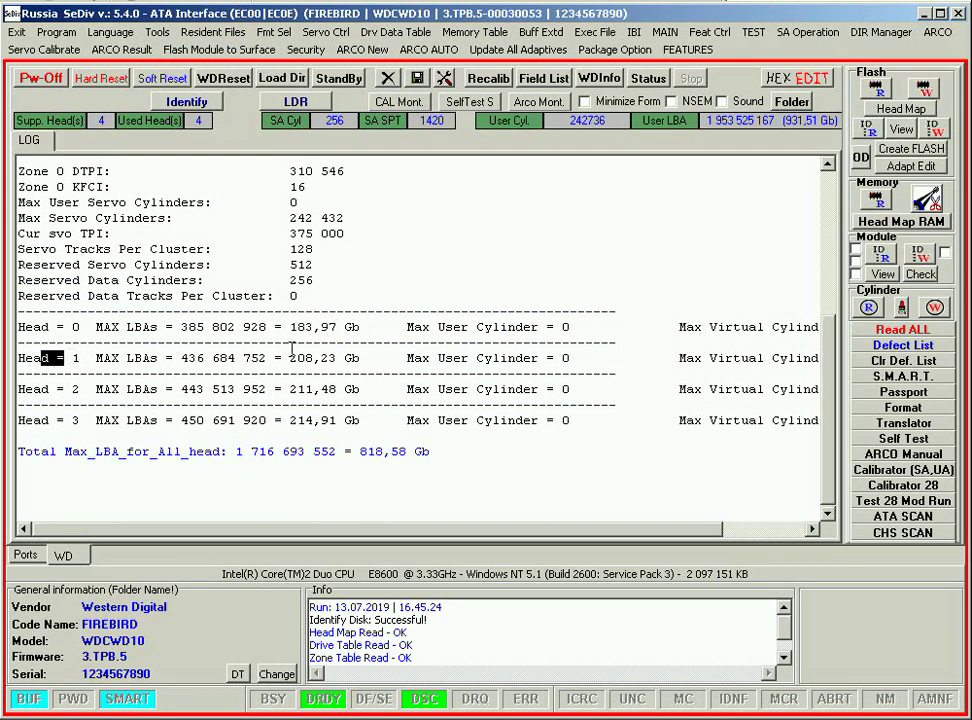
{"action": "left_click_drag", "start_coordinate": [292, 349], "coordinate": [362, 358]}
{"action": "left_click_drag", "start_coordinate": [374, 420], "coordinate": [282, 405]}
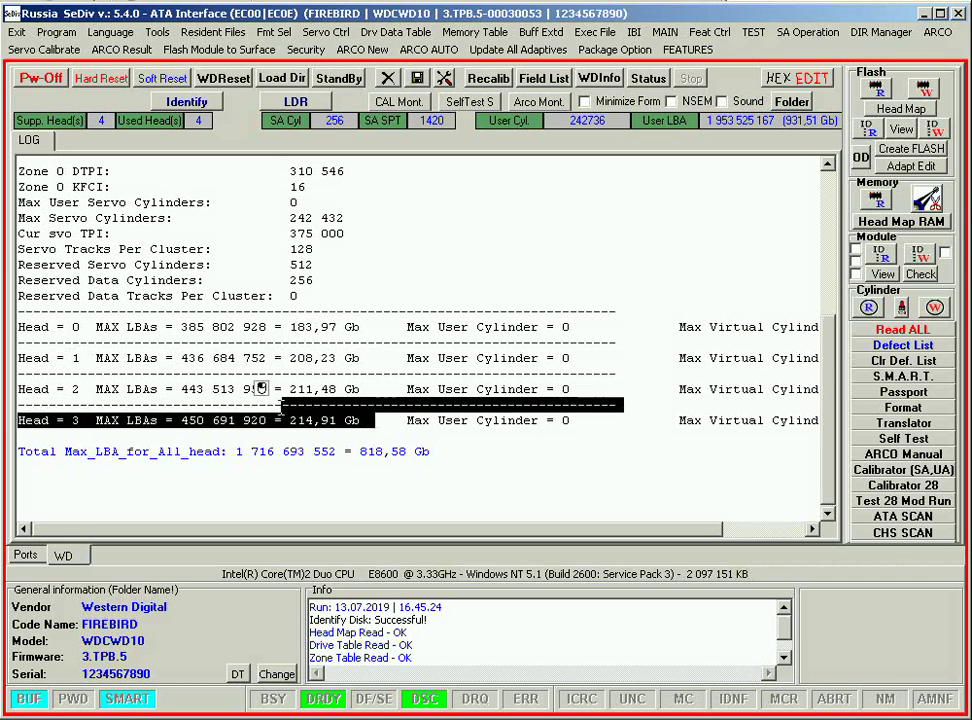
{"action": "left_click", "coordinate": [260, 389]}
{"action": "scroll", "coordinate": [306, 284], "scroll_direction": "up", "scroll_amount": 4}
{"action": "scroll", "coordinate": [288, 270], "scroll_direction": "down", "scroll_amount": 4}
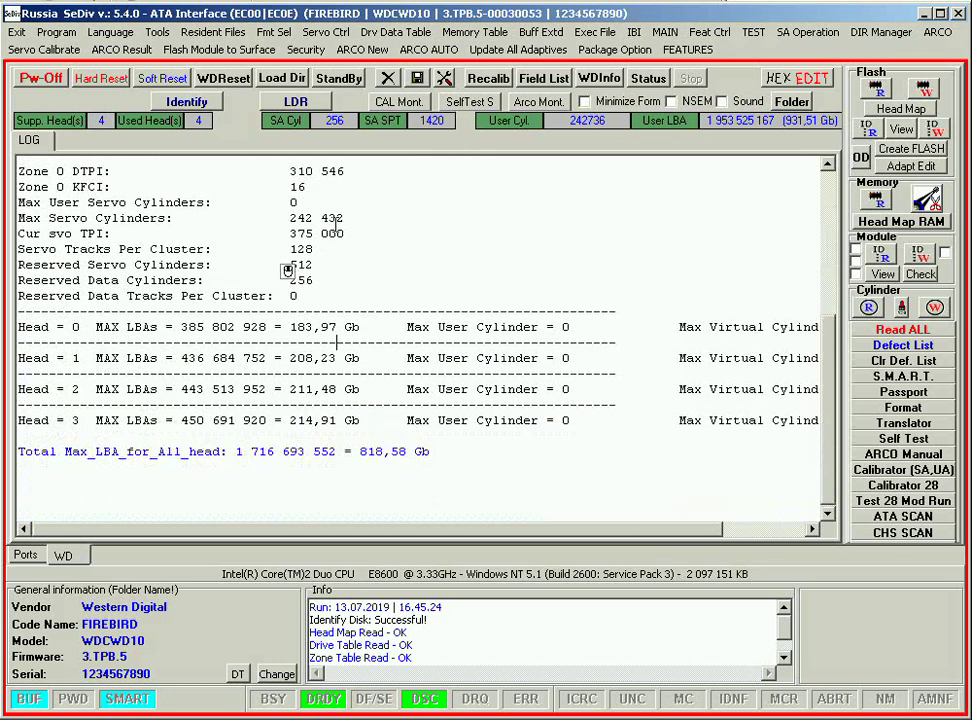
Clear the current format results from the log
{"action": "left_click", "coordinate": [388, 78]}
{"action": "left_click", "coordinate": [440, 393]}
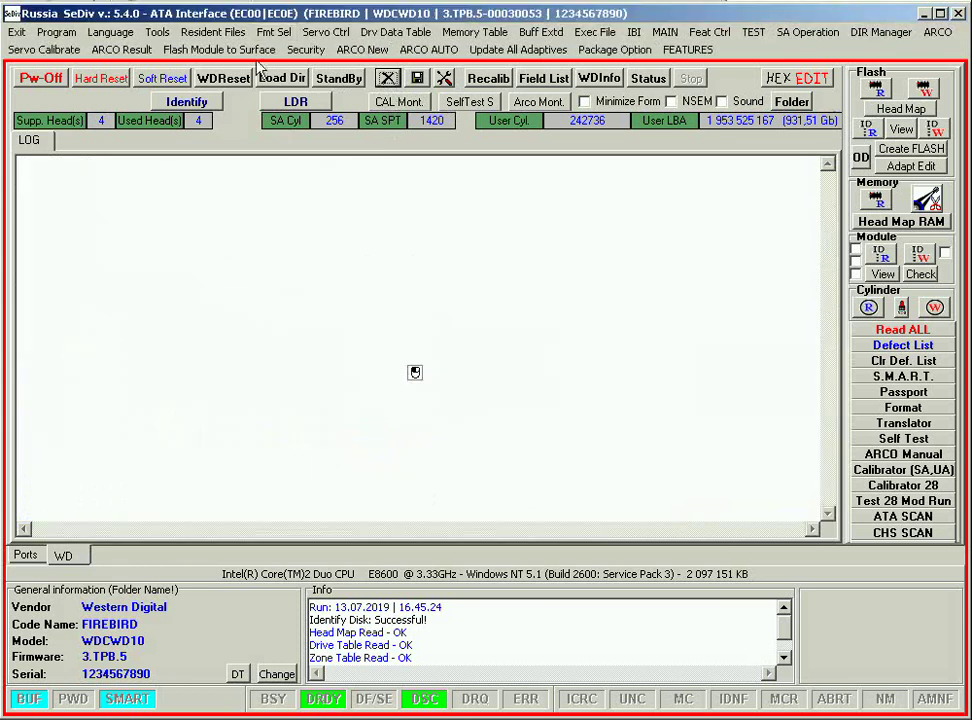
View the Set_Target Capacity and Set Capacity dialogs, closing each without applying any changes
{"action": "left_click", "coordinate": [273, 33]}
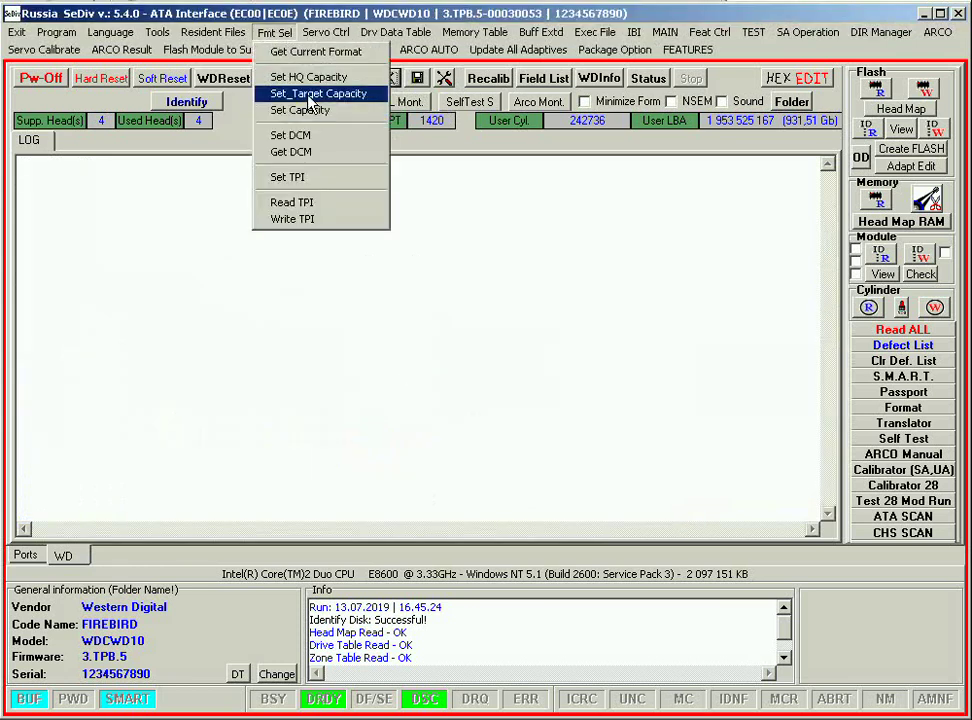
{"action": "left_click", "coordinate": [310, 95]}
{"action": "left_click", "coordinate": [522, 428]}
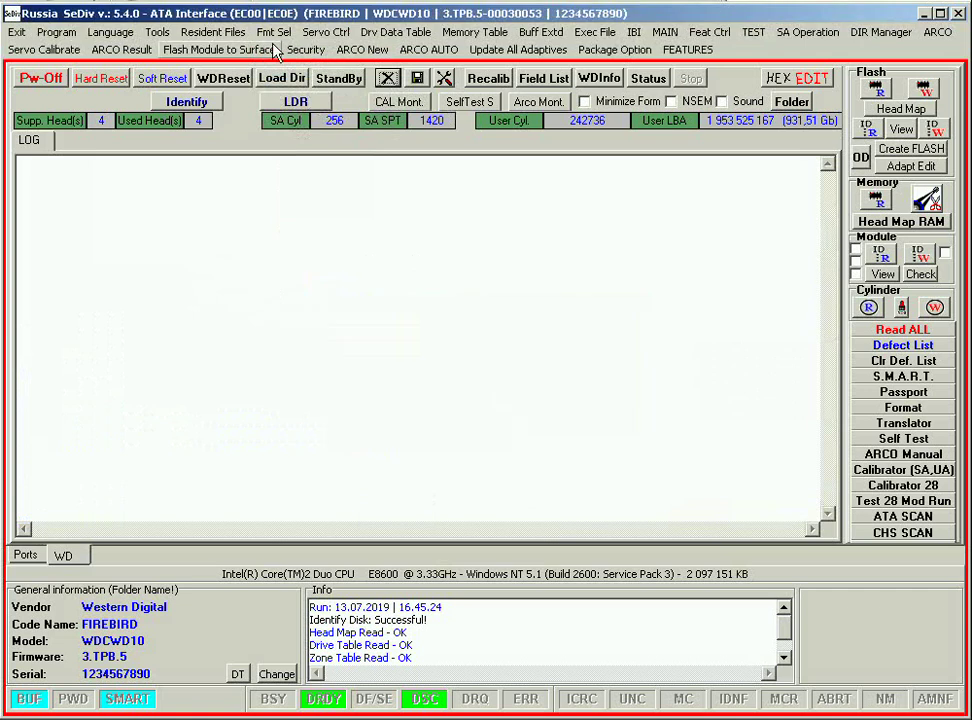
{"action": "left_click", "coordinate": [273, 33]}
{"action": "left_click", "coordinate": [300, 110]}
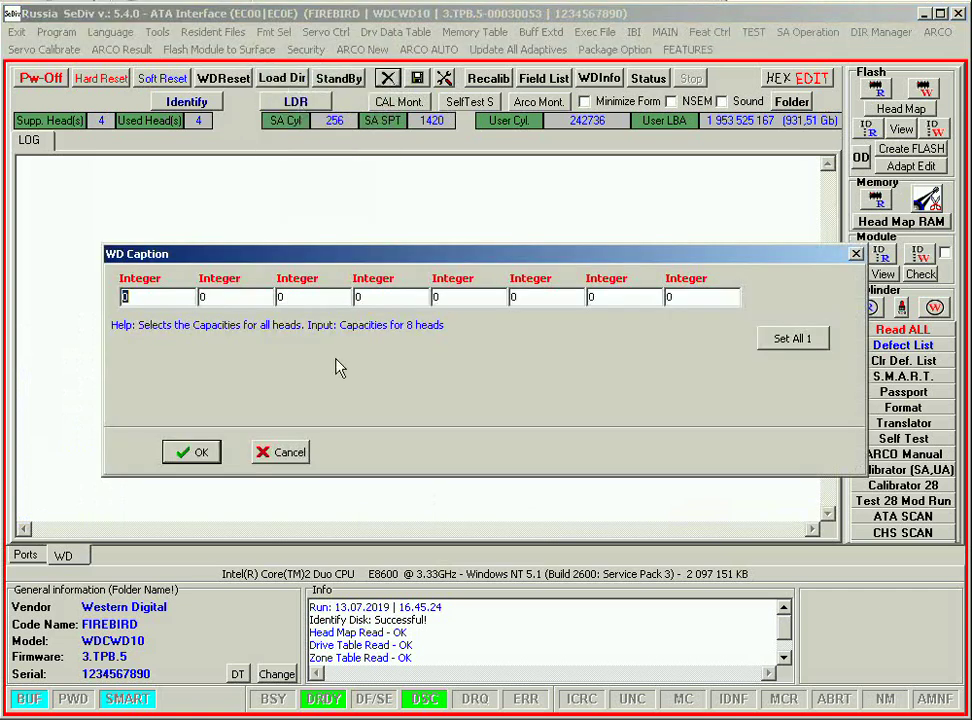
{"action": "left_click", "coordinate": [273, 452]}
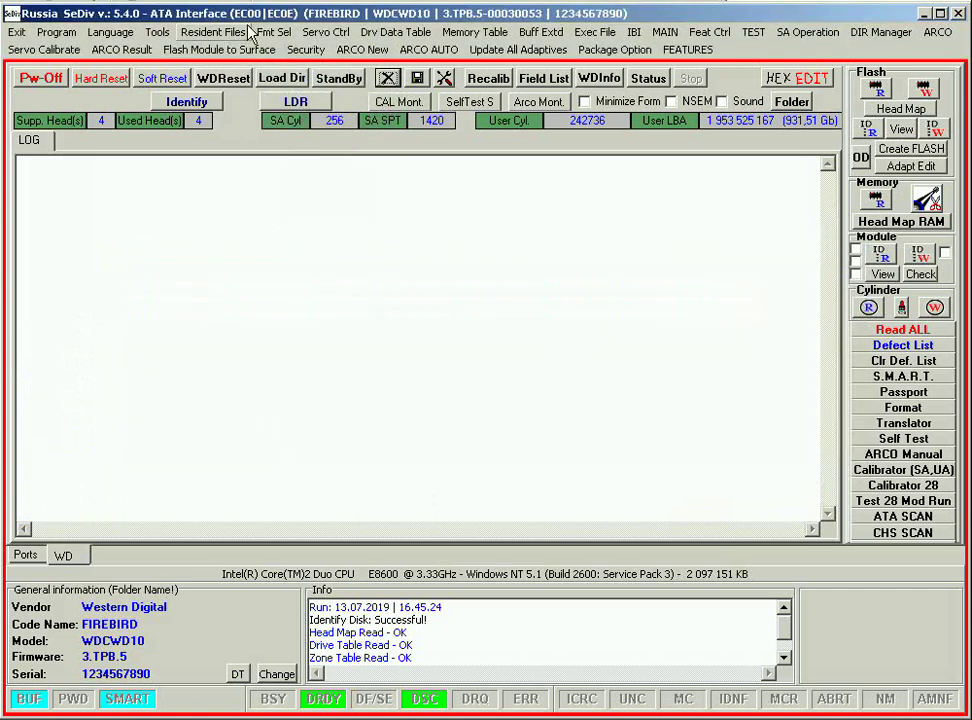
Spin the drive down with the servo control command, and spin it back up
{"action": "left_click", "coordinate": [273, 33]}
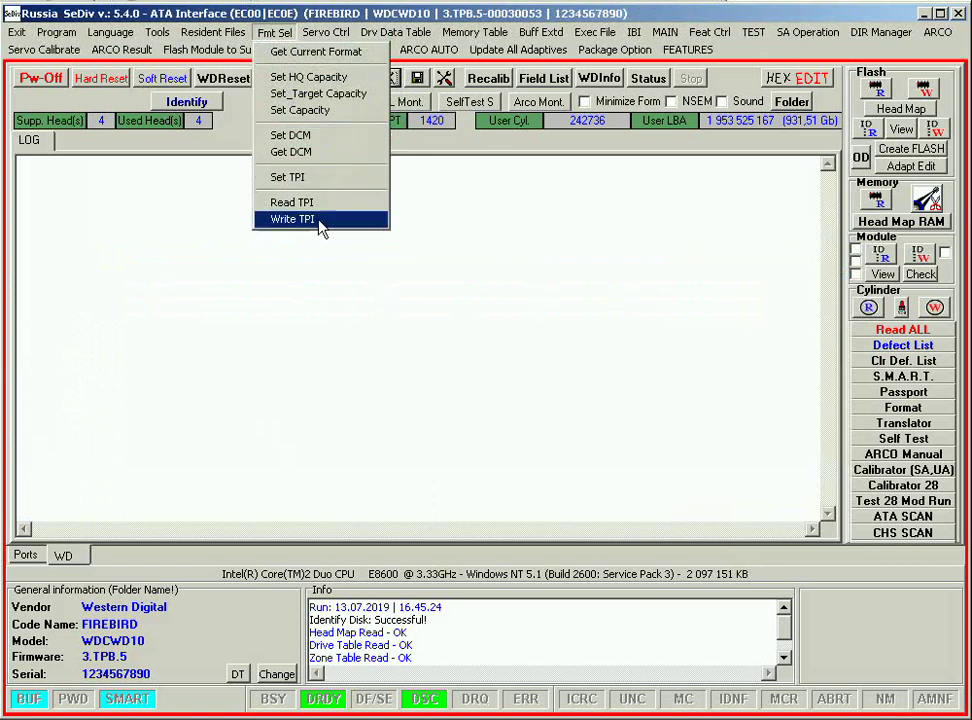
{"action": "mouse_move", "coordinate": [312, 41]}
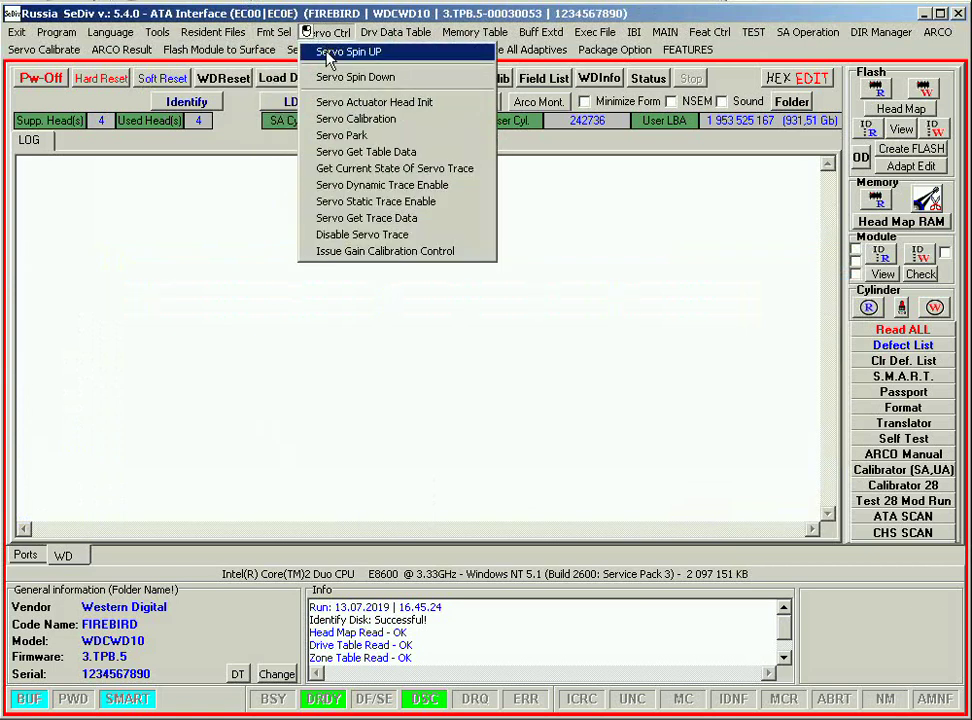
{"action": "left_click", "coordinate": [345, 77]}
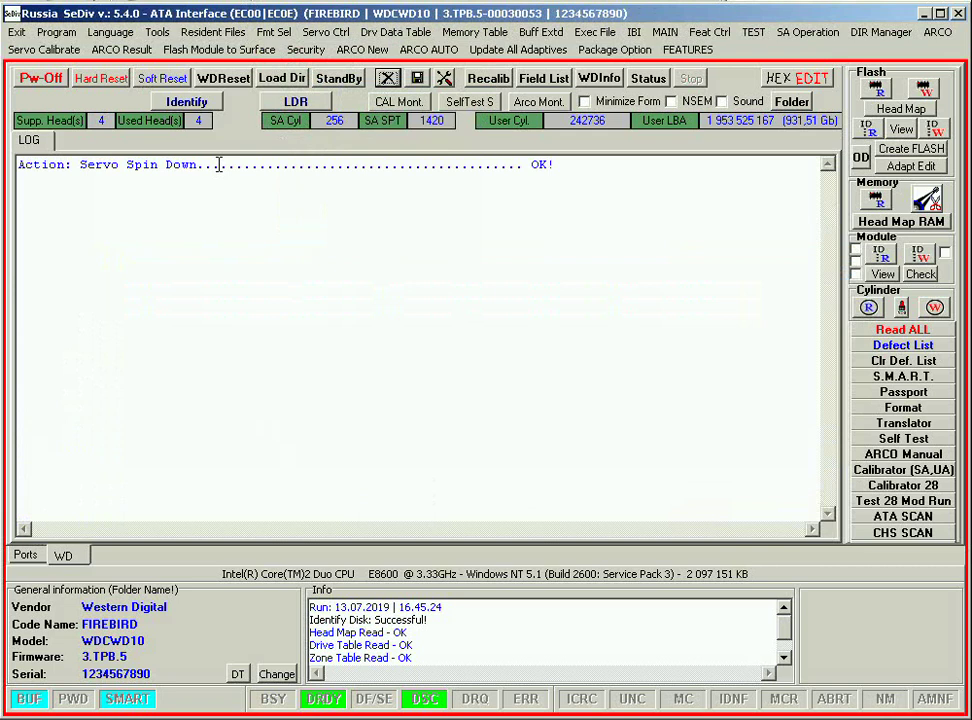
{"action": "left_click", "coordinate": [327, 32]}
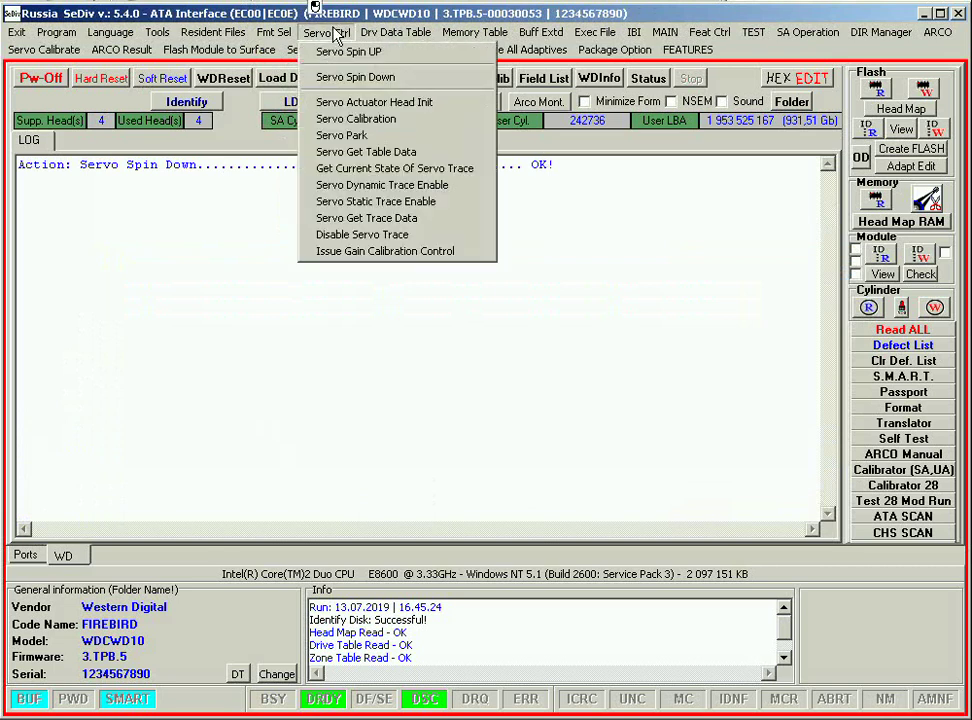
{"action": "left_click", "coordinate": [325, 52]}
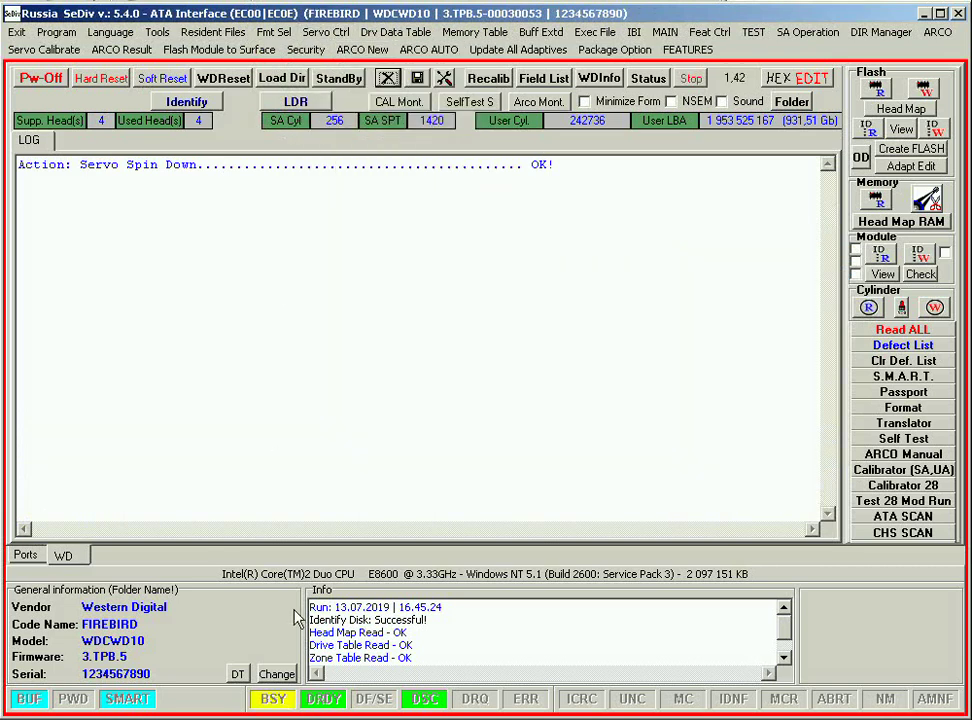
Get the drive physical table and read through its format, UCCM configuration and built information sections
{"action": "left_click", "coordinate": [373, 34]}
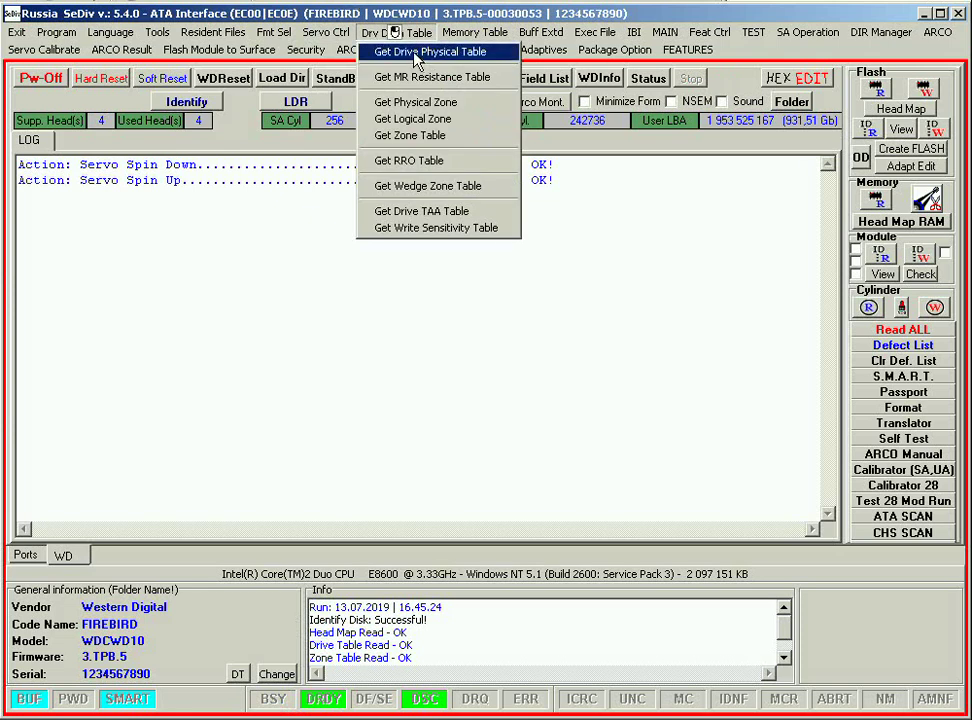
{"action": "left_click", "coordinate": [406, 52]}
{"action": "left_click_drag", "start_coordinate": [564, 451], "coordinate": [443, 390]}
{"action": "left_click", "coordinate": [455, 358]}
{"action": "scroll", "coordinate": [445, 337], "scroll_direction": "up", "scroll_amount": 7}
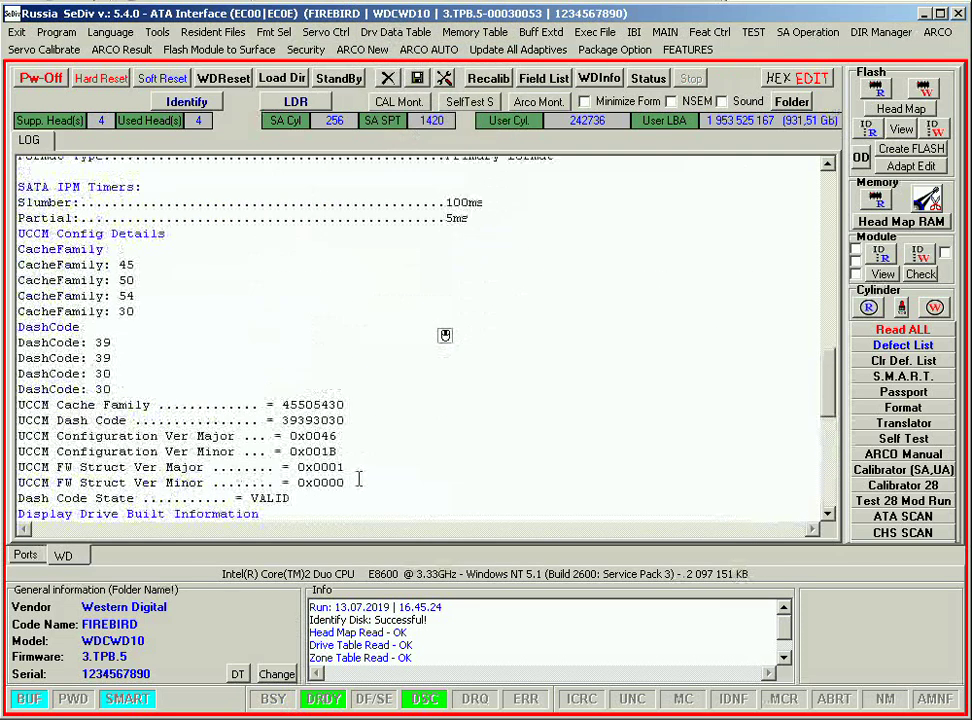
{"action": "scroll", "coordinate": [367, 397], "scroll_direction": "down", "scroll_amount": 4}
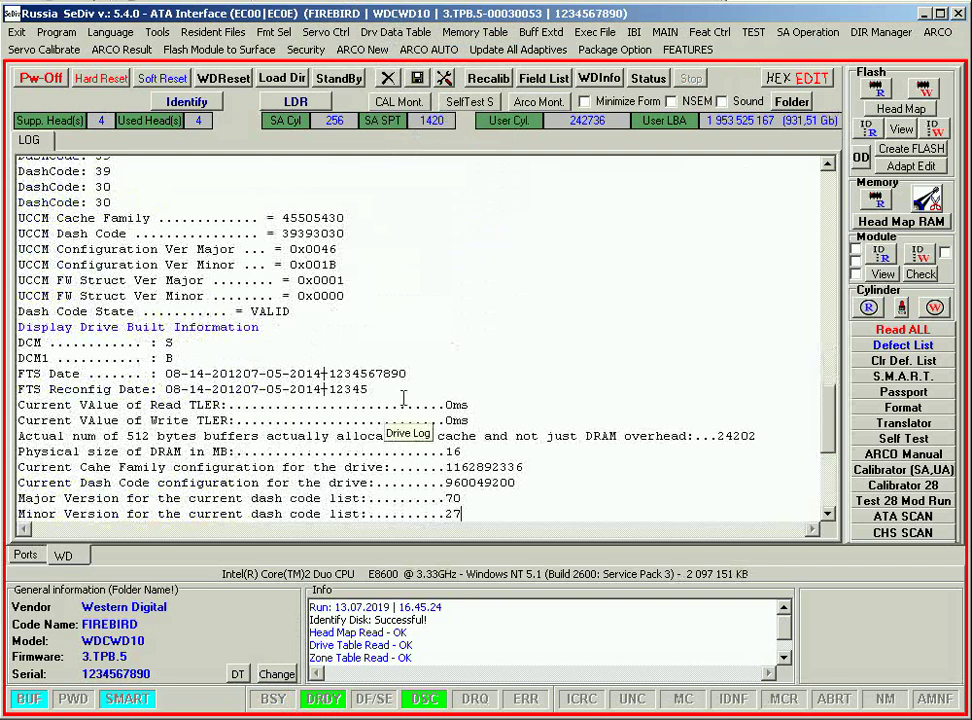
{"action": "scroll", "coordinate": [410, 372], "scroll_direction": "up", "scroll_amount": 15}
{"action": "scroll", "coordinate": [413, 372], "scroll_direction": "down", "scroll_amount": 5}
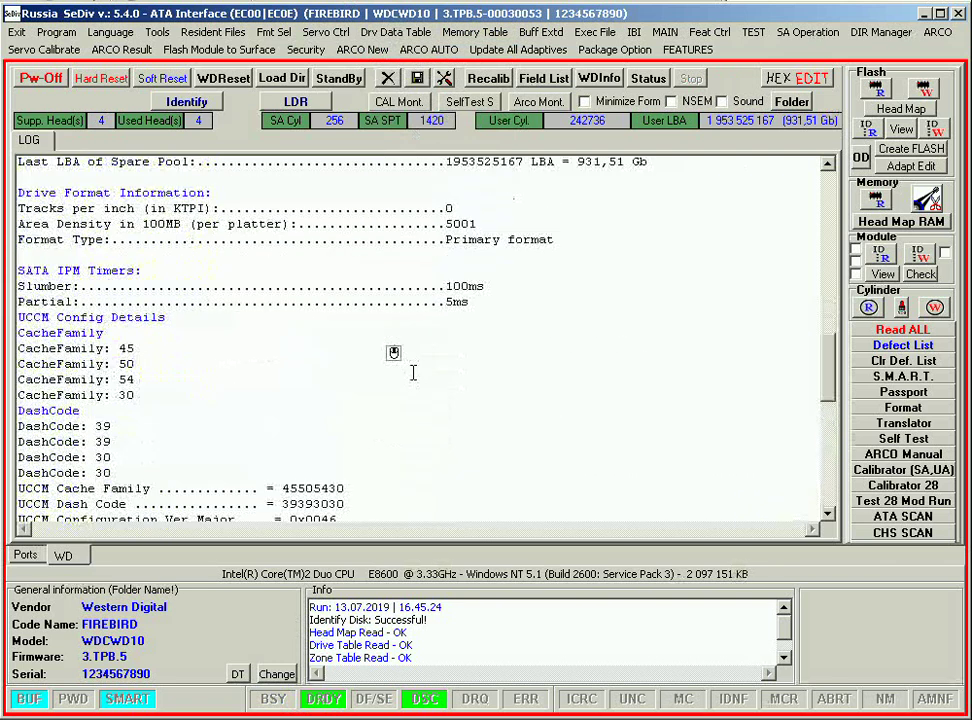
Highlight the servo firmware revision and the depop bit map entries near the start of the drive data tables
{"action": "scroll", "coordinate": [413, 372], "scroll_direction": "up", "scroll_amount": 8}
{"action": "scroll", "coordinate": [413, 372], "scroll_direction": "up", "scroll_amount": 12}
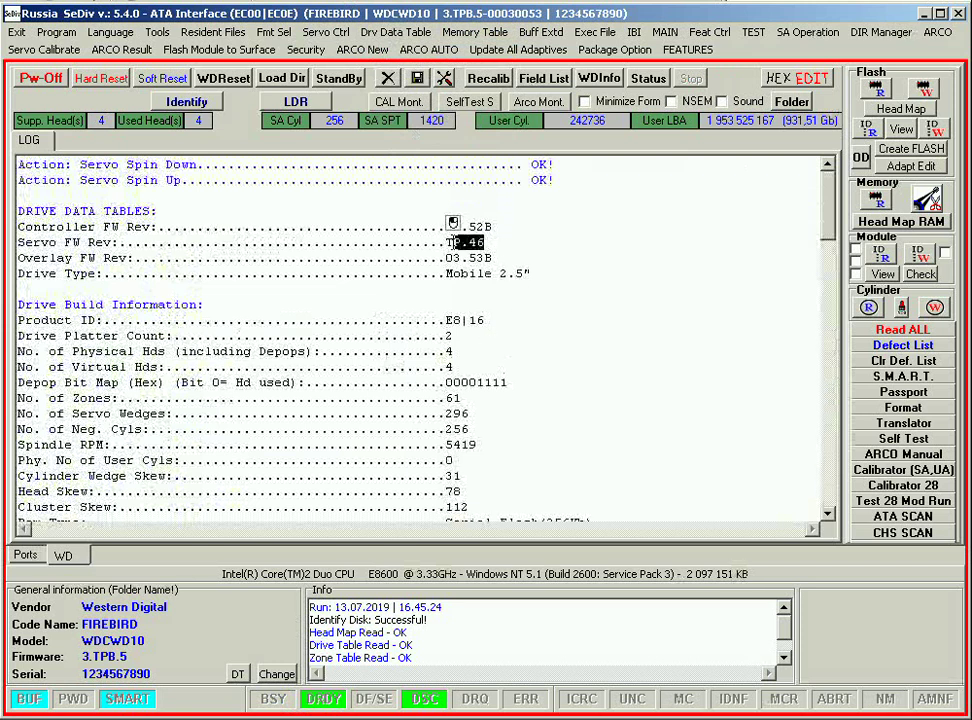
{"action": "left_click_drag", "start_coordinate": [369, 272], "coordinate": [500, 304]}
{"action": "left_click", "coordinate": [506, 384]}
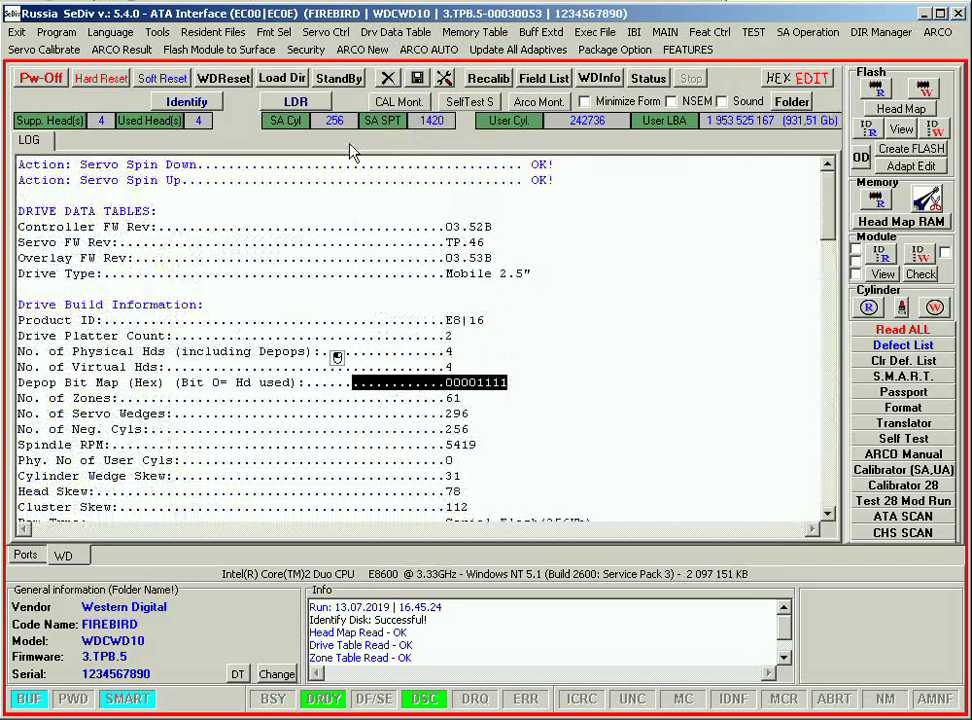
Clear the log, get the MR resistance table, and highlight the current MRR values of logical heads 0 to 3
{"action": "left_click", "coordinate": [387, 77]}
{"action": "left_click", "coordinate": [455, 394]}
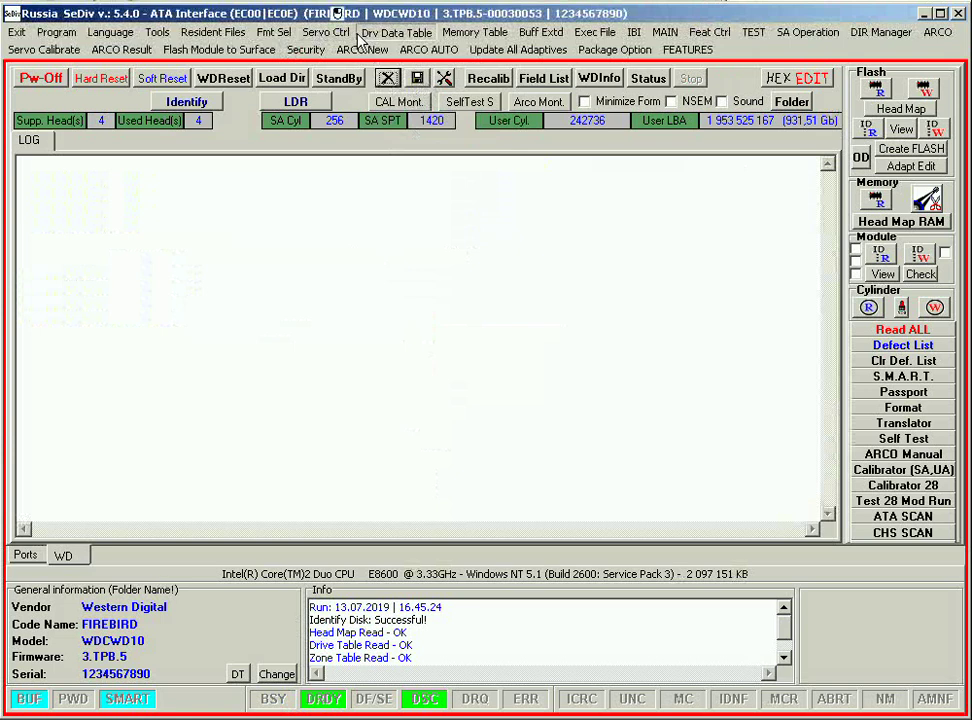
{"action": "left_click", "coordinate": [396, 32]}
{"action": "left_click", "coordinate": [412, 77]}
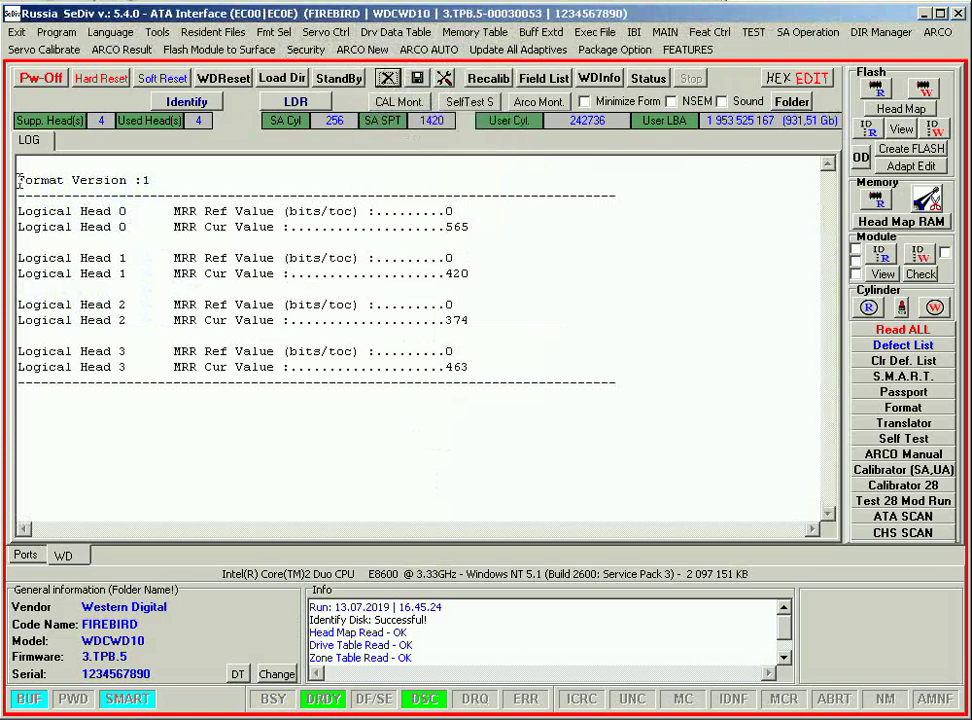
{"action": "double_click", "coordinate": [456, 273]}
{"action": "double_click", "coordinate": [456, 227]}
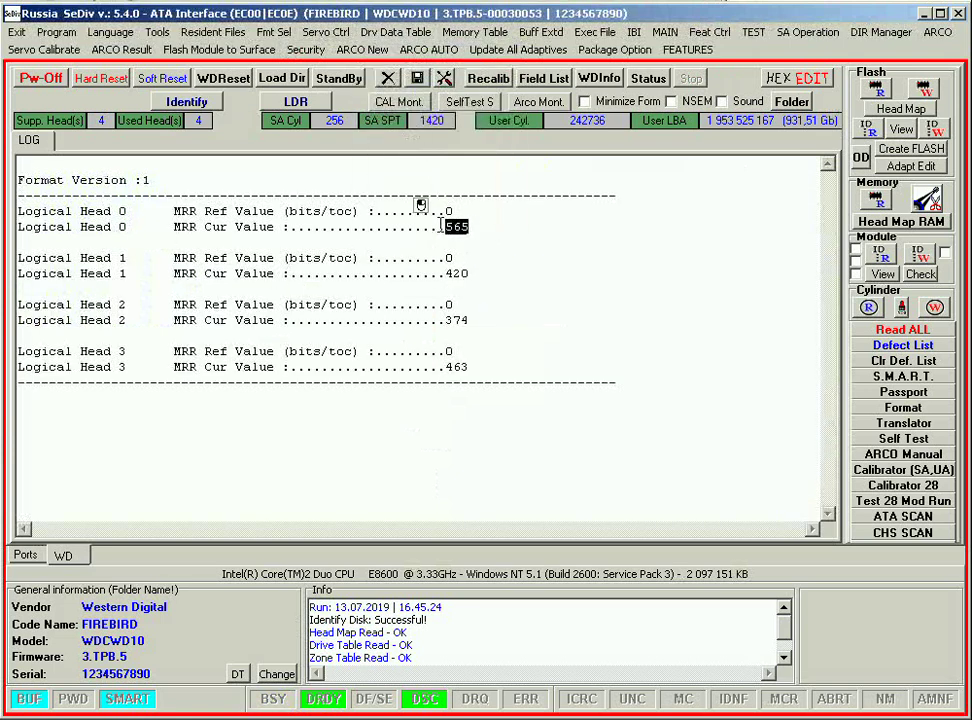
{"action": "double_click", "coordinate": [456, 320]}
{"action": "double_click", "coordinate": [456, 367]}
{"action": "triple_click", "coordinate": [456, 367]}
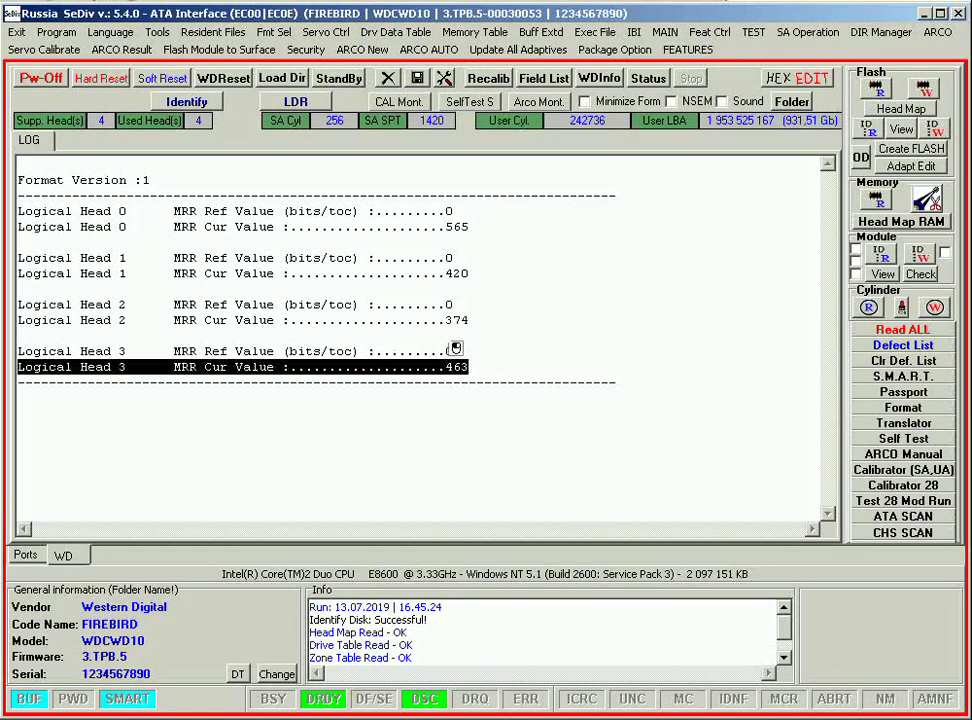
Get the physical zone information and highlight the current head line and last zones of head 0 while reviewing the tables
{"action": "left_click", "coordinate": [397, 32]}
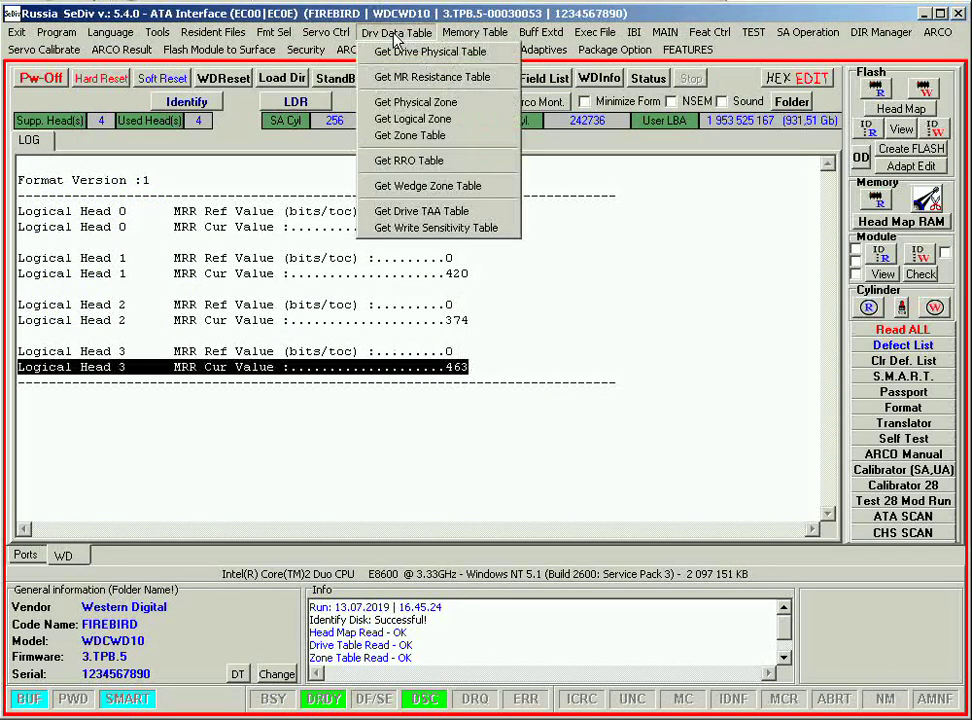
{"action": "left_click", "coordinate": [411, 103]}
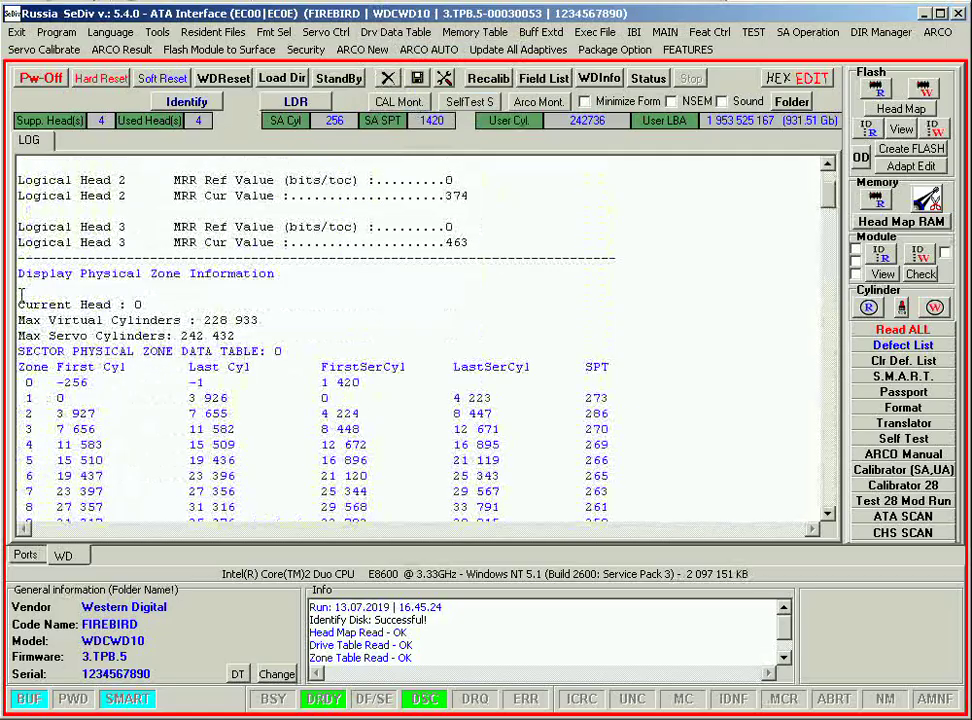
{"action": "left_click_drag", "start_coordinate": [21, 300], "coordinate": [140, 305]}
{"action": "scroll", "coordinate": [173, 311], "scroll_direction": "down", "scroll_amount": 20}
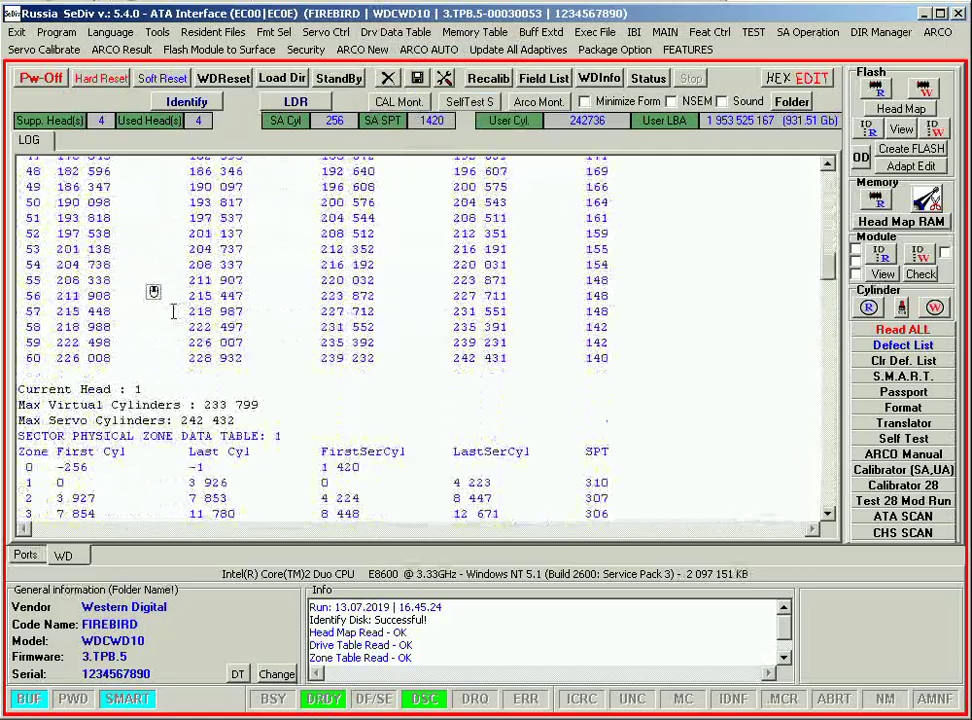
{"action": "scroll", "coordinate": [160, 305], "scroll_direction": "up", "scroll_amount": 10}
{"action": "scroll", "coordinate": [155, 315], "scroll_direction": "down", "scroll_amount": 10}
{"action": "left_click_drag", "start_coordinate": [157, 336], "coordinate": [431, 351]}
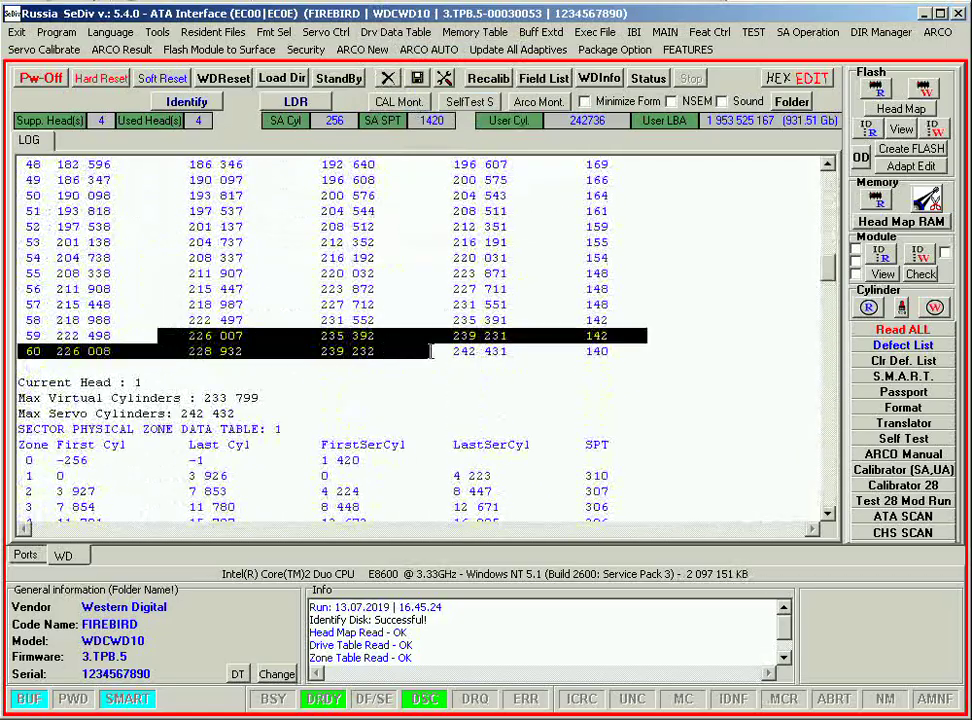
{"action": "scroll", "coordinate": [431, 351], "scroll_direction": "down", "scroll_amount": 20}
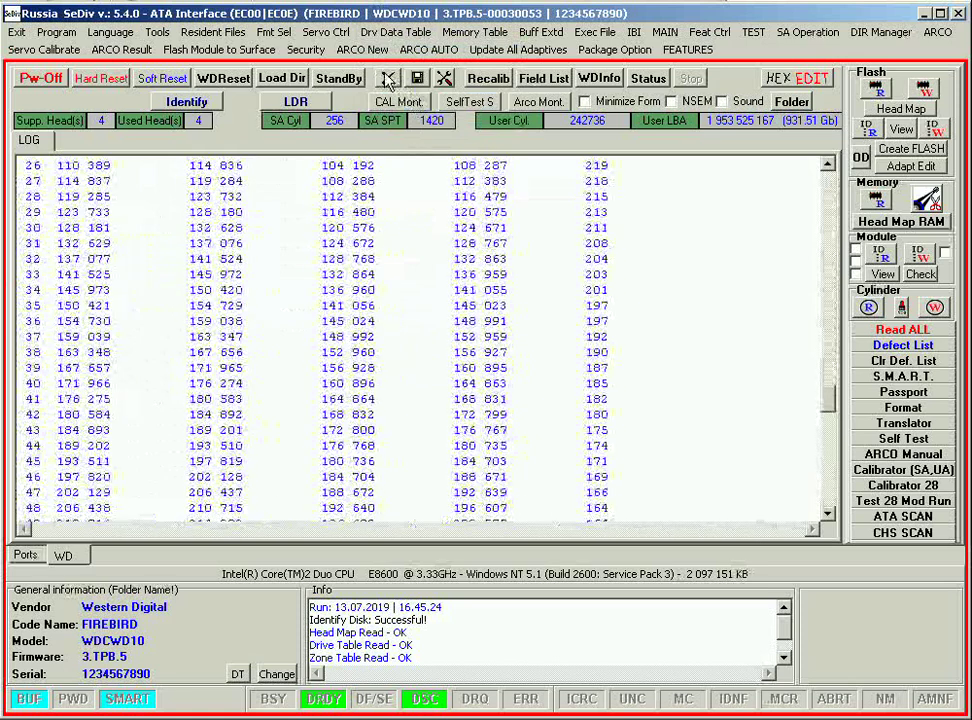
Clear the log, get the logical zone table, and highlight its full zone and passport capacity lines
{"action": "left_click", "coordinate": [389, 80]}
{"action": "left_click", "coordinate": [449, 395]}
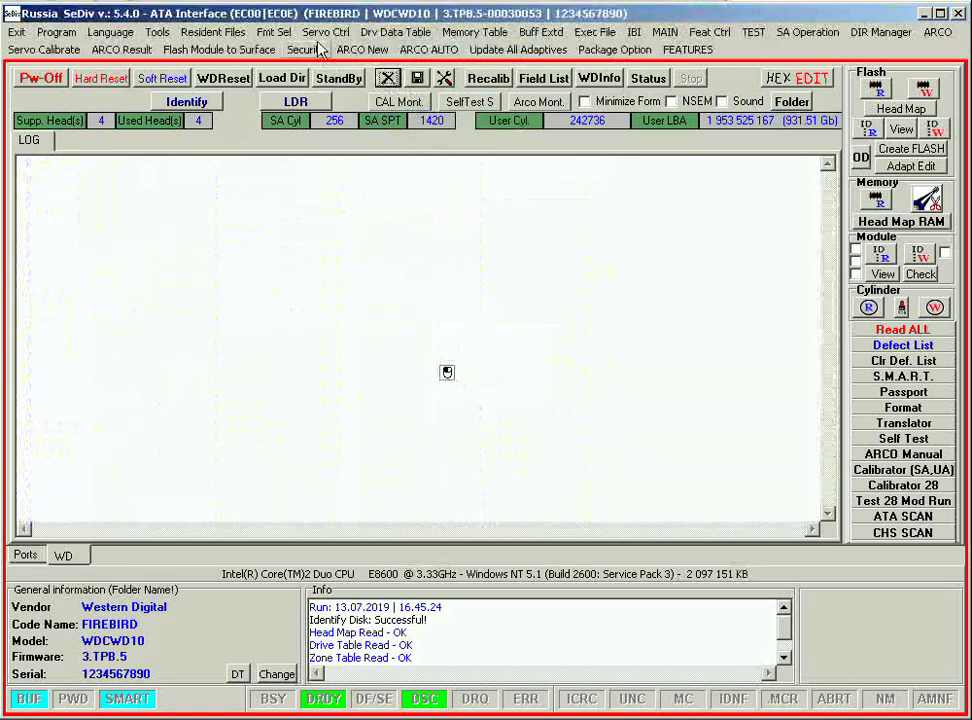
{"action": "left_click", "coordinate": [393, 35]}
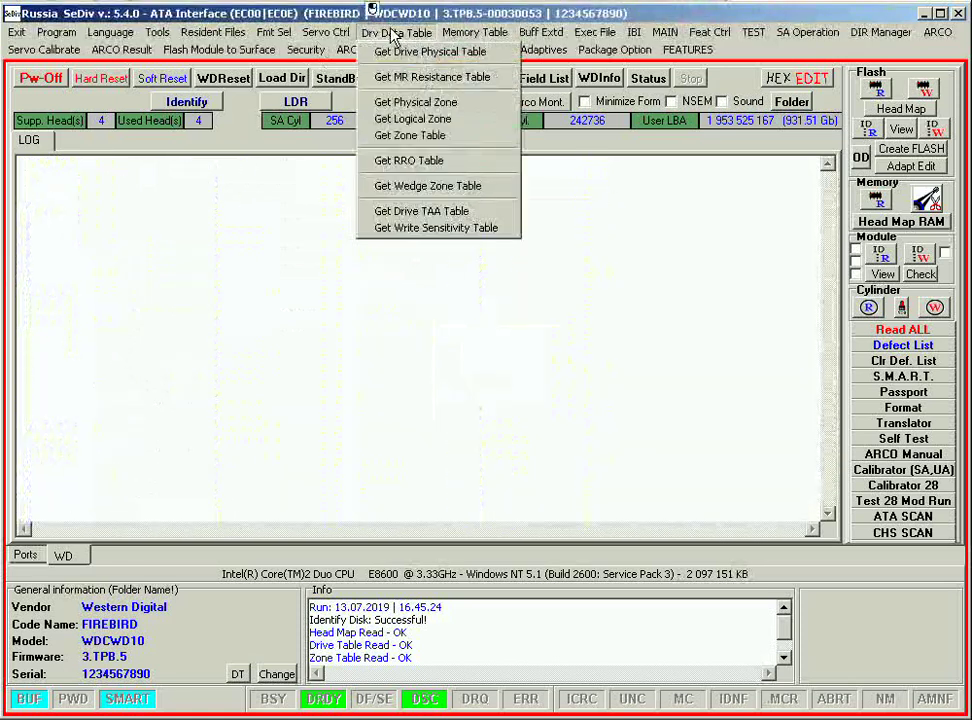
{"action": "left_click", "coordinate": [416, 120]}
{"action": "left_click_drag", "start_coordinate": [482, 480], "coordinate": [16, 443]}
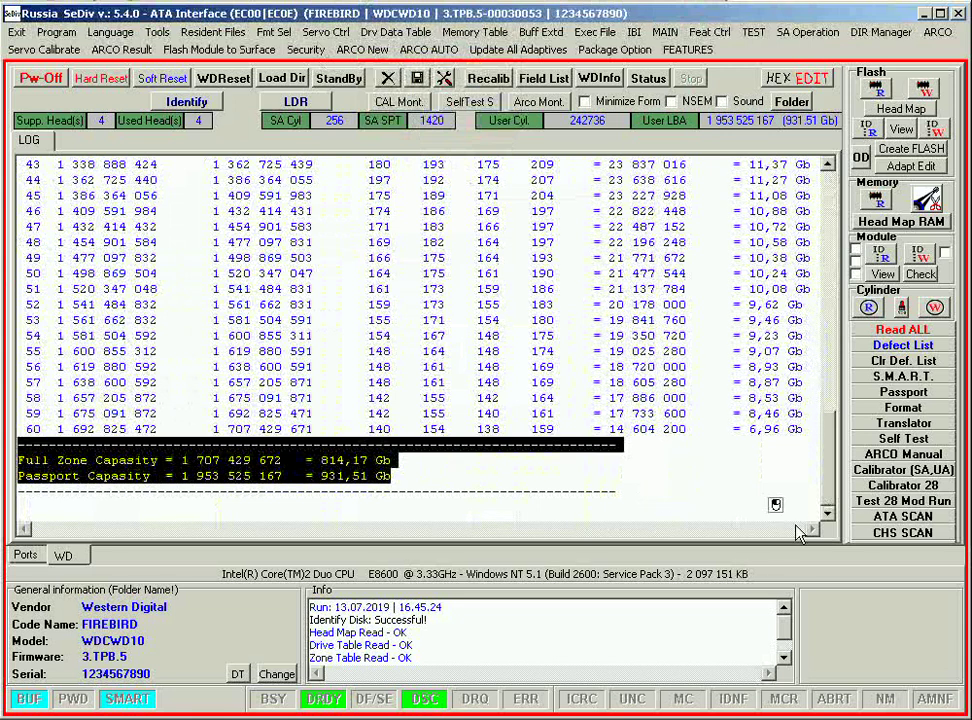
{"action": "left_click", "coordinate": [486, 369]}
{"action": "scroll", "coordinate": [410, 363], "scroll_direction": "up", "scroll_amount": 2}
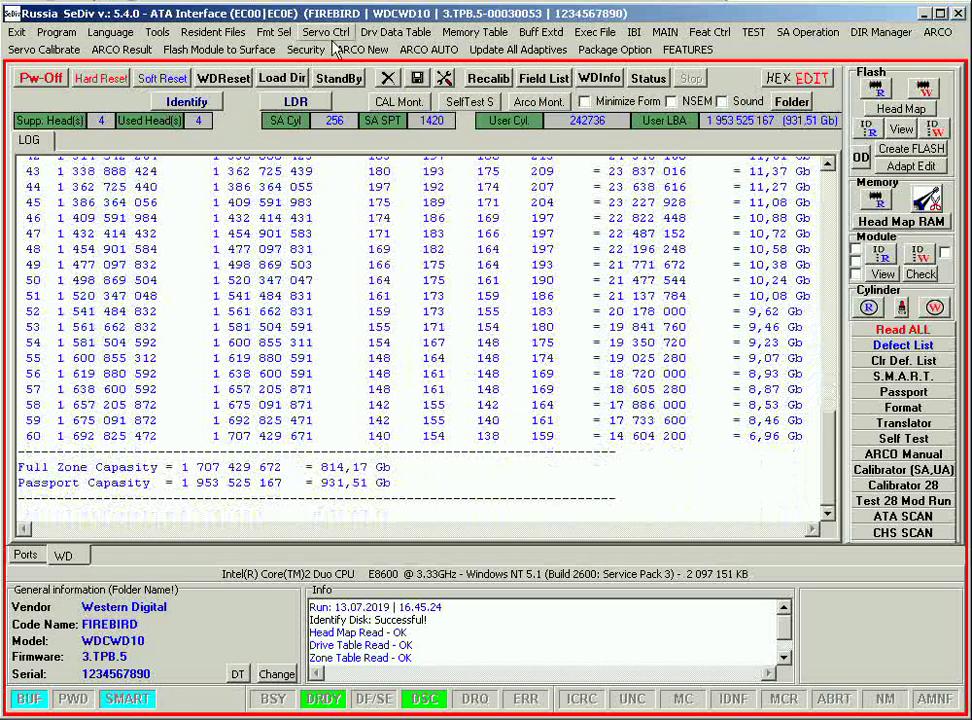
Clear the log, get the zone table from the drive data tables, and highlight the full zone and passport capacity lines
{"action": "left_click", "coordinate": [387, 78]}
{"action": "left_click", "coordinate": [452, 390]}
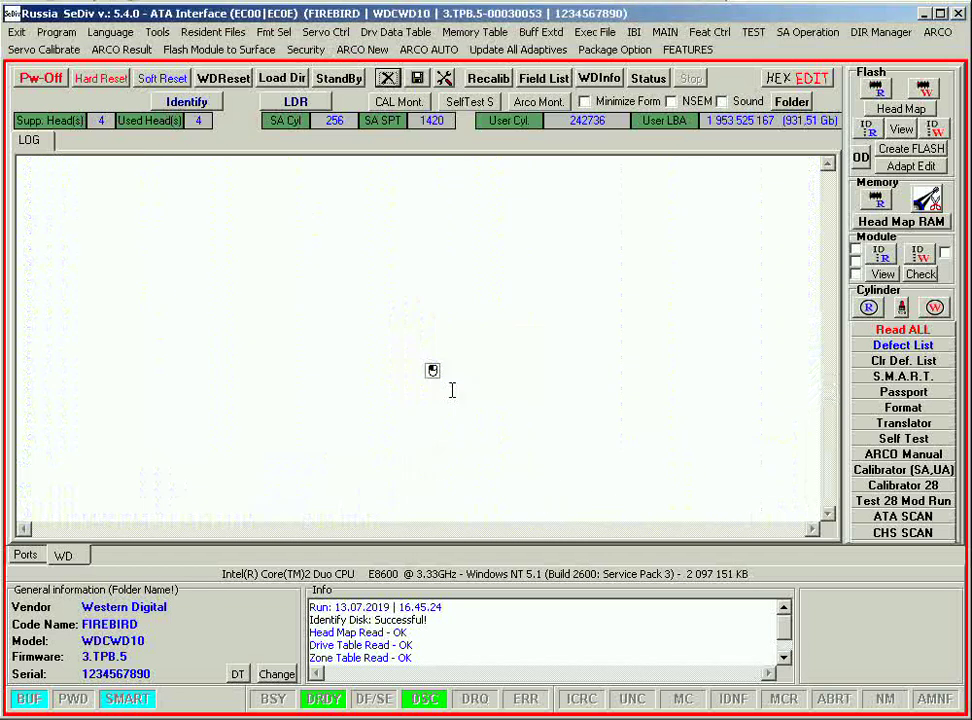
{"action": "left_click", "coordinate": [400, 32]}
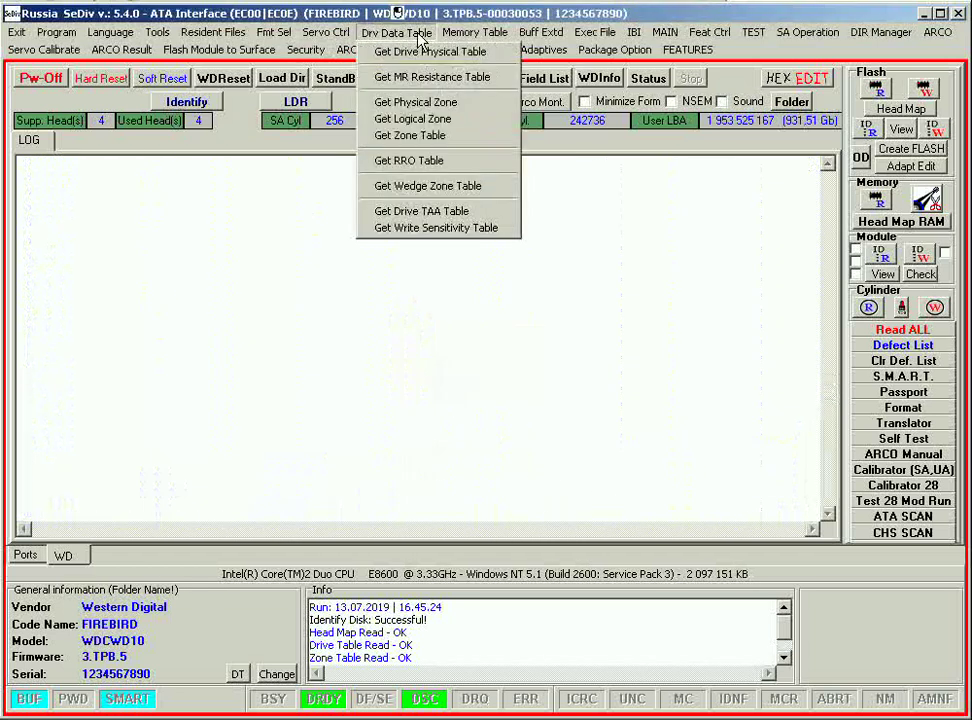
{"action": "left_click", "coordinate": [440, 135]}
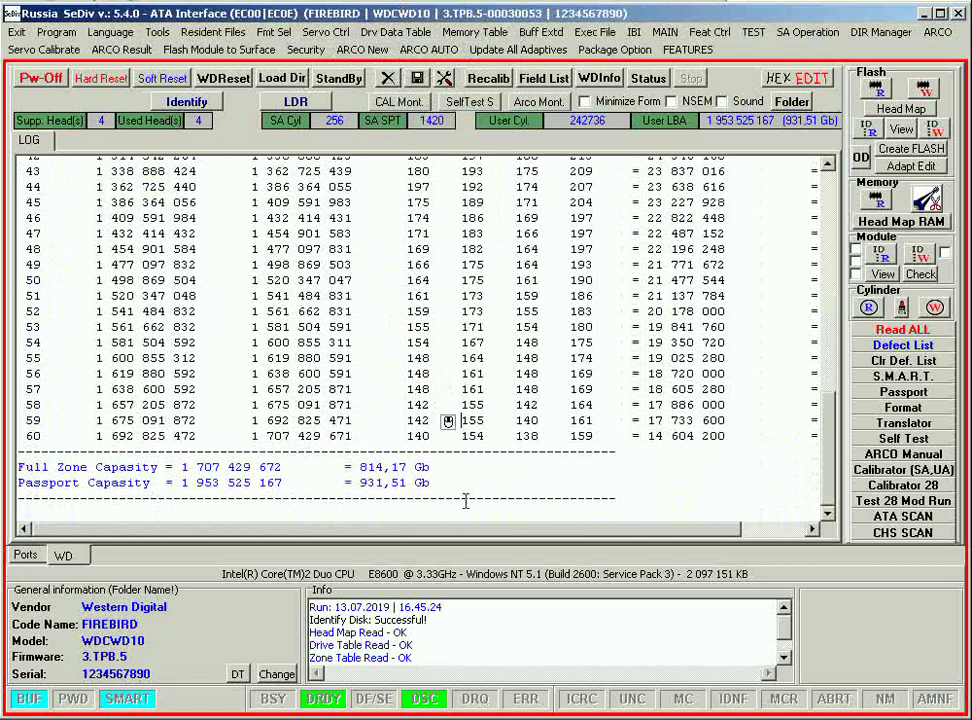
{"action": "left_click_drag", "start_coordinate": [466, 482], "coordinate": [18, 458]}
Clear the log, read the Drive Physical Parameters memory table (ID 01), and highlight parts of its result line
{"action": "left_click", "coordinate": [387, 78]}
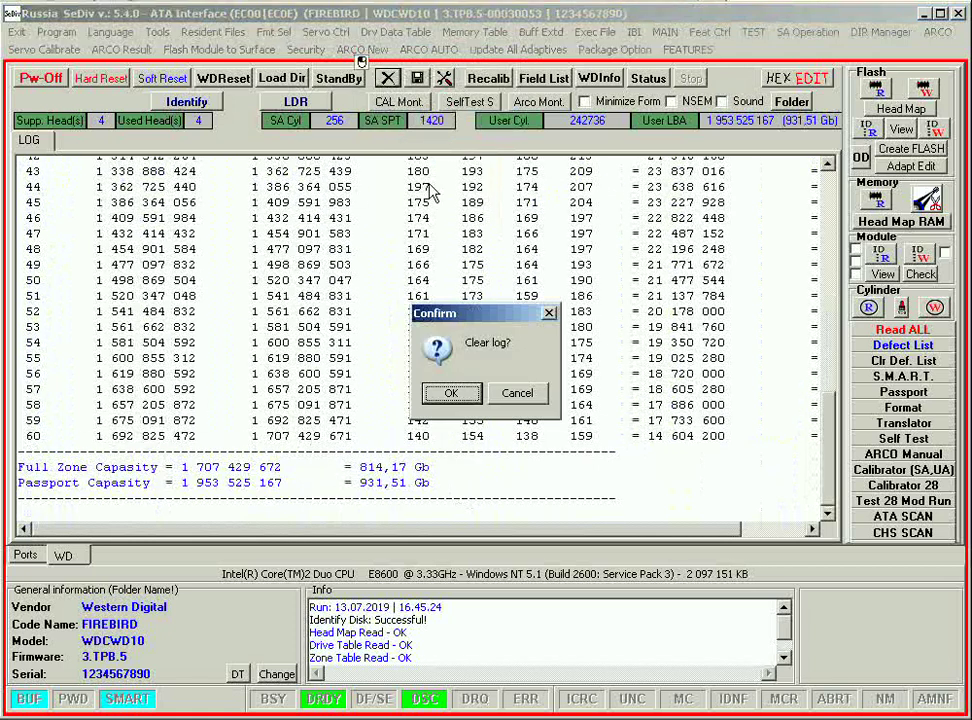
{"action": "left_click", "coordinate": [451, 393]}
{"action": "left_click", "coordinate": [397, 32]}
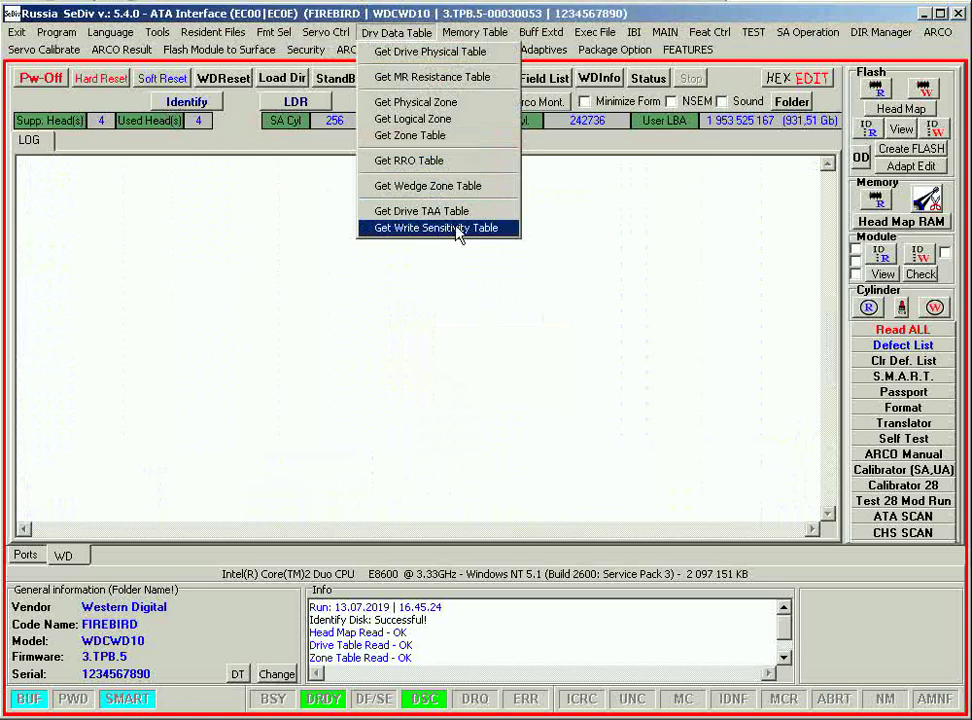
{"action": "mouse_move", "coordinate": [472, 32]}
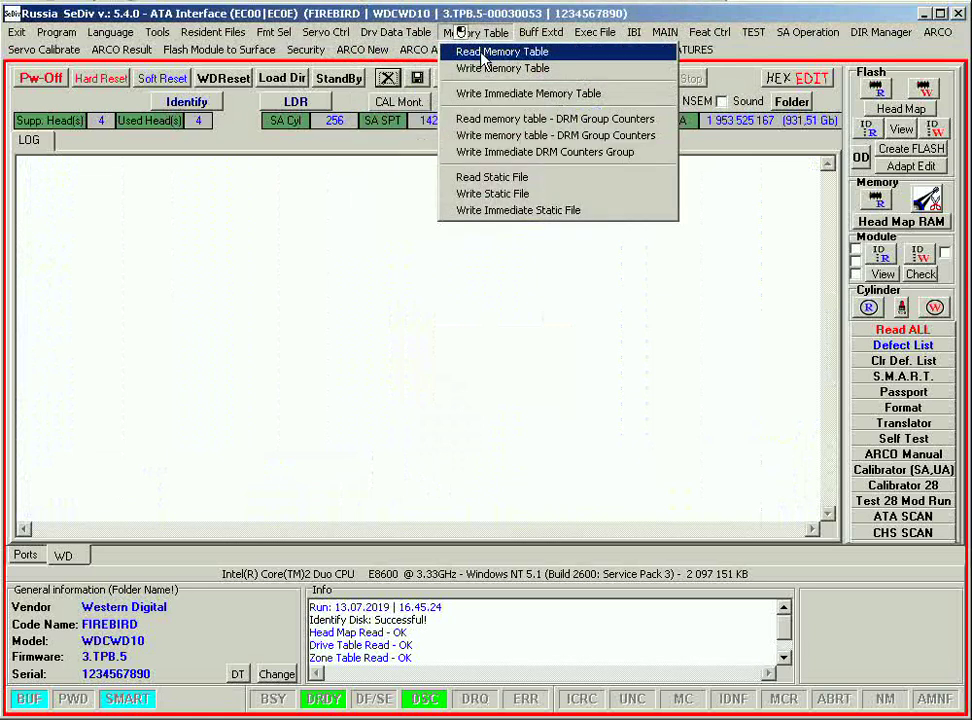
{"action": "left_click", "coordinate": [482, 54]}
{"action": "type", "text": "11"}
{"action": "left_click", "coordinate": [396, 459]}
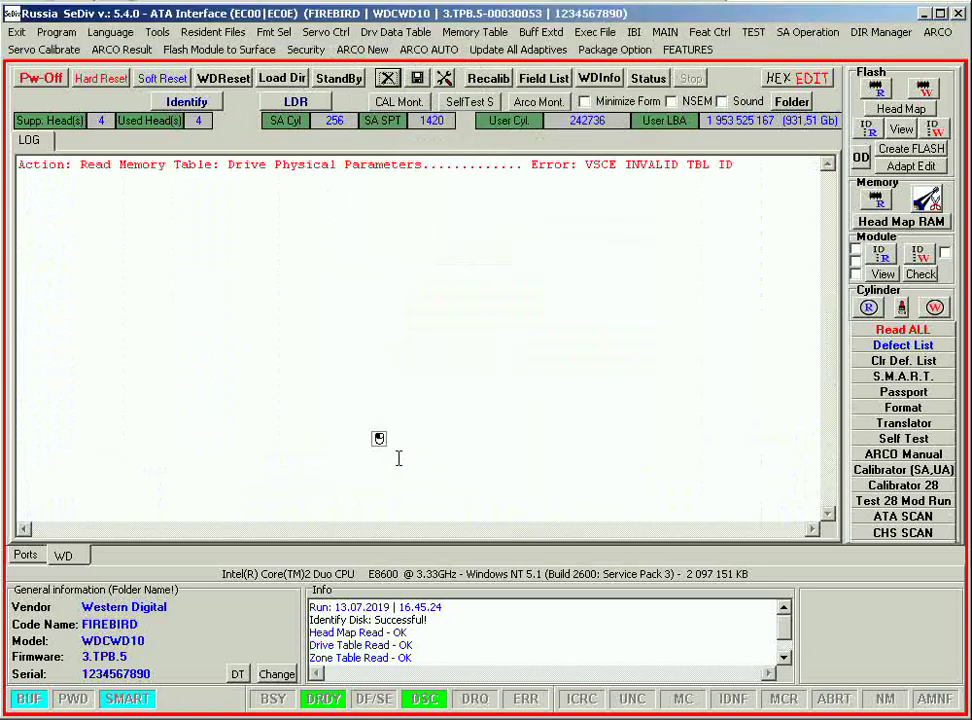
{"action": "double_click", "coordinate": [343, 166]}
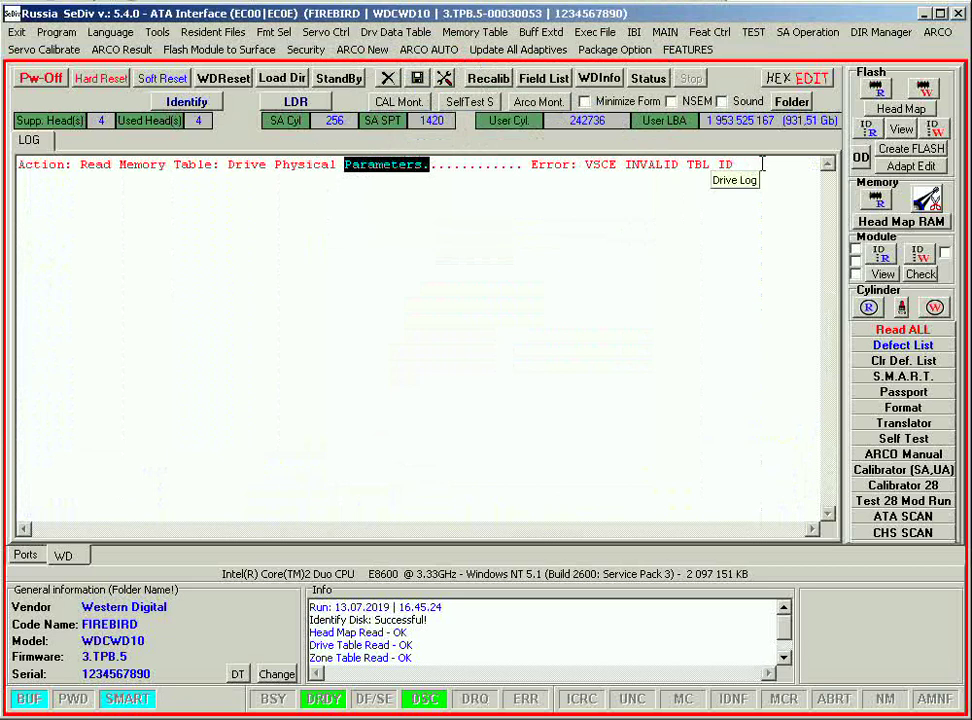
{"action": "left_click", "coordinate": [701, 166]}
{"action": "key", "text": "shift+End"}
Read the Write Sensitivity Table (ID 03) as a memory table, keeping the default subdirectory and file name MemTable
{"action": "left_click", "coordinate": [396, 32]}
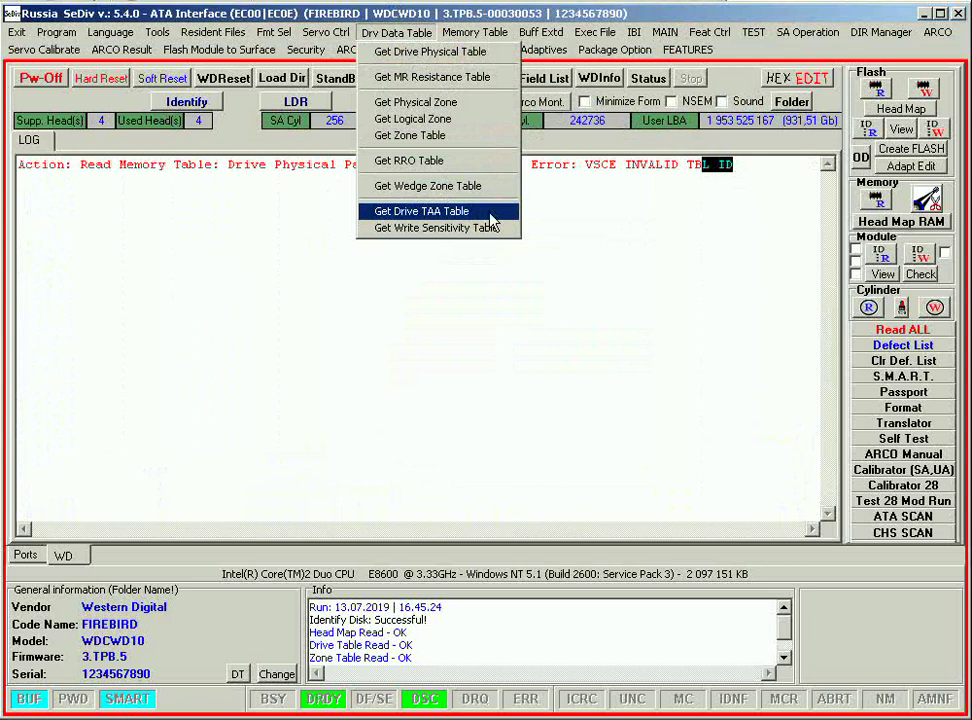
{"action": "key", "text": "Right"}
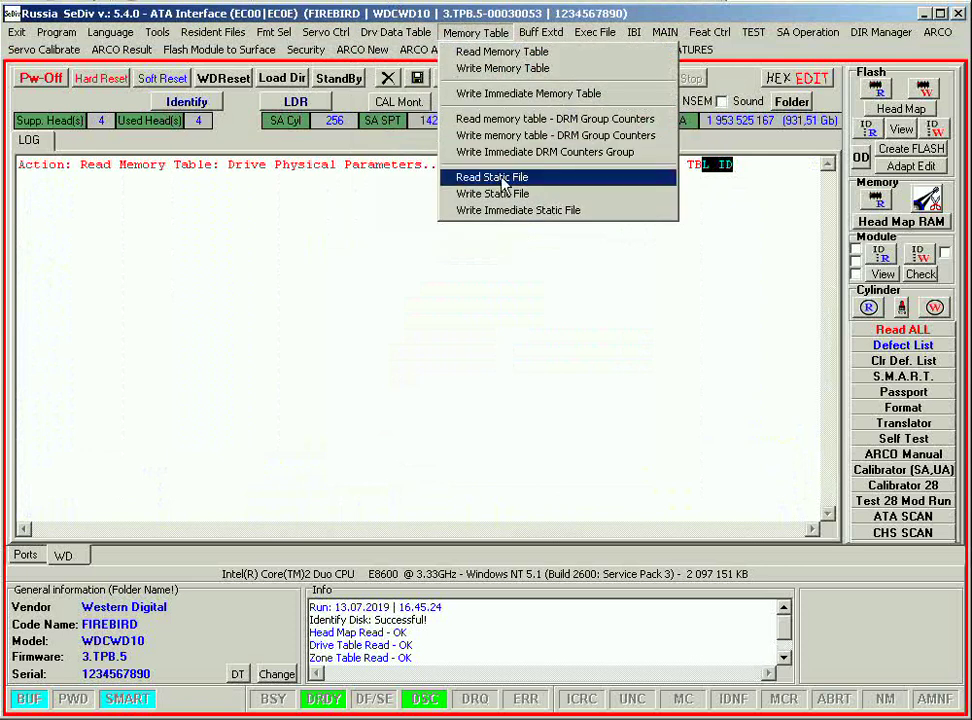
{"action": "left_click", "coordinate": [513, 55]}
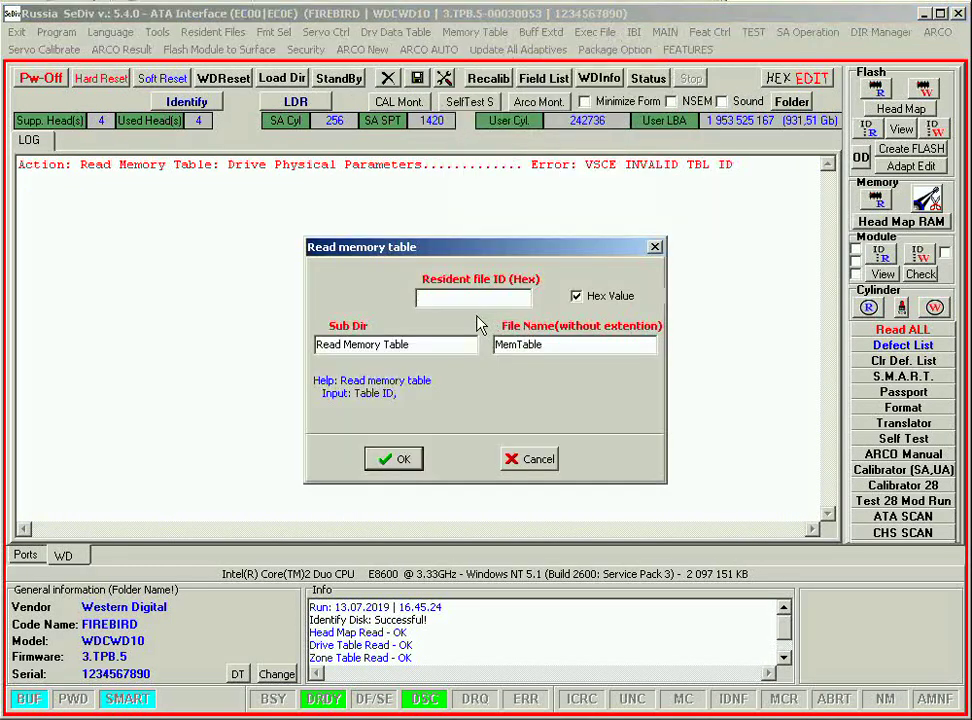
{"action": "left_click", "coordinate": [394, 458]}
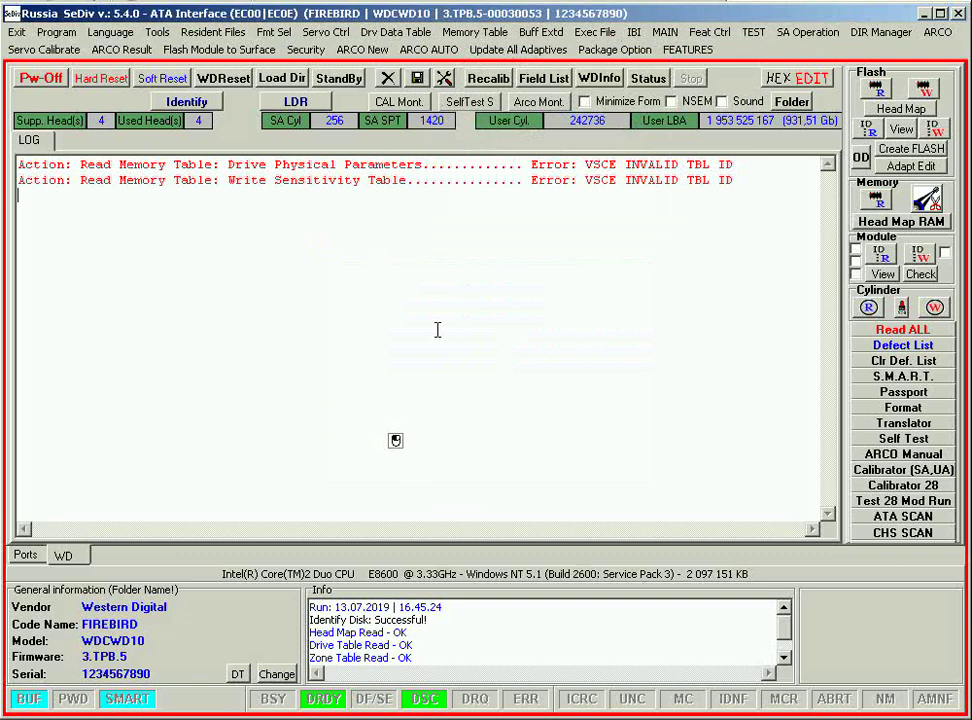
Examine the table IDs and names in the MT(D) and MT(B) memory table lists without reading any table
{"action": "left_click", "coordinate": [884, 258]}
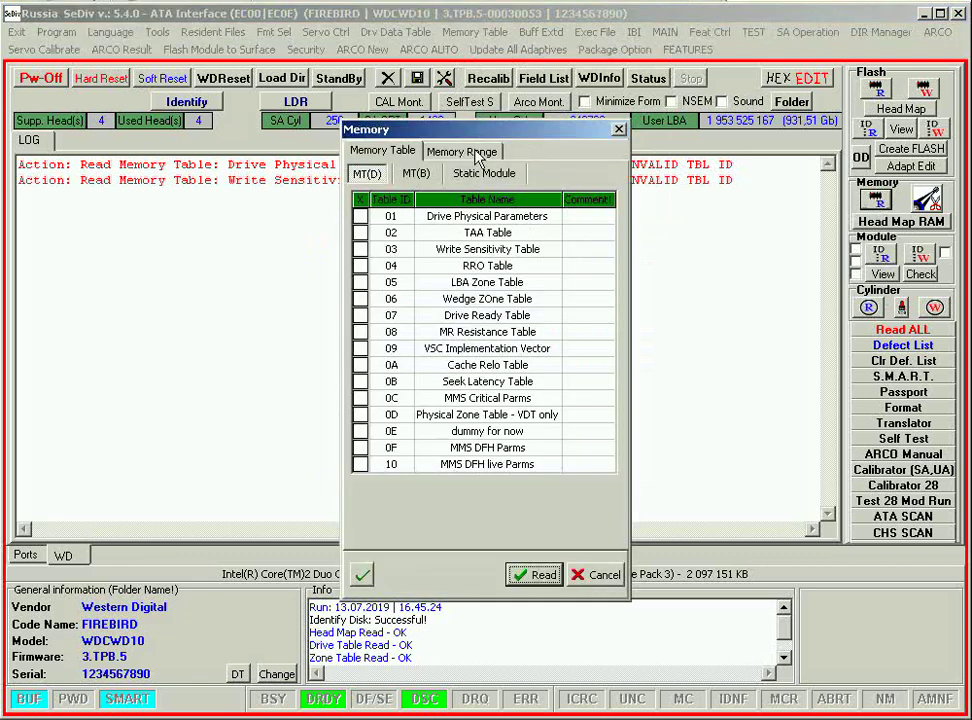
{"action": "left_click", "coordinate": [398, 248]}
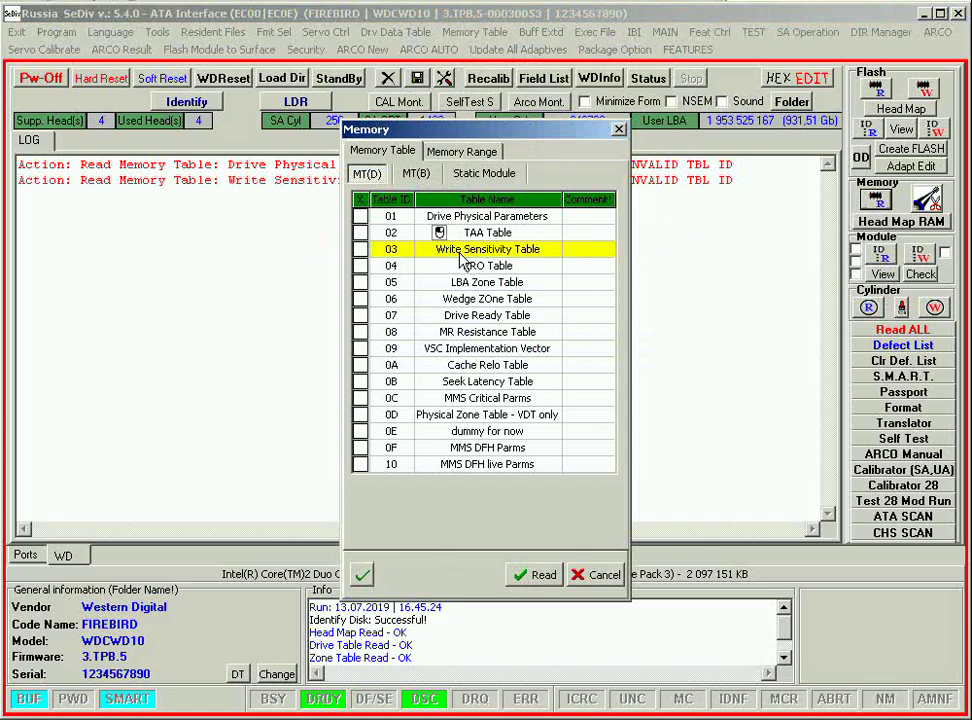
{"action": "left_click", "coordinate": [469, 298]}
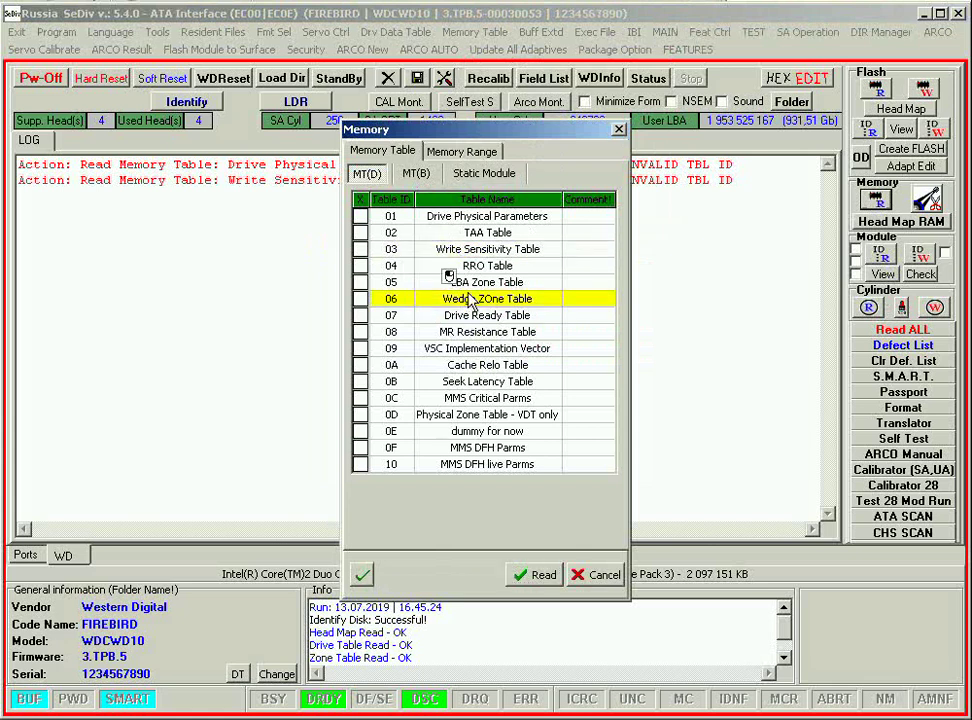
{"action": "left_click", "coordinate": [416, 173]}
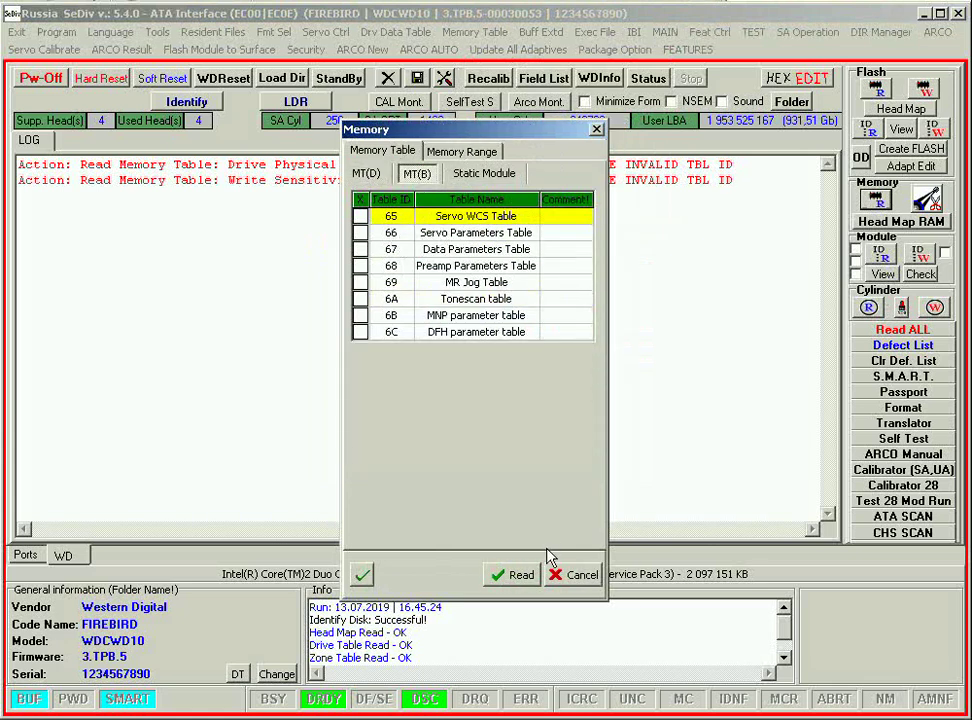
{"action": "left_click", "coordinate": [568, 574]}
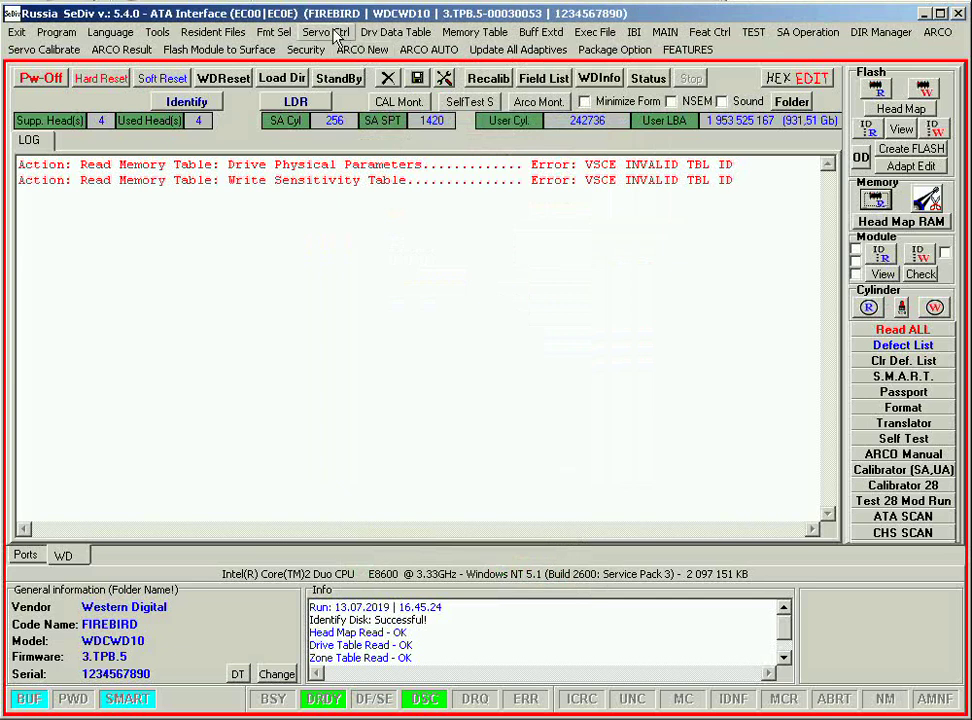
Read static file ID 1 with the default file name MemStaticFile and highlight its read and save entries in the log
{"action": "left_click", "coordinate": [394, 33]}
{"action": "mouse_move", "coordinate": [475, 32]}
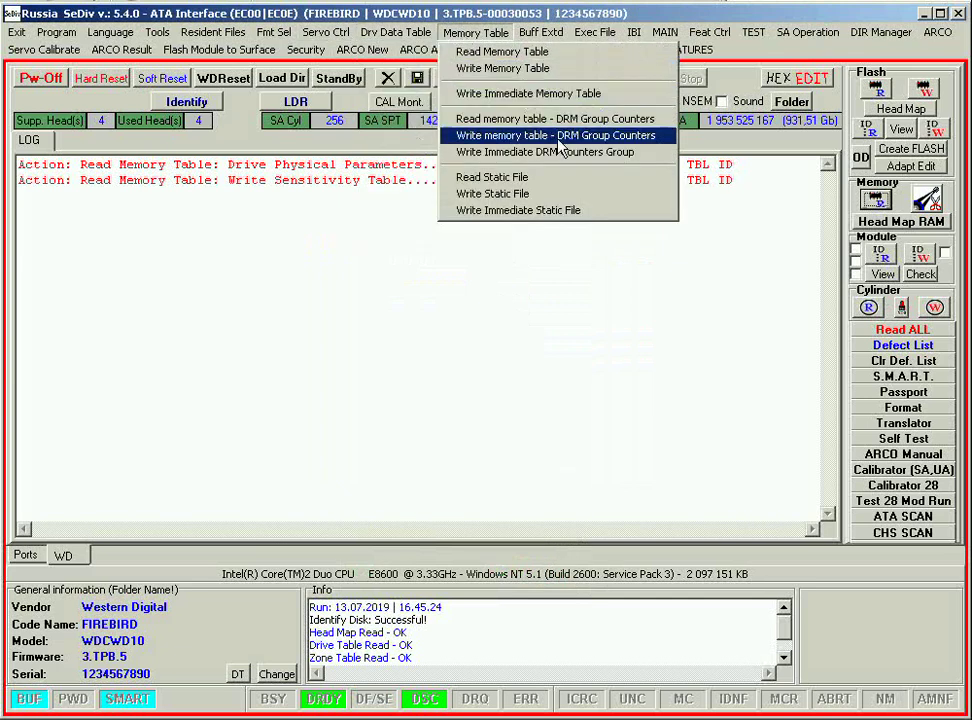
{"action": "left_click", "coordinate": [557, 180]}
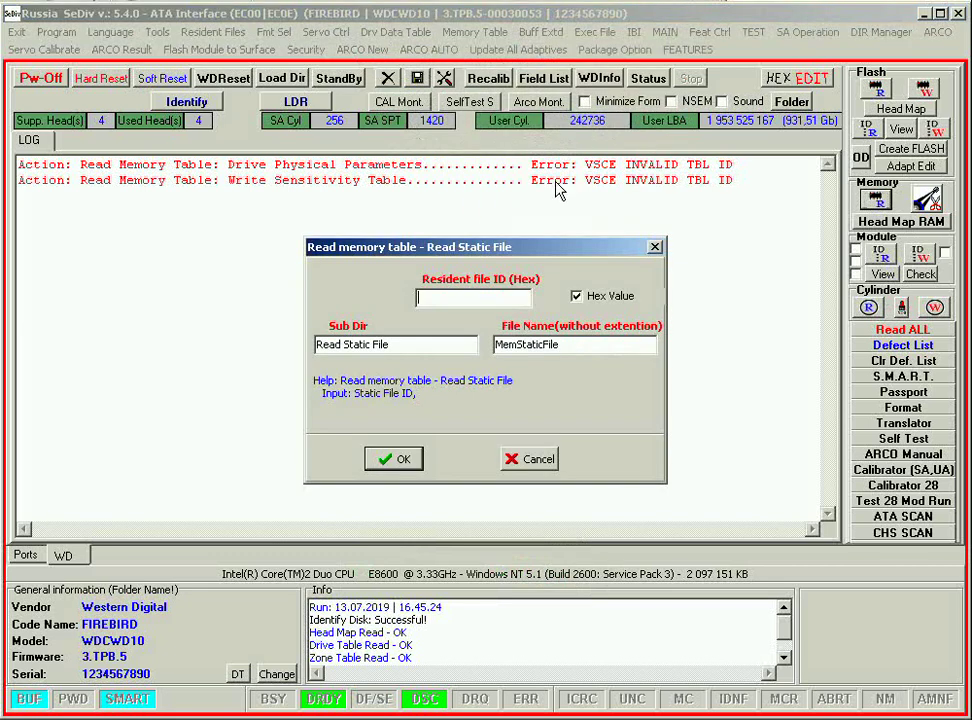
{"action": "left_click", "coordinate": [397, 462]}
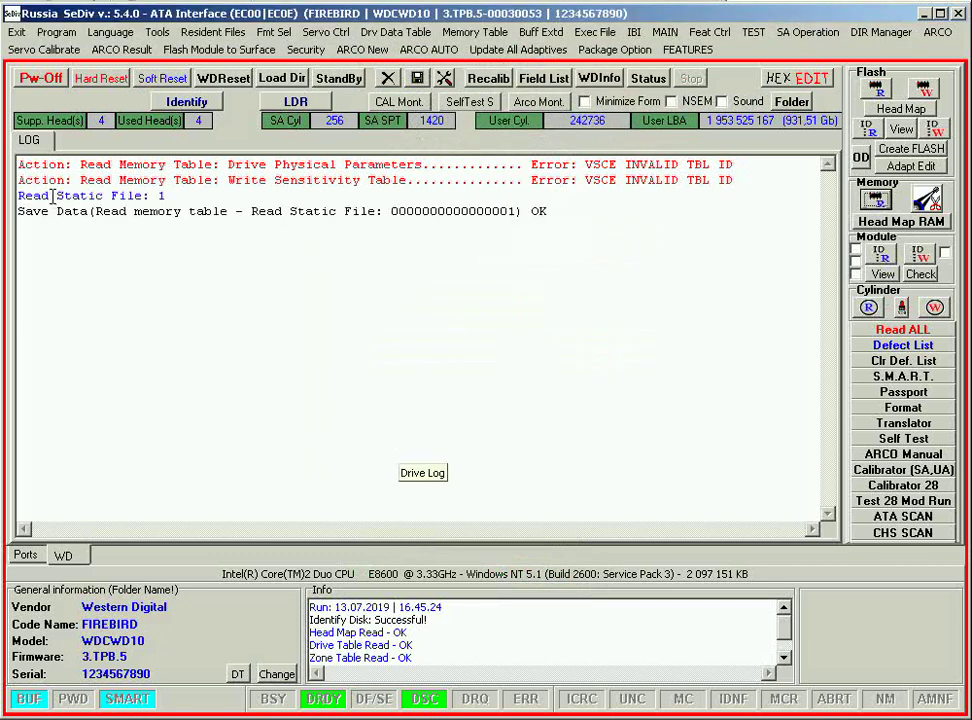
{"action": "left_click_drag", "start_coordinate": [80, 196], "coordinate": [156, 196]}
{"action": "left_click", "coordinate": [415, 204]}
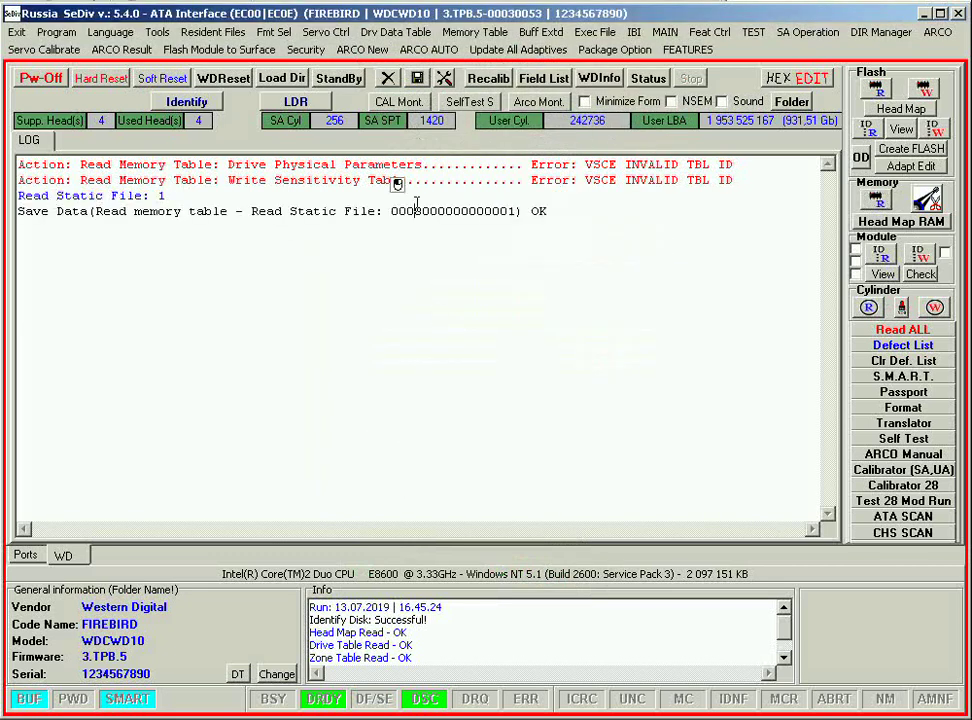
{"action": "left_click", "coordinate": [256, 211], "text": "shift"}
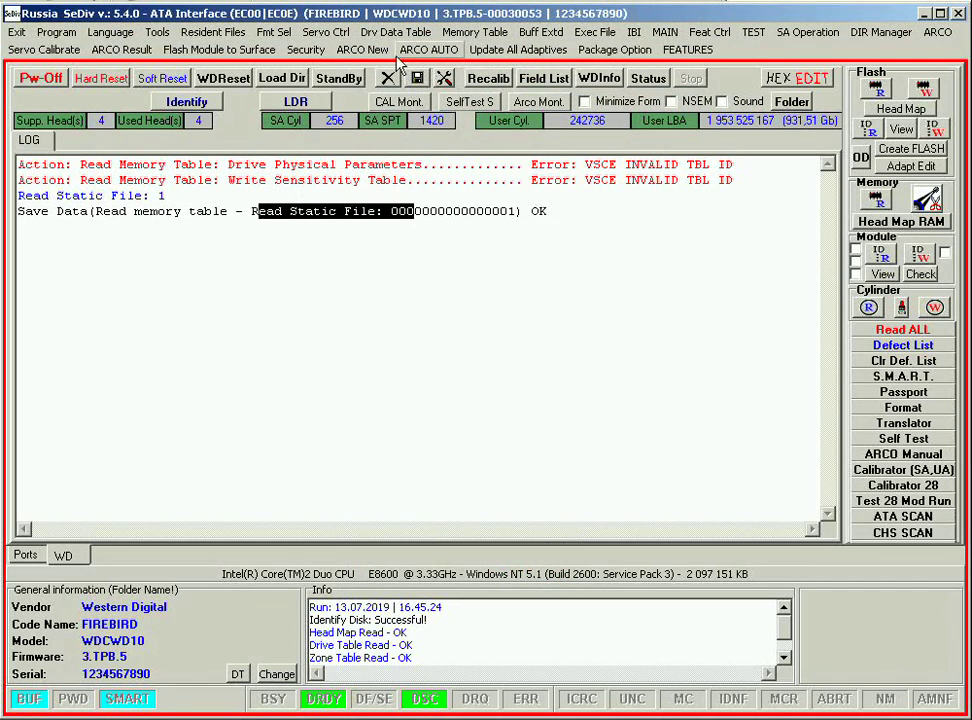
Clear the log and check the saved MemStaticFile in the drive's Read Static File folder, closing the folder window when done
{"action": "left_click", "coordinate": [443, 77]}
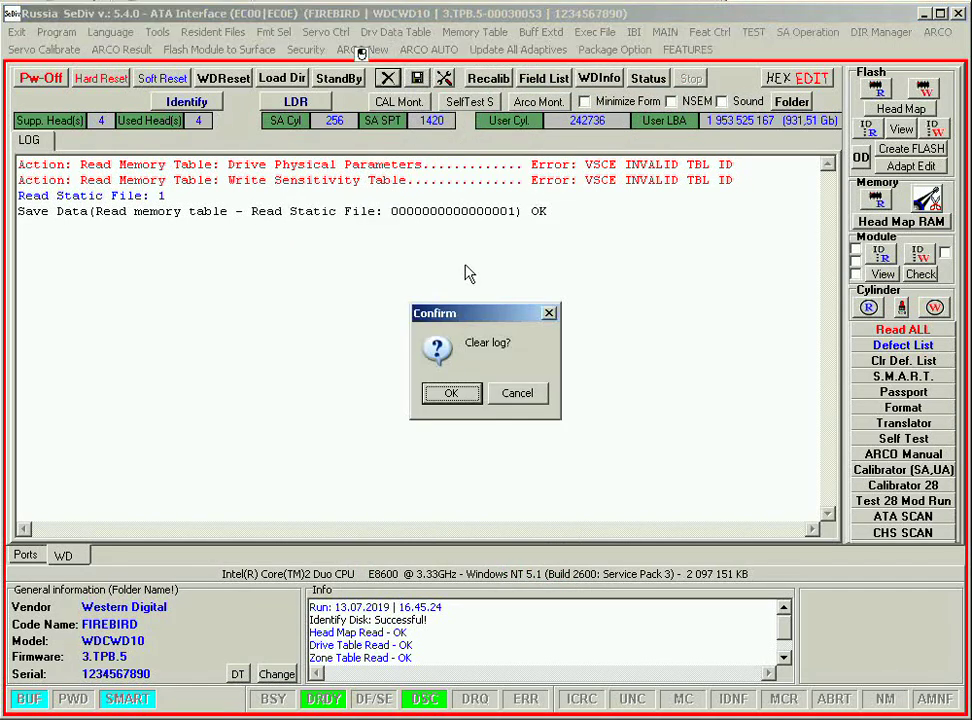
{"action": "left_click", "coordinate": [447, 393]}
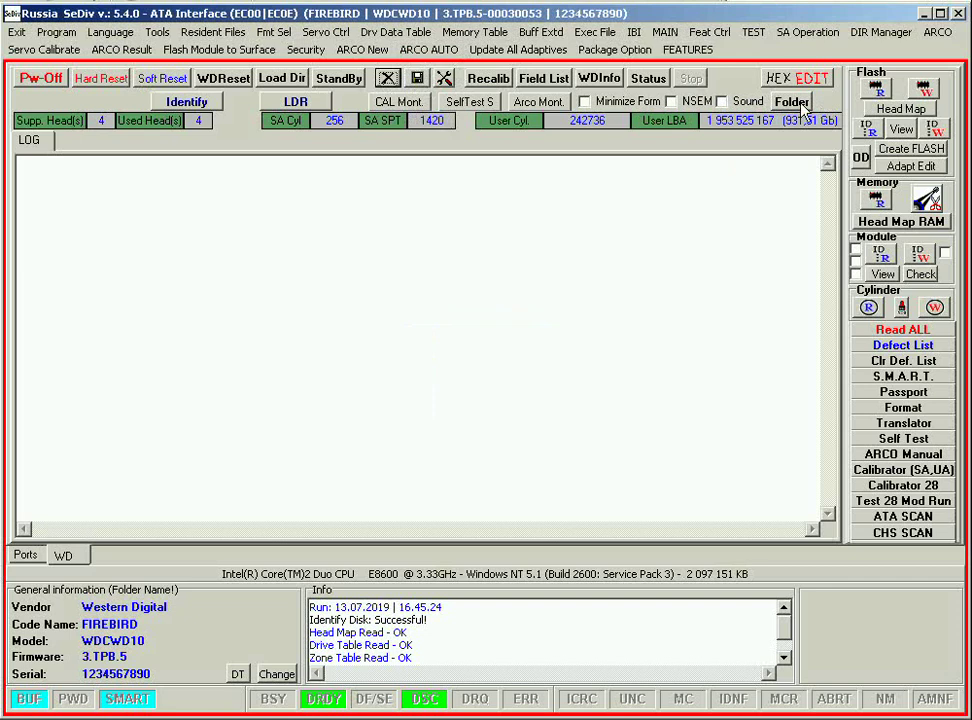
{"action": "left_click", "coordinate": [606, 44]}
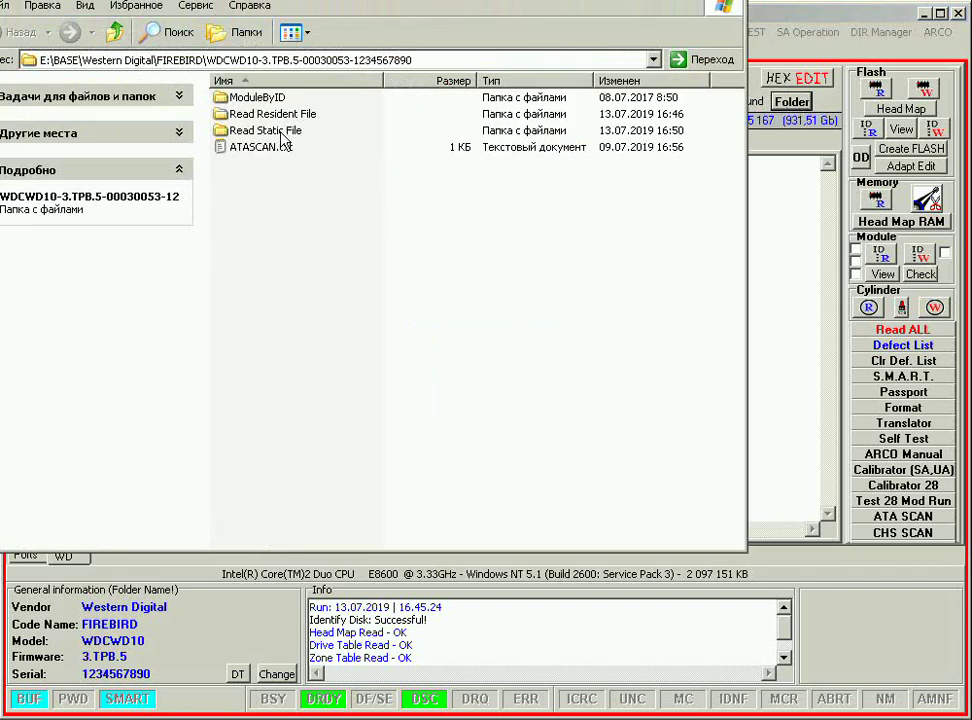
{"action": "double_click", "coordinate": [281, 131]}
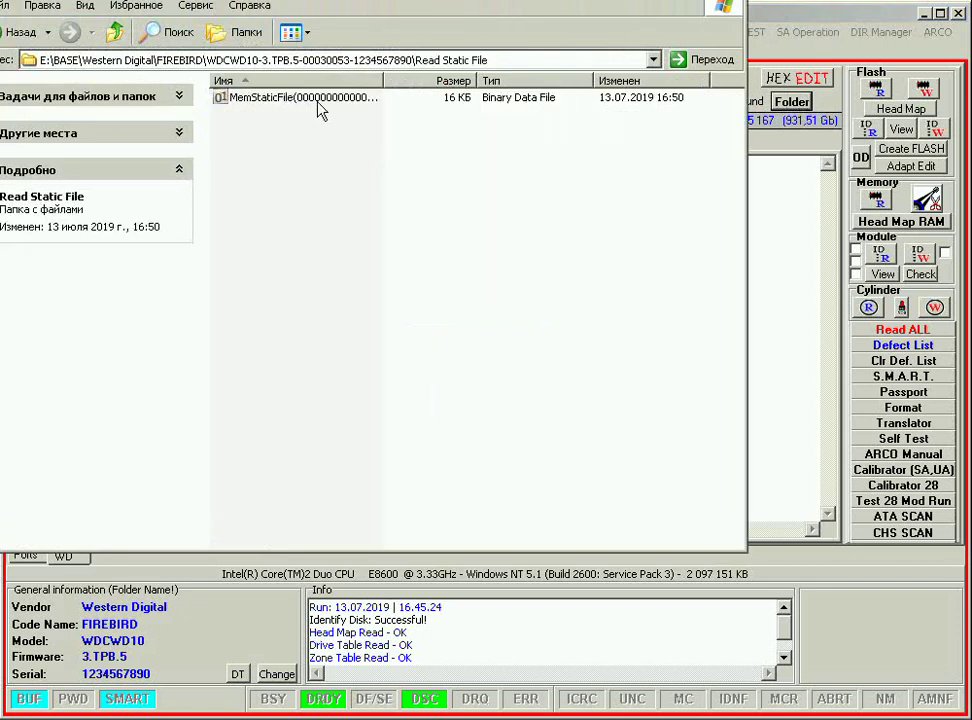
{"action": "left_click", "coordinate": [320, 108]}
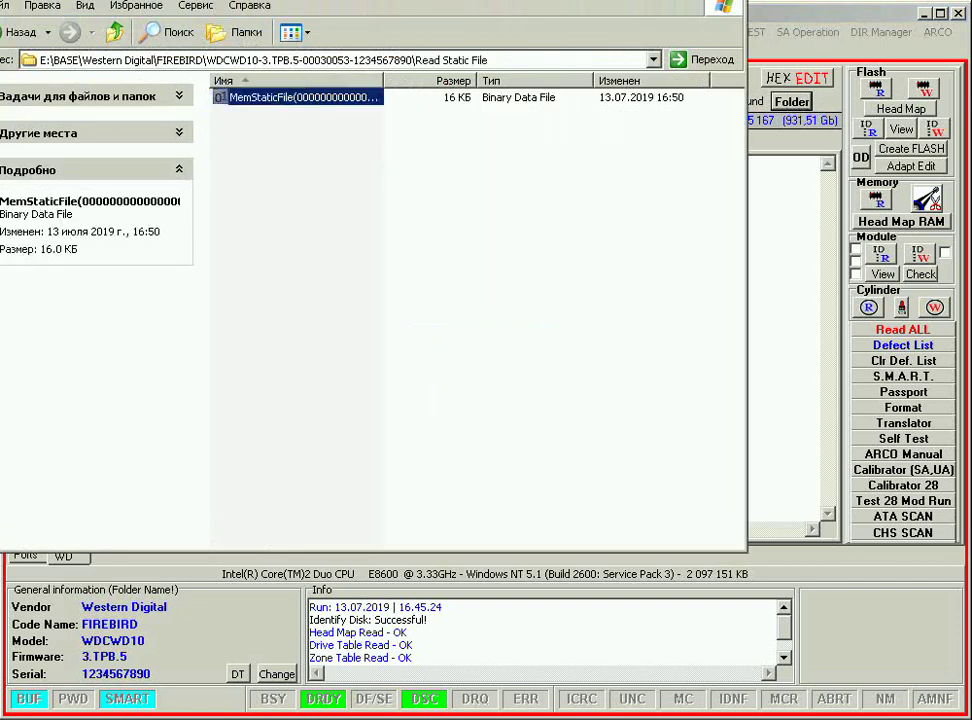
{"action": "key", "text": "alt+F4"}
Choose Exec File 1, open Act.inf from the Actions folder in Notepad, and highlight its XF1 entry
{"action": "left_click", "coordinate": [476, 33]}
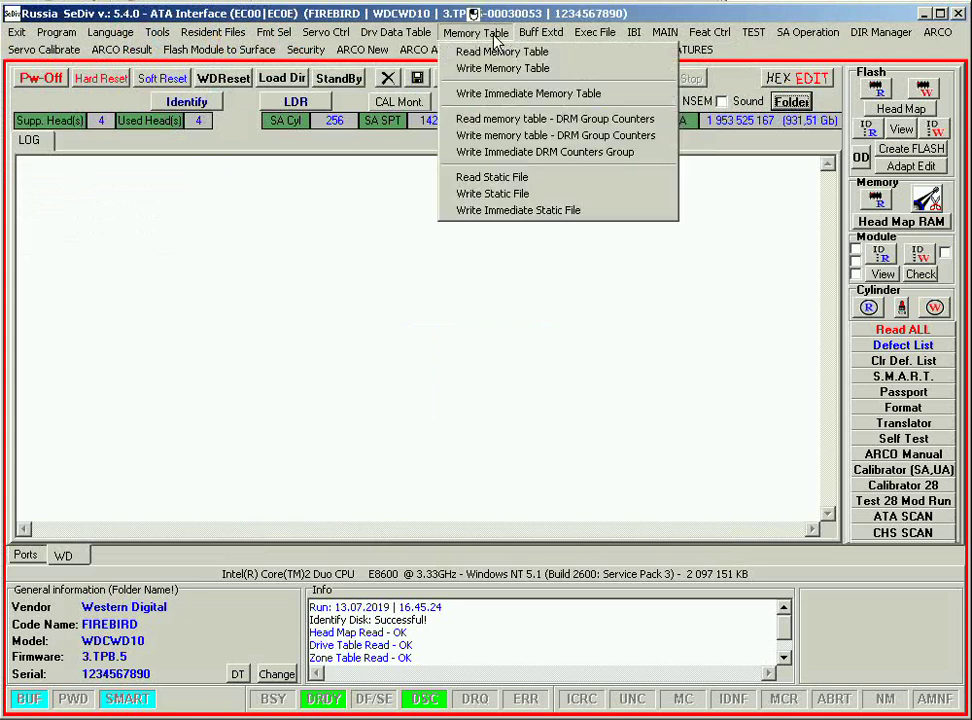
{"action": "mouse_move", "coordinate": [532, 41]}
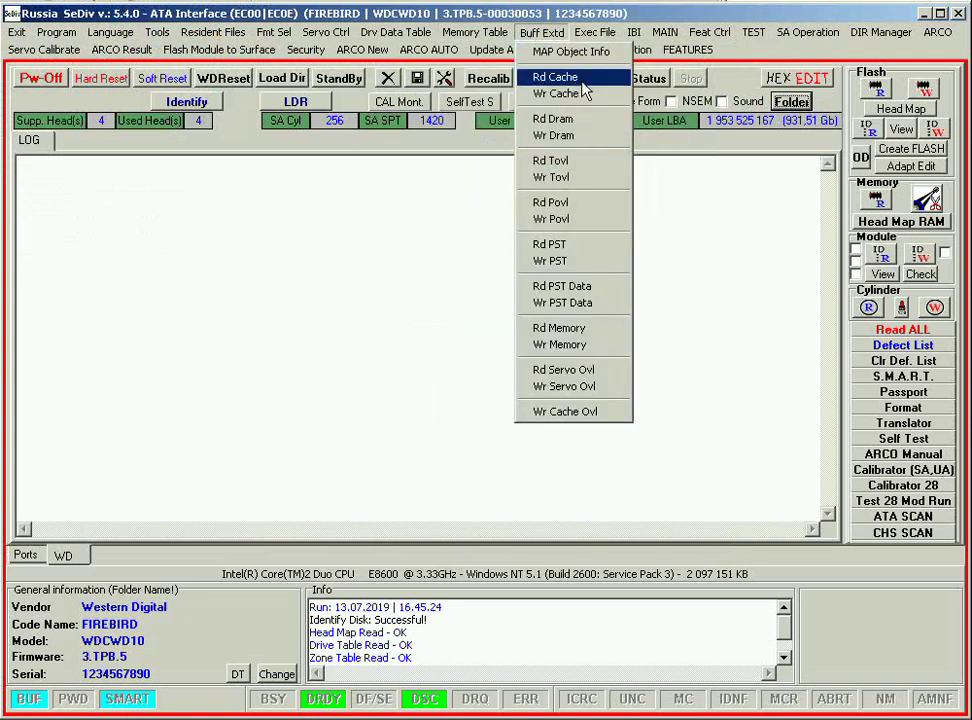
{"action": "mouse_move", "coordinate": [584, 35]}
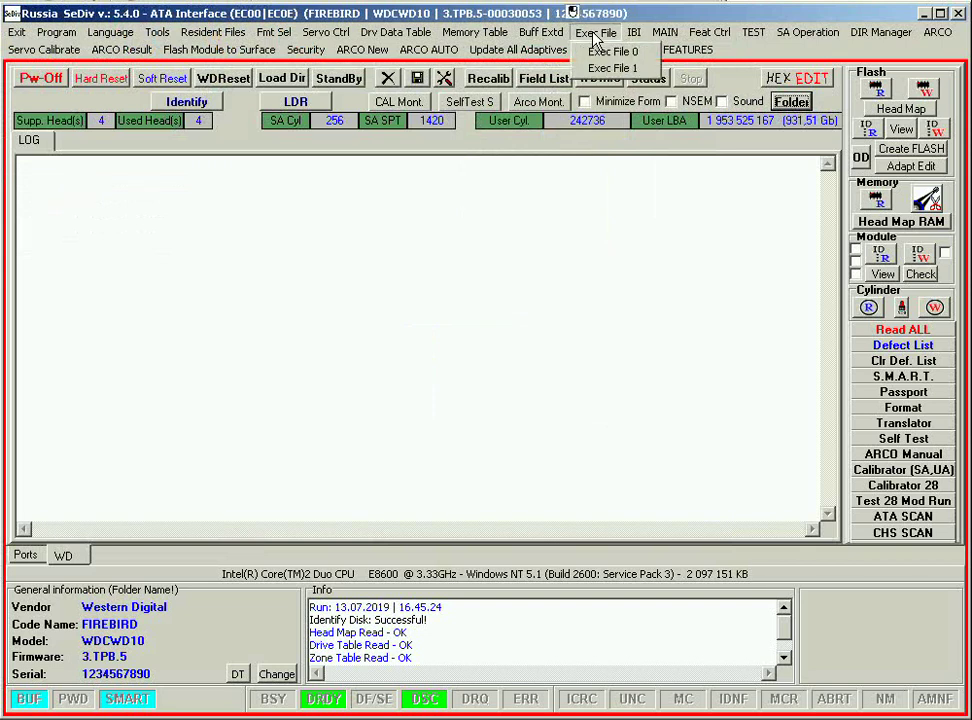
{"action": "left_click", "coordinate": [614, 69]}
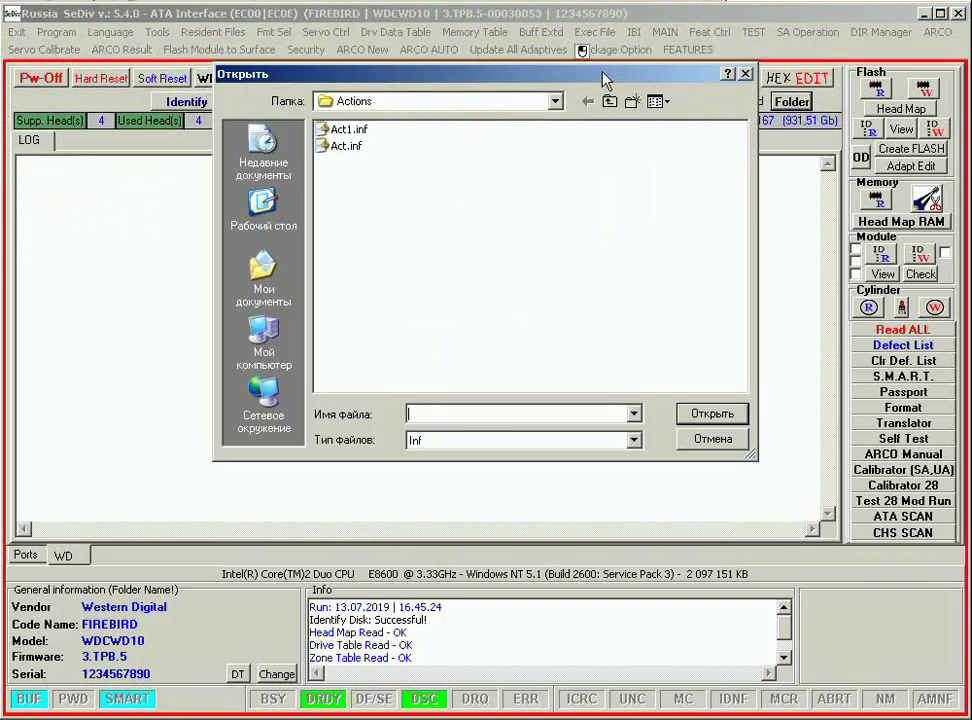
{"action": "left_click", "coordinate": [345, 147]}
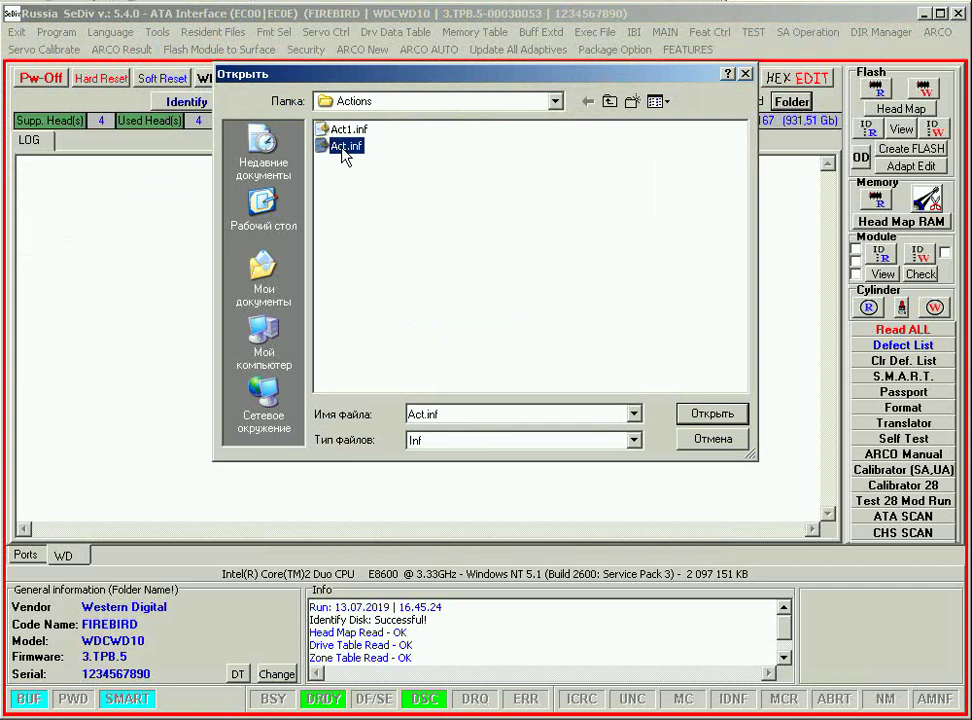
{"action": "right_click", "coordinate": [345, 150]}
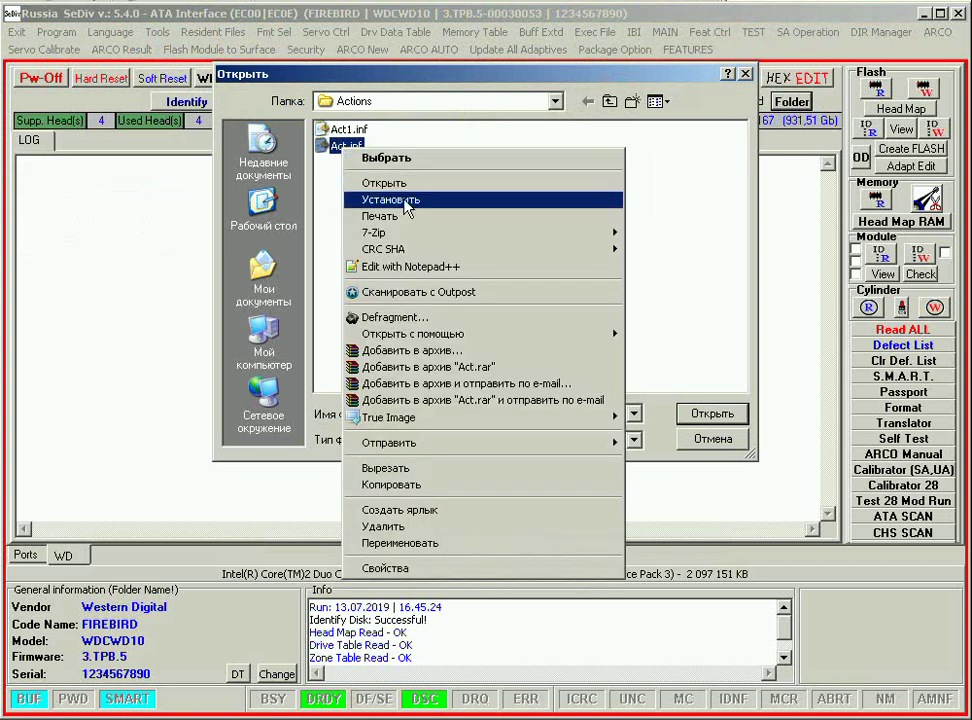
{"action": "left_click", "coordinate": [405, 195]}
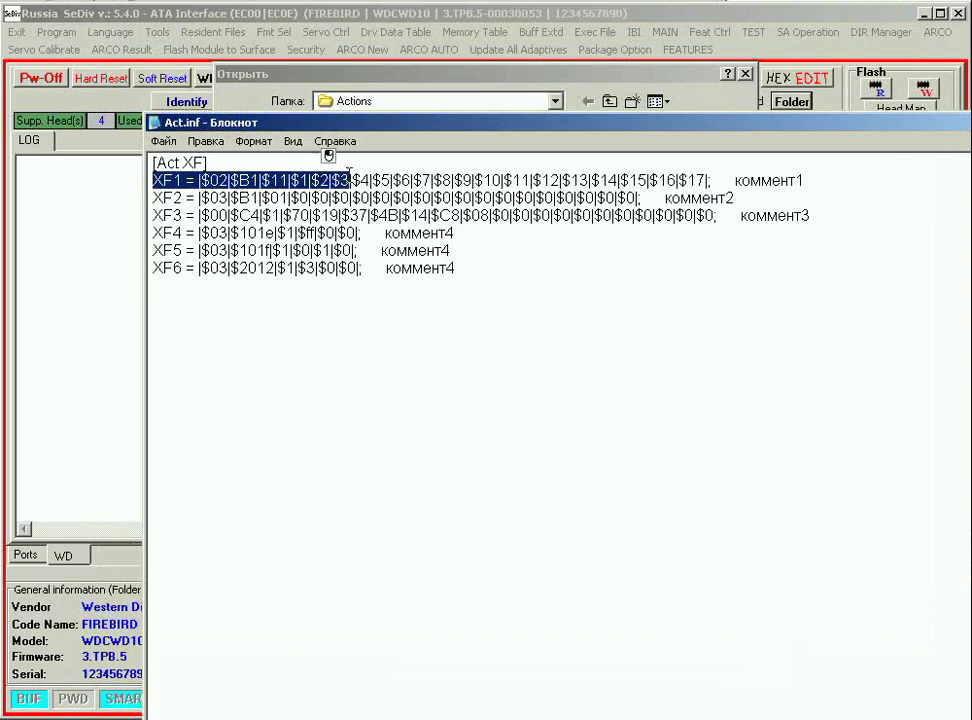
{"action": "double_click", "coordinate": [163, 180]}
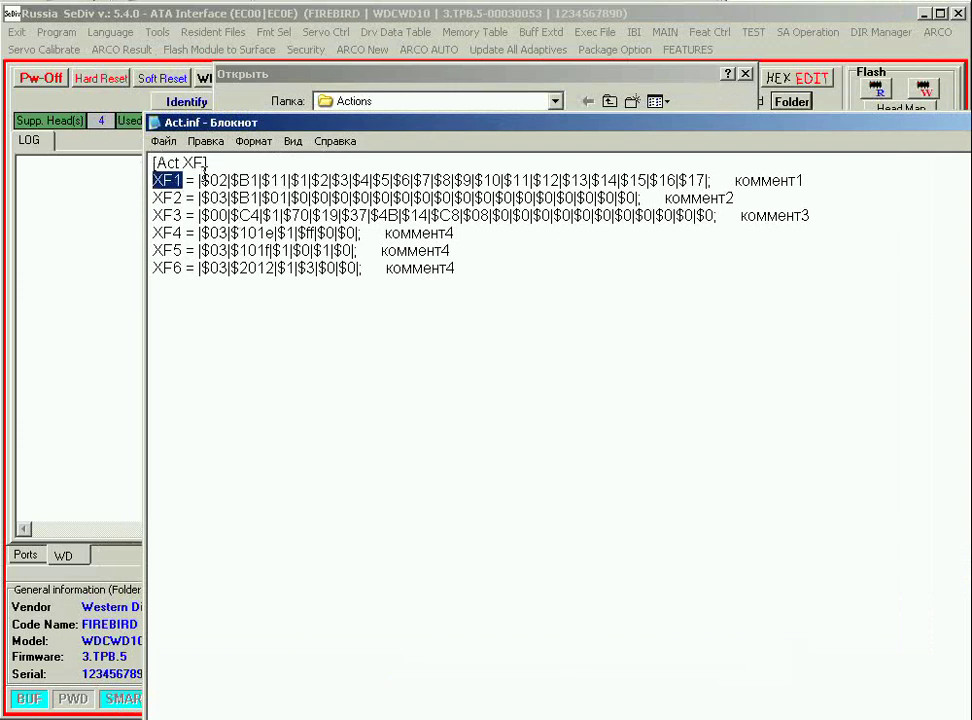
Examine the first two parameter values of the XF entries in Act.inf, closing the file and cancelling the file selection when done
{"action": "double_click", "coordinate": [215, 180]}
{"action": "double_click", "coordinate": [220, 198]}
{"action": "double_click", "coordinate": [218, 250]}
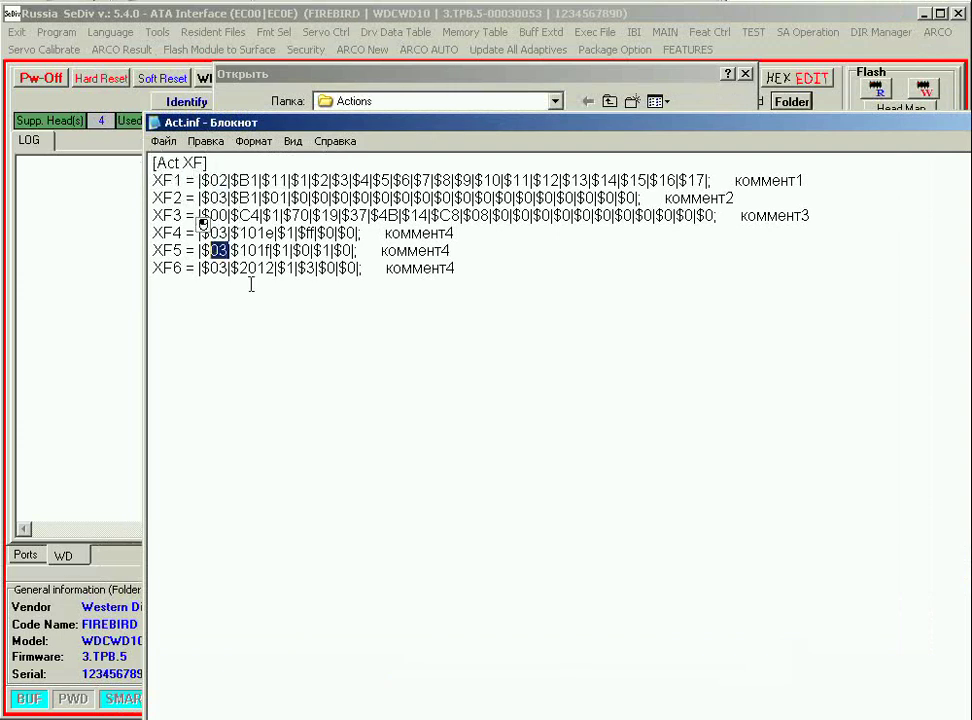
{"action": "left_click_drag", "start_coordinate": [231, 250], "coordinate": [276, 268]}
{"action": "left_click", "coordinate": [392, 291]}
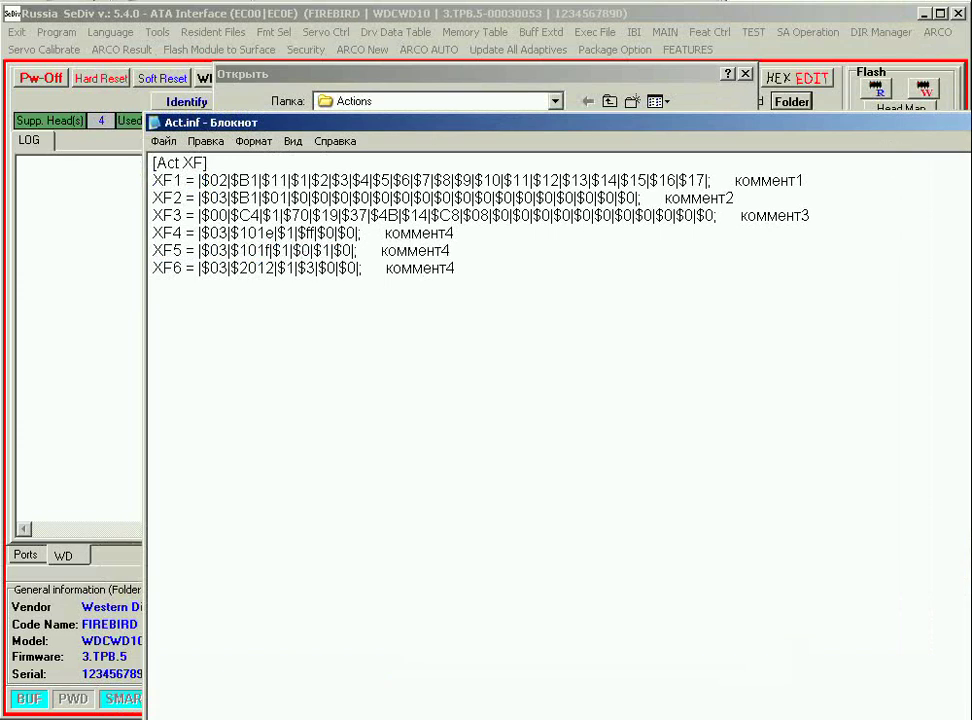
{"action": "key", "text": "alt+F4"}
{"action": "left_click", "coordinate": [712, 438]}
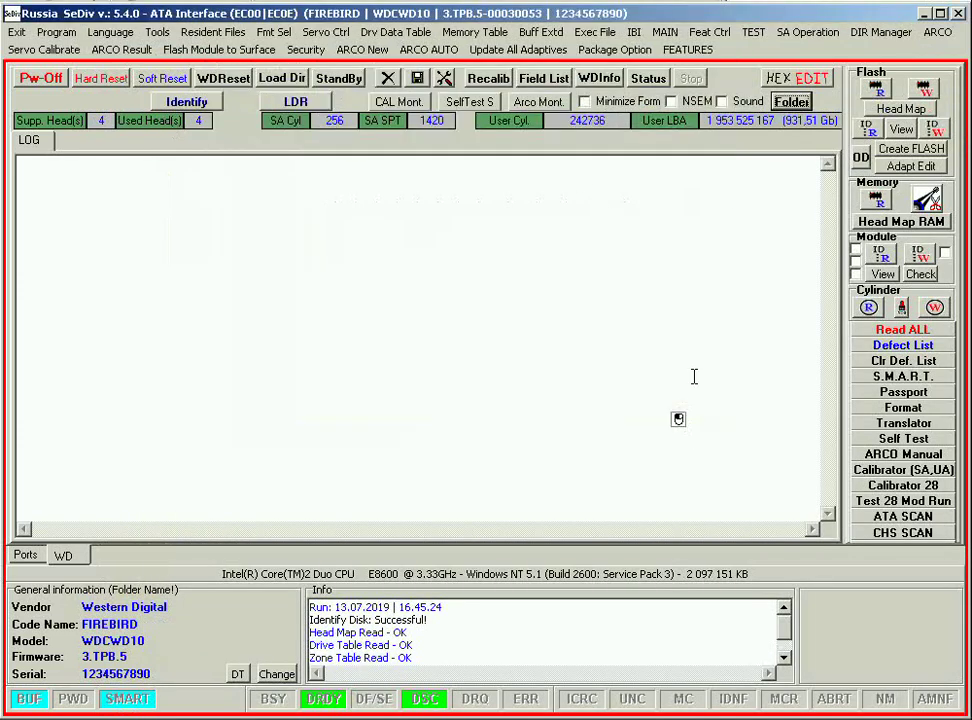
Clear the drive's IBI log with the WD_ClrIBILog command
{"action": "left_click", "coordinate": [636, 36]}
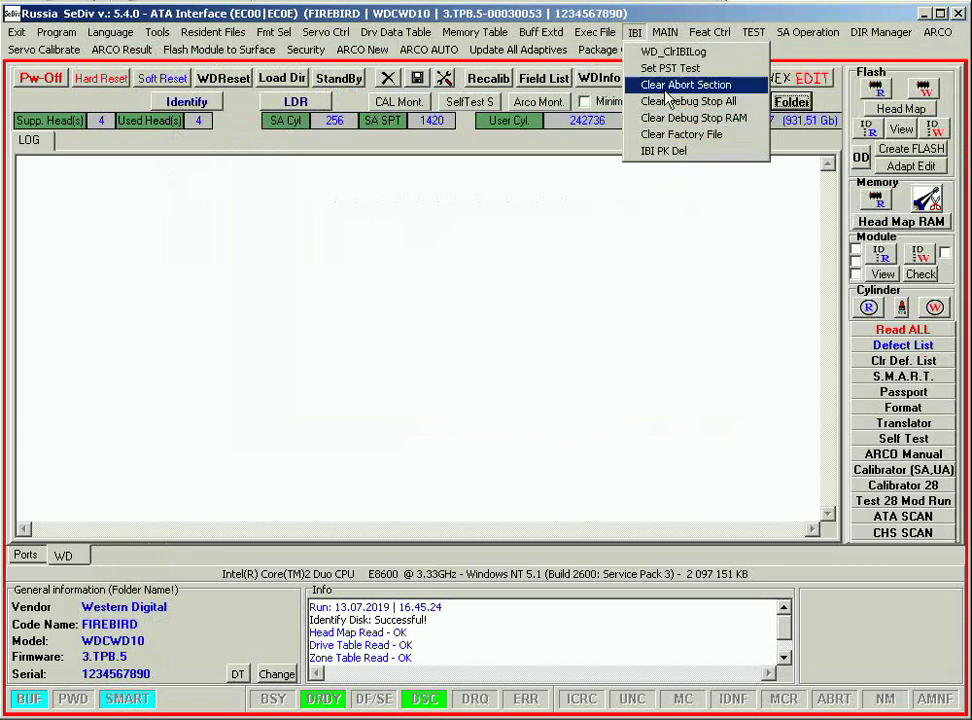
{"action": "left_click", "coordinate": [672, 55]}
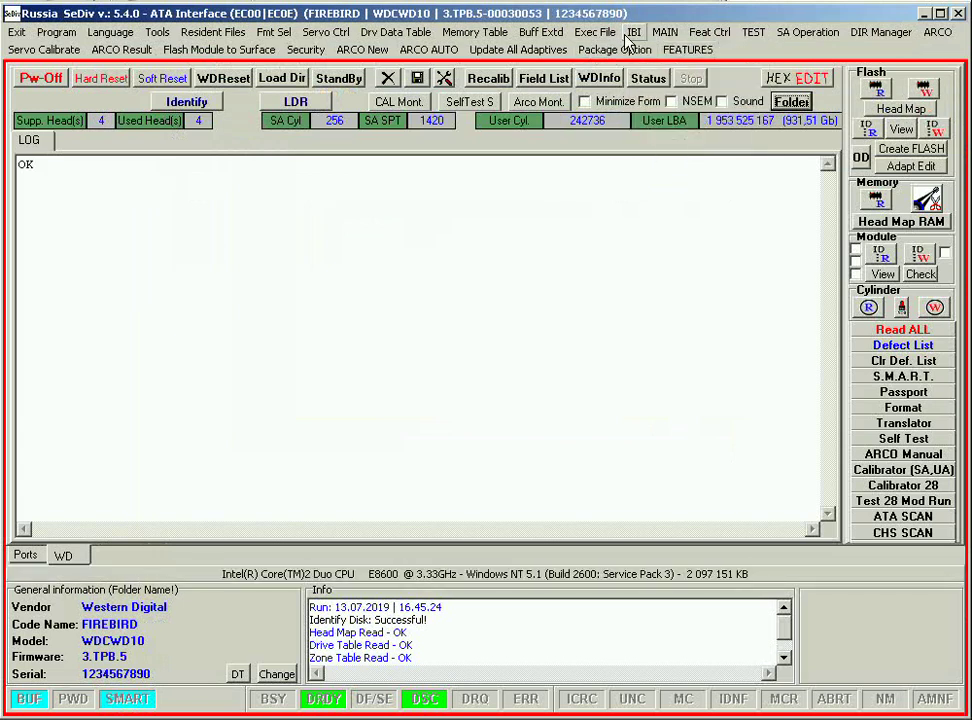
Try to insert the LBA range from hex 10 to hex 1 into the G-list, and highlight the resulting message in the log
{"action": "left_click", "coordinate": [634, 32]}
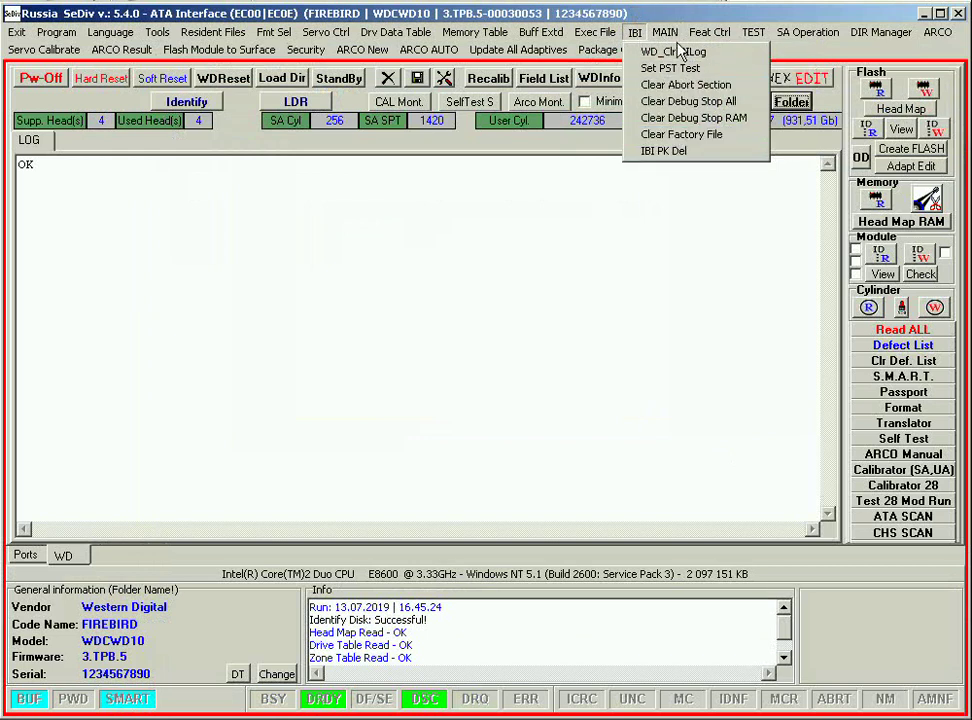
{"action": "left_click", "coordinate": [680, 54]}
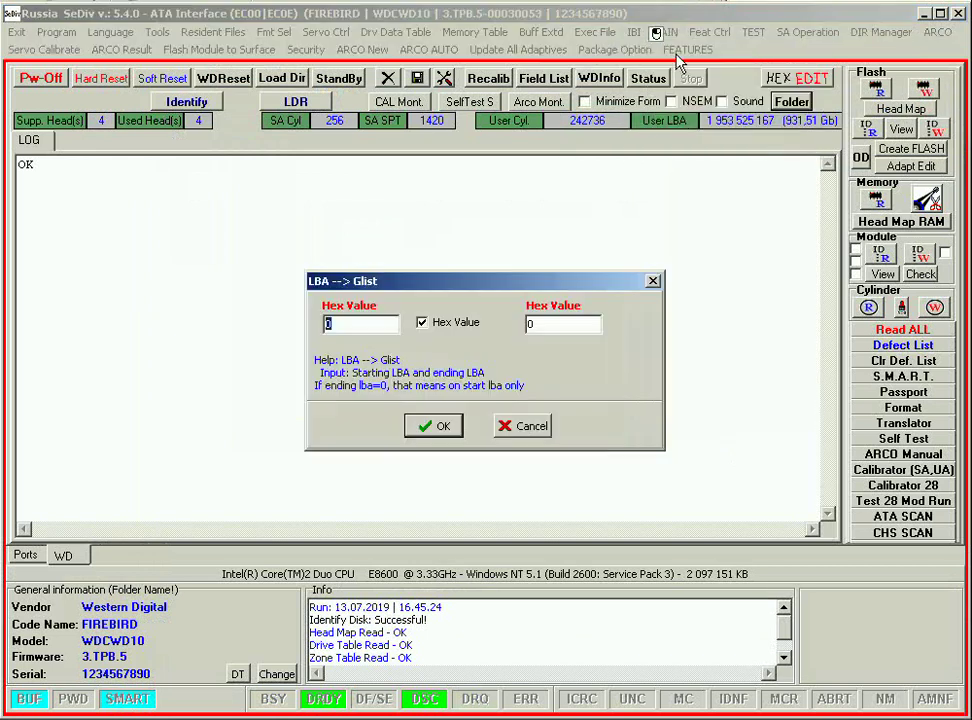
{"action": "type", "text": "10"}
{"action": "double_click", "coordinate": [539, 324]}
{"action": "type", "text": "1"}
{"action": "left_click", "coordinate": [436, 428]}
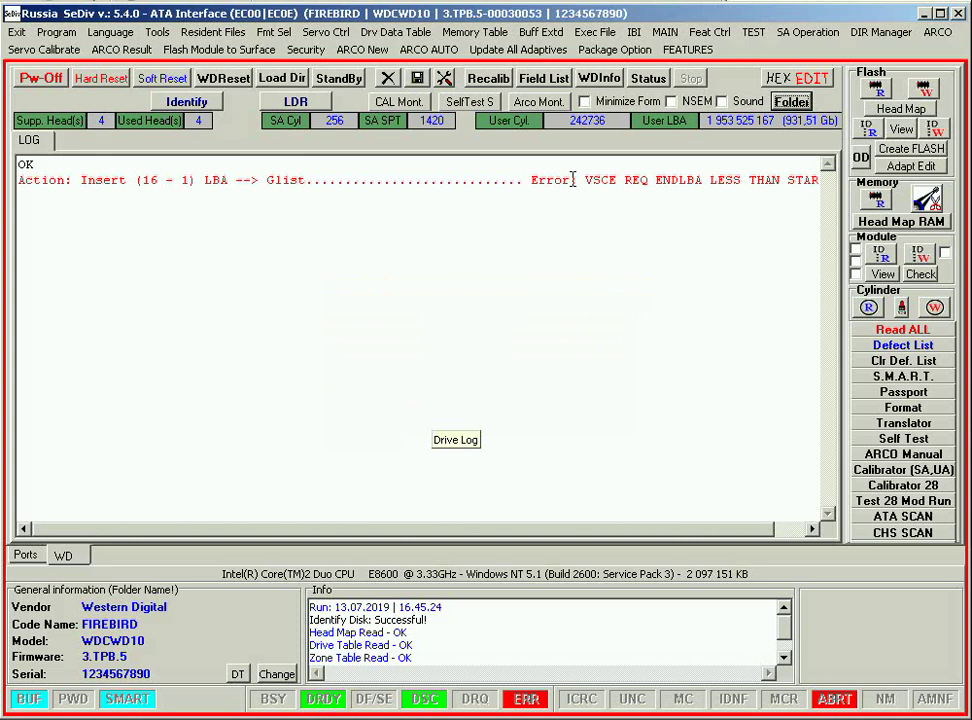
{"action": "left_click_drag", "start_coordinate": [573, 180], "coordinate": [829, 158]}
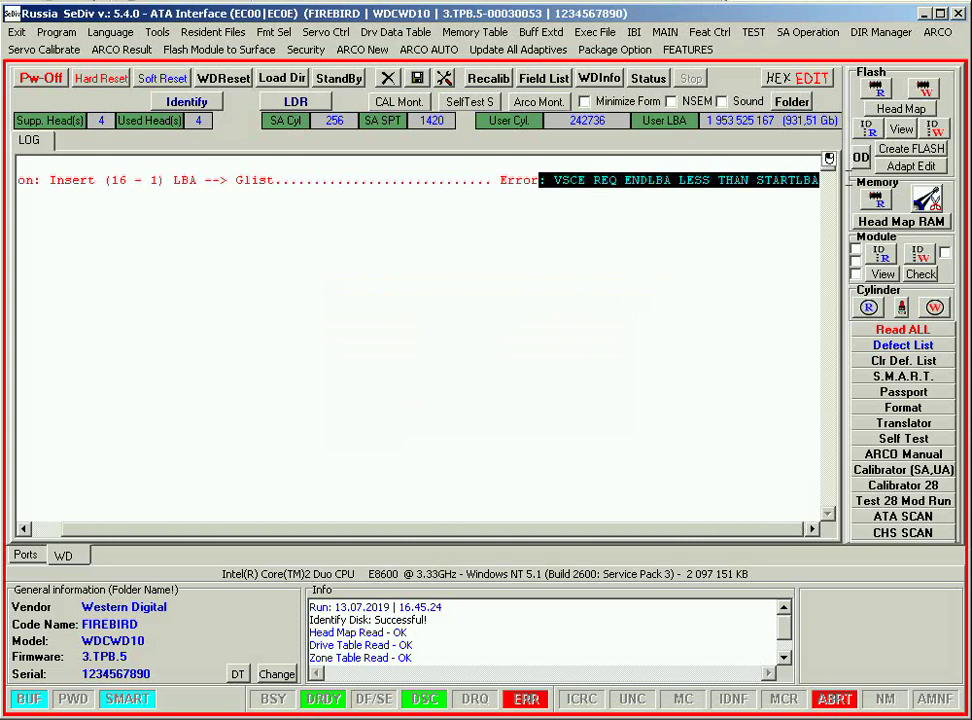
{"action": "left_click", "coordinate": [586, 183]}
{"action": "left_click_drag", "start_coordinate": [623, 180], "coordinate": [749, 182]}
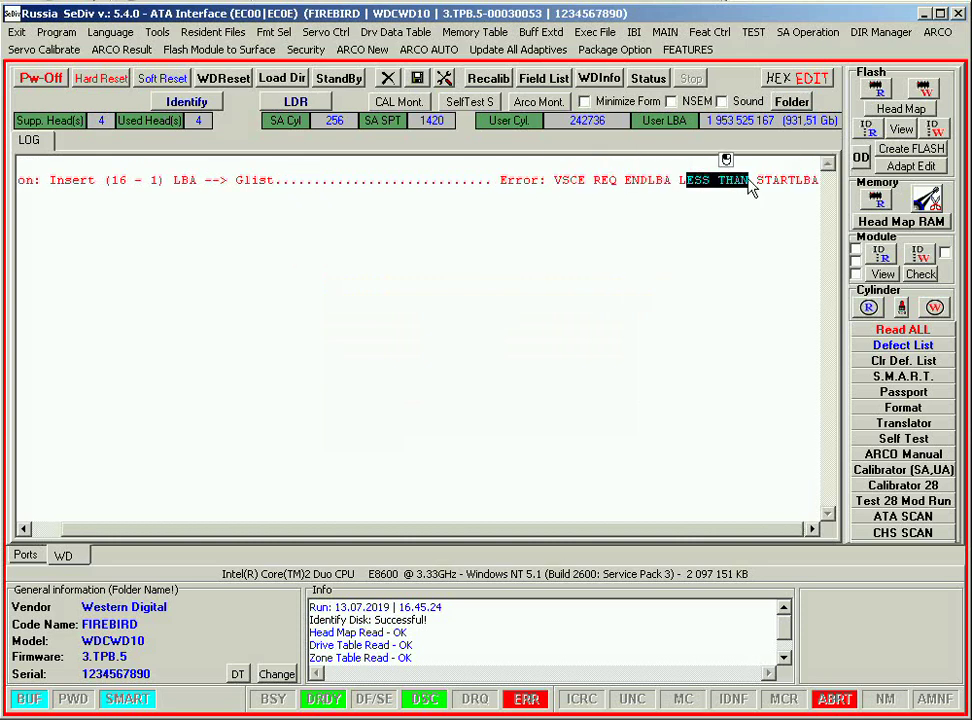
Try to insert the LBA range from hex 10 to hex 12 into the G-list and select its entry in the log
{"action": "left_click", "coordinate": [634, 33]}
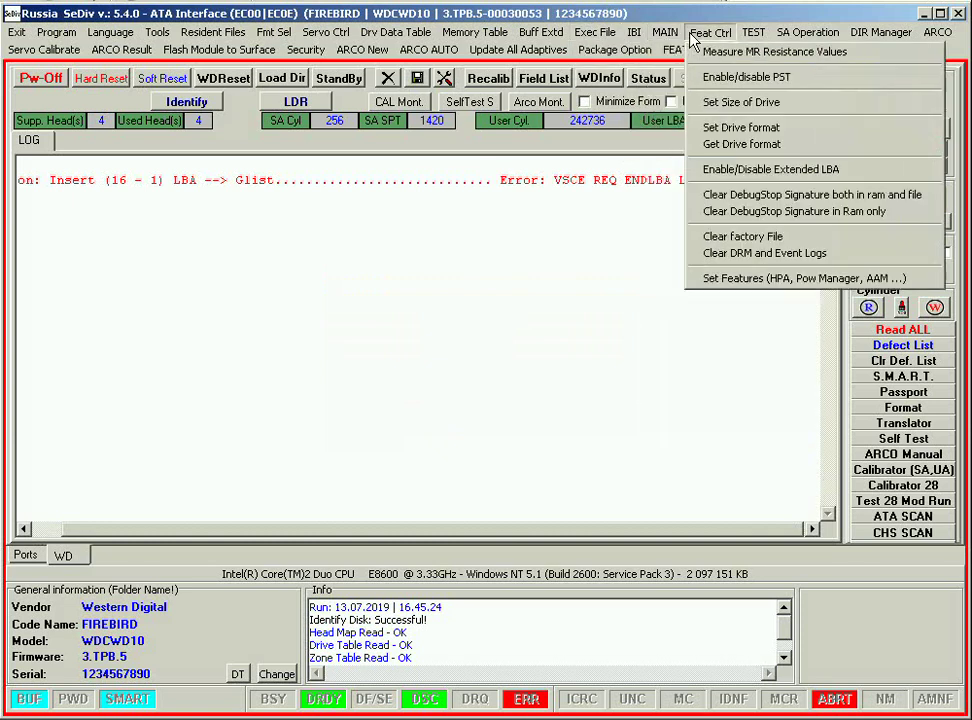
{"action": "left_click", "coordinate": [679, 53]}
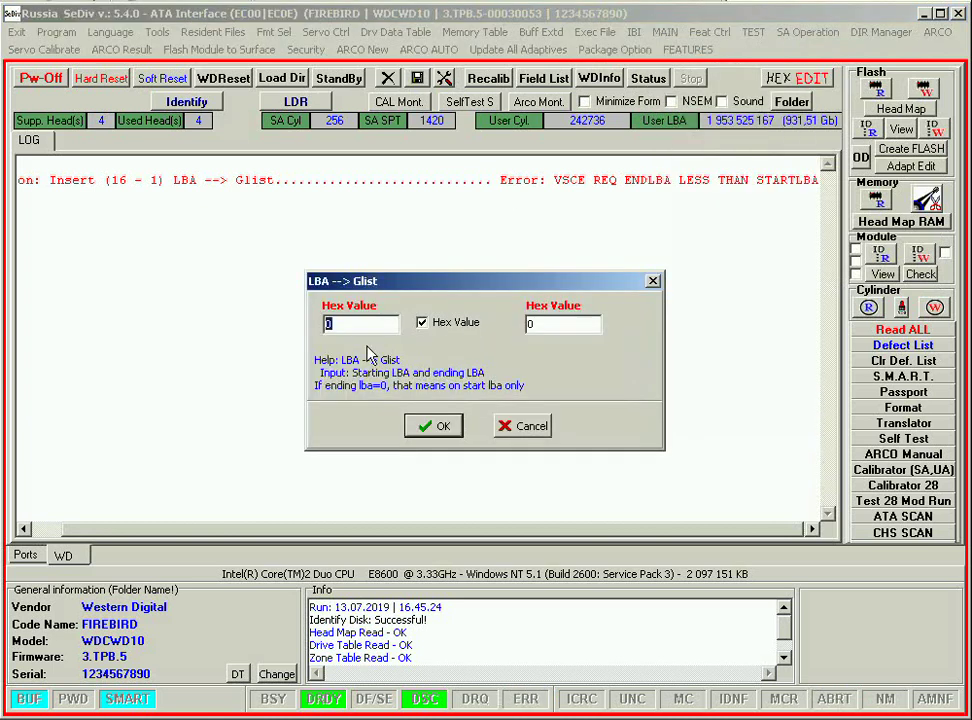
{"action": "type", "text": "10"}
{"action": "double_click", "coordinate": [559, 323]}
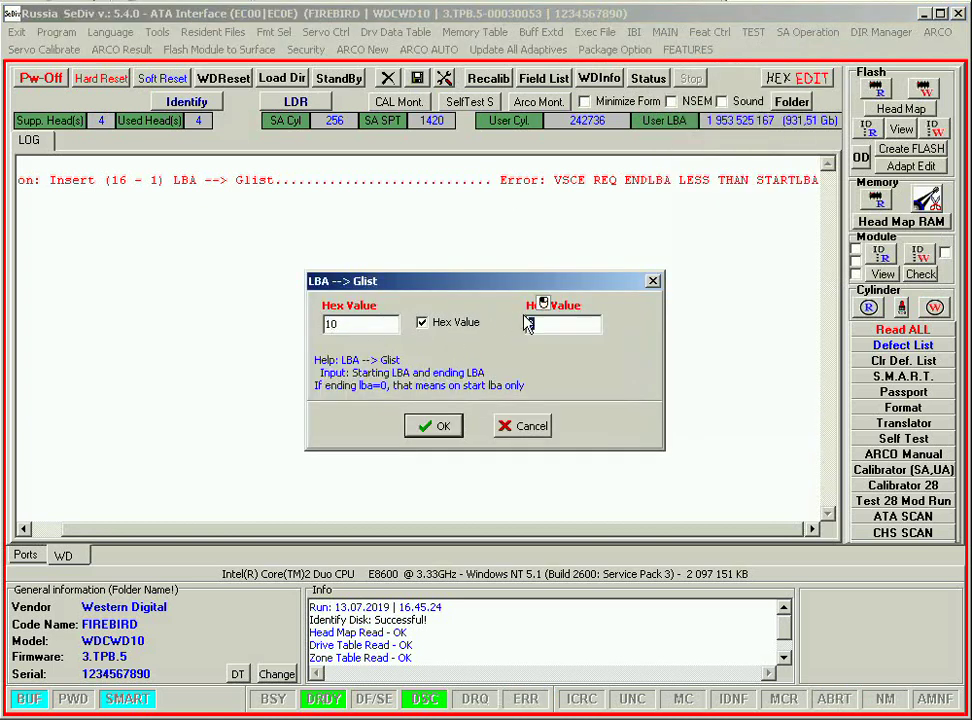
{"action": "type", "text": "12"}
{"action": "left_click", "coordinate": [434, 430]}
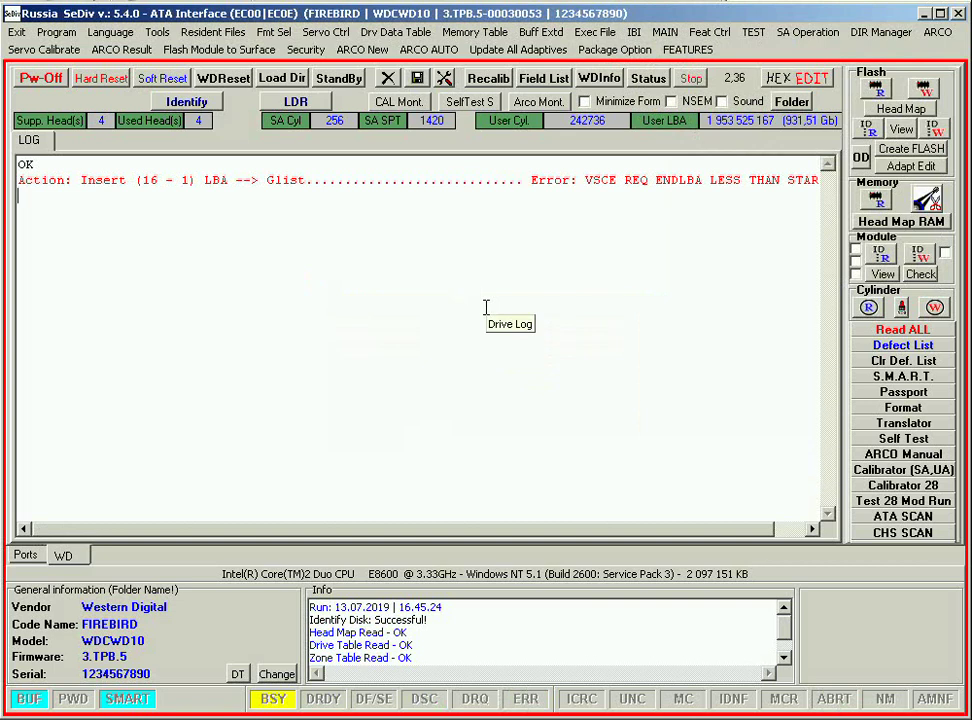
{"action": "left_click", "coordinate": [274, 196]}
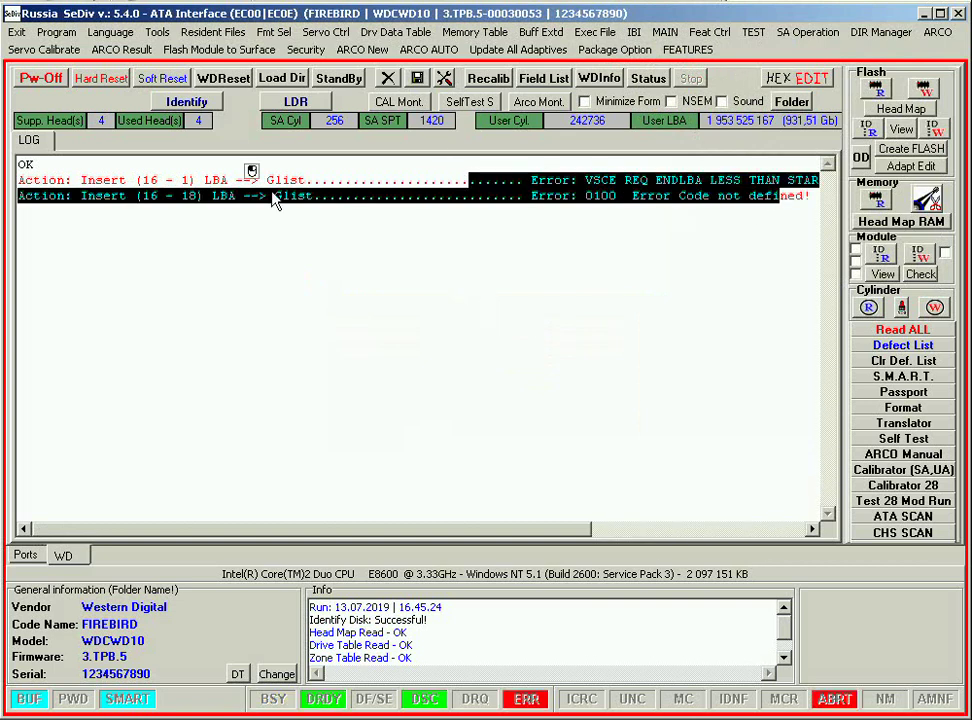
Clear the drive's G-list and relocation list
{"action": "left_click", "coordinate": [651, 35]}
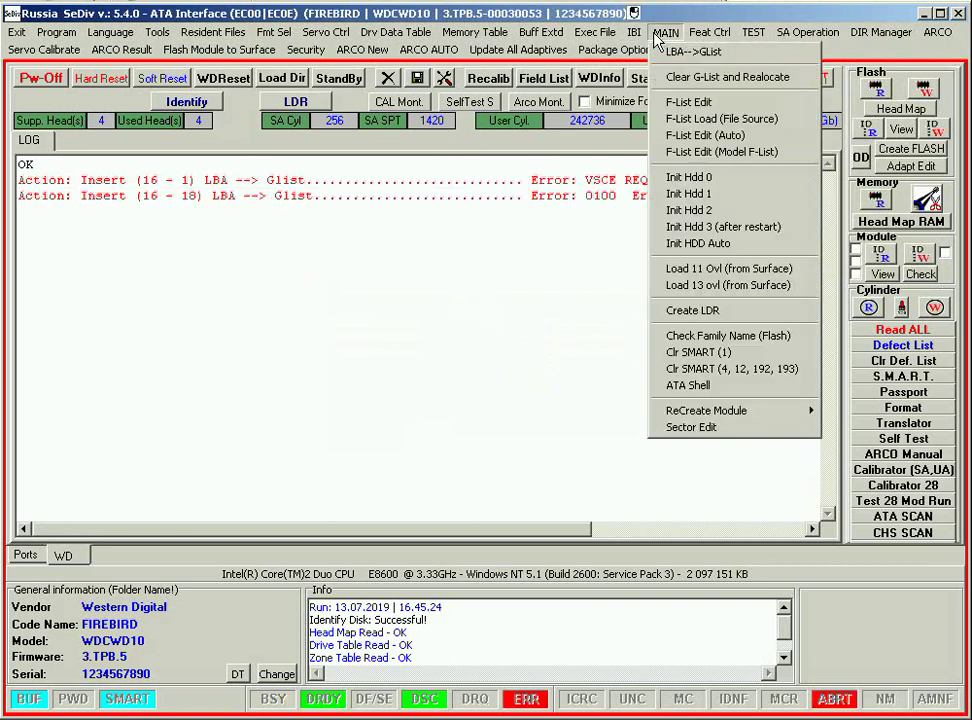
{"action": "left_click", "coordinate": [727, 79]}
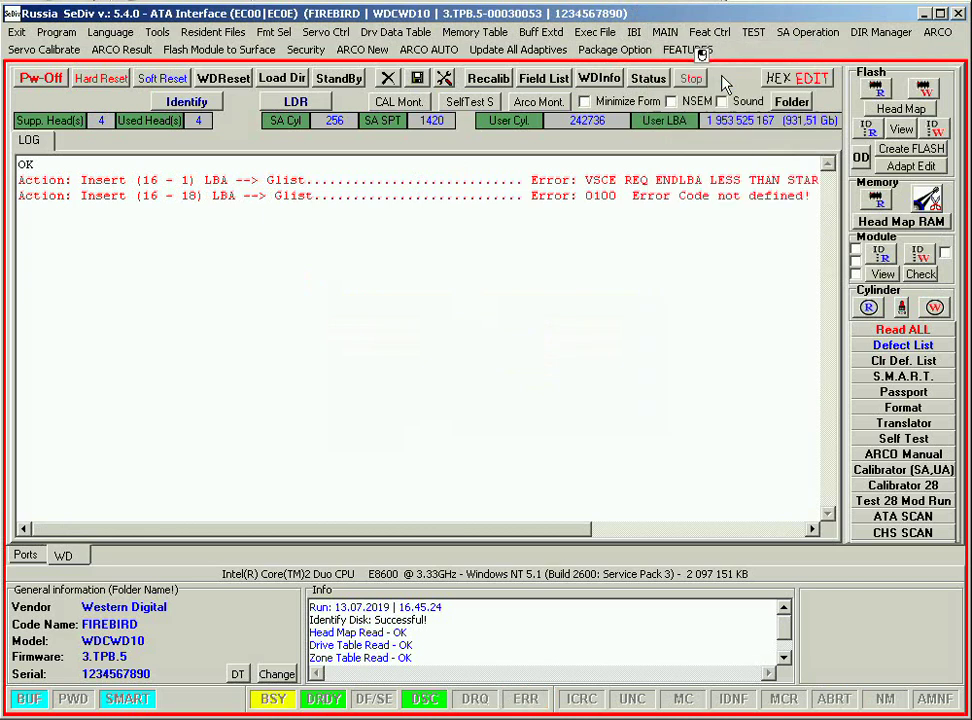
Inspect the four-head WD8000 and WD5000 configurations in F-List Edit, closing the editor when done
{"action": "left_click", "coordinate": [666, 33]}
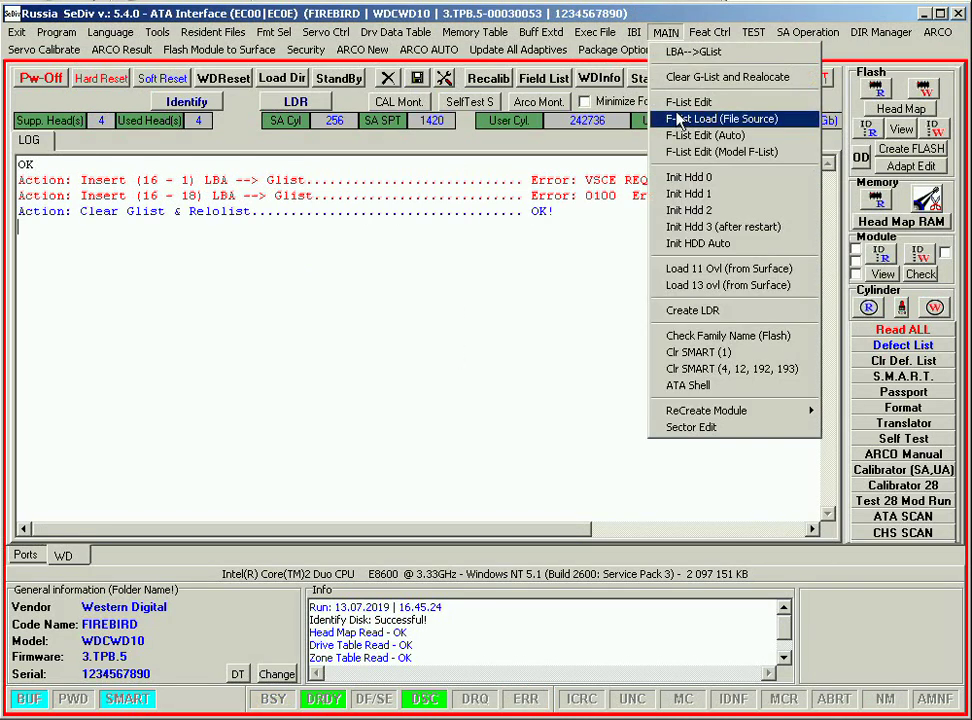
{"action": "left_click", "coordinate": [680, 103]}
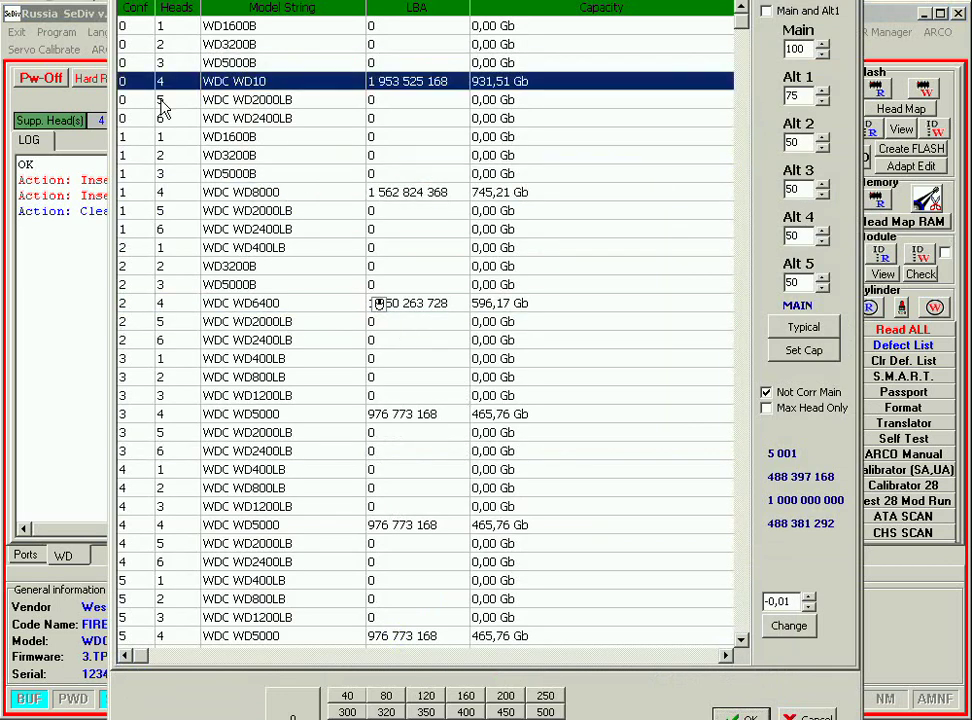
{"action": "left_click", "coordinate": [174, 198]}
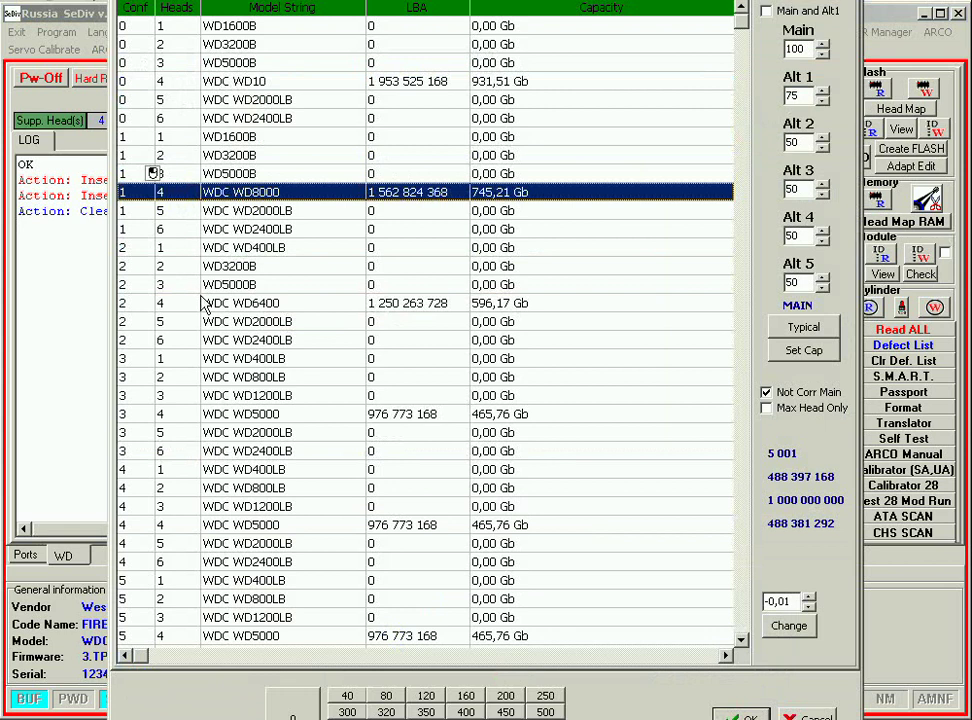
{"action": "left_click", "coordinate": [168, 418]}
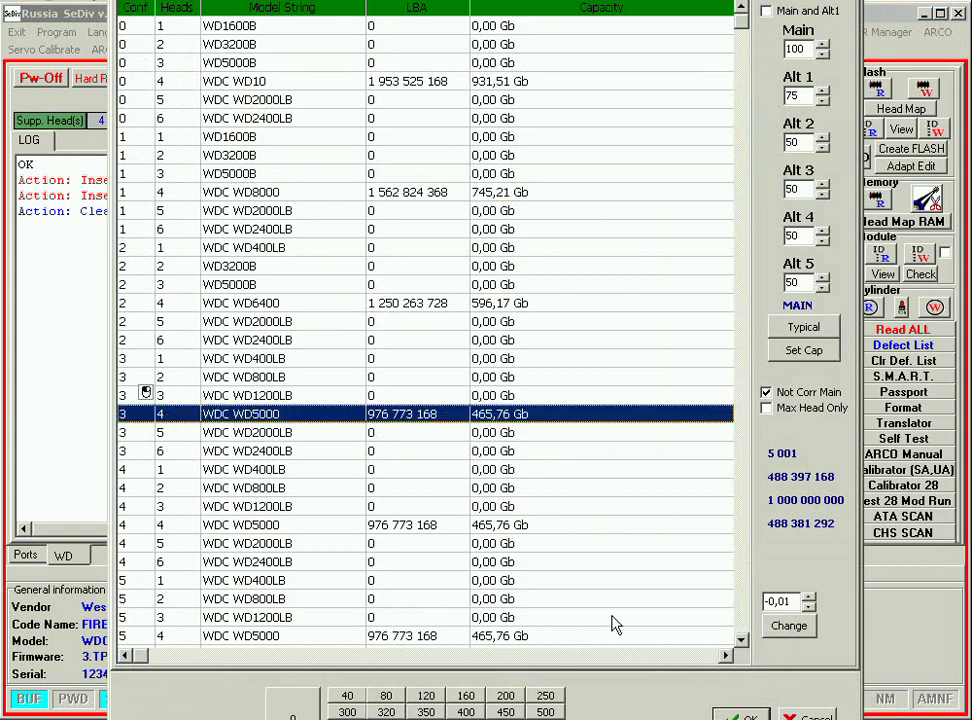
{"action": "key", "text": "Return"}
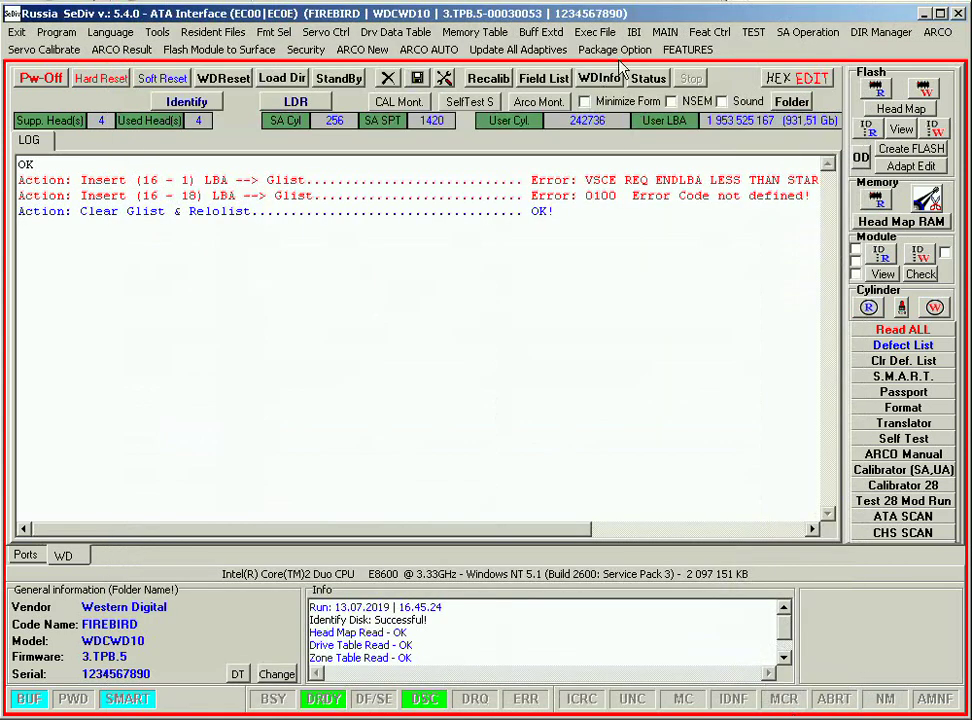
{"action": "left_click", "coordinate": [666, 32]}
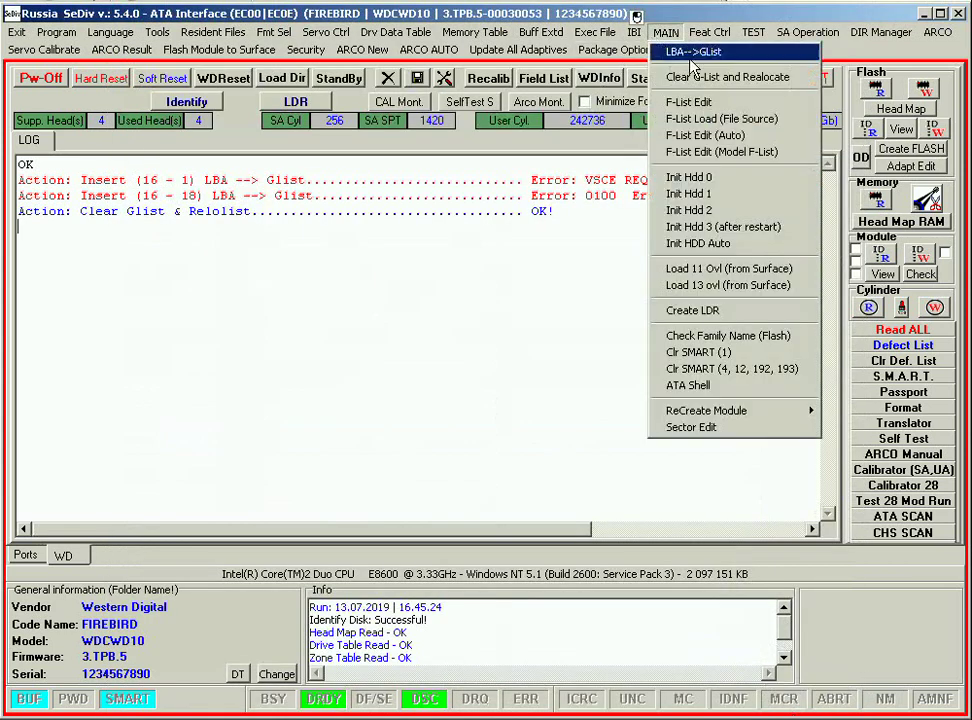
{"action": "left_click", "coordinate": [758, 128]}
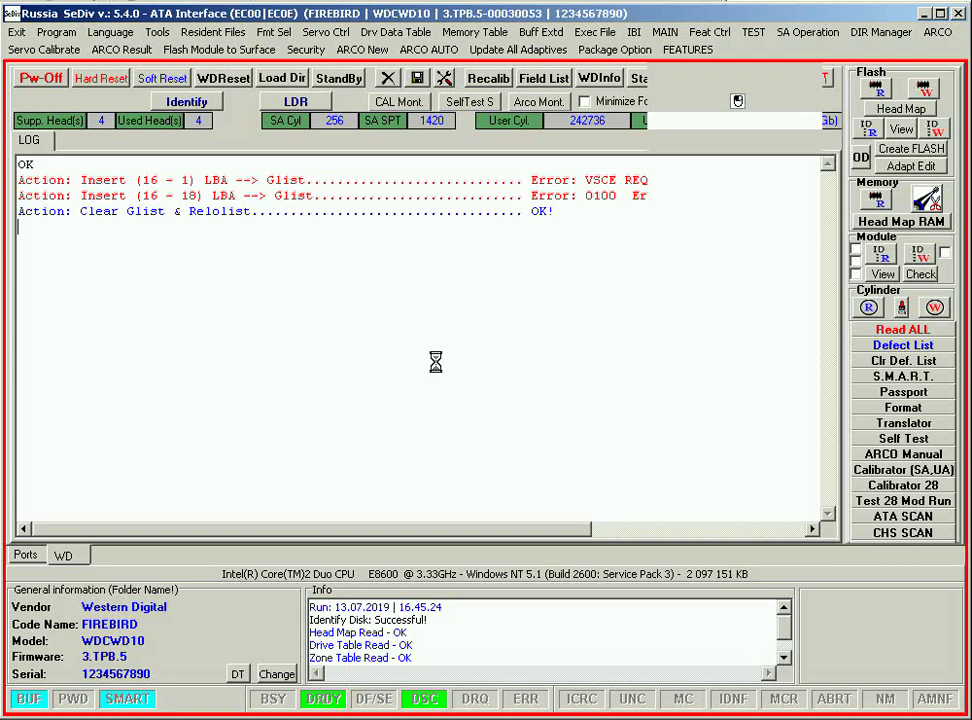
{"action": "scroll", "coordinate": [250, 330], "scroll_direction": "down", "scroll_amount": 4}
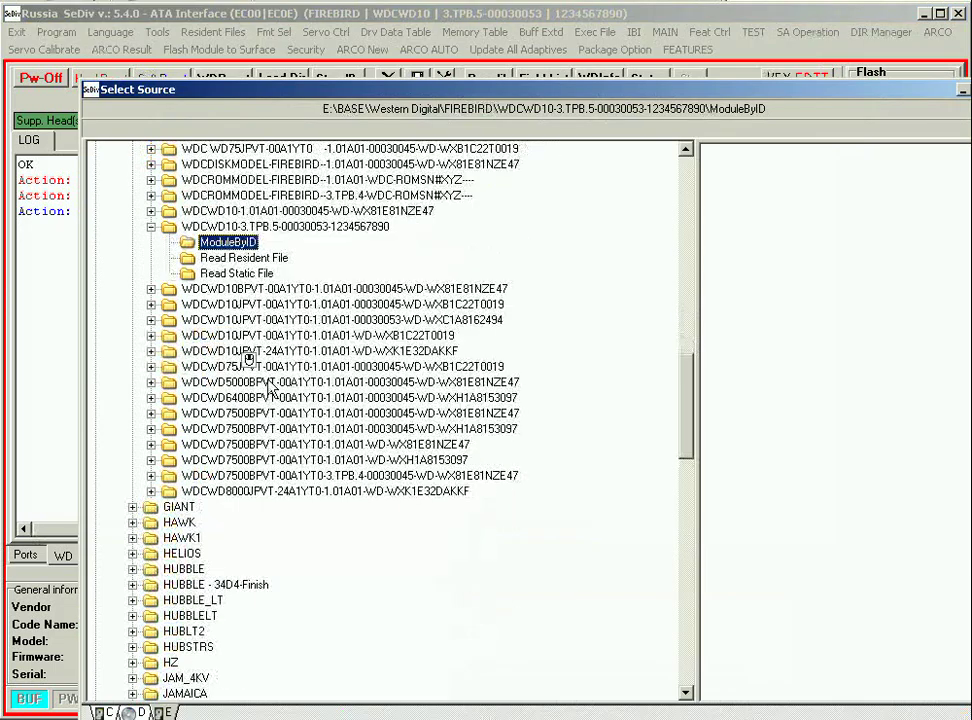
{"action": "left_click", "coordinate": [230, 289]}
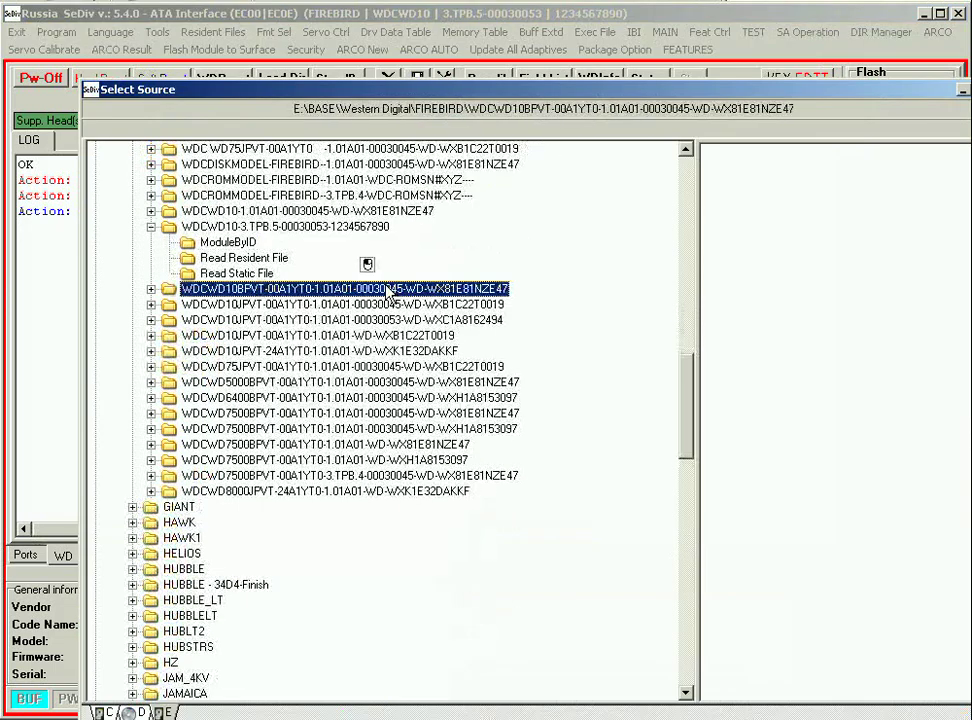
{"action": "left_click", "coordinate": [151, 289]}
{"action": "left_click", "coordinate": [228, 304]}
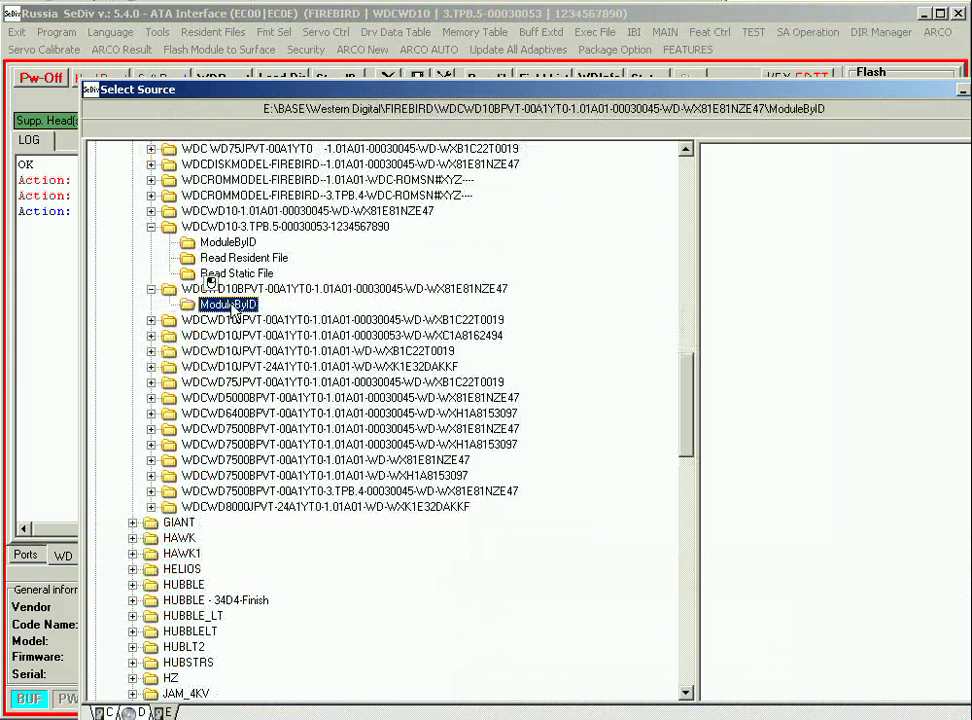
{"action": "left_click", "coordinate": [151, 335]}
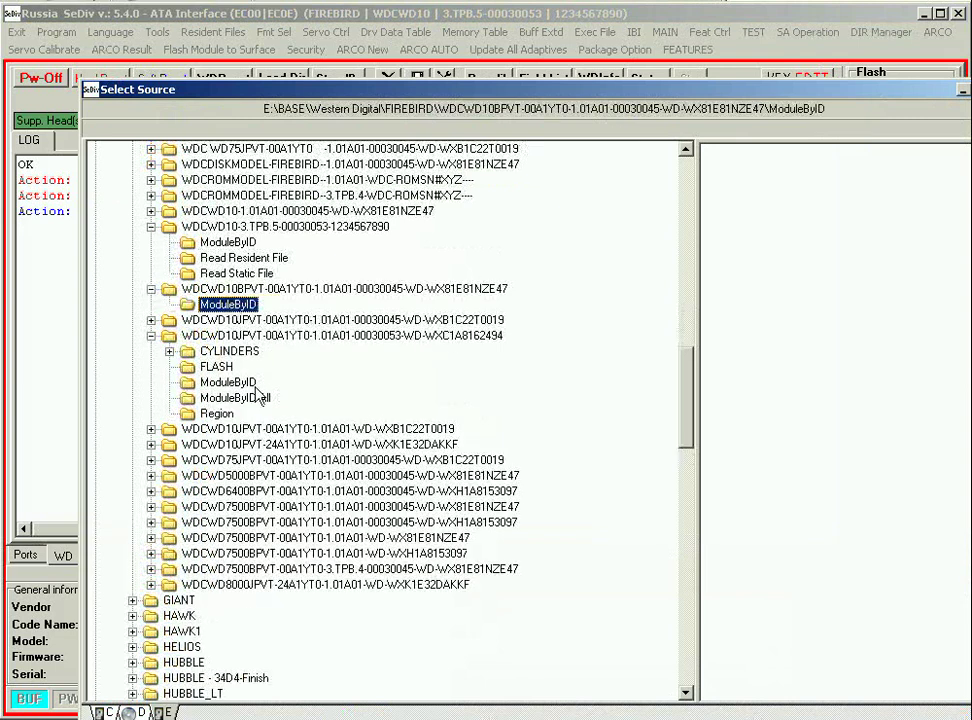
{"action": "left_click", "coordinate": [205, 382]}
{"action": "left_click", "coordinate": [742, 214]}
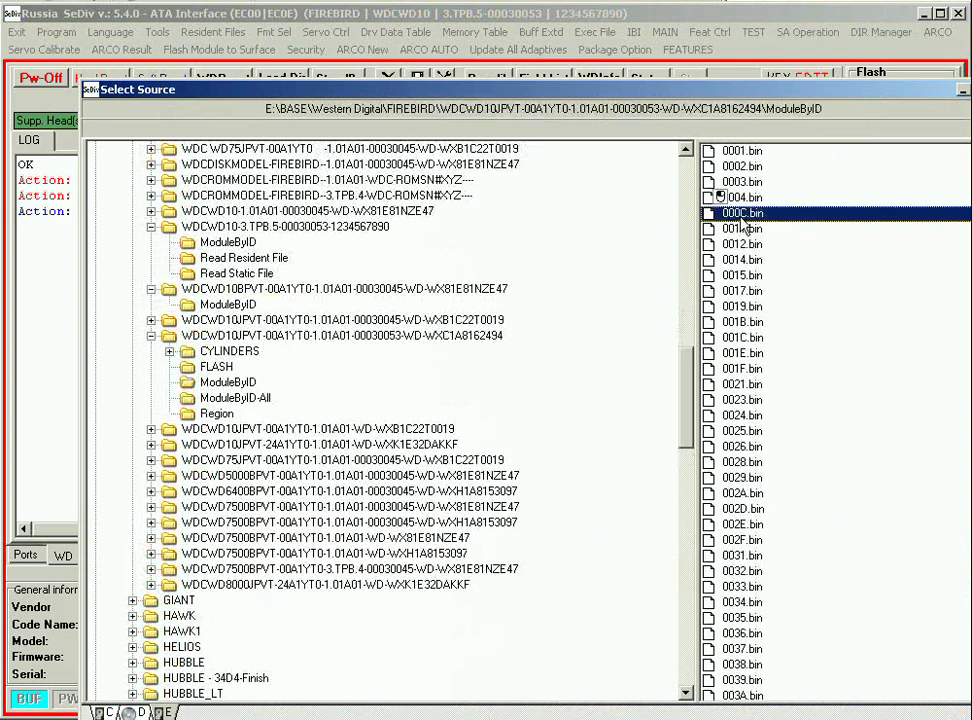
{"action": "key", "text": "Return"}
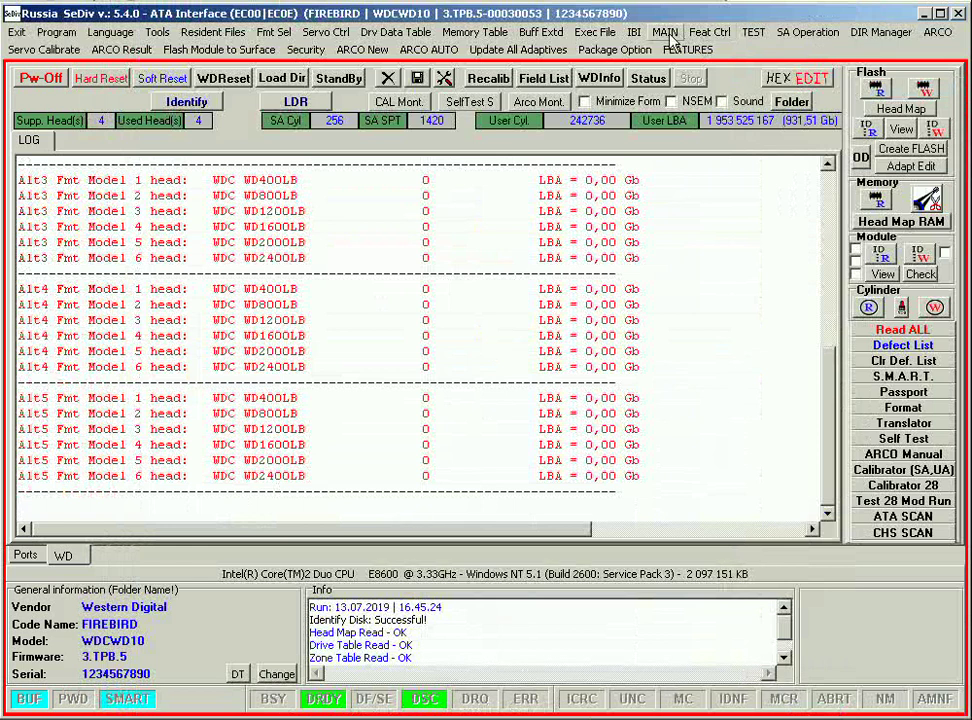
{"action": "left_click", "coordinate": [667, 33]}
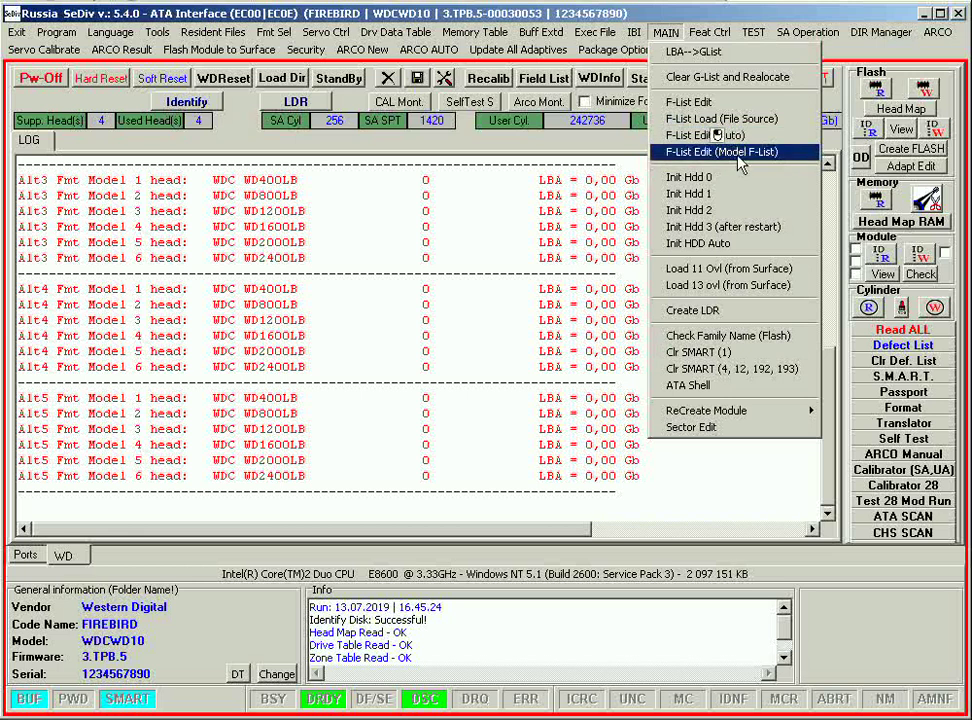
{"action": "left_click", "coordinate": [740, 152]}
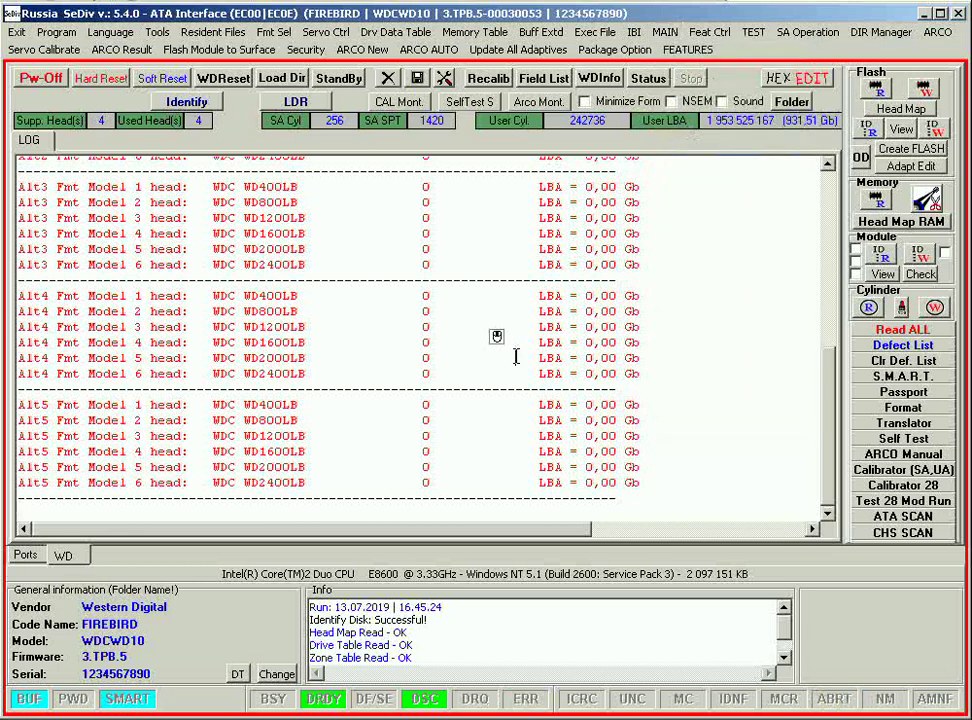
{"action": "left_click", "coordinate": [665, 32]}
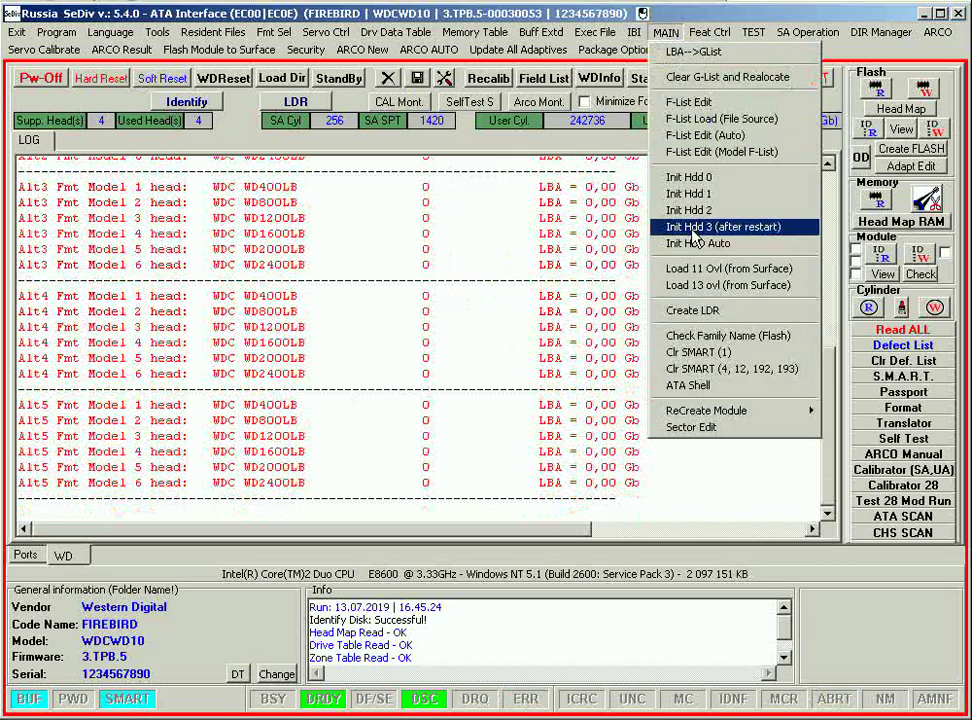
{"action": "left_click", "coordinate": [736, 119]}
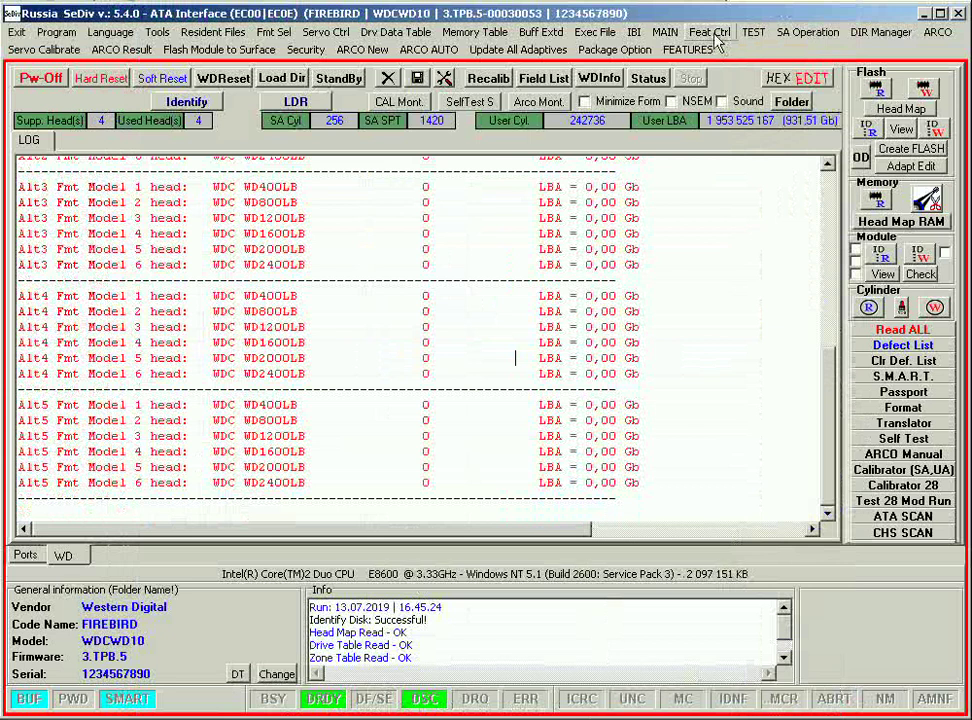
Initialize the drive with Init Hdd 0, Init Hdd 1 and Init Hdd 2 in that order
{"action": "left_click", "coordinate": [665, 32]}
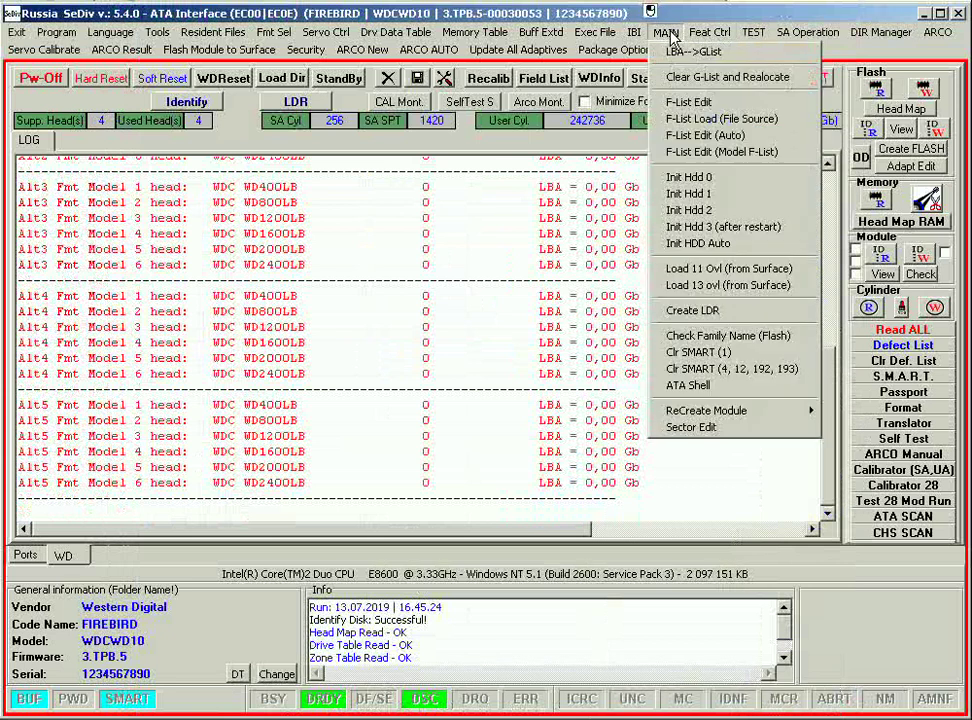
{"action": "left_click", "coordinate": [707, 177]}
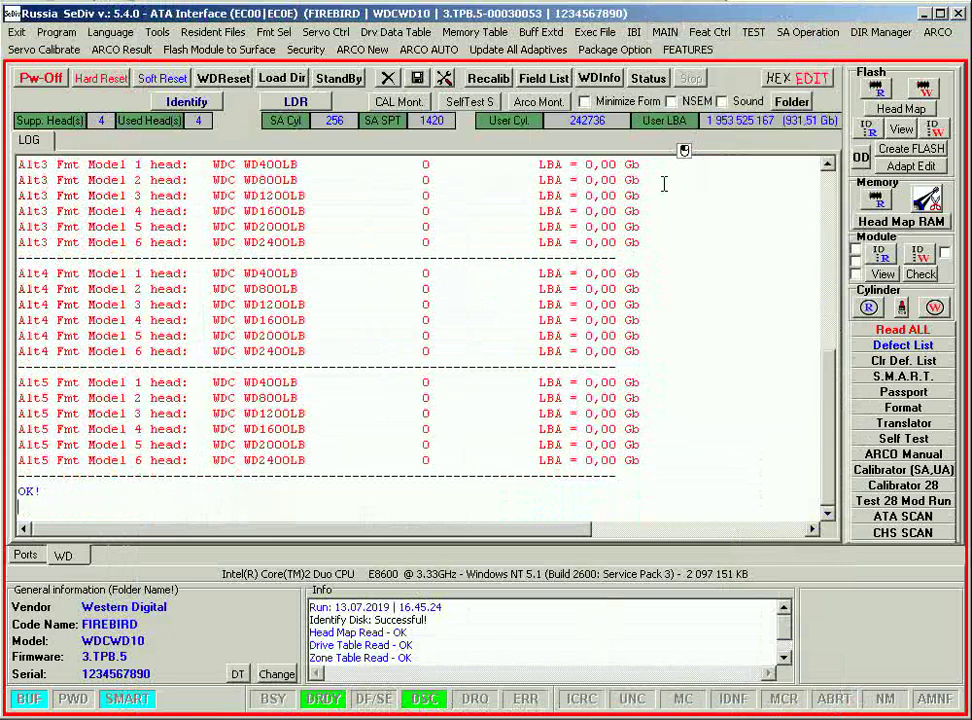
{"action": "left_click", "coordinate": [665, 32]}
{"action": "left_click", "coordinate": [703, 194]}
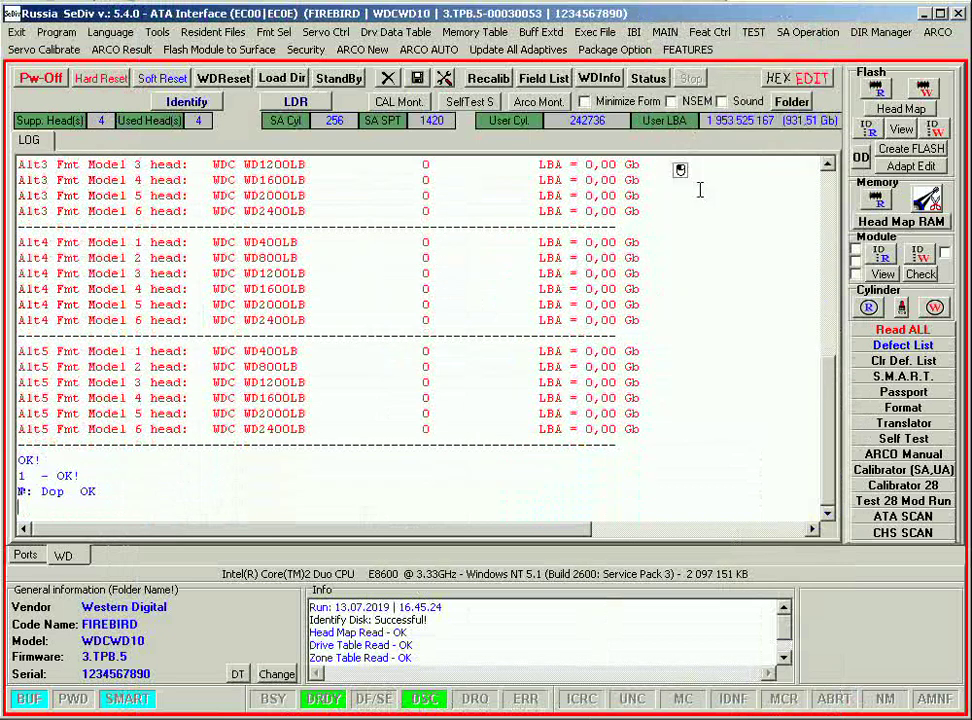
{"action": "left_click", "coordinate": [665, 32]}
{"action": "left_click", "coordinate": [727, 212]}
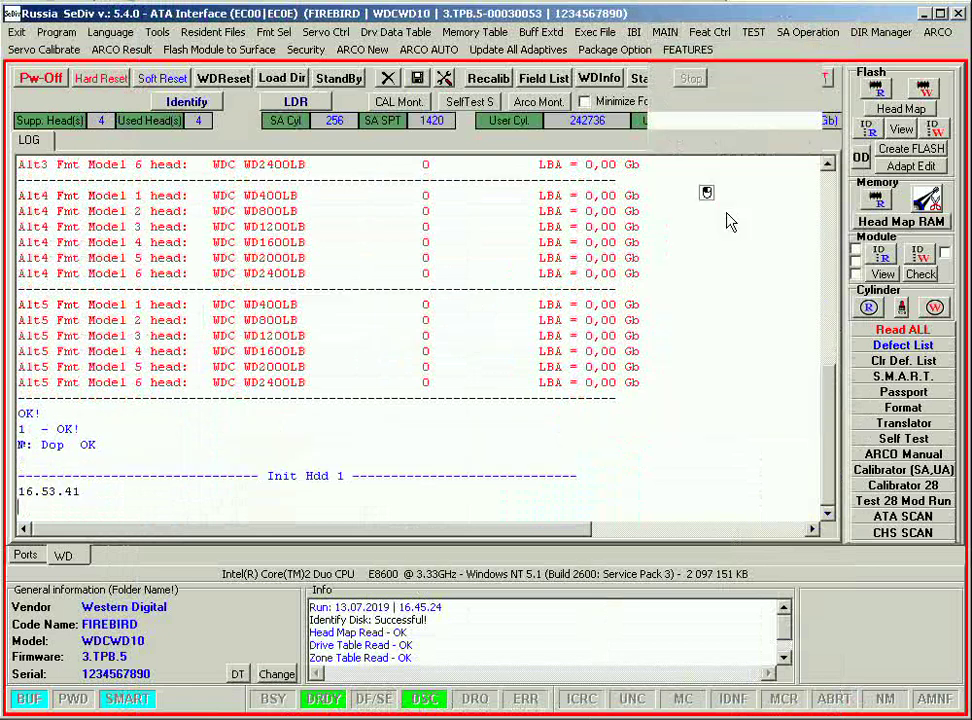
Try to load overlay 11 from the drive surface and highlight the lines it writes to the log
{"action": "left_click", "coordinate": [667, 35]}
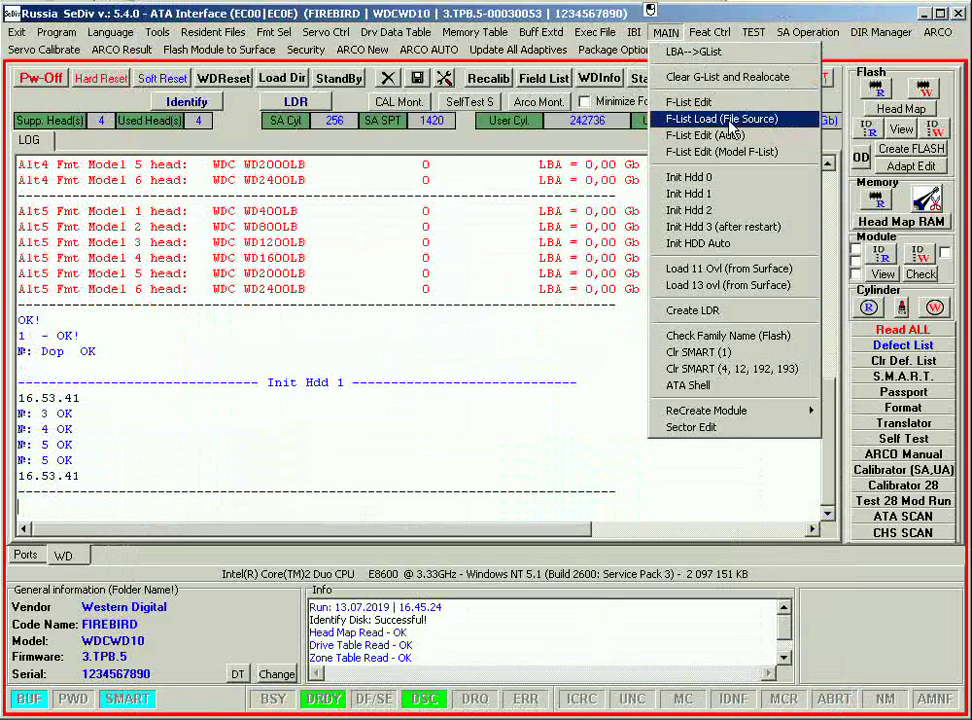
{"action": "left_click", "coordinate": [740, 269]}
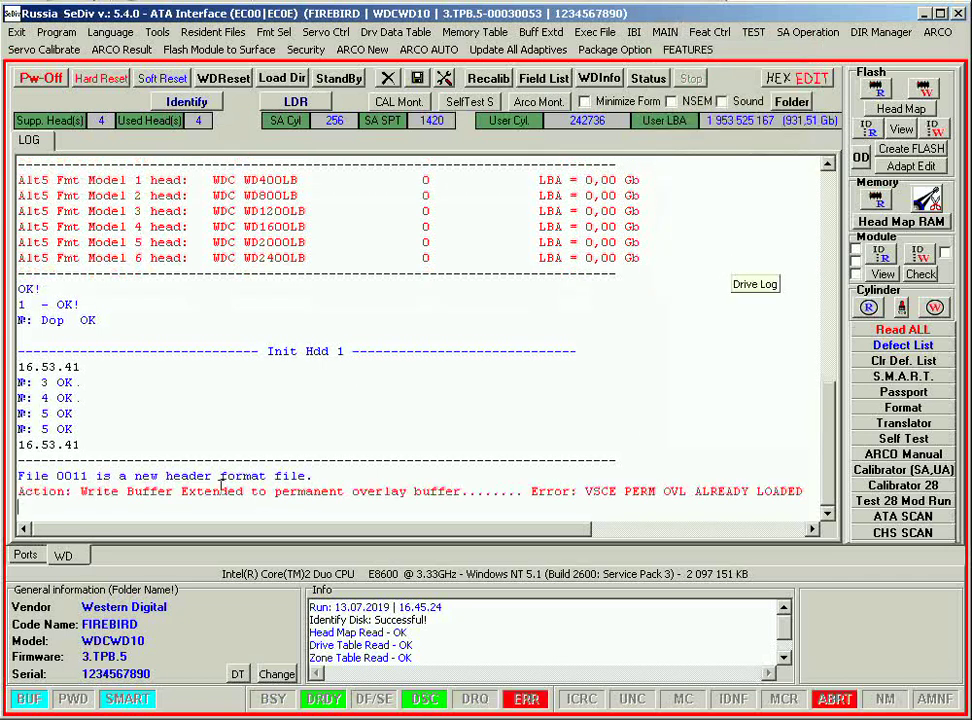
{"action": "left_click_drag", "start_coordinate": [200, 476], "coordinate": [316, 476]}
{"action": "left_click_drag", "start_coordinate": [150, 491], "coordinate": [446, 487]}
{"action": "left_click_drag", "start_coordinate": [578, 491], "coordinate": [810, 491]}
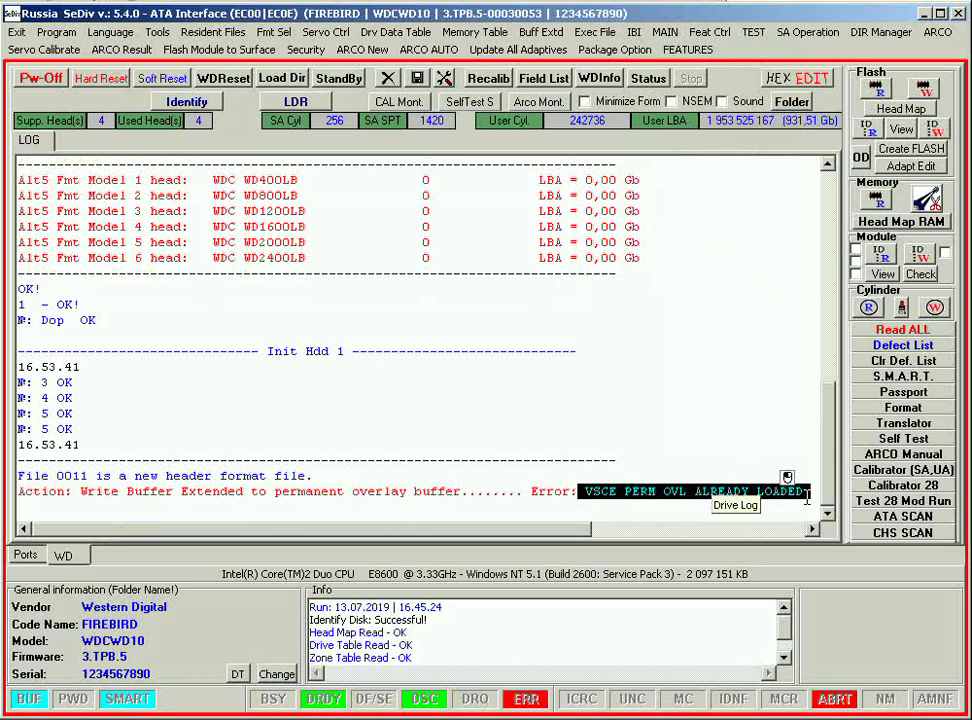
Check the drive's family name stored in flash and select the returned name in the log
{"action": "left_click", "coordinate": [666, 32]}
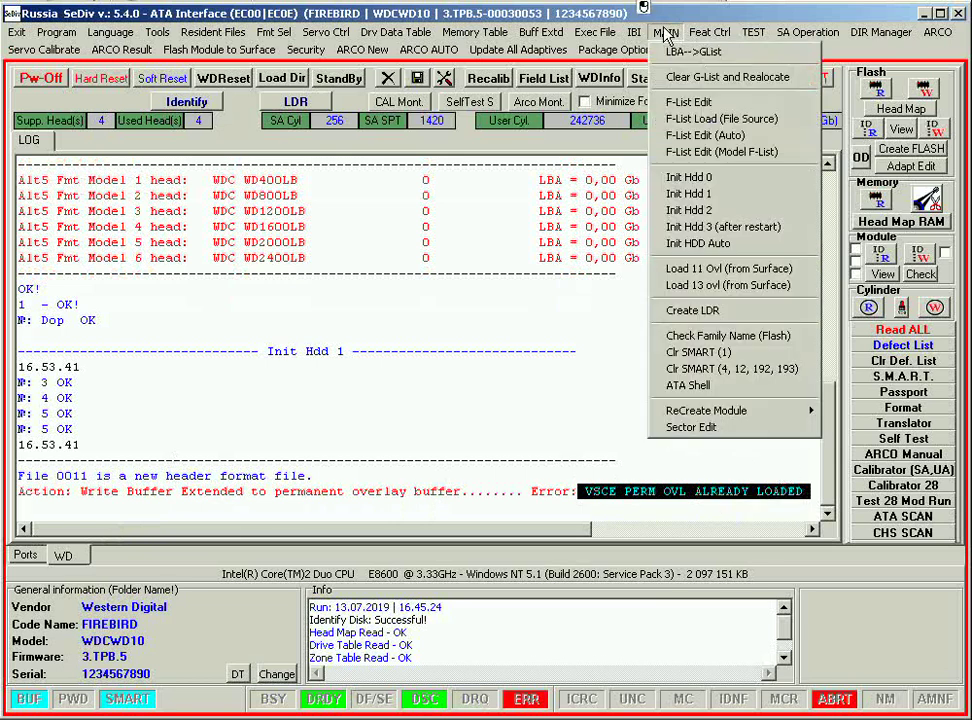
{"action": "left_click", "coordinate": [729, 337]}
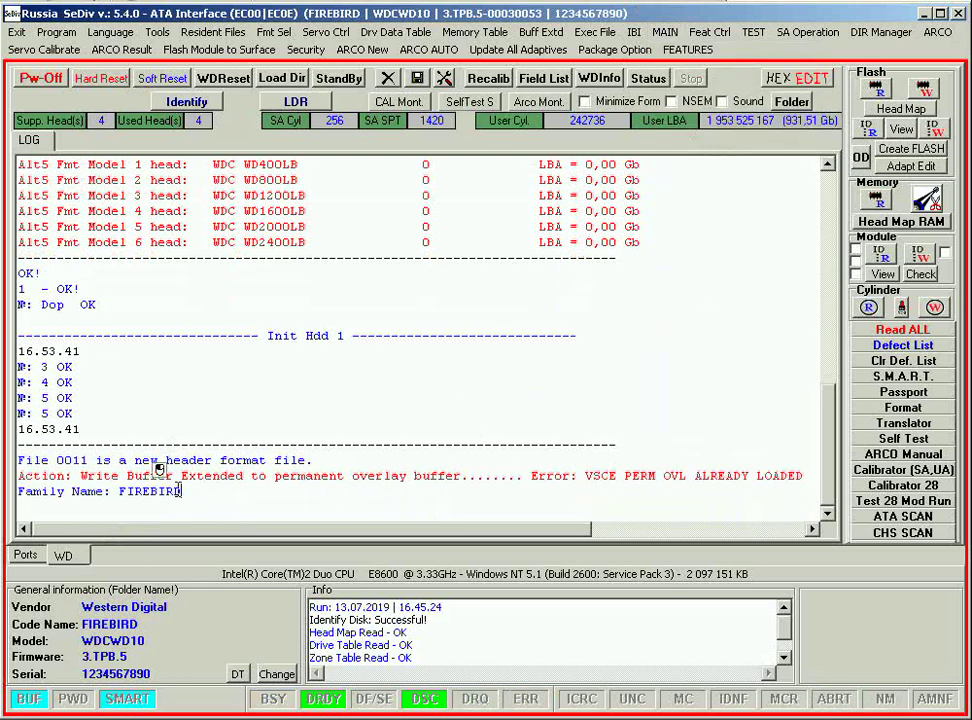
{"action": "left_click_drag", "start_coordinate": [180, 489], "coordinate": [127, 491]}
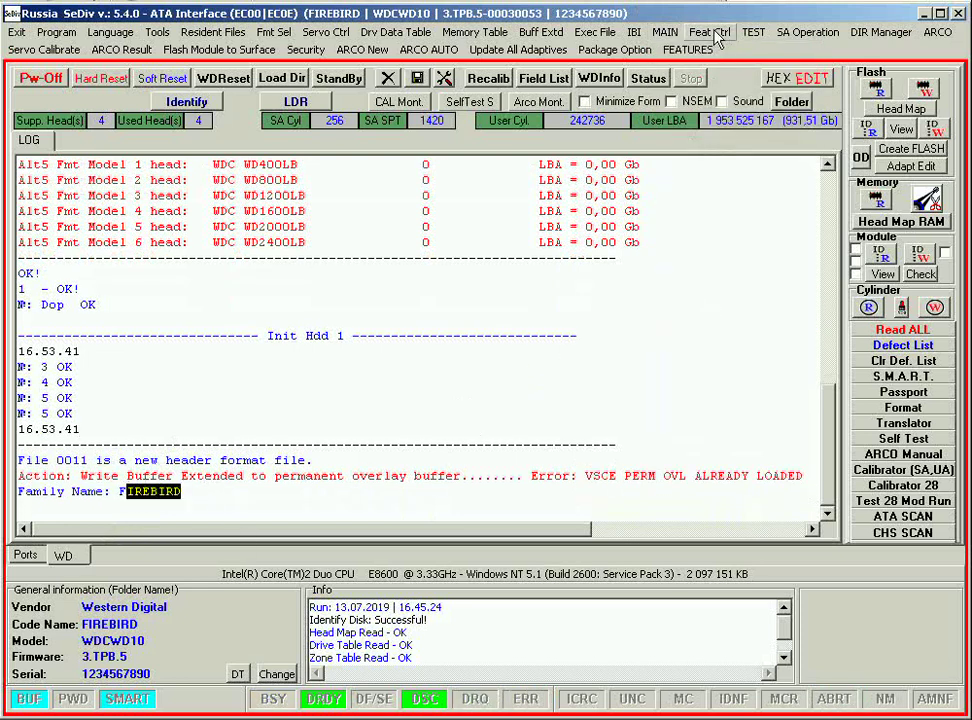
View the module recreation commands, open the sector editor, and read sector 0 to inspect its bytes
{"action": "left_click", "coordinate": [662, 33]}
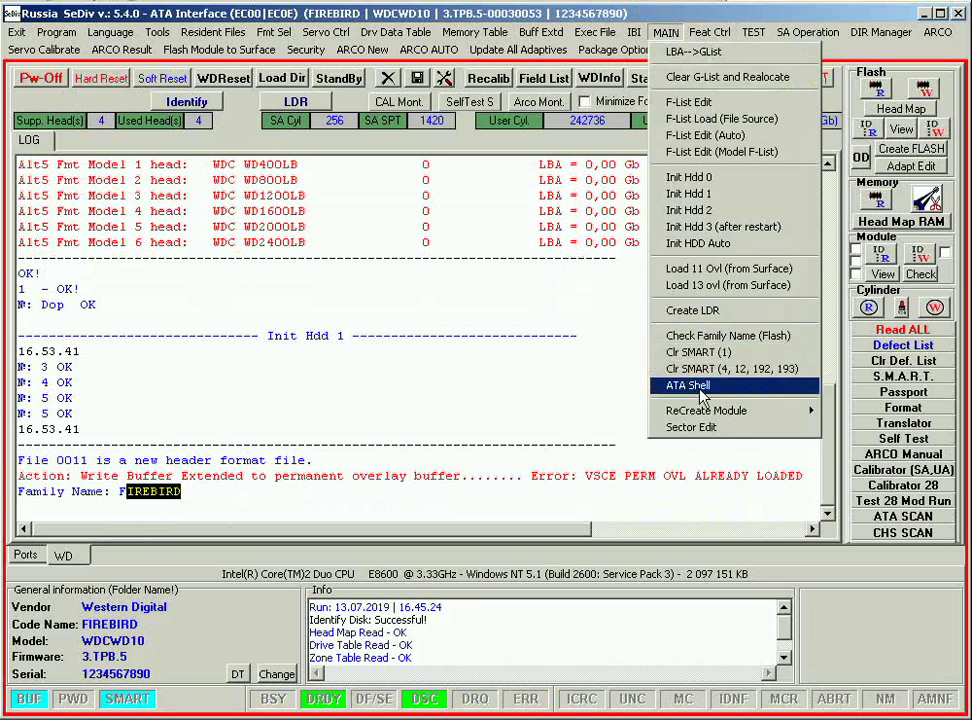
{"action": "mouse_move", "coordinate": [741, 420]}
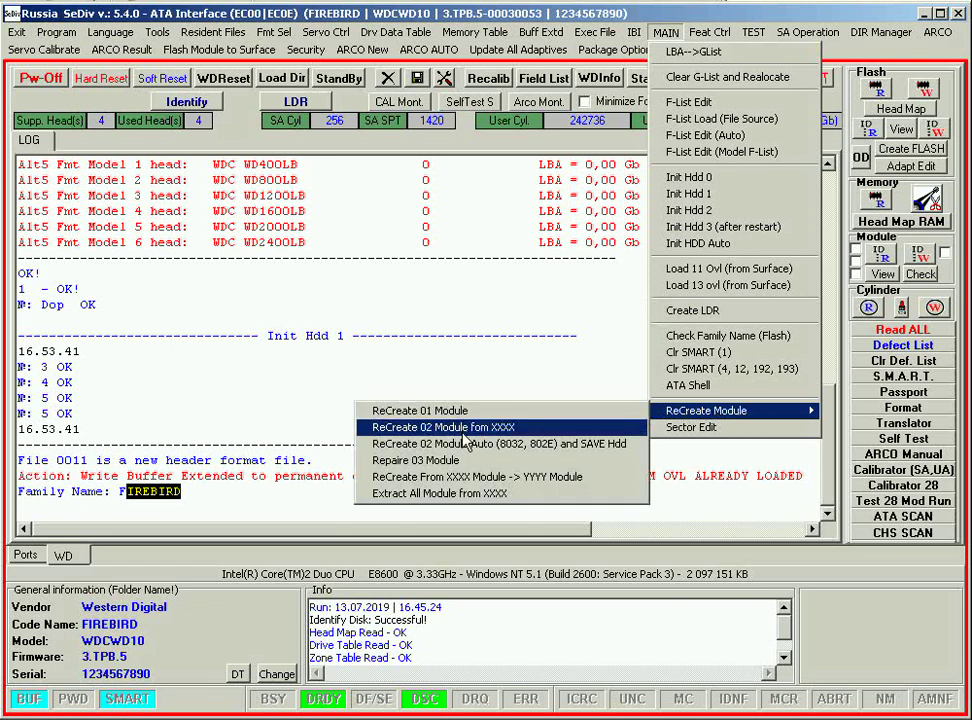
{"action": "left_click", "coordinate": [672, 428]}
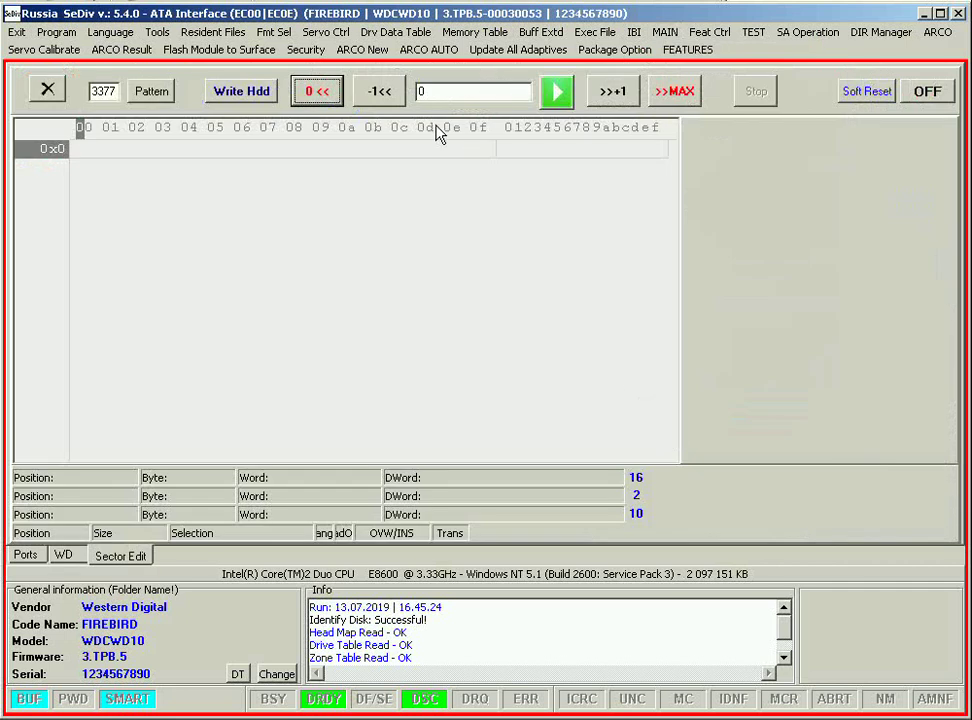
{"action": "left_click", "coordinate": [565, 100]}
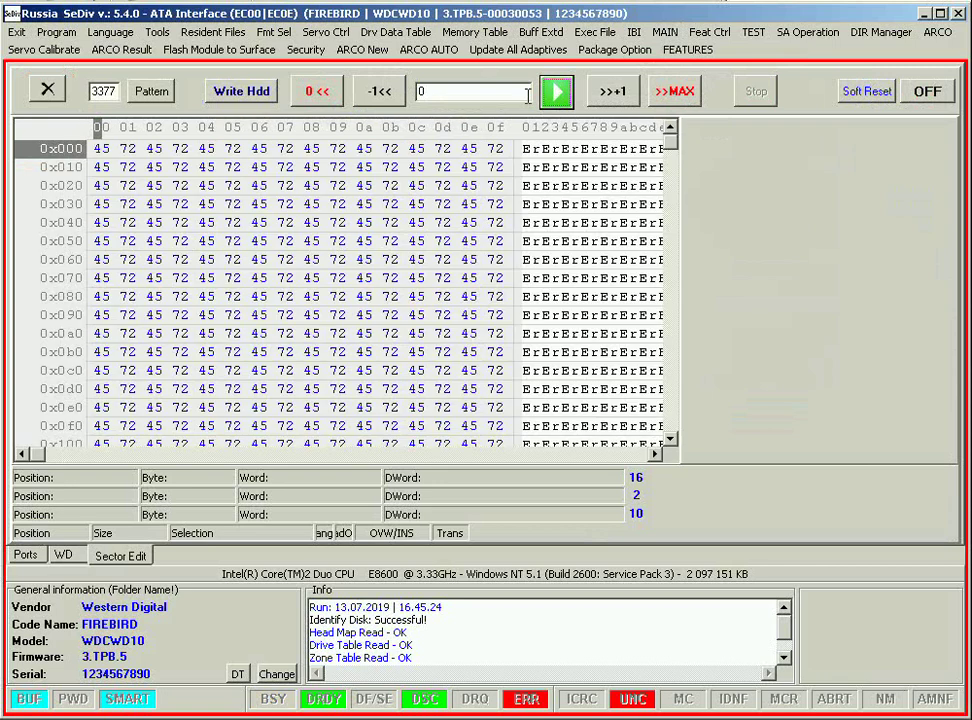
{"action": "left_click", "coordinate": [232, 220]}
{"action": "left_click", "coordinate": [445, 204]}
{"action": "scroll", "coordinate": [358, 190], "scroll_direction": "down", "scroll_amount": 5}
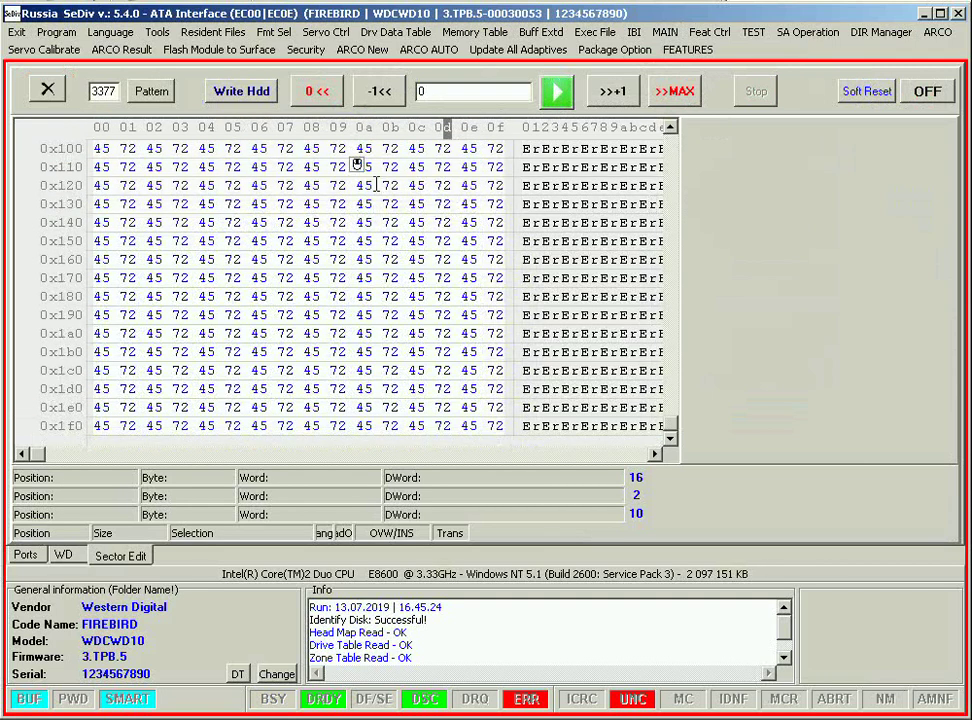
Write the displayed data to sector 0 of the drive, read it back, and write it again
{"action": "left_click", "coordinate": [241, 91]}
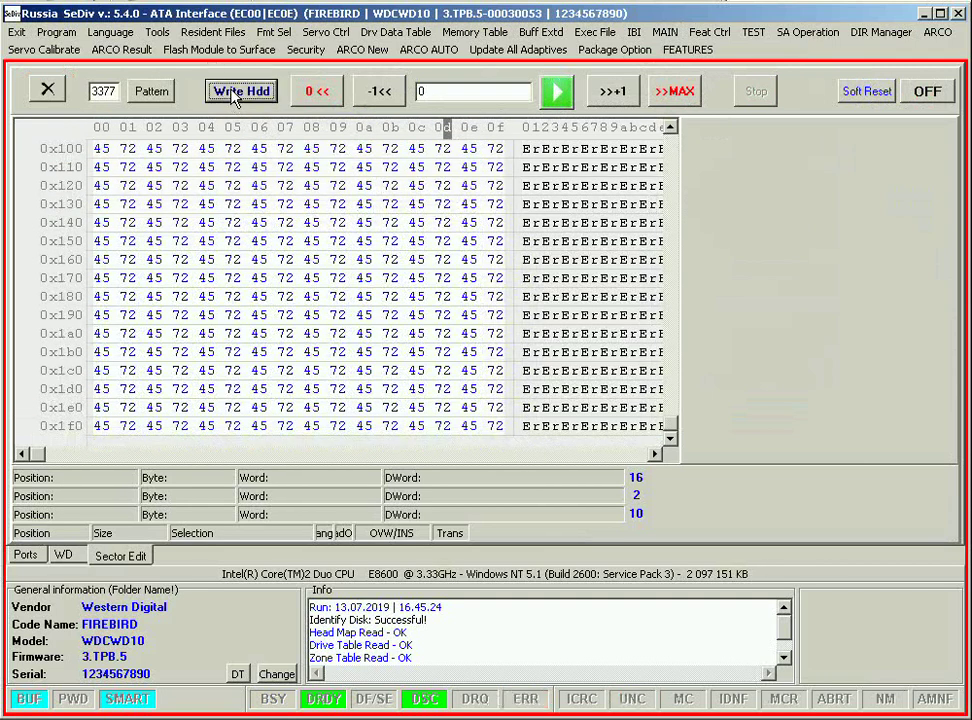
{"action": "left_click", "coordinate": [557, 91]}
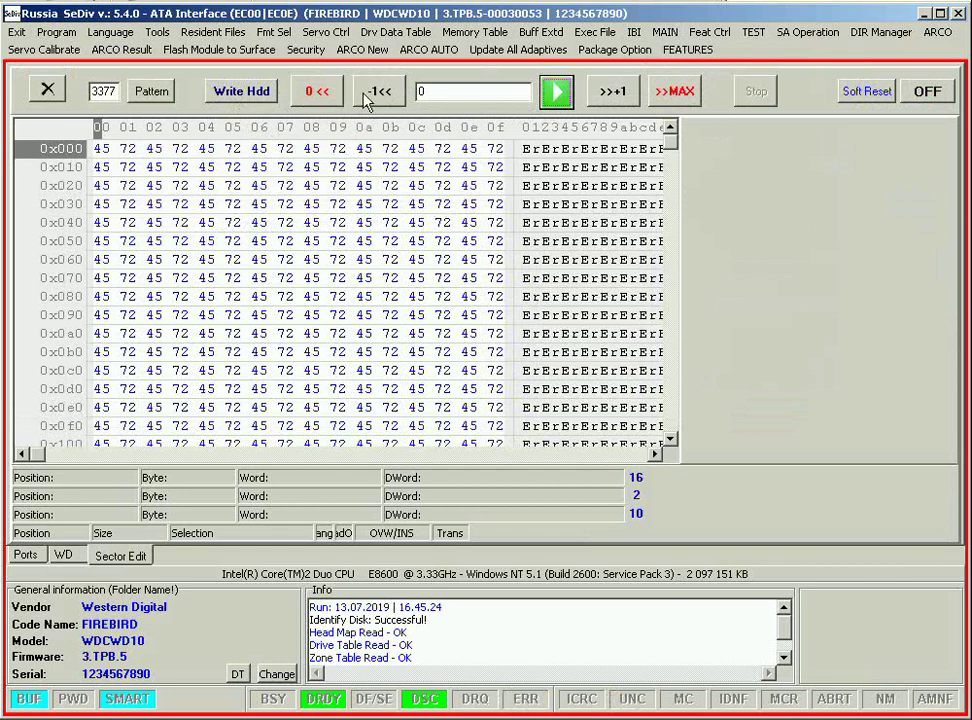
{"action": "left_click", "coordinate": [436, 87]}
{"action": "left_click", "coordinate": [241, 91]}
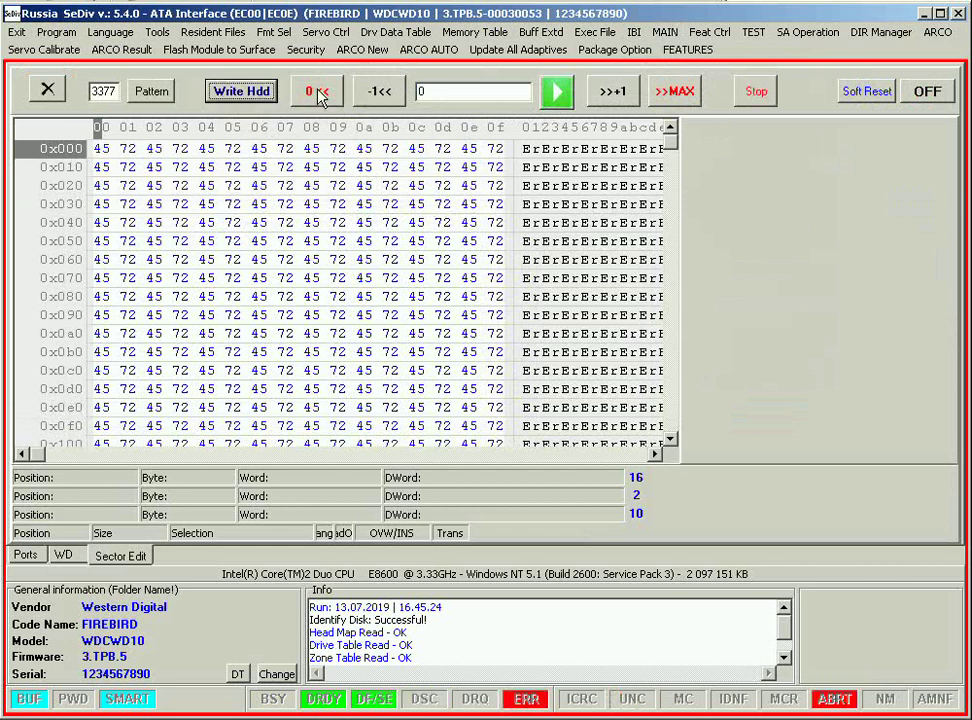
Soft-reset and power-cycle the drive, and read sectors 0 and 1 in the sector editor
{"action": "left_click", "coordinate": [850, 95]}
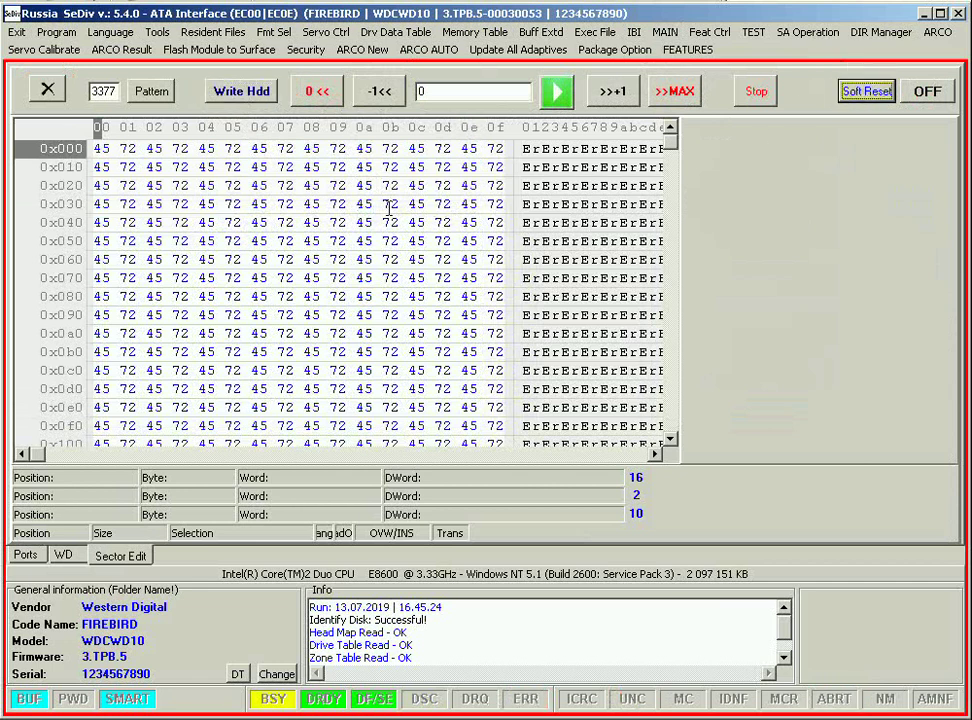
{"action": "left_click", "coordinate": [924, 95]}
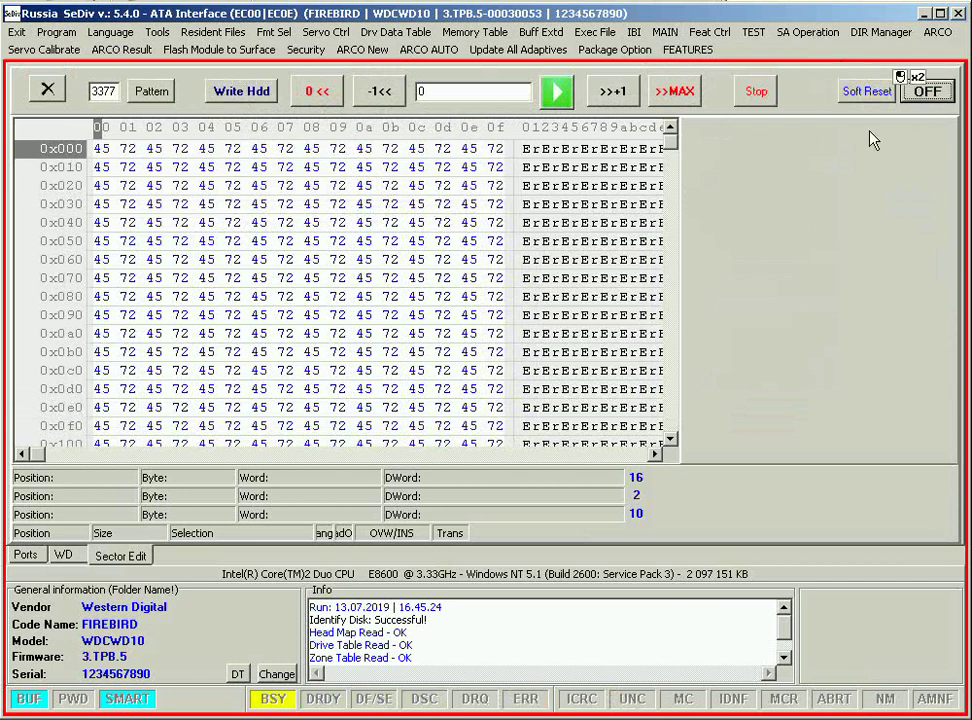
{"action": "left_click", "coordinate": [557, 95]}
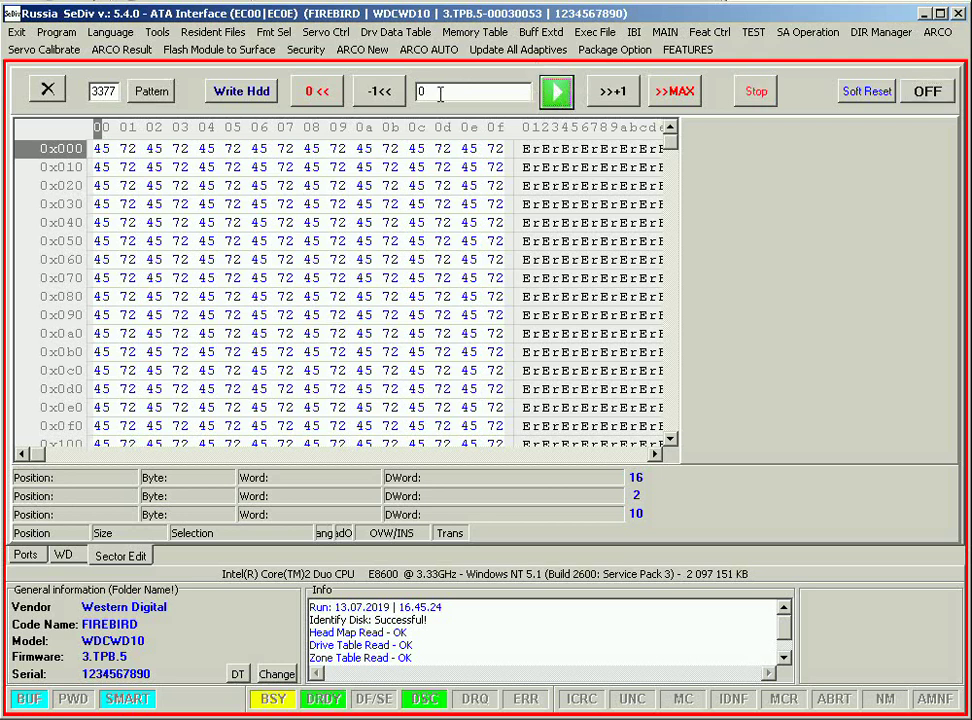
{"action": "left_click", "coordinate": [626, 93]}
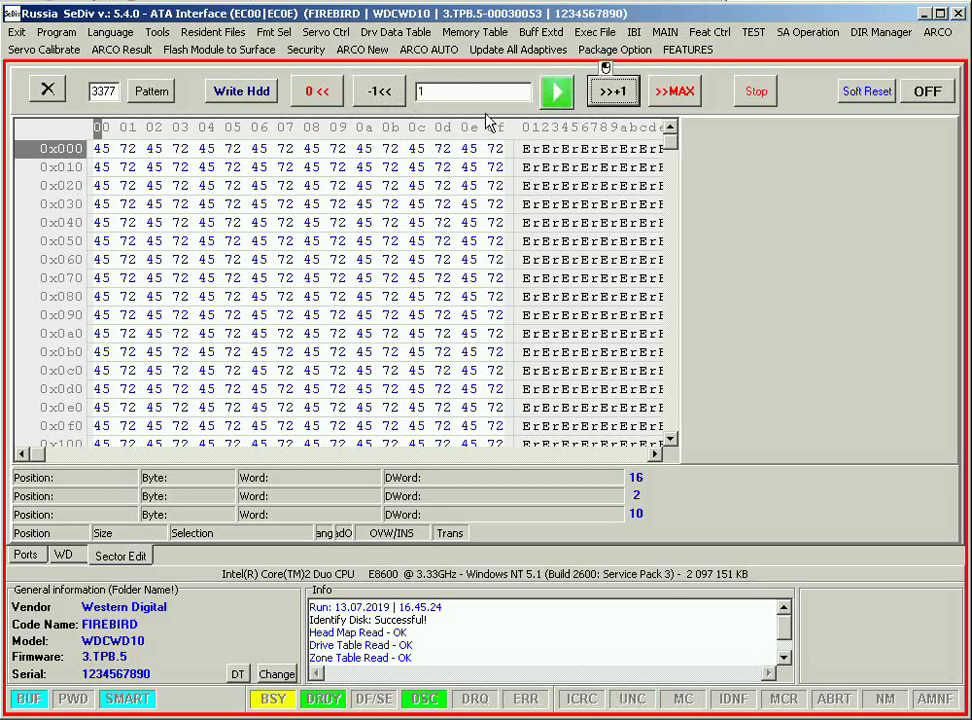
Set the sector number to 1000000, write the displayed data to the drive, and read that sector
{"action": "left_click", "coordinate": [432, 92]}
{"action": "type", "text": "000000"}
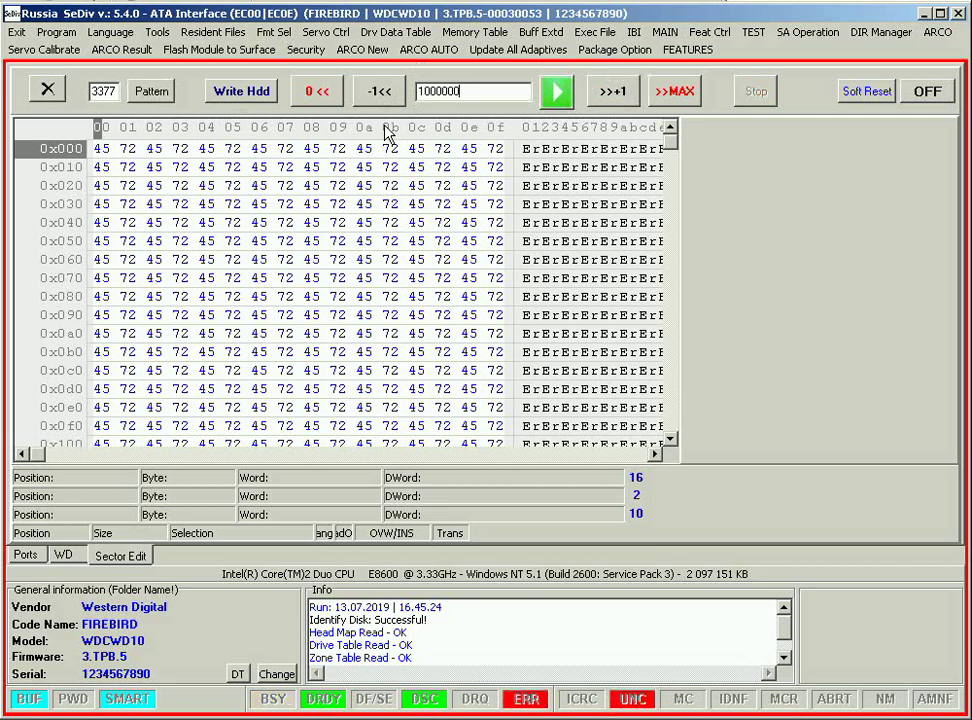
{"action": "left_click", "coordinate": [253, 97]}
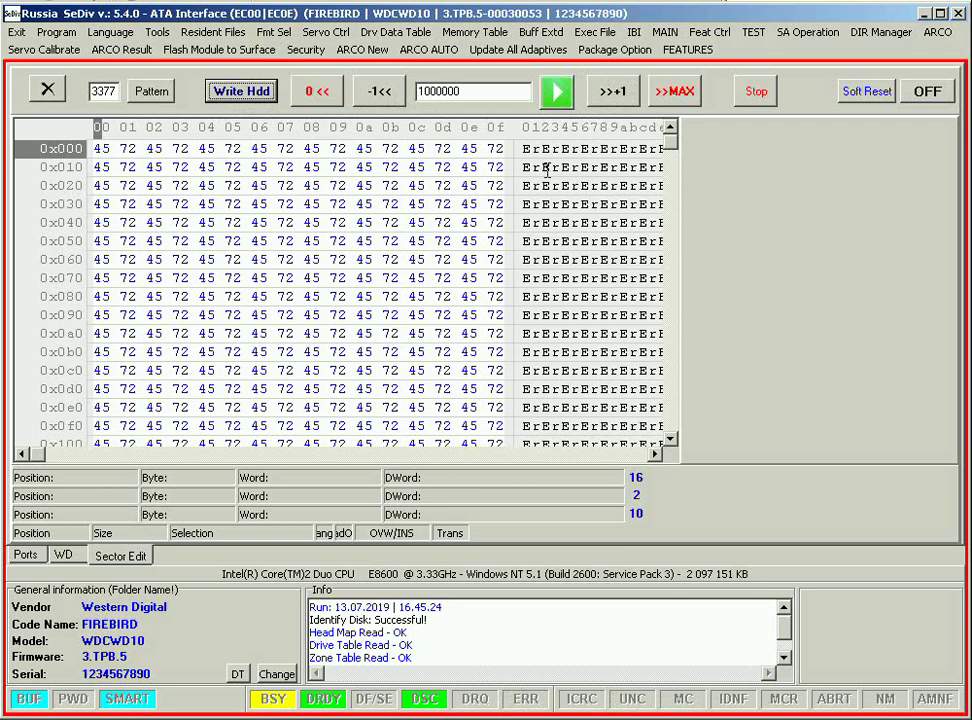
{"action": "left_click", "coordinate": [556, 94]}
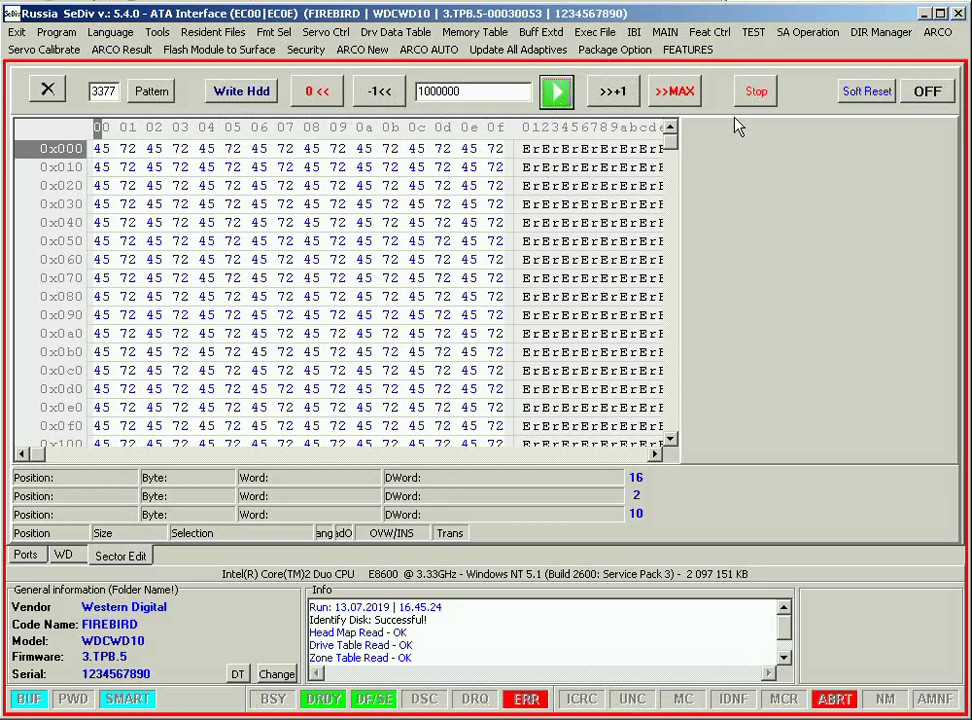
Soft-reset and power-cycle the drive, and close the sector editor
{"action": "left_click", "coordinate": [866, 92]}
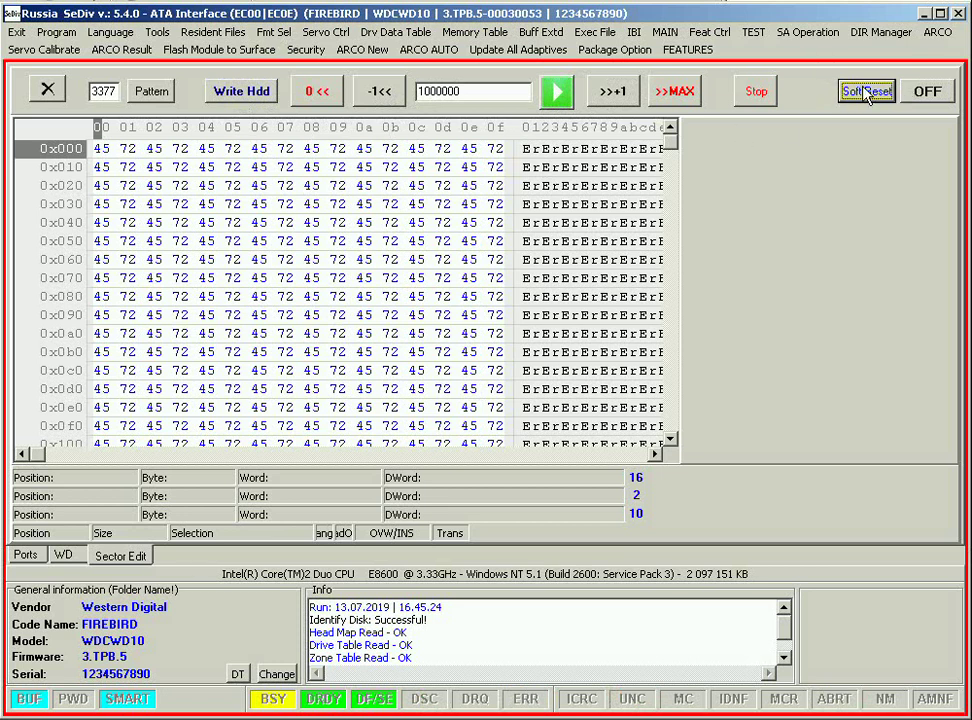
{"action": "left_click", "coordinate": [922, 96]}
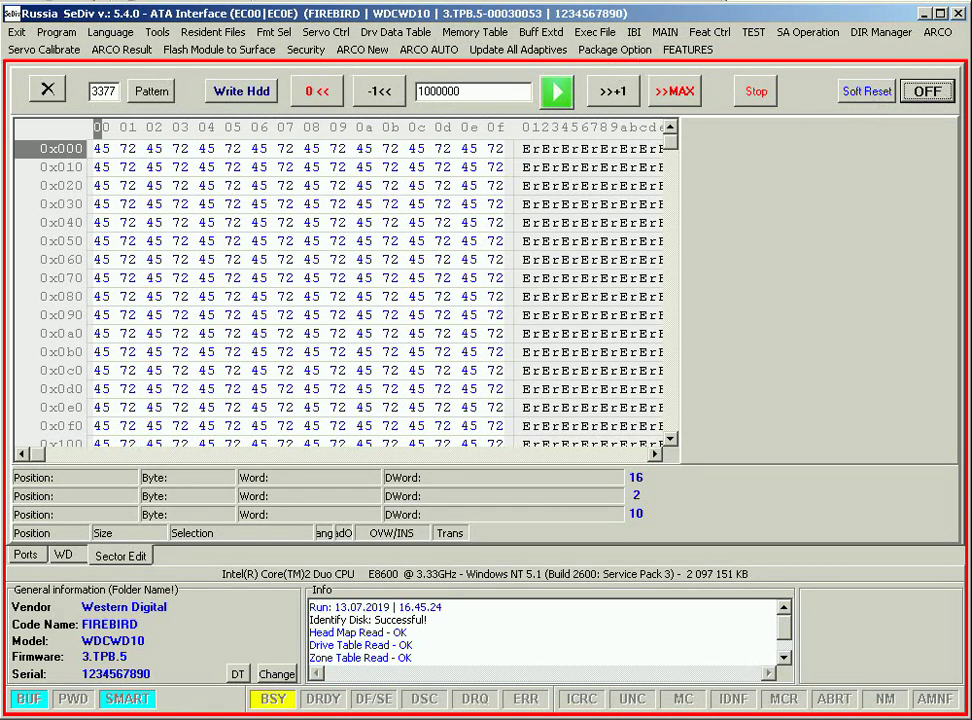
{"action": "left_click", "coordinate": [47, 89]}
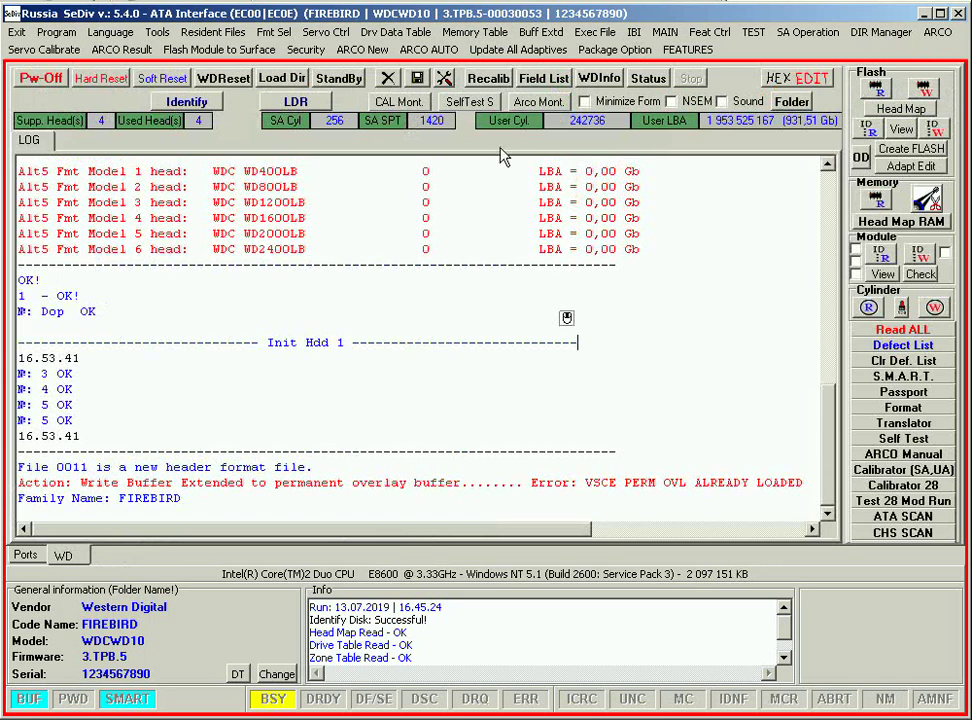
Clear the drive log of the earlier command output
{"action": "left_click", "coordinate": [388, 78]}
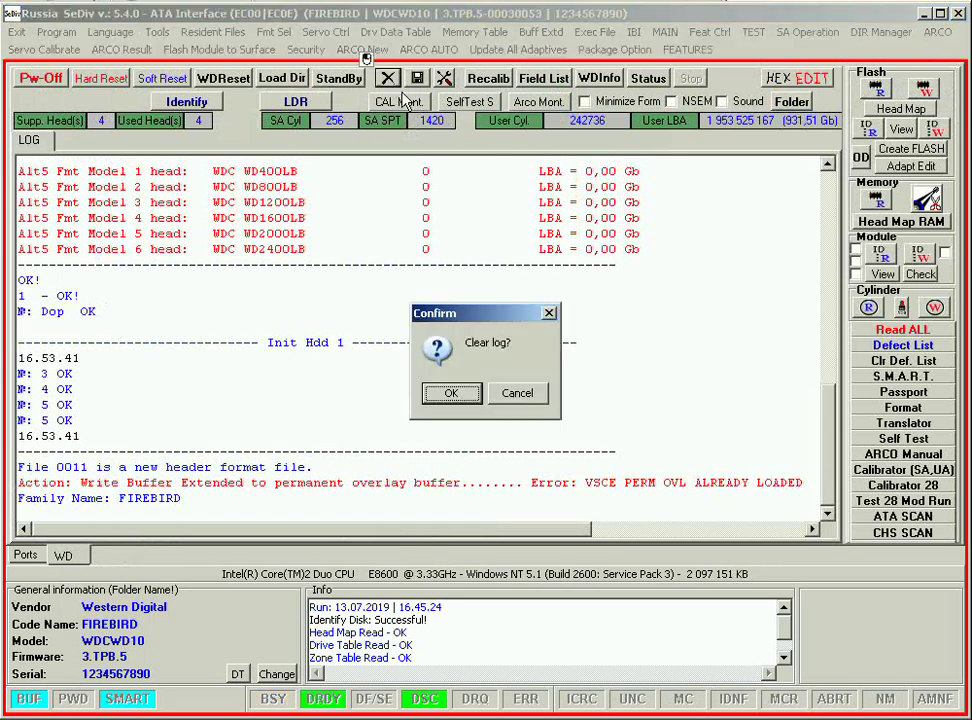
{"action": "left_click", "coordinate": [447, 393]}
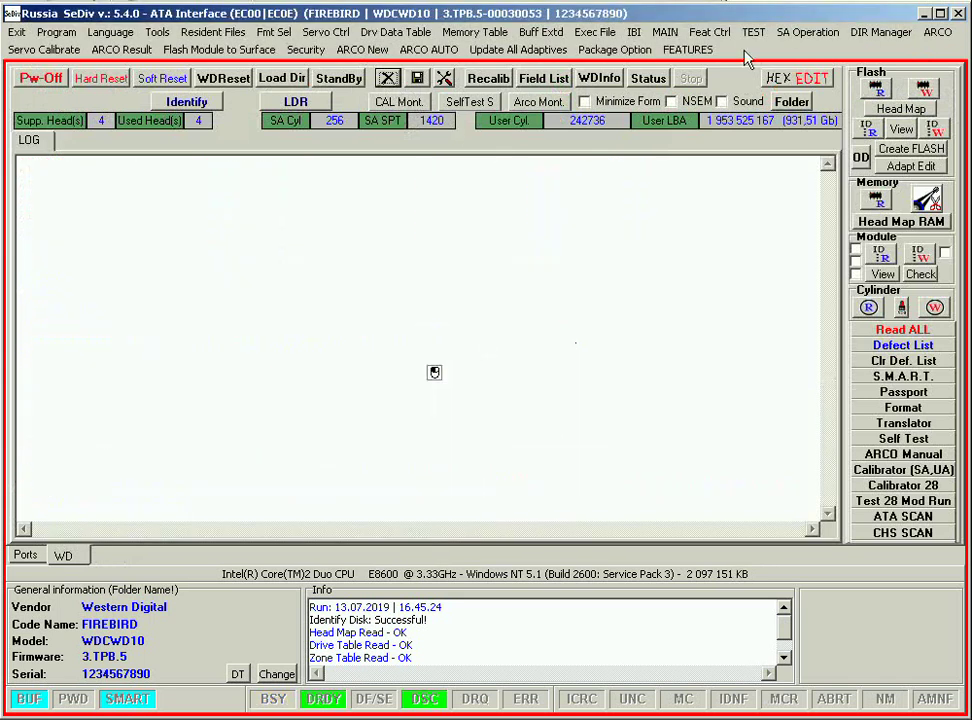
{"action": "left_click", "coordinate": [667, 33]}
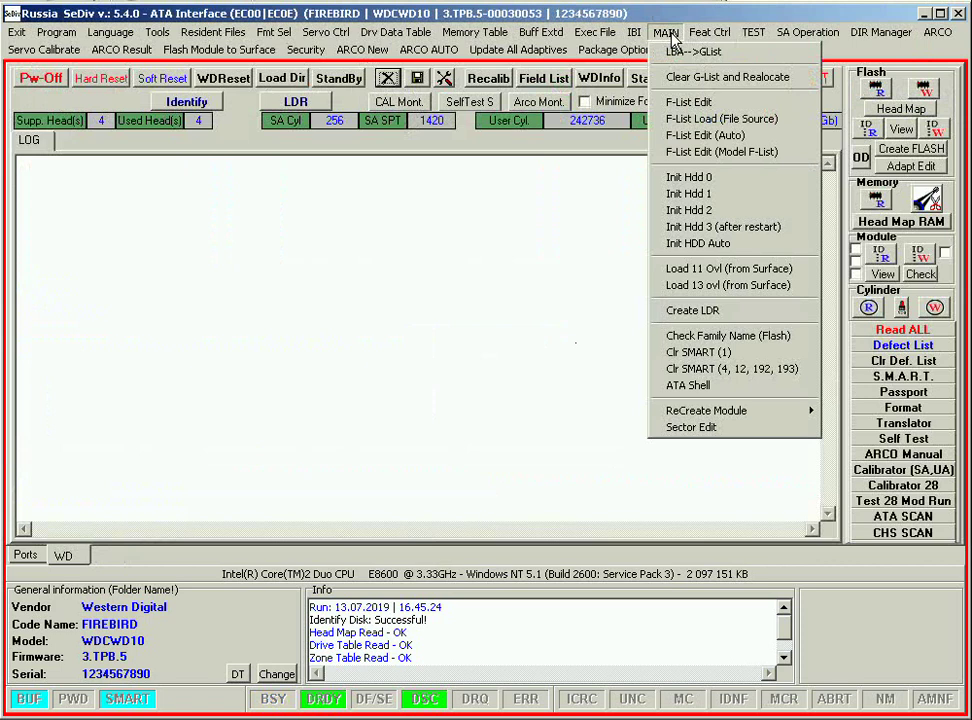
Measure the drive's MR resistance values
{"action": "mouse_move", "coordinate": [710, 34]}
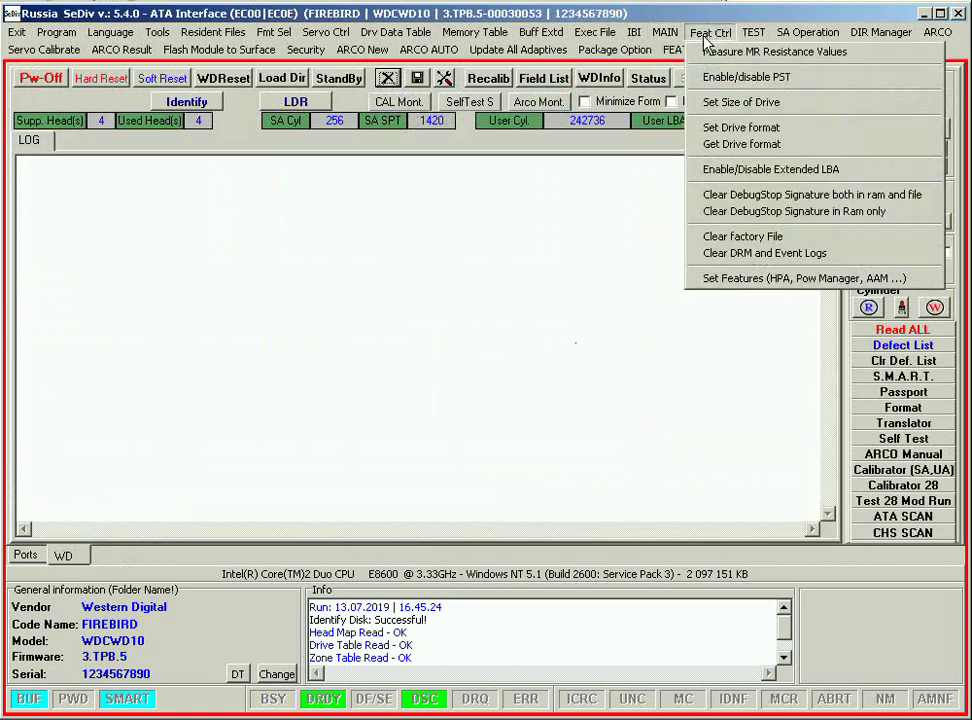
{"action": "left_click", "coordinate": [716, 52]}
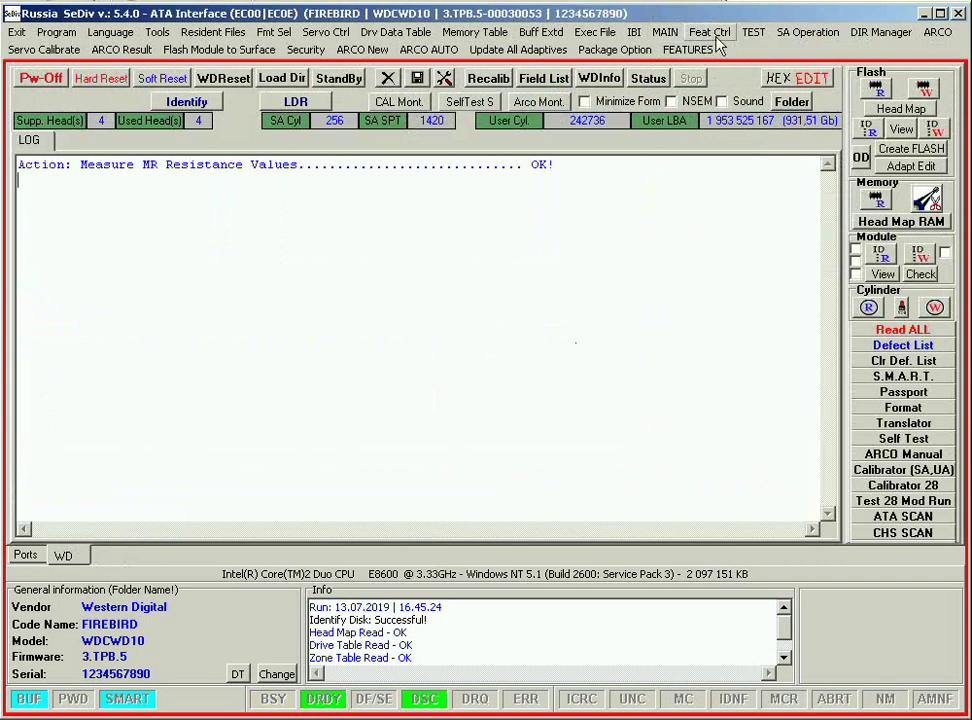
Try preset capacities including 120, 750, 1 Tb, 2 Tb, 2,5 Tb, 640 and 350 in Set Size of Drive, and cancel the change
{"action": "left_click", "coordinate": [753, 34]}
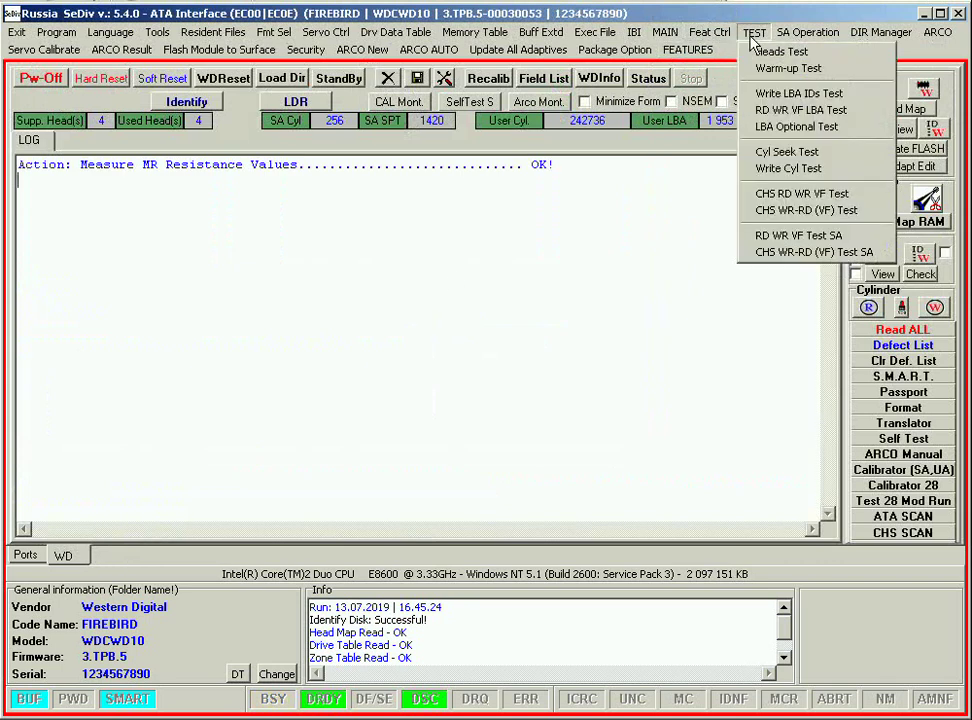
{"action": "mouse_move", "coordinate": [697, 41]}
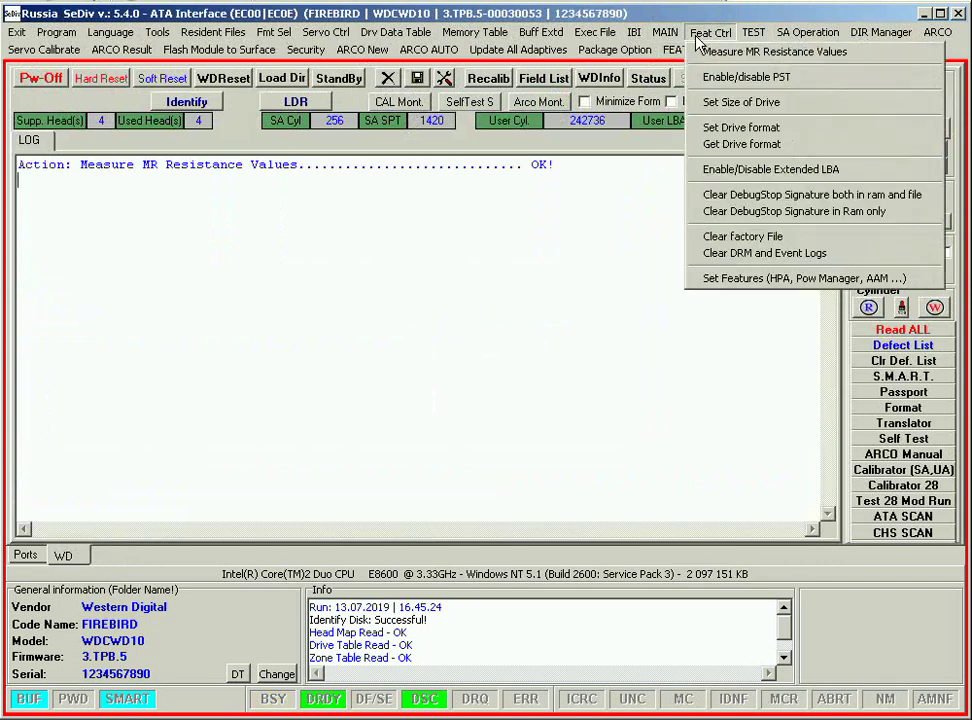
{"action": "left_click", "coordinate": [787, 103]}
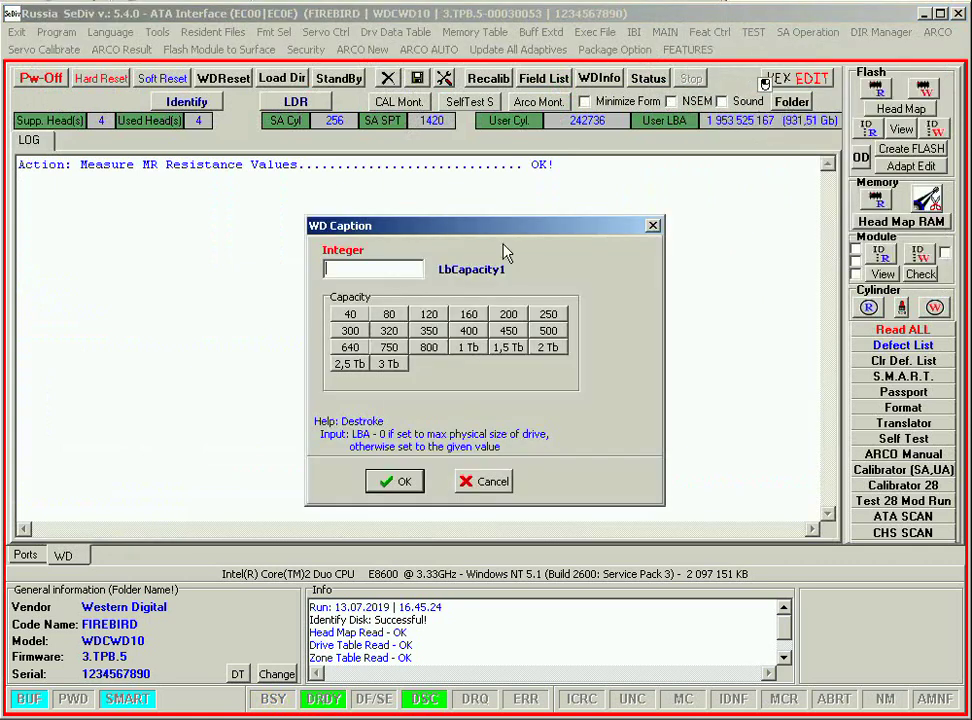
{"action": "left_click", "coordinate": [428, 314]}
{"action": "left_click", "coordinate": [389, 347]}
{"action": "left_click", "coordinate": [468, 347]}
{"action": "left_click", "coordinate": [547, 347]}
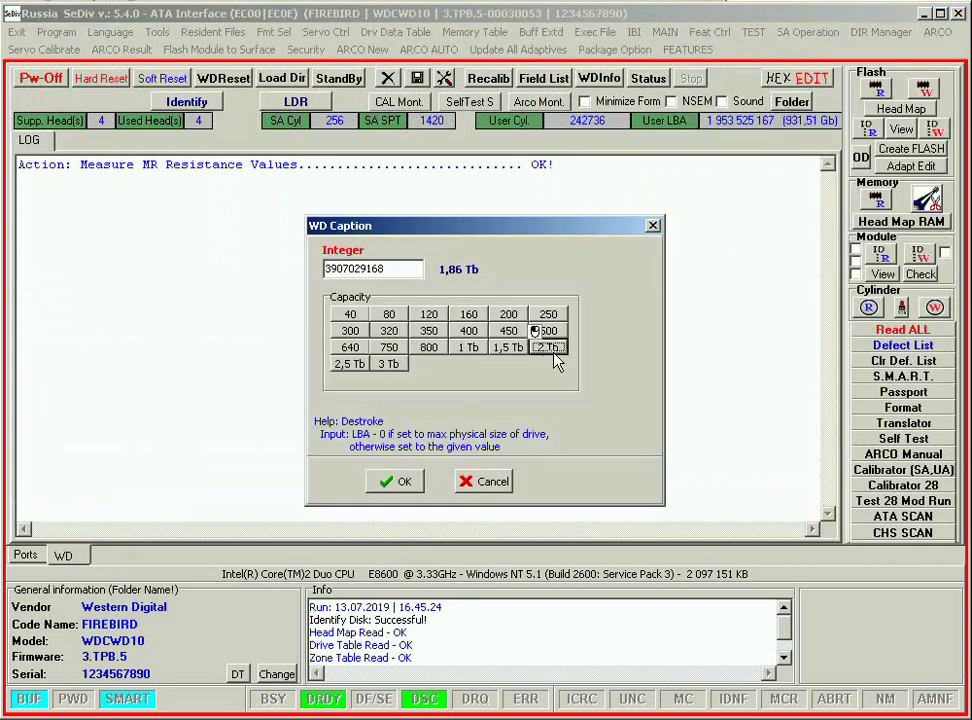
{"action": "left_click", "coordinate": [351, 364]}
{"action": "left_click", "coordinate": [350, 347]}
{"action": "left_click", "coordinate": [428, 330]}
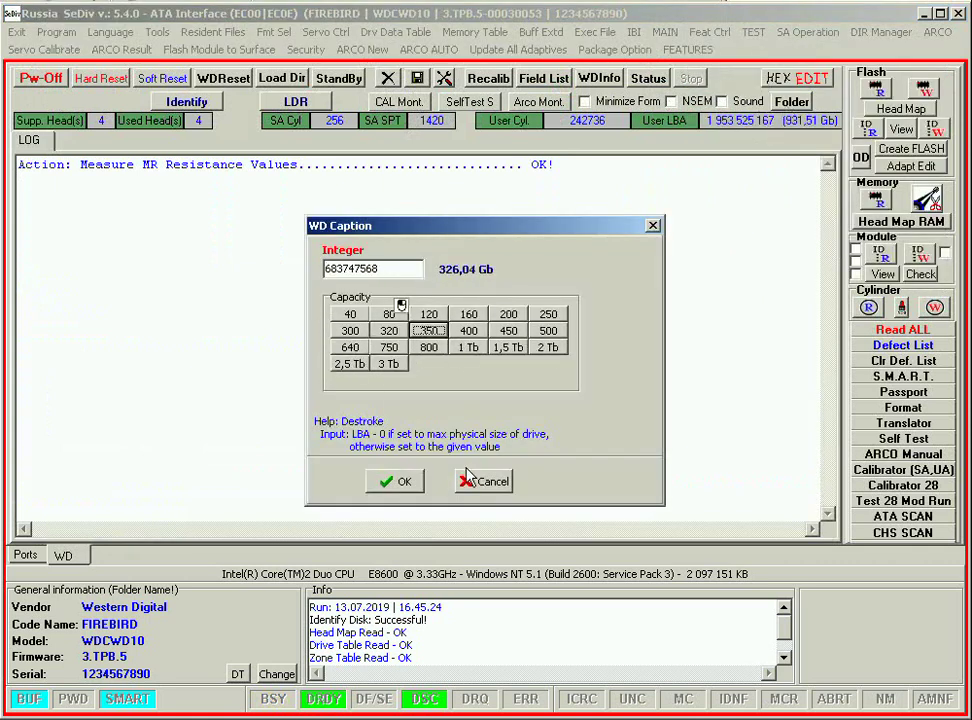
{"action": "left_click", "coordinate": [495, 482]}
View the drive's Set Features page with its HPA, power management and AAM options, and return to the WD log
{"action": "left_click", "coordinate": [796, 34]}
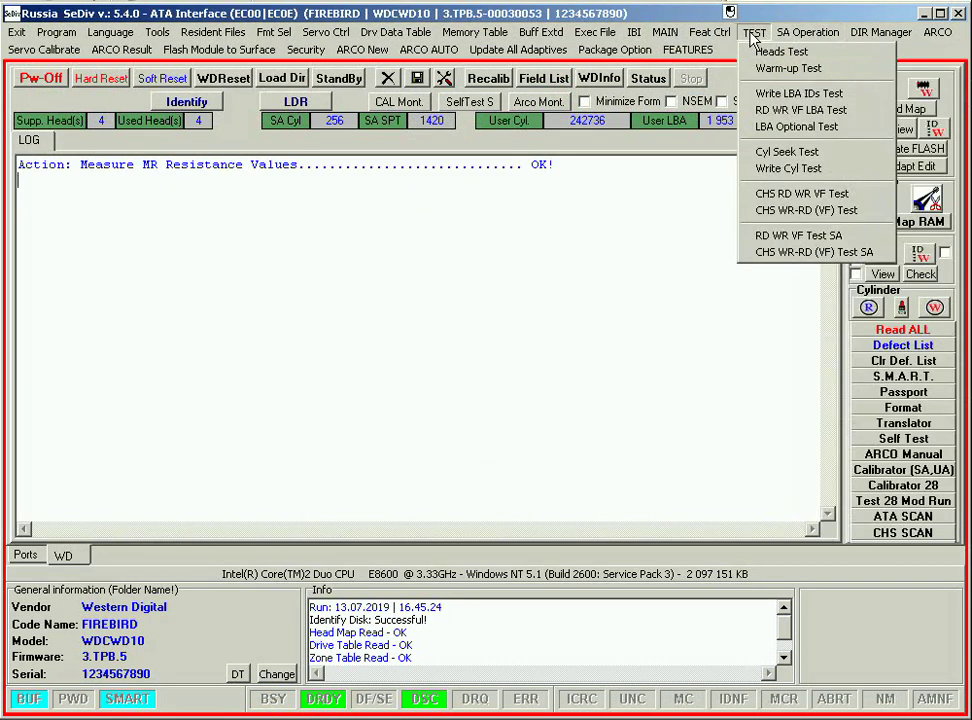
{"action": "mouse_move", "coordinate": [711, 32]}
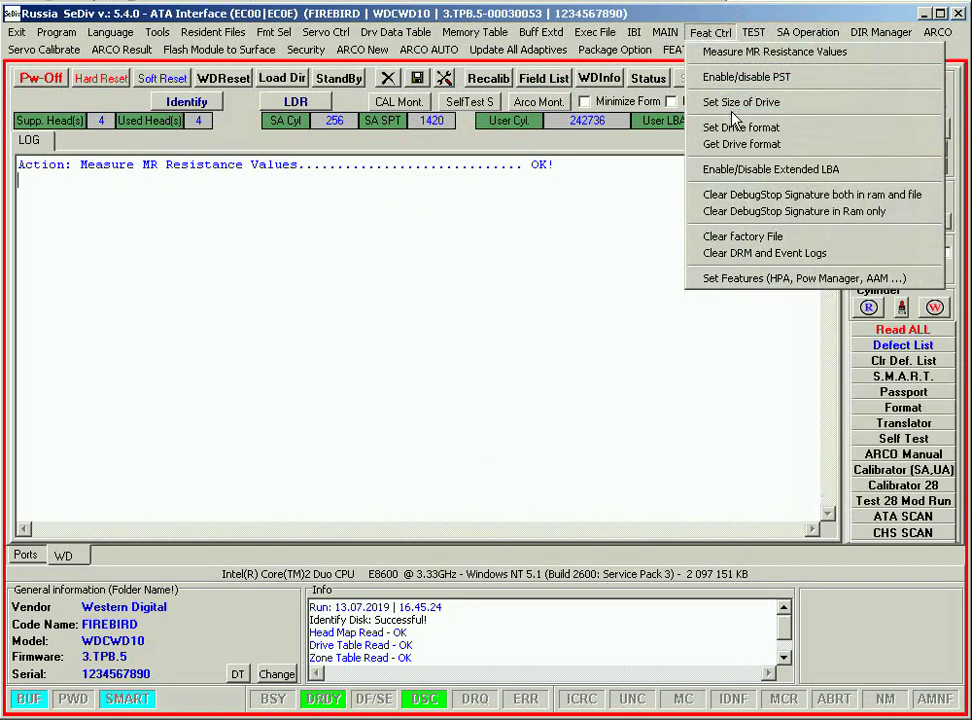
{"action": "left_click", "coordinate": [778, 147]}
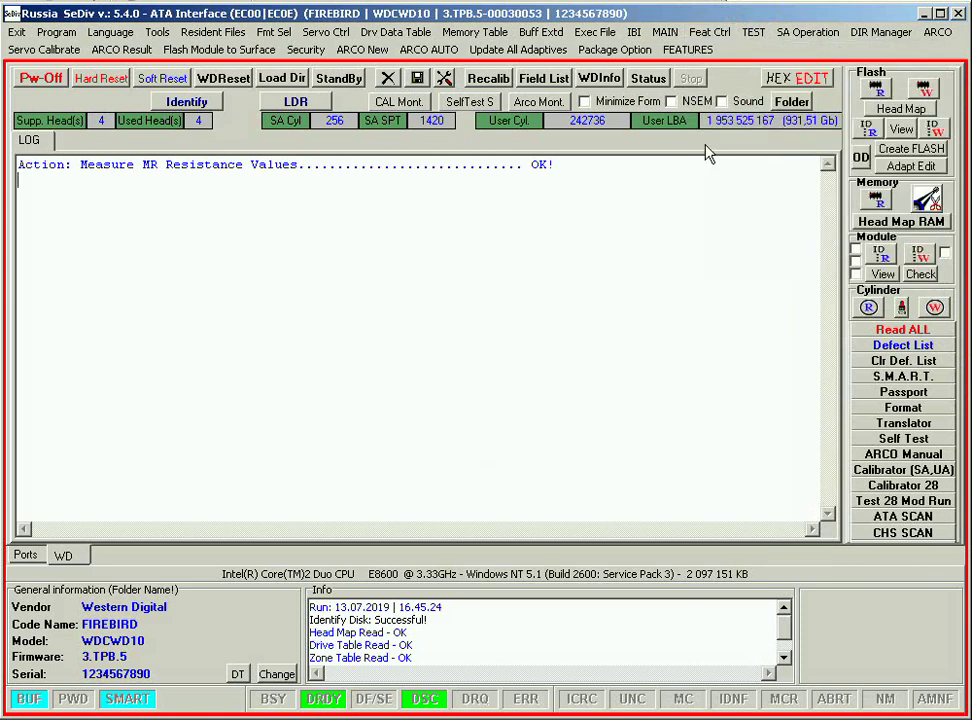
{"action": "left_click", "coordinate": [717, 36]}
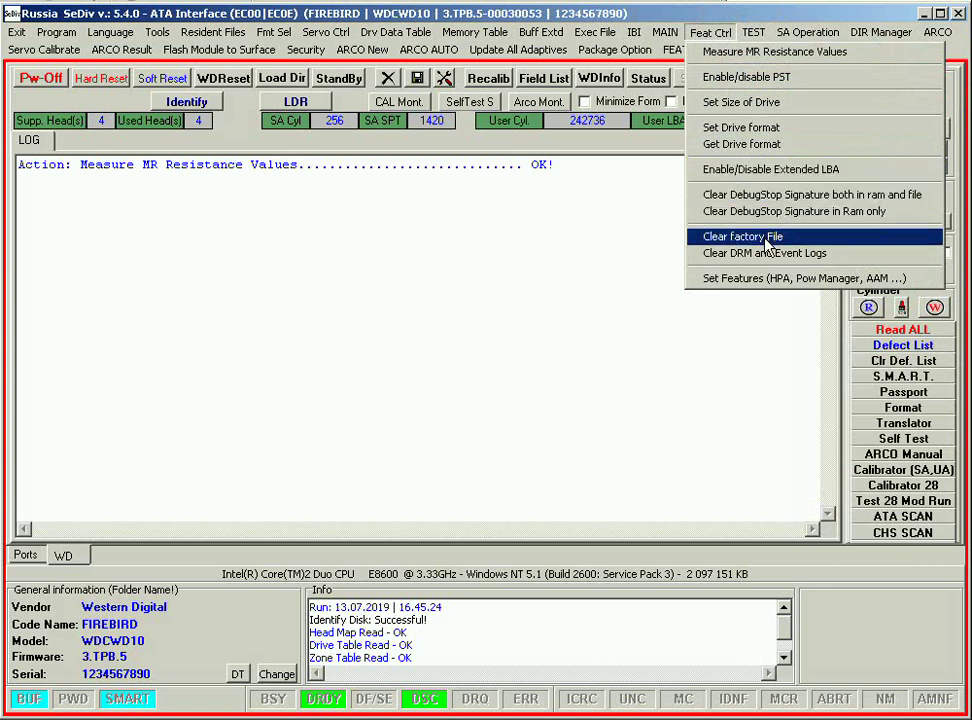
{"action": "left_click", "coordinate": [786, 279]}
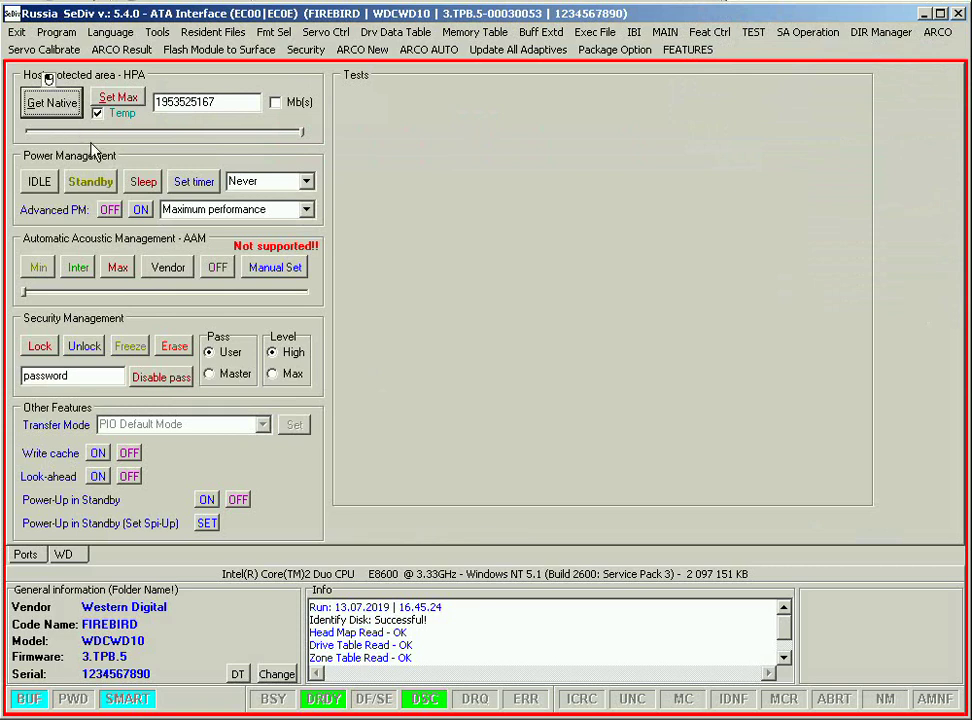
{"action": "left_click", "coordinate": [78, 562]}
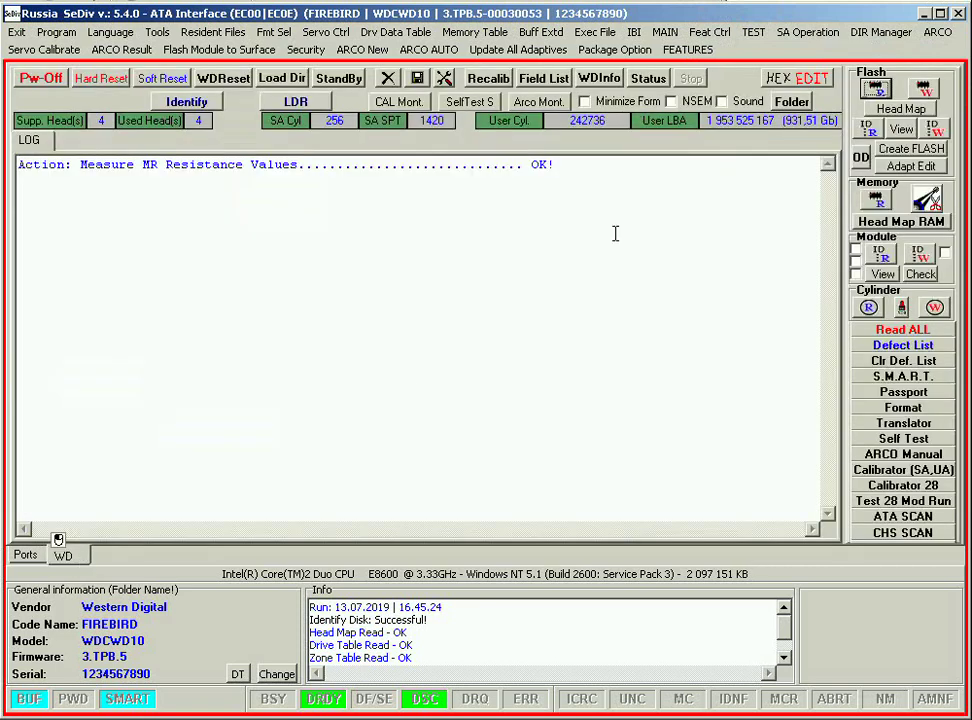
Run the Write LBA IDs Test from LBA 0 to 20 with no ID's, soft-reset the drive, and close the dialog
{"action": "left_click", "coordinate": [751, 34]}
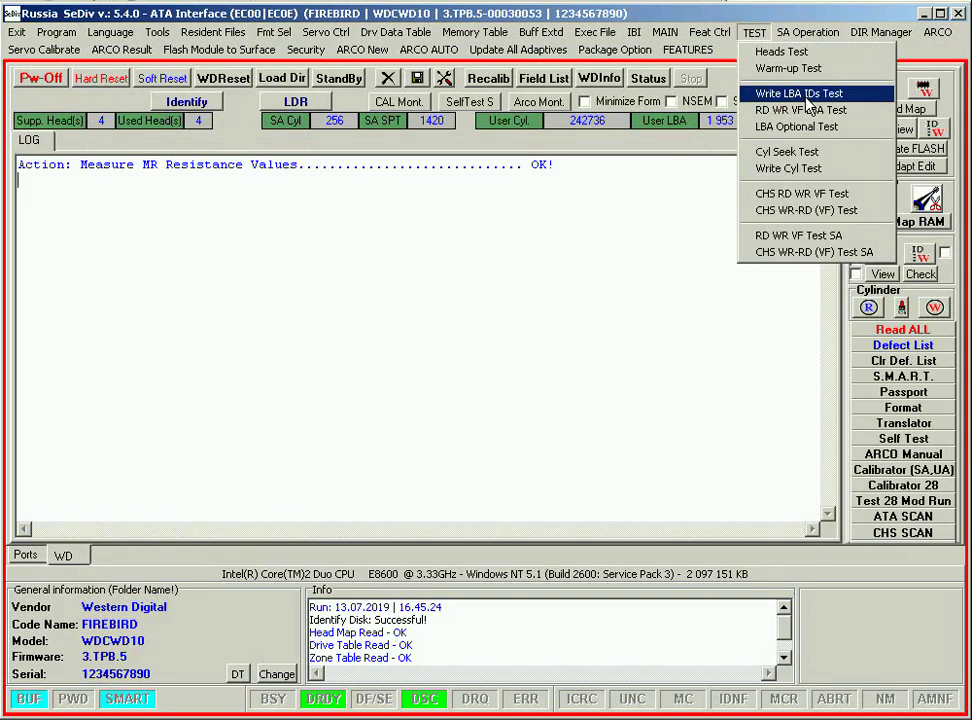
{"action": "left_click", "coordinate": [806, 96]}
{"action": "left_click", "coordinate": [544, 265]}
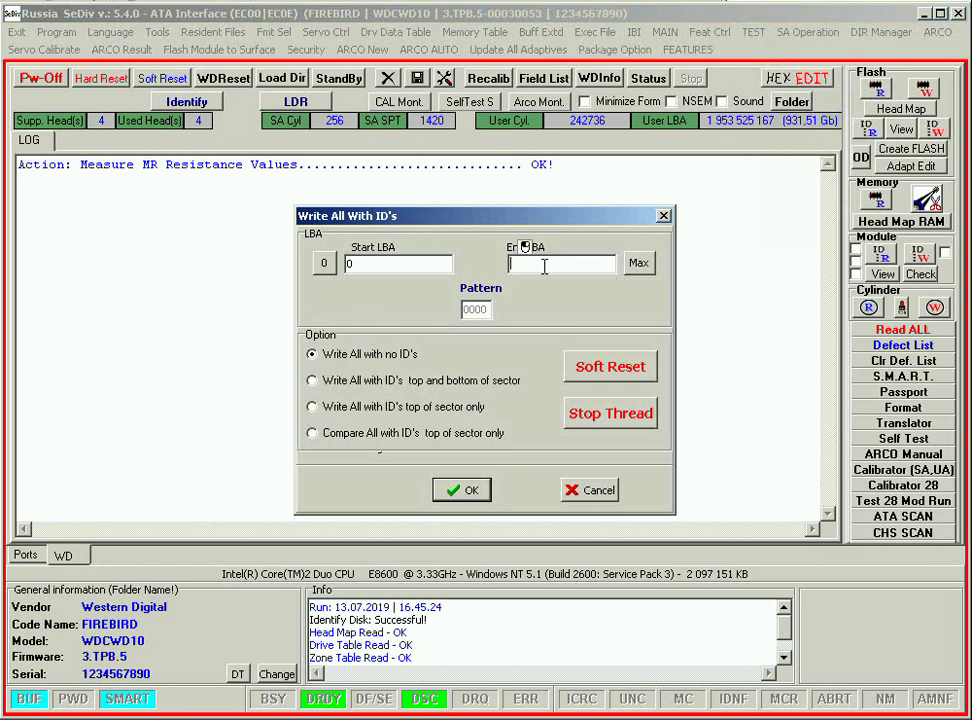
{"action": "left_click", "coordinate": [639, 262]}
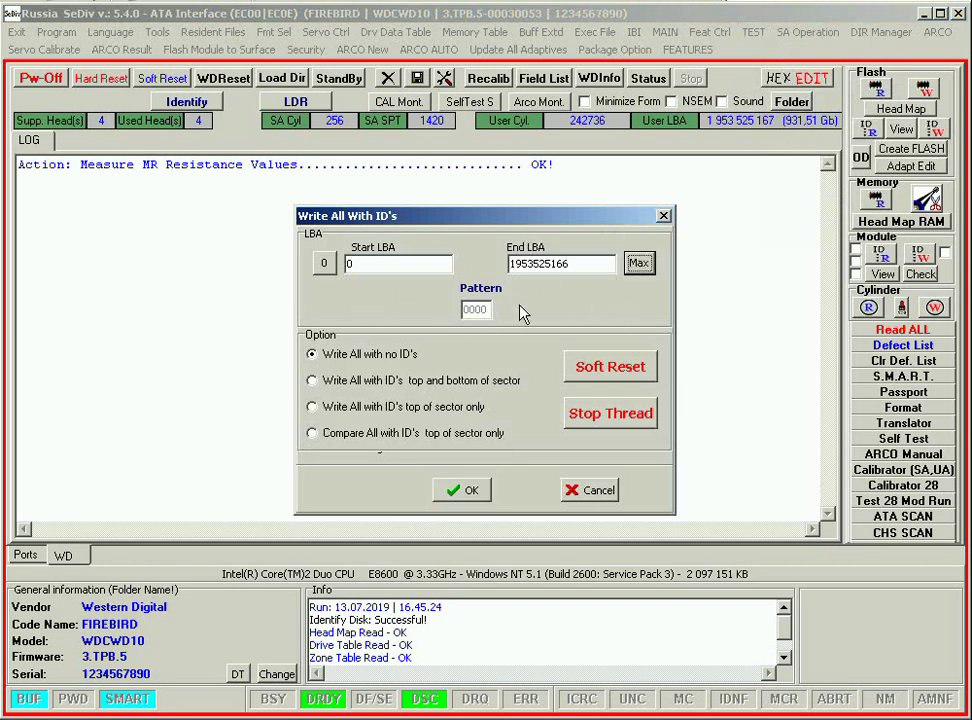
{"action": "double_click", "coordinate": [575, 263]}
{"action": "type", "text": "20"}
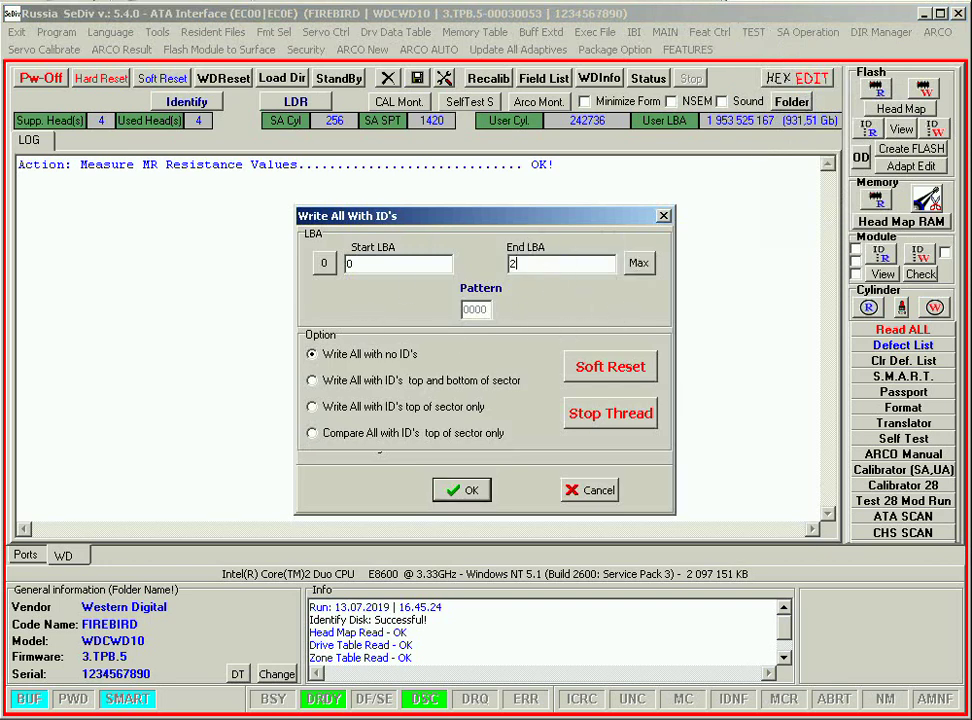
{"action": "left_click", "coordinate": [465, 490]}
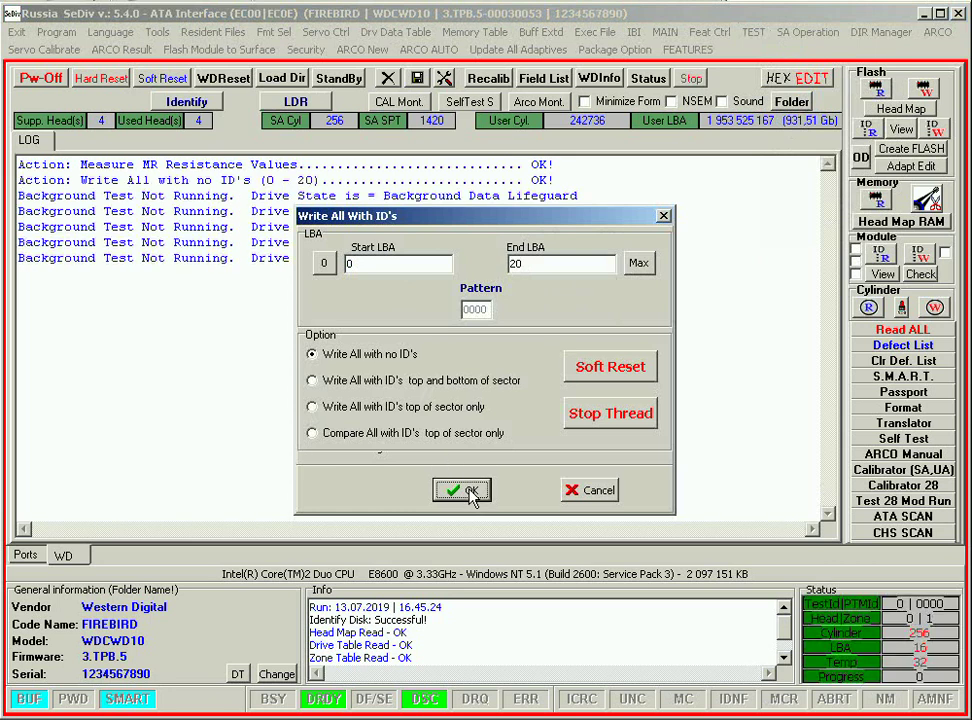
{"action": "left_click", "coordinate": [574, 366]}
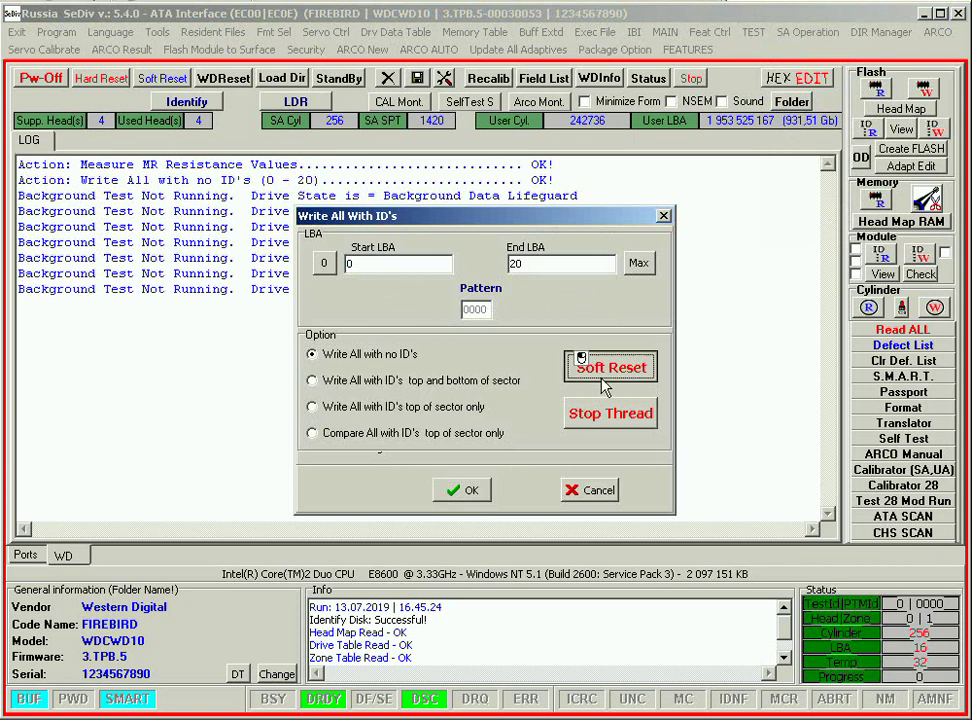
{"action": "left_click", "coordinate": [587, 488]}
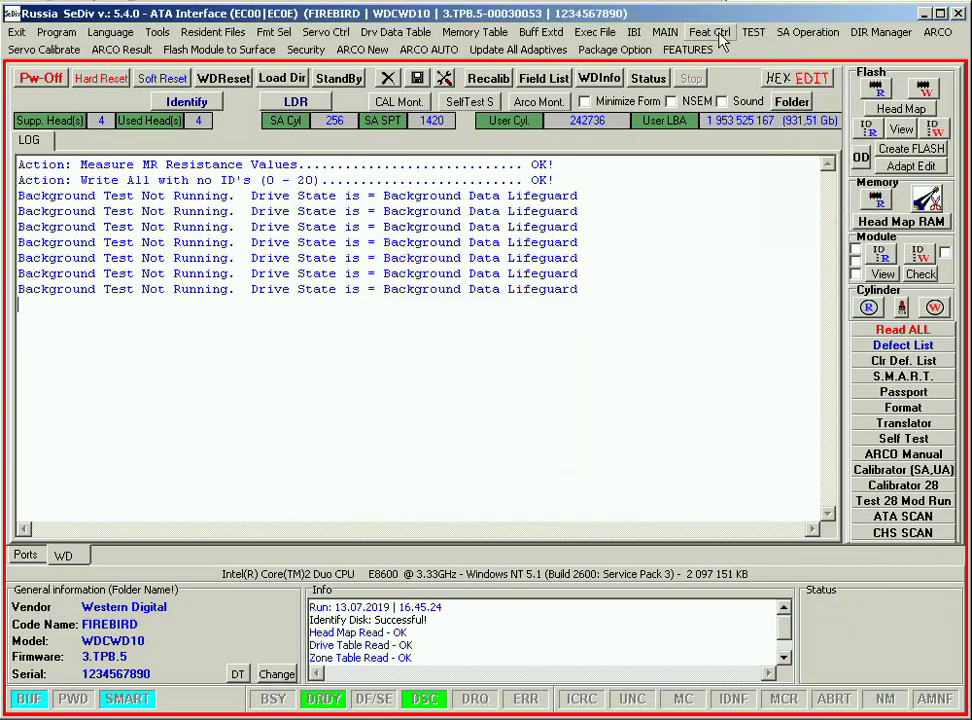
Read sector 1 in the sector editor, and close the editor
{"action": "left_click", "coordinate": [665, 32]}
{"action": "left_click", "coordinate": [706, 428]}
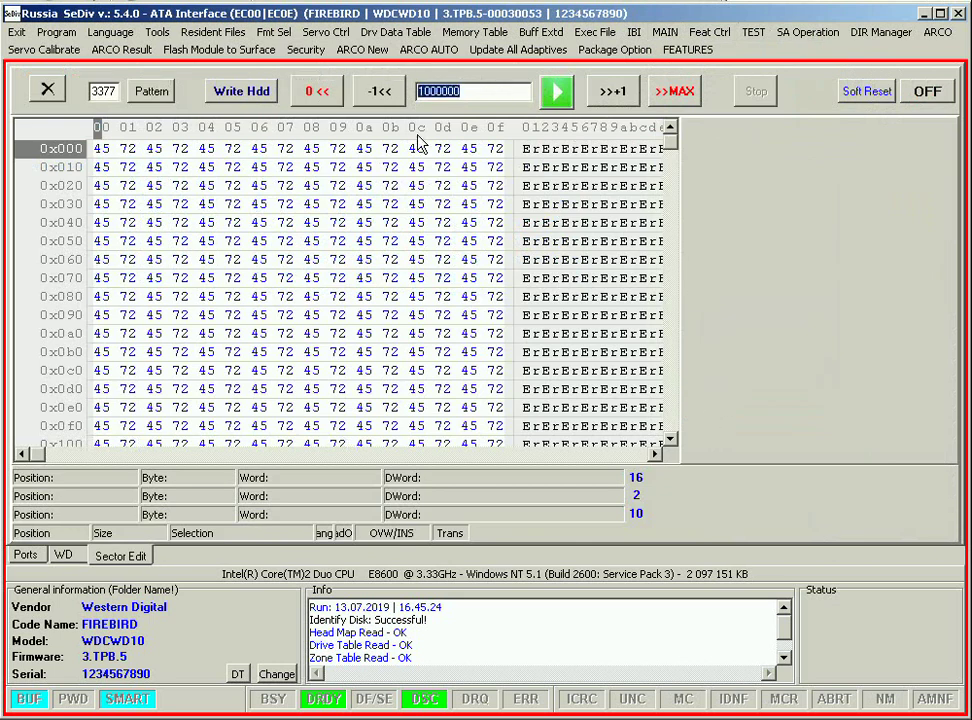
{"action": "type", "text": "1"}
{"action": "left_click", "coordinate": [557, 93]}
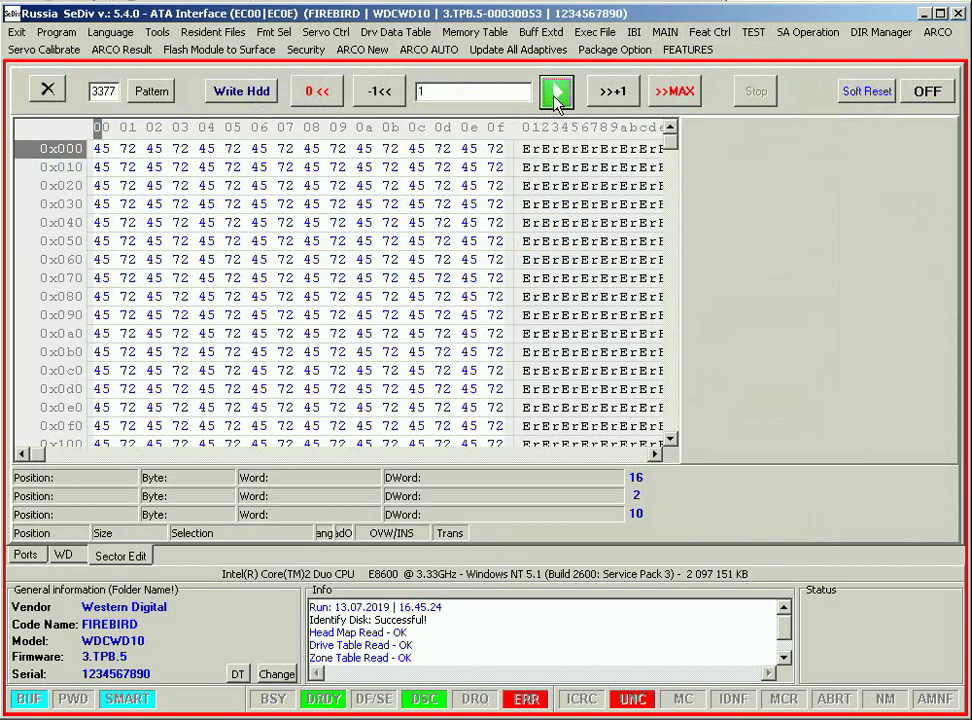
{"action": "left_click", "coordinate": [70, 557]}
{"action": "left_click", "coordinate": [126, 566]}
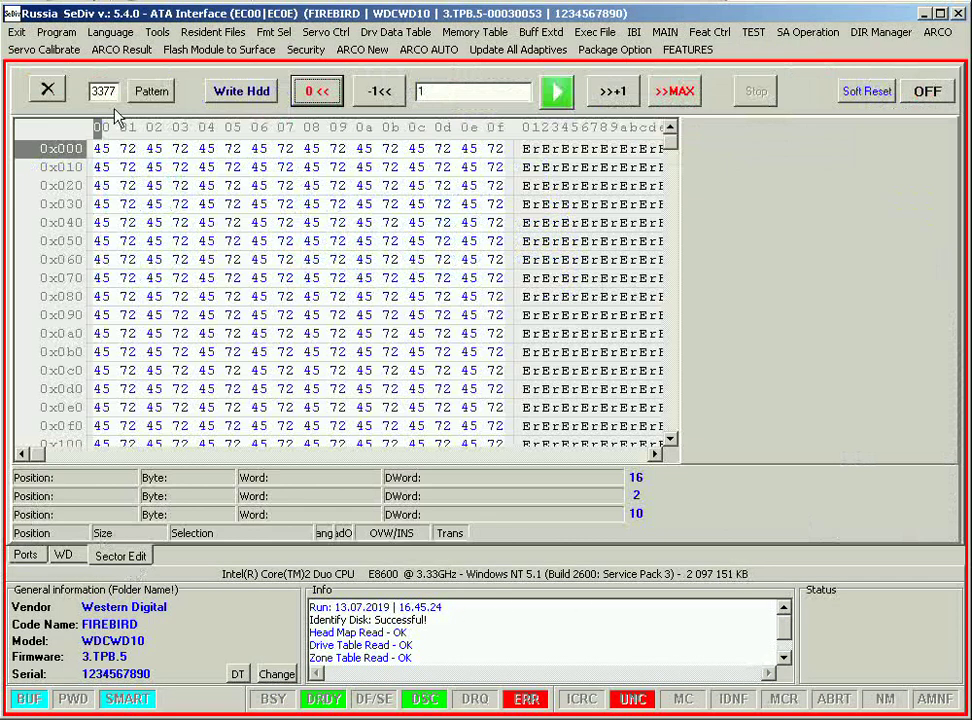
{"action": "left_click", "coordinate": [47, 89]}
Set up the CHS RD WR VF Test for zone 1 only, with only head 0 enabled in the write head map
{"action": "left_click", "coordinate": [796, 32]}
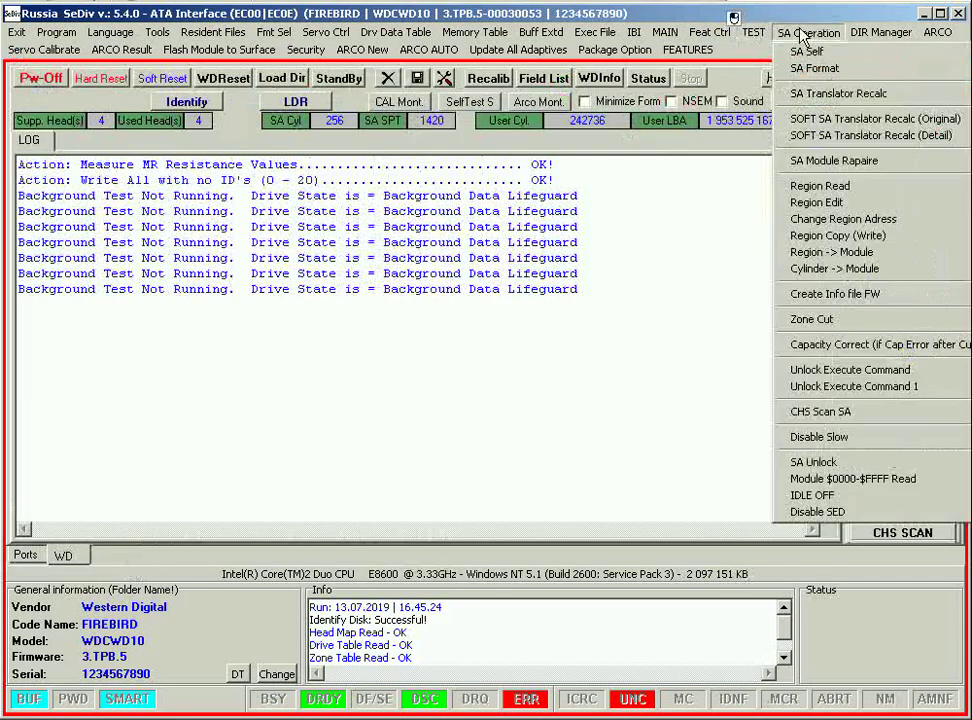
{"action": "mouse_move", "coordinate": [754, 32]}
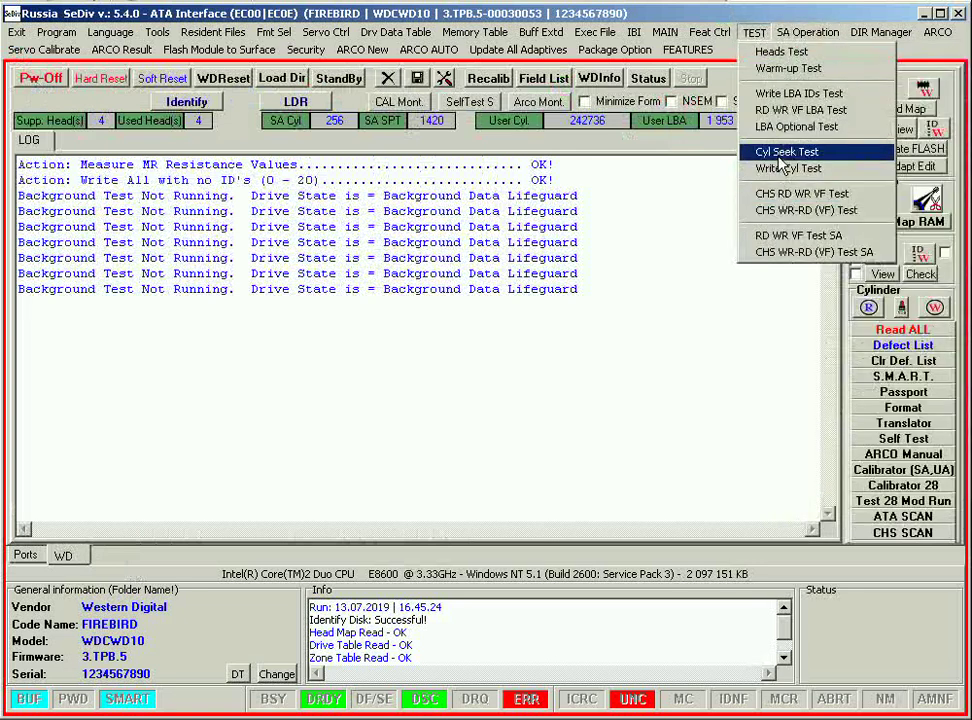
{"action": "left_click", "coordinate": [812, 193]}
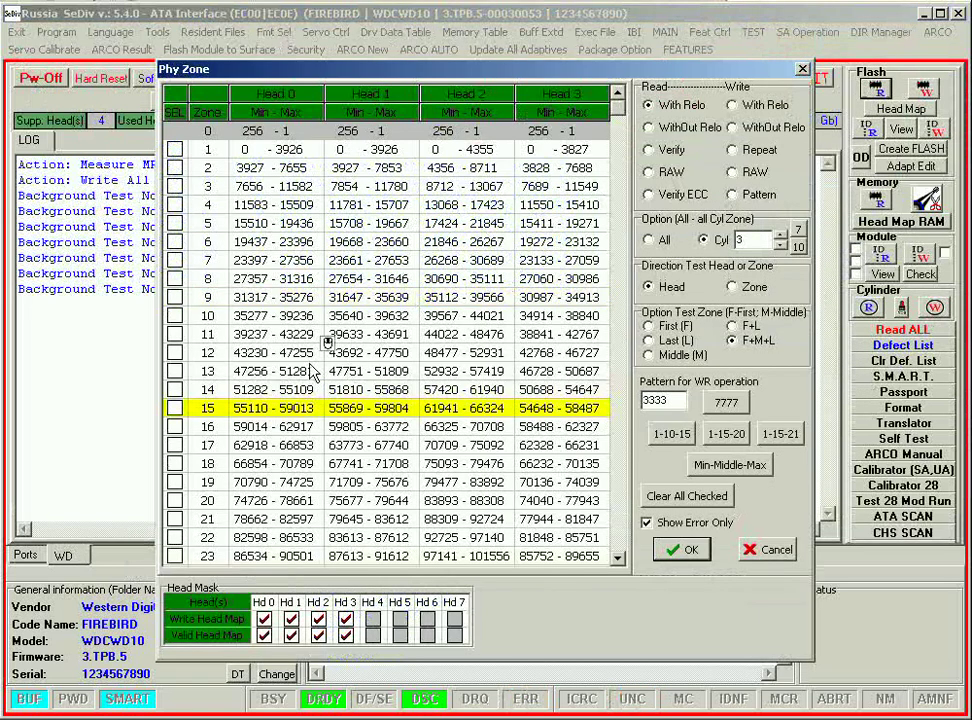
{"action": "left_click", "coordinate": [175, 223]}
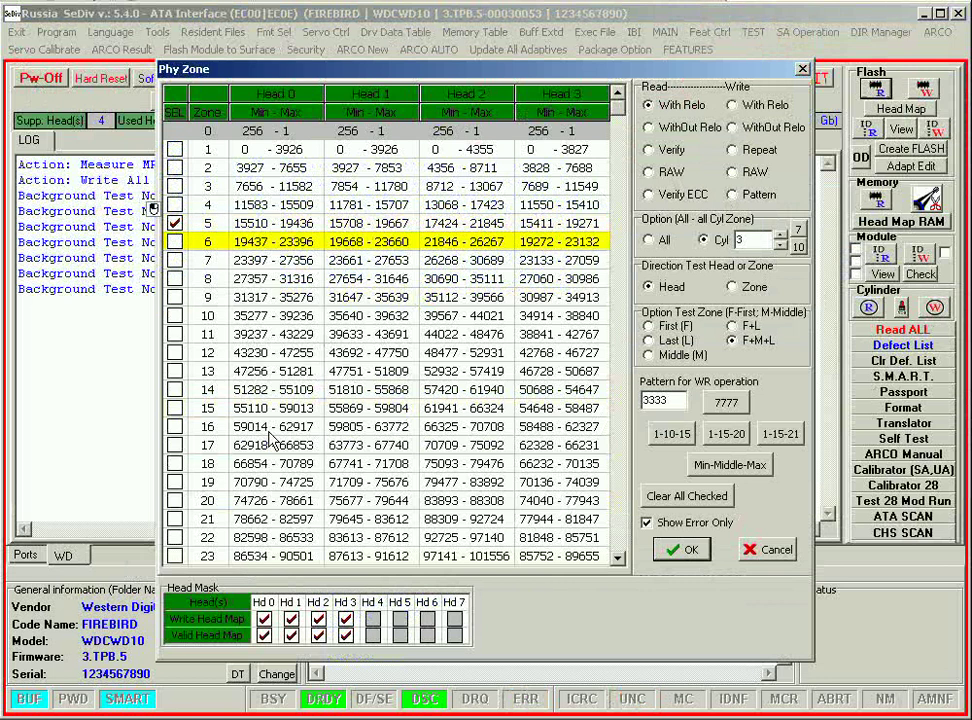
{"action": "left_click", "coordinate": [291, 619]}
{"action": "left_click", "coordinate": [291, 619]}
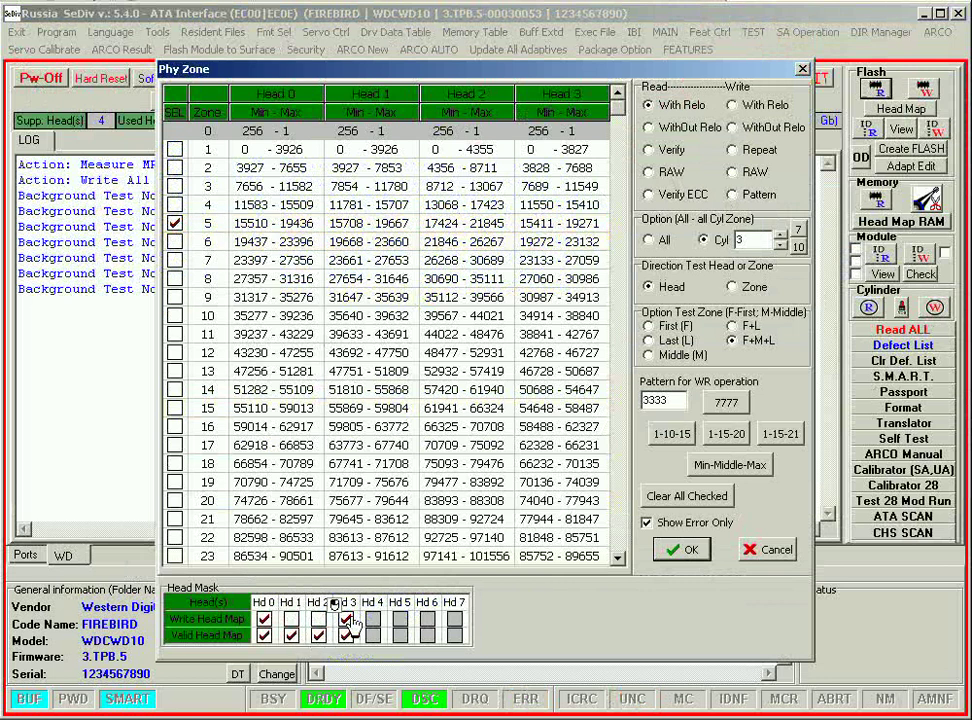
{"action": "left_click", "coordinate": [175, 224]}
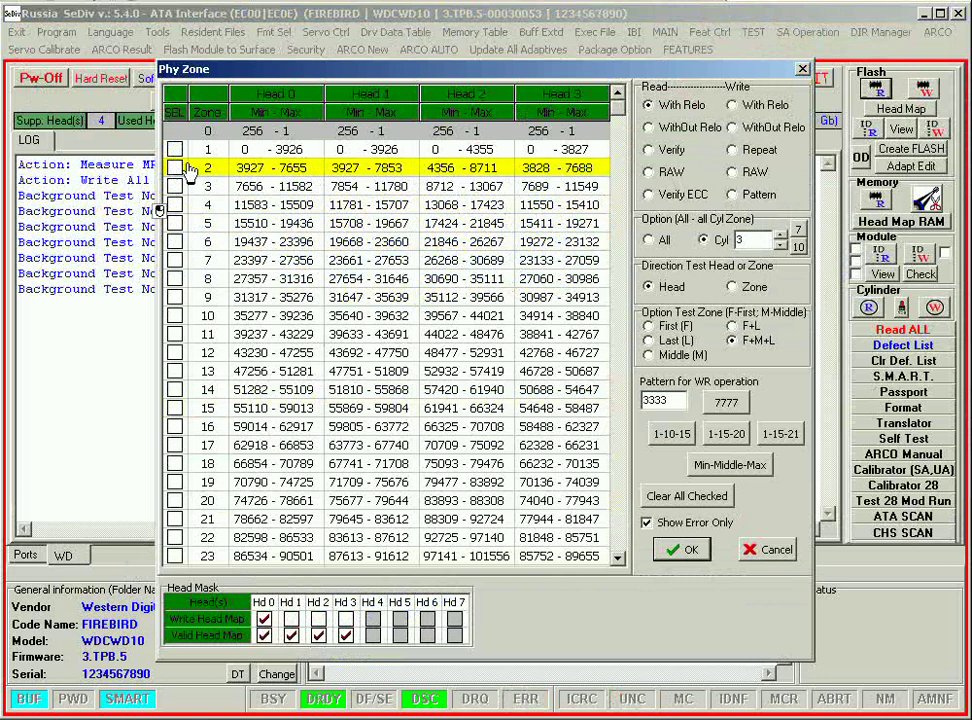
{"action": "left_click", "coordinate": [175, 149]}
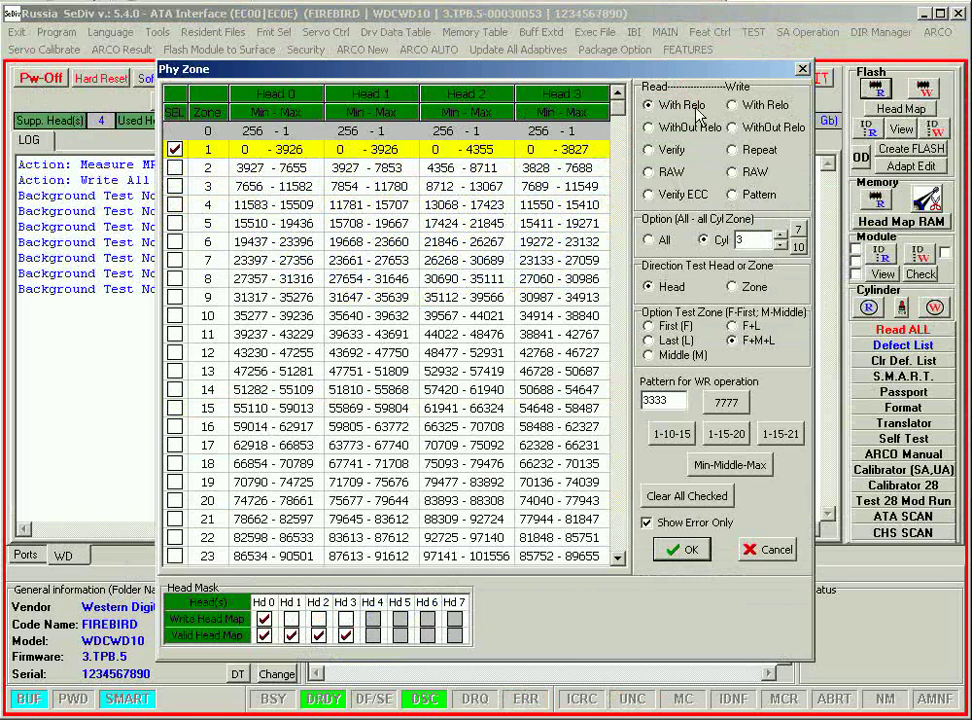
Run the CHS test with the Pattern write operation, and highlight the error descriptions in the first log rows
{"action": "left_click", "coordinate": [768, 128]}
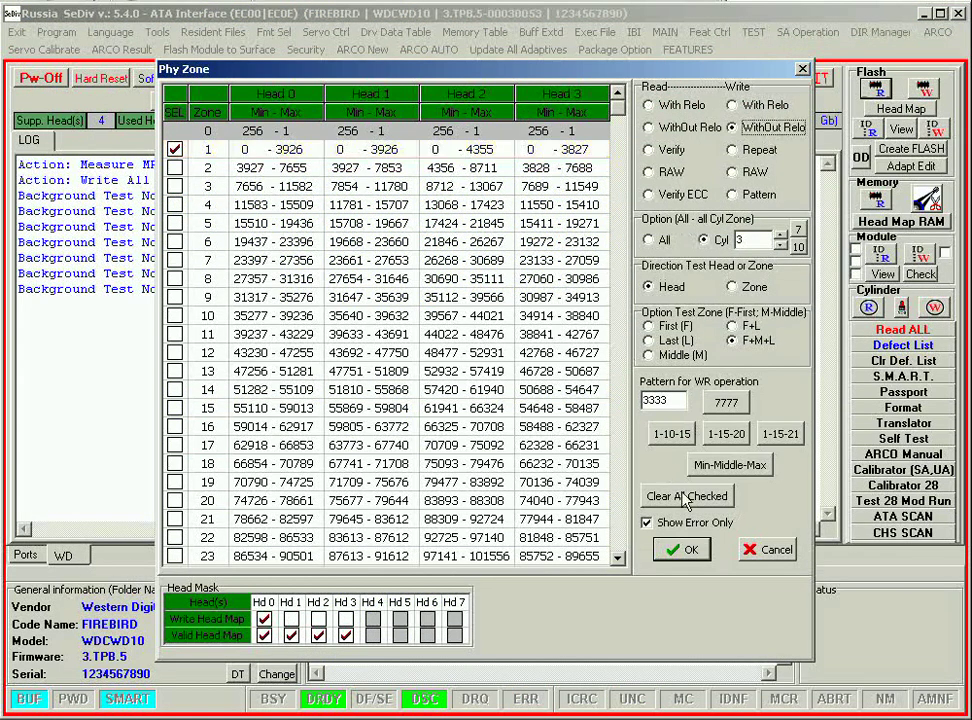
{"action": "left_click", "coordinate": [748, 195]}
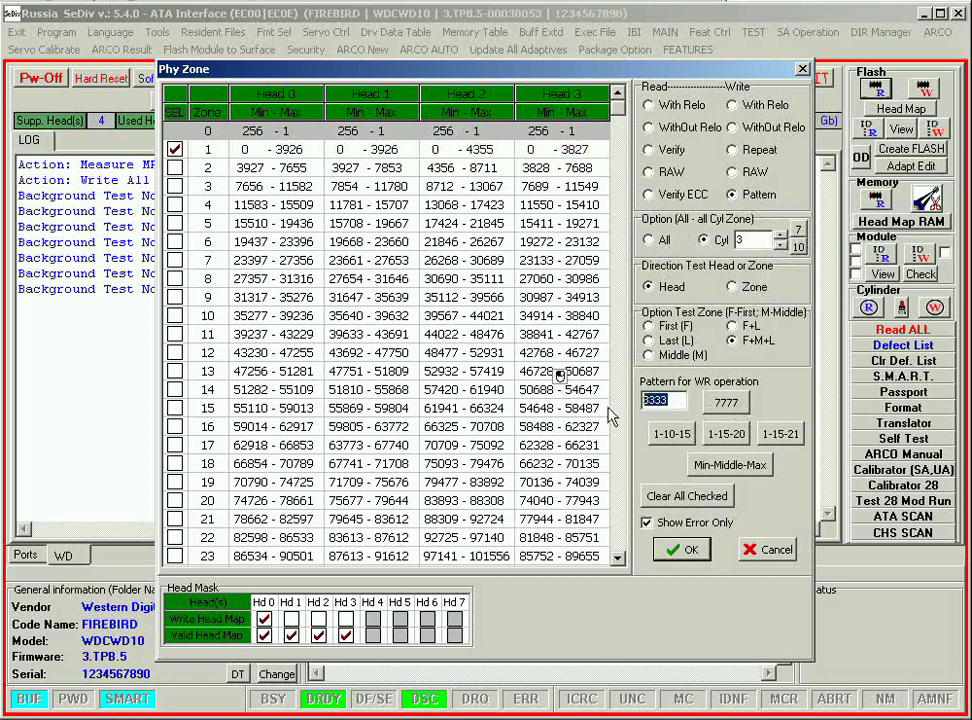
{"action": "key", "text": "Tab"}
{"action": "left_click", "coordinate": [684, 550]}
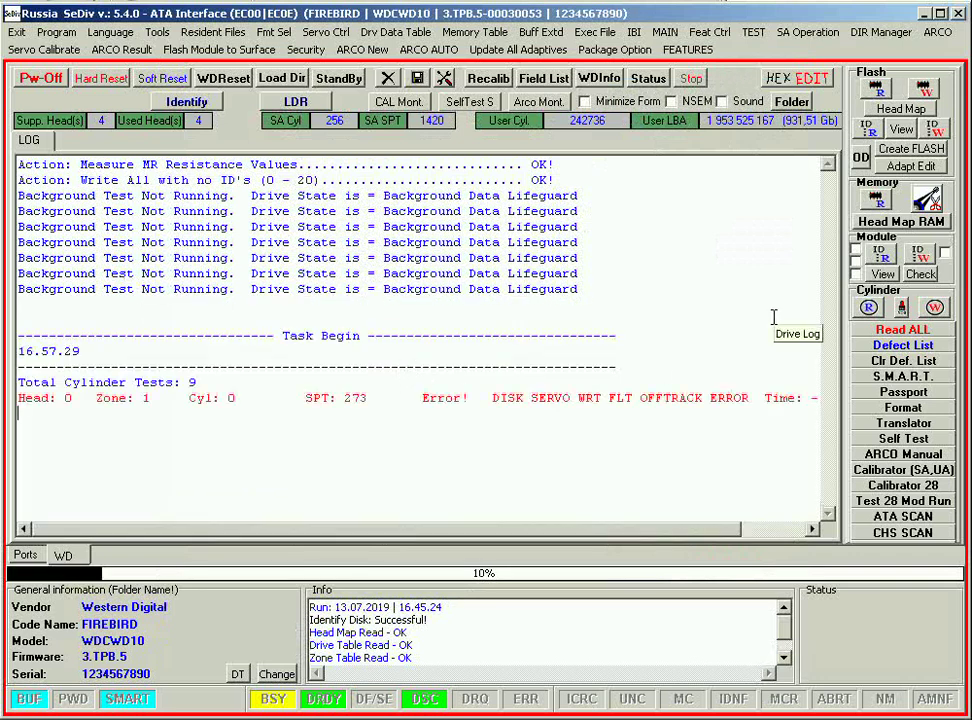
{"action": "left_click_drag", "start_coordinate": [492, 398], "coordinate": [752, 398]}
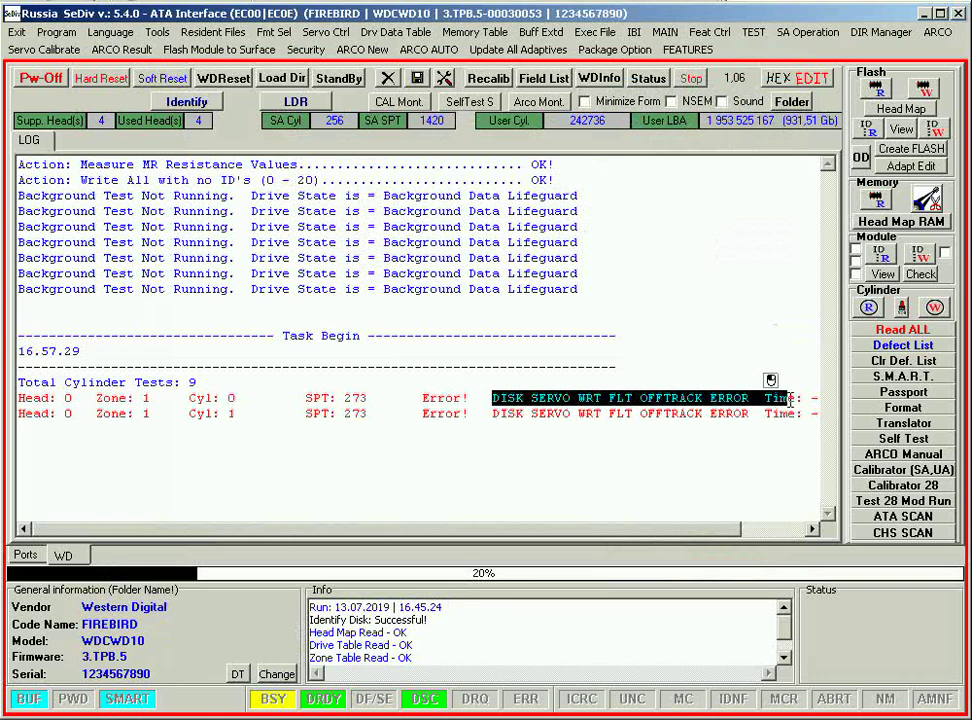
{"action": "left_click_drag", "start_coordinate": [578, 429], "coordinate": [755, 429]}
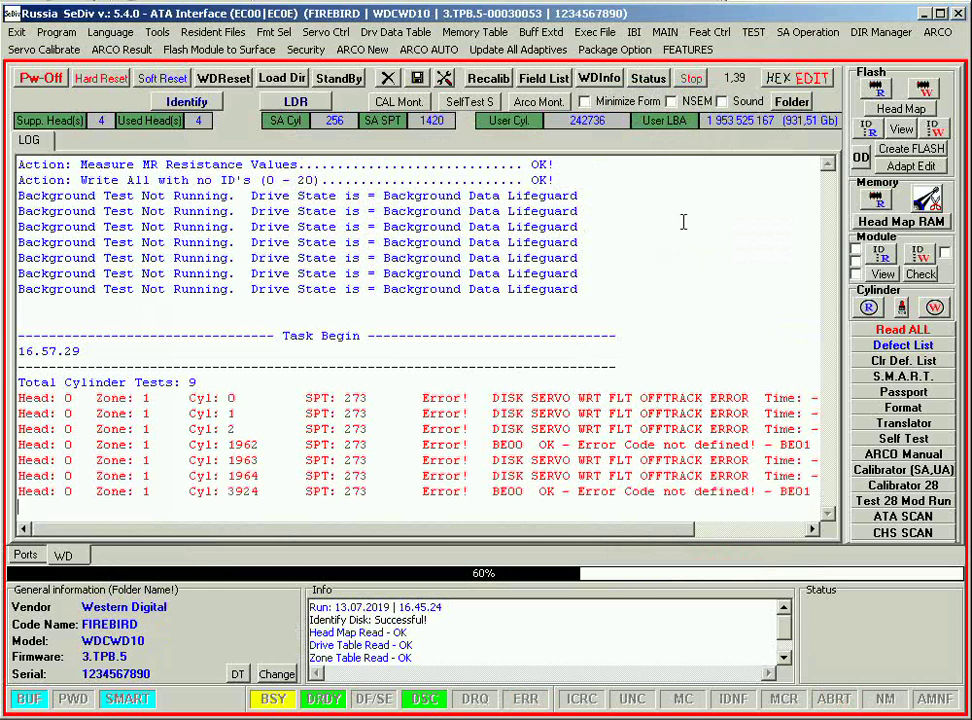
Stop the running CHS write test, soft-reset the drive, and clear the log
{"action": "key", "text": "Escape"}
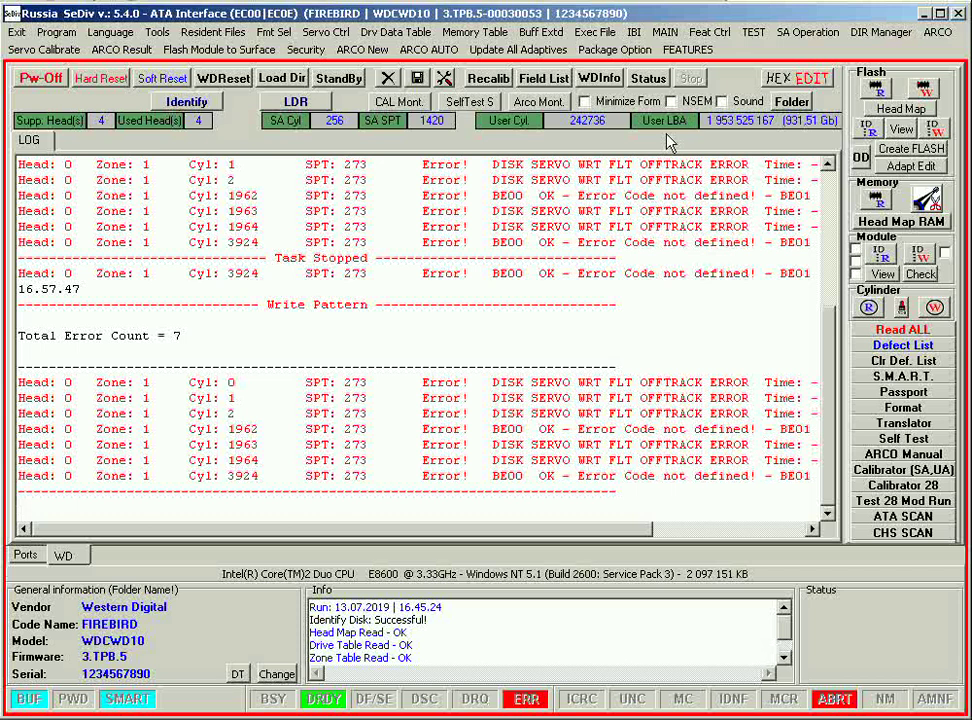
{"action": "left_click", "coordinate": [565, 302]}
{"action": "left_click", "coordinate": [172, 80]}
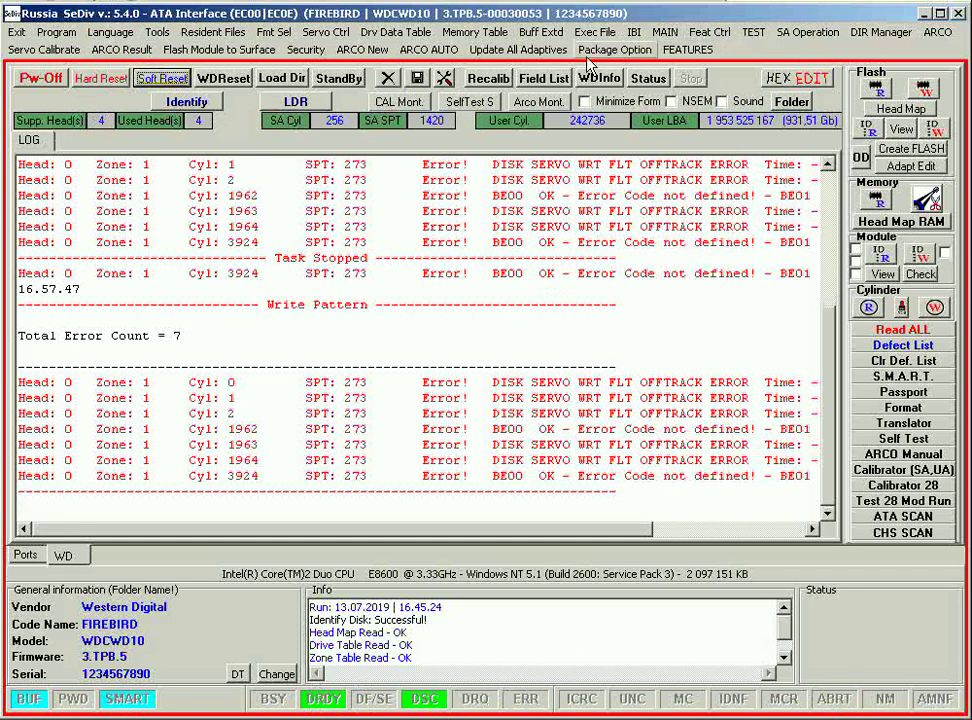
{"action": "left_click", "coordinate": [387, 78]}
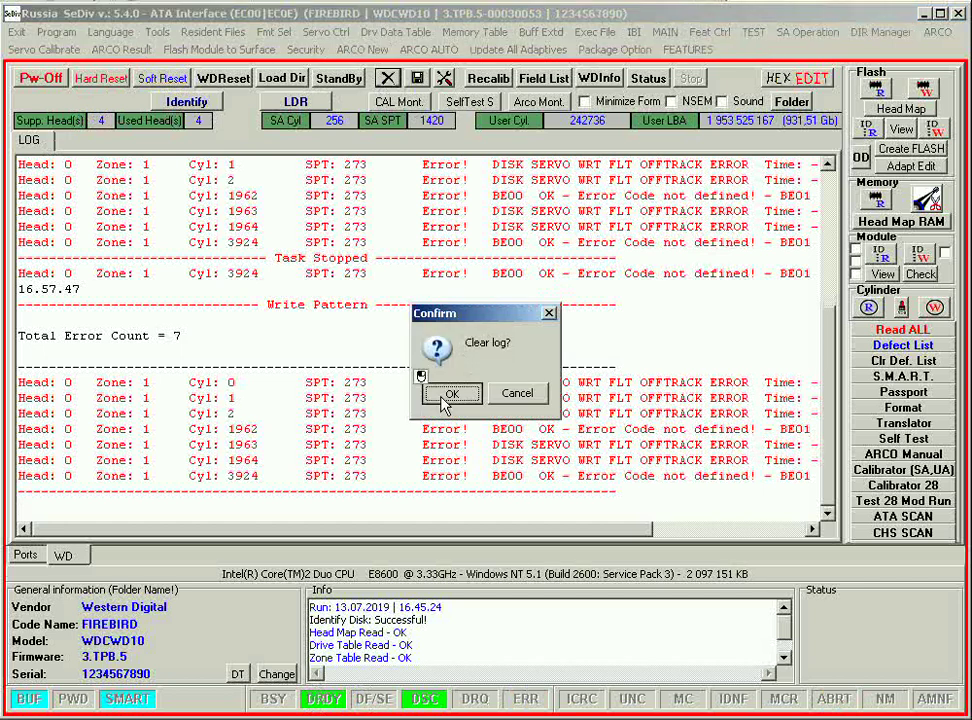
{"action": "left_click", "coordinate": [448, 393]}
Review the available drive tests, and open the SA Self operation and dismiss its dialog
{"action": "left_click", "coordinate": [753, 32]}
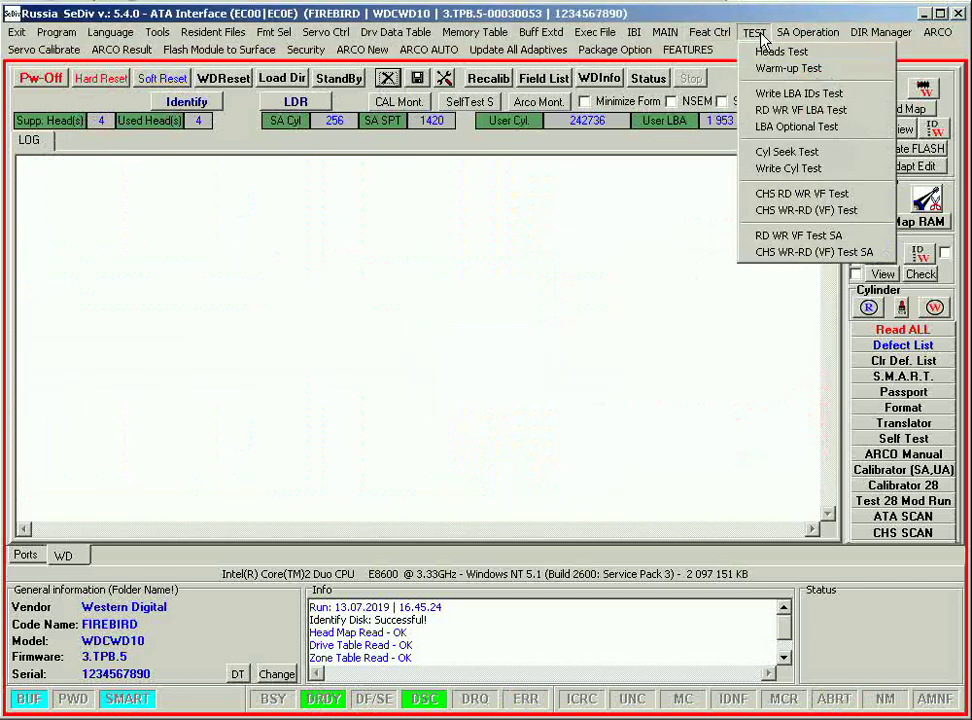
{"action": "mouse_move", "coordinate": [787, 40]}
{"action": "mouse_move", "coordinate": [753, 32]}
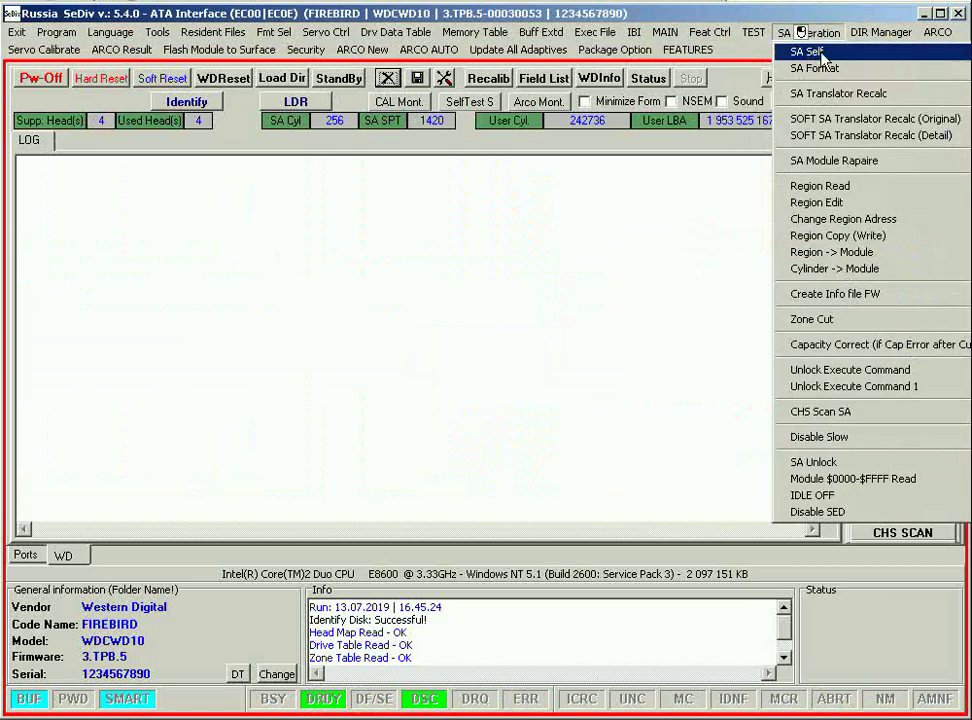
{"action": "left_click", "coordinate": [821, 54]}
{"action": "left_click", "coordinate": [484, 393]}
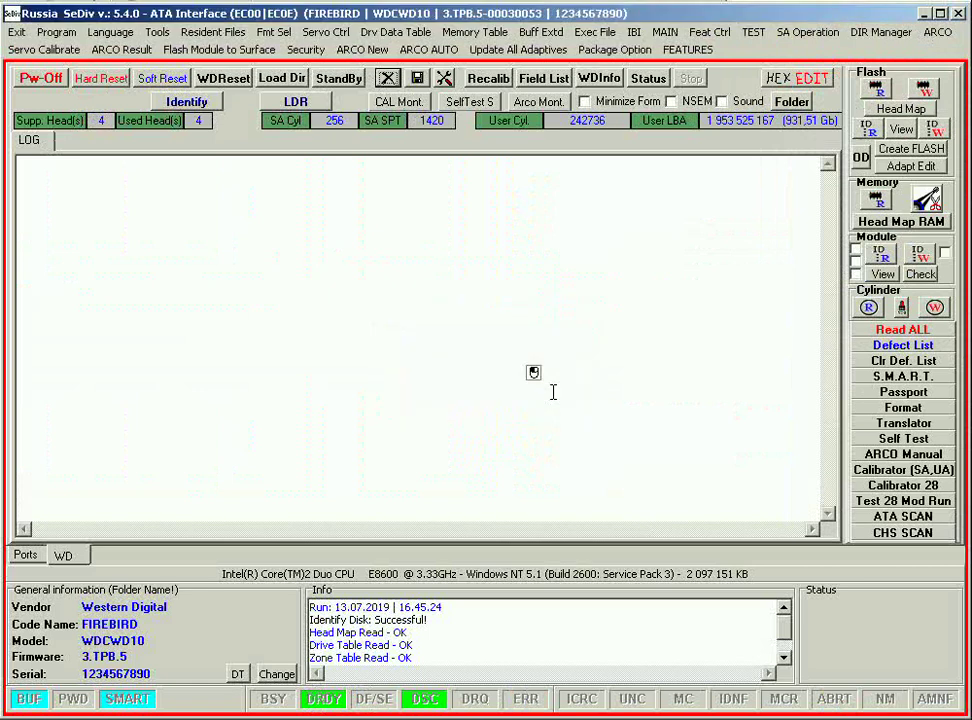
Start SA Format without loading the LDR, load the RPList from Surface Hdd, and cancel at the Format SA Options
{"action": "left_click", "coordinate": [806, 32]}
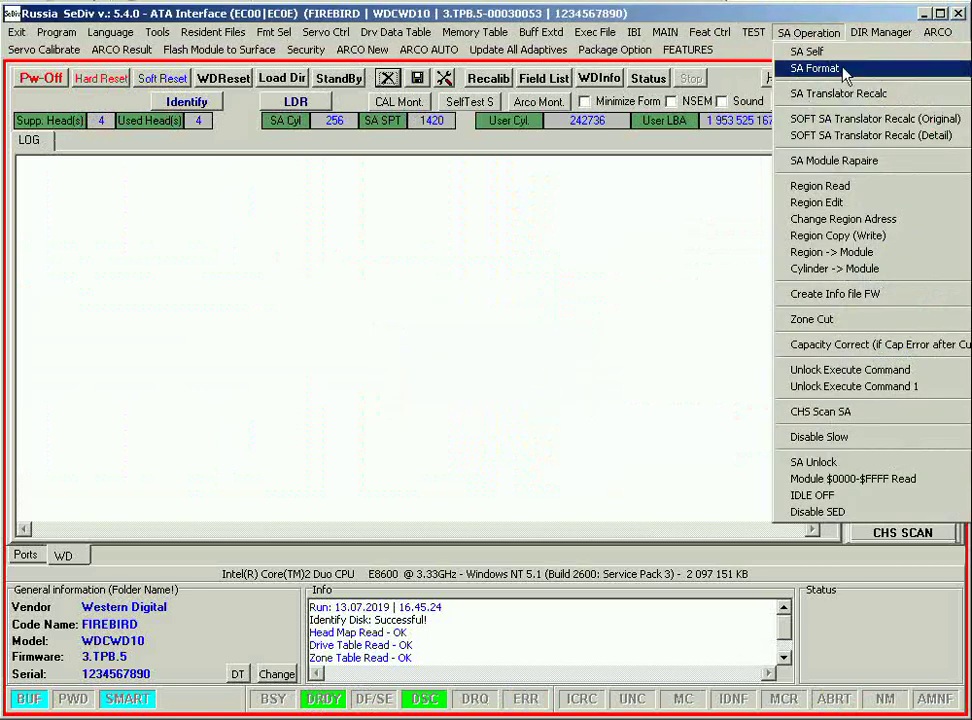
{"action": "left_click", "coordinate": [830, 69]}
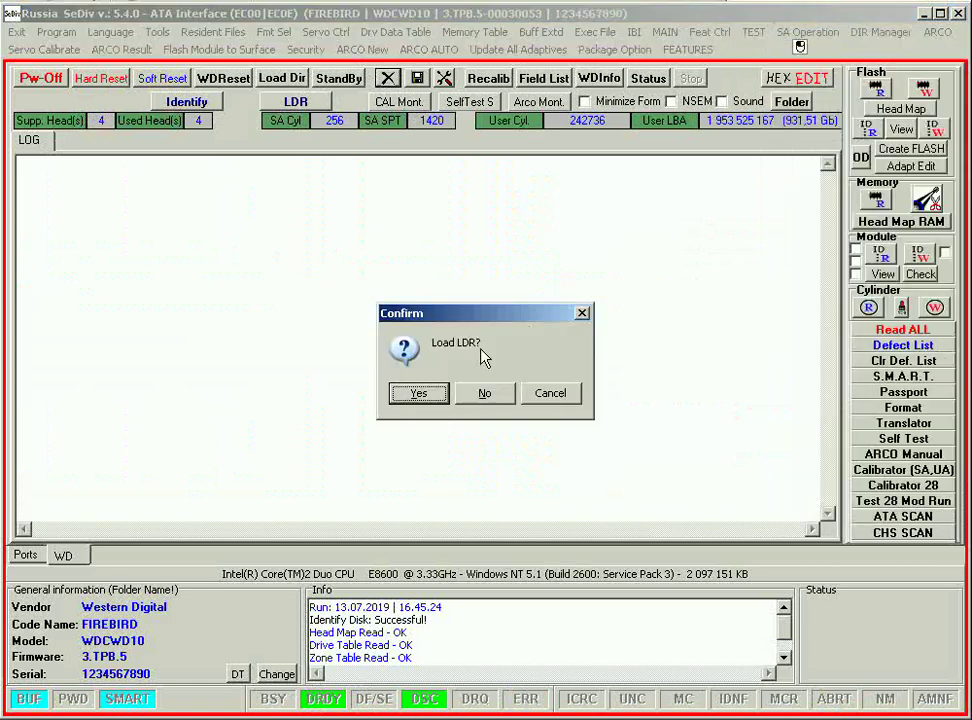
{"action": "left_click", "coordinate": [496, 395]}
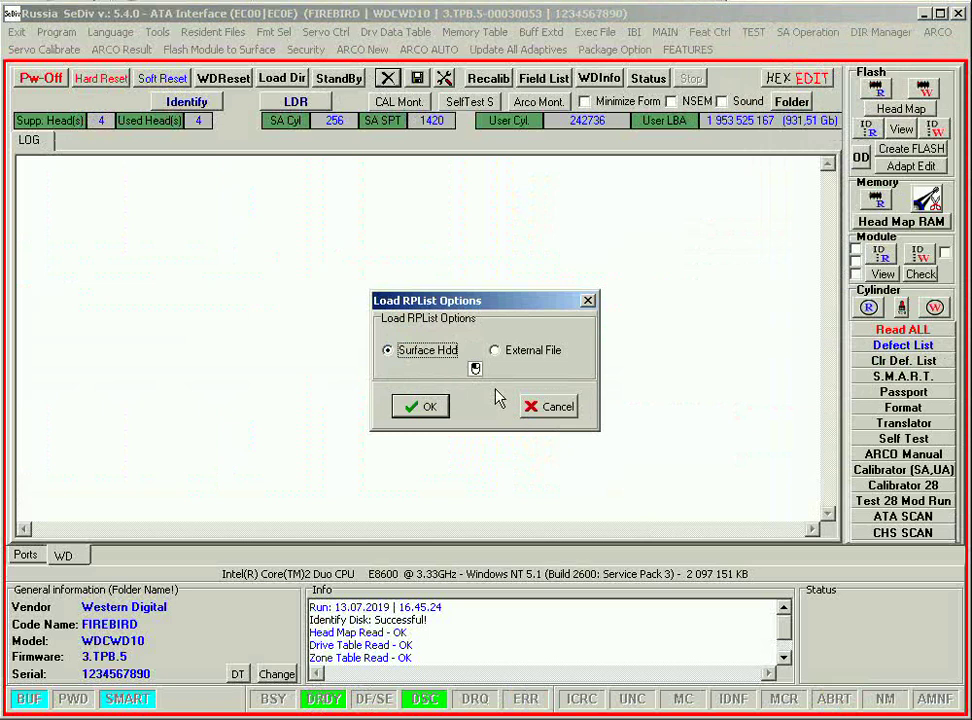
{"action": "left_click", "coordinate": [418, 408]}
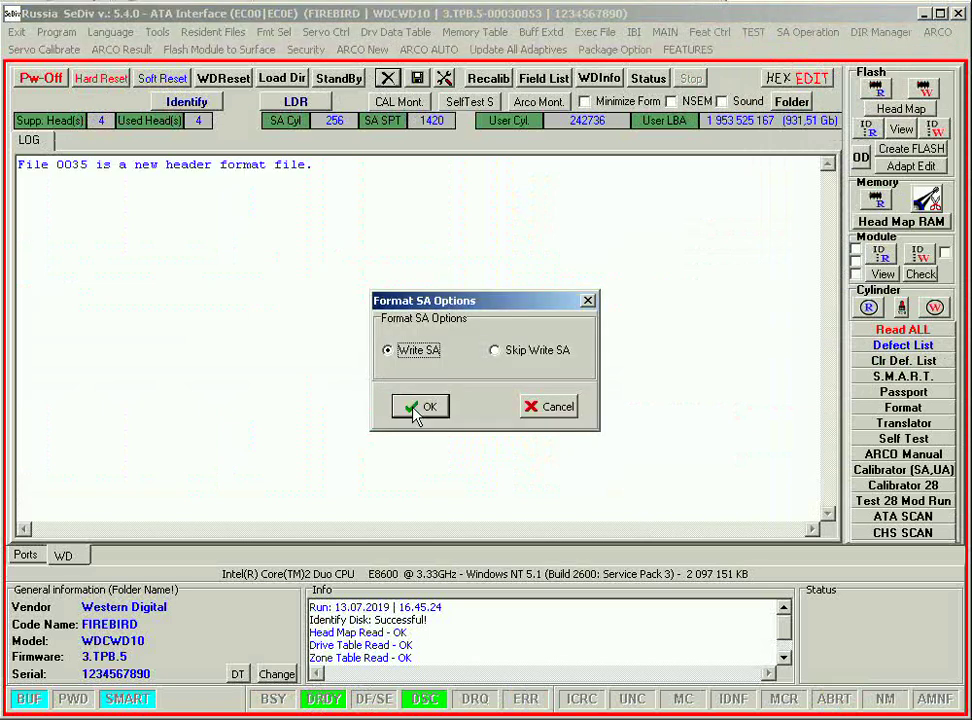
{"action": "left_click", "coordinate": [561, 412]}
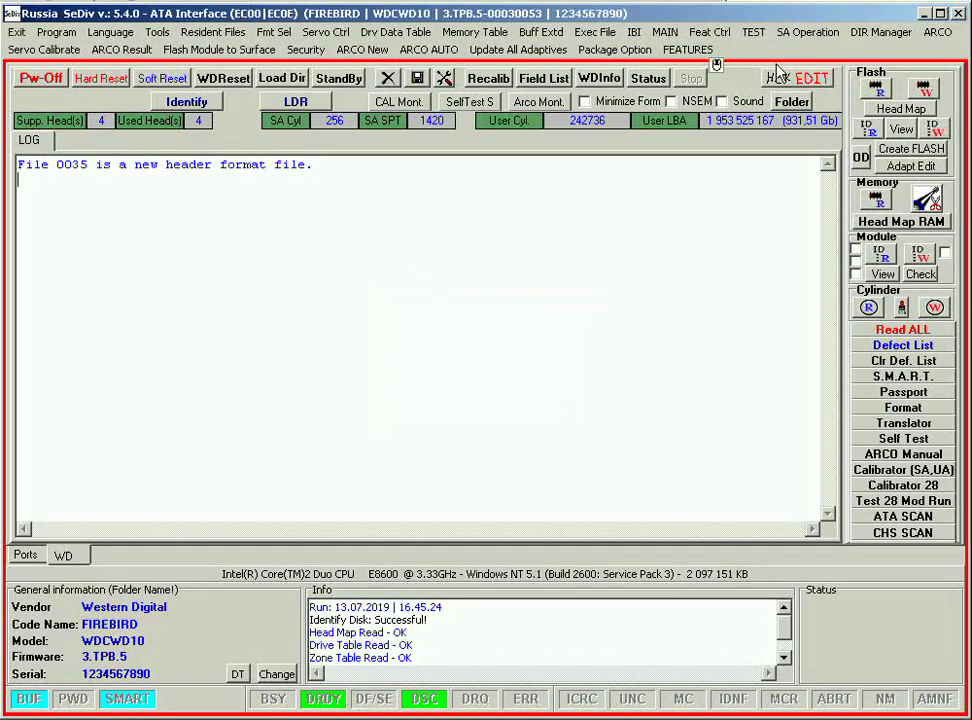
Examine the available SA operations, from SA Translator Recalc to the region commands
{"action": "left_click", "coordinate": [808, 32]}
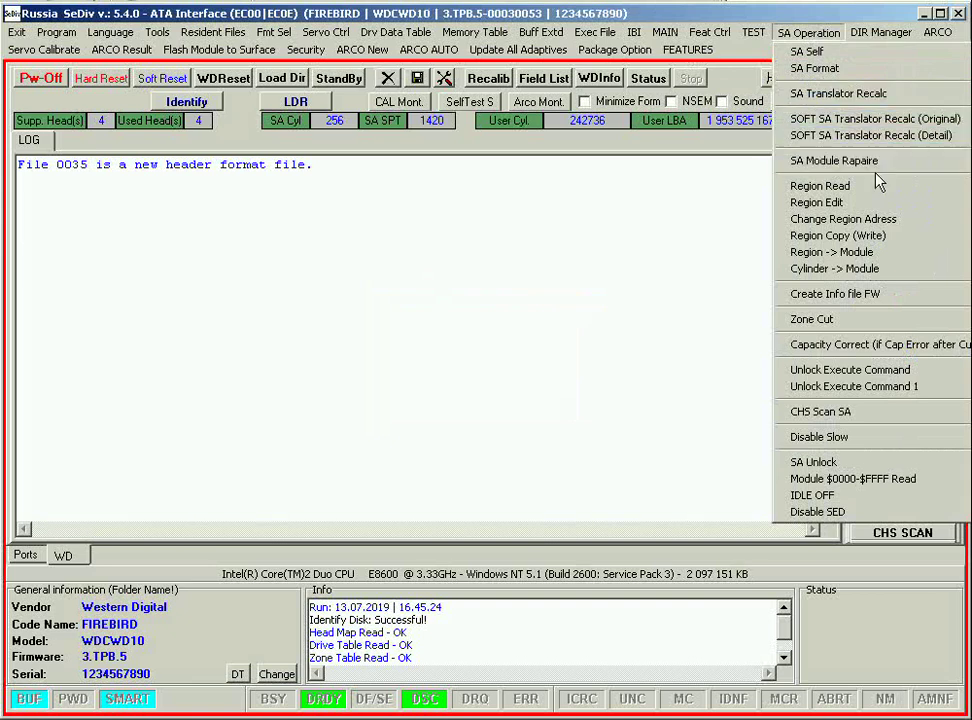
Read region 0 of the $0B region table with only that region selected, and soft-reset the drive
{"action": "mouse_move", "coordinate": [878, 192]}
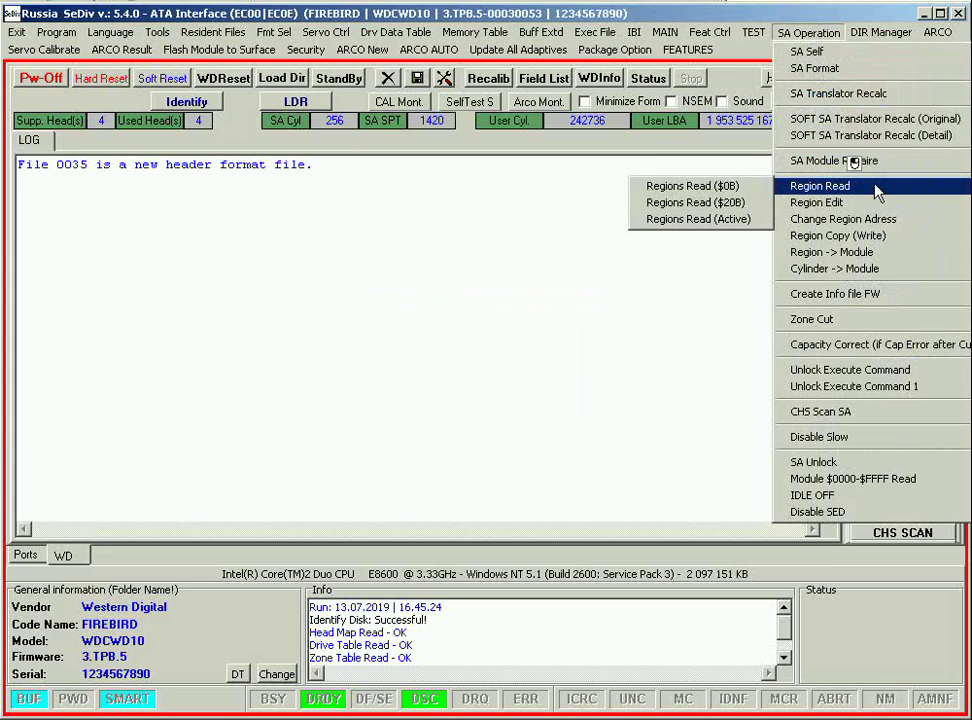
{"action": "left_click", "coordinate": [692, 186]}
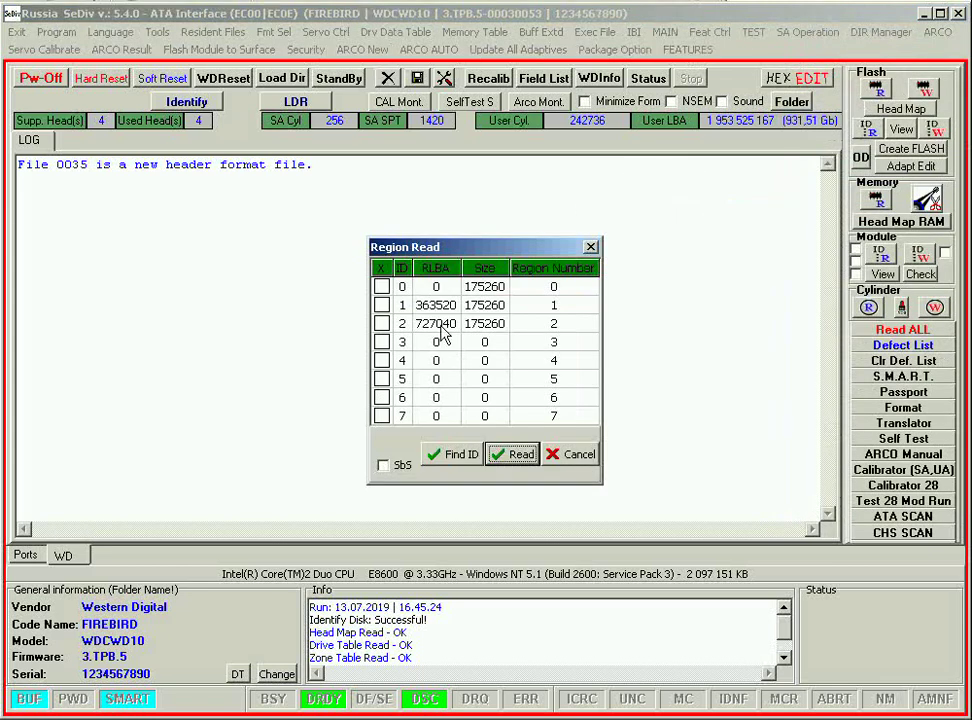
{"action": "left_click", "coordinate": [381, 288]}
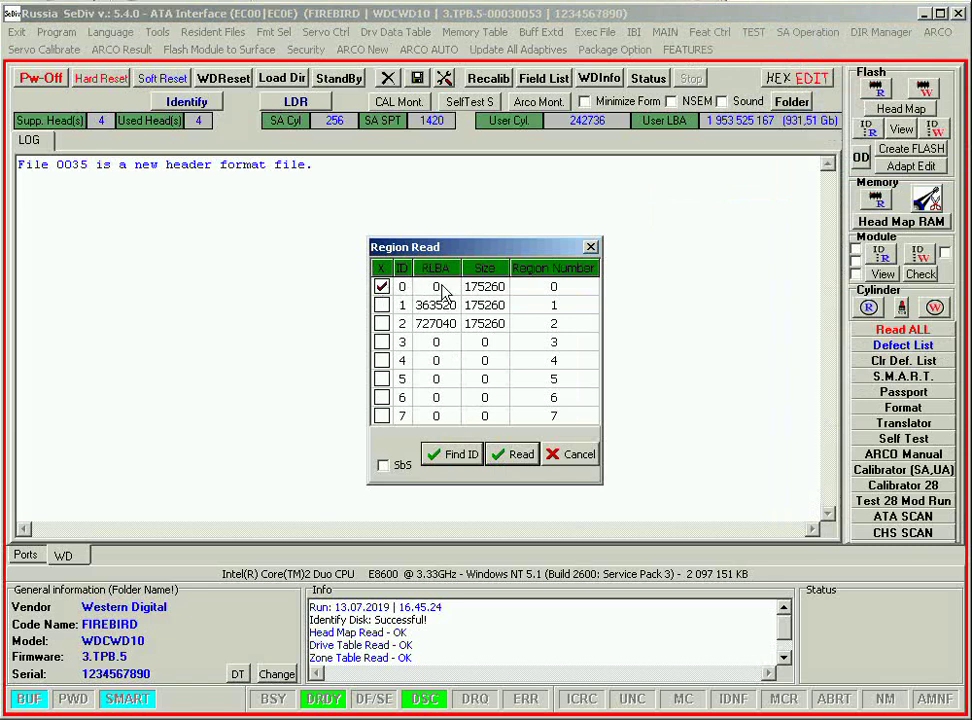
{"action": "left_click", "coordinate": [381, 305]}
{"action": "left_click", "coordinate": [381, 323]}
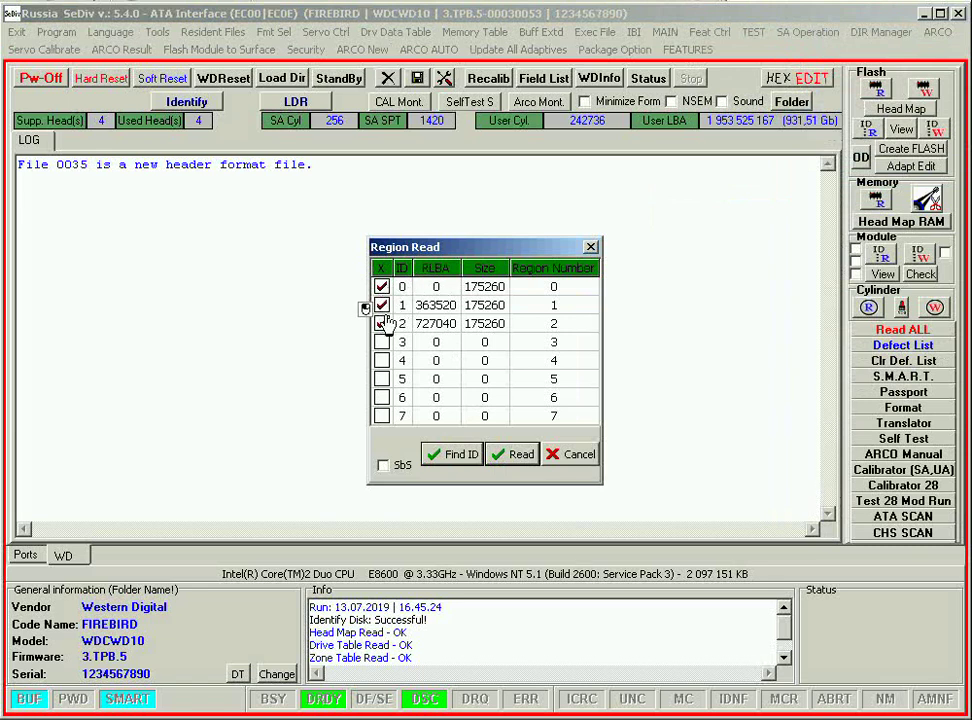
{"action": "left_click", "coordinate": [381, 287]}
{"action": "left_click", "coordinate": [381, 305]}
{"action": "left_click", "coordinate": [381, 323]}
{"action": "left_click", "coordinate": [381, 287]}
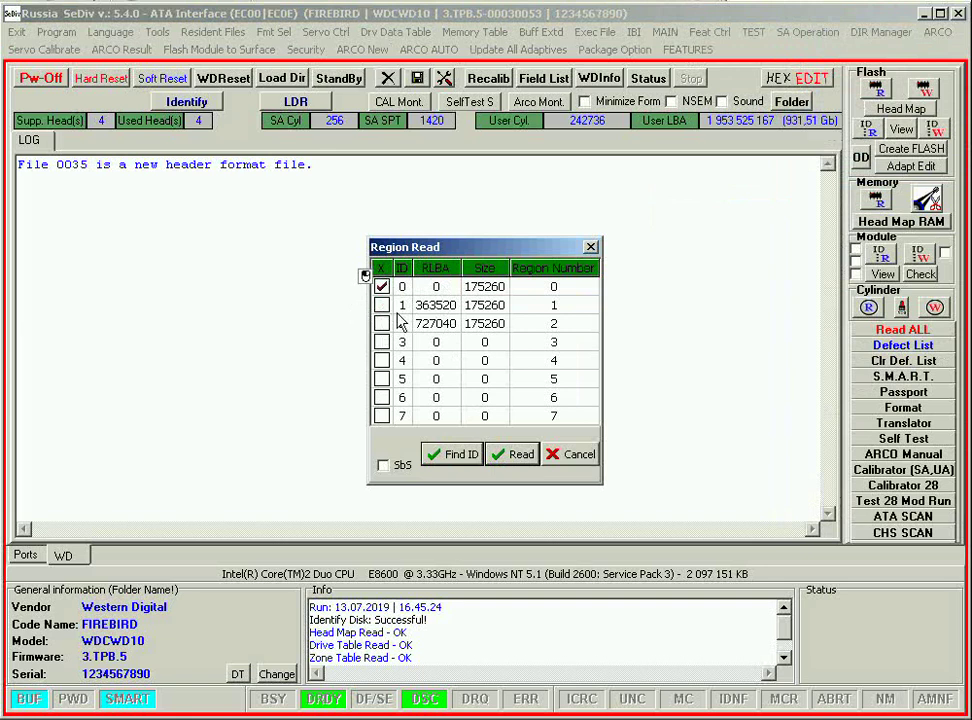
{"action": "left_click", "coordinate": [508, 458]}
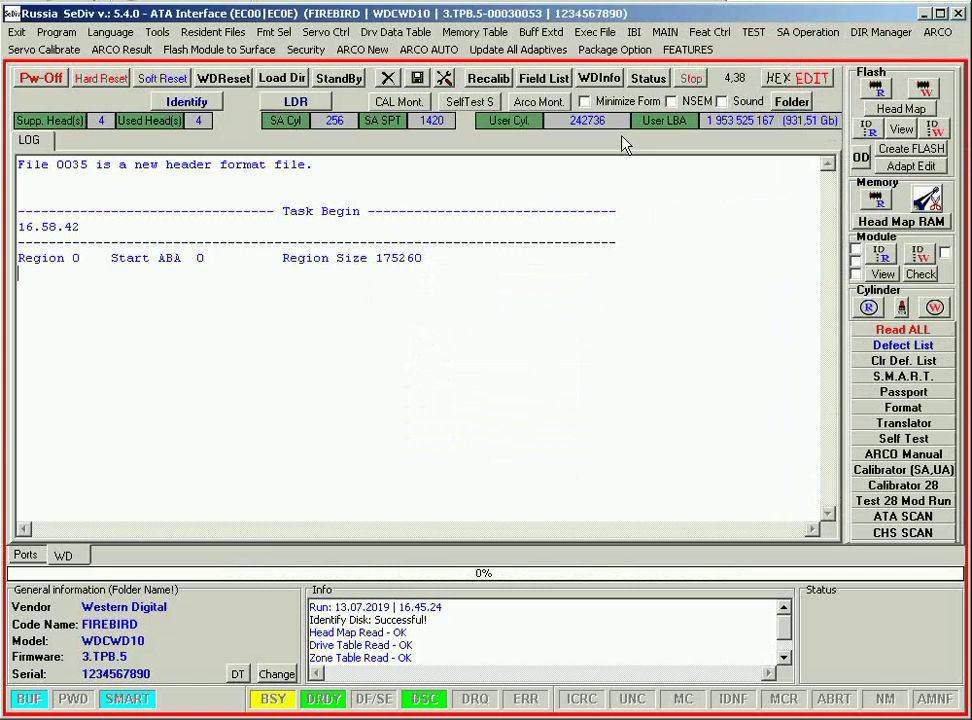
{"action": "left_click_drag", "start_coordinate": [135, 258], "coordinate": [445, 258]}
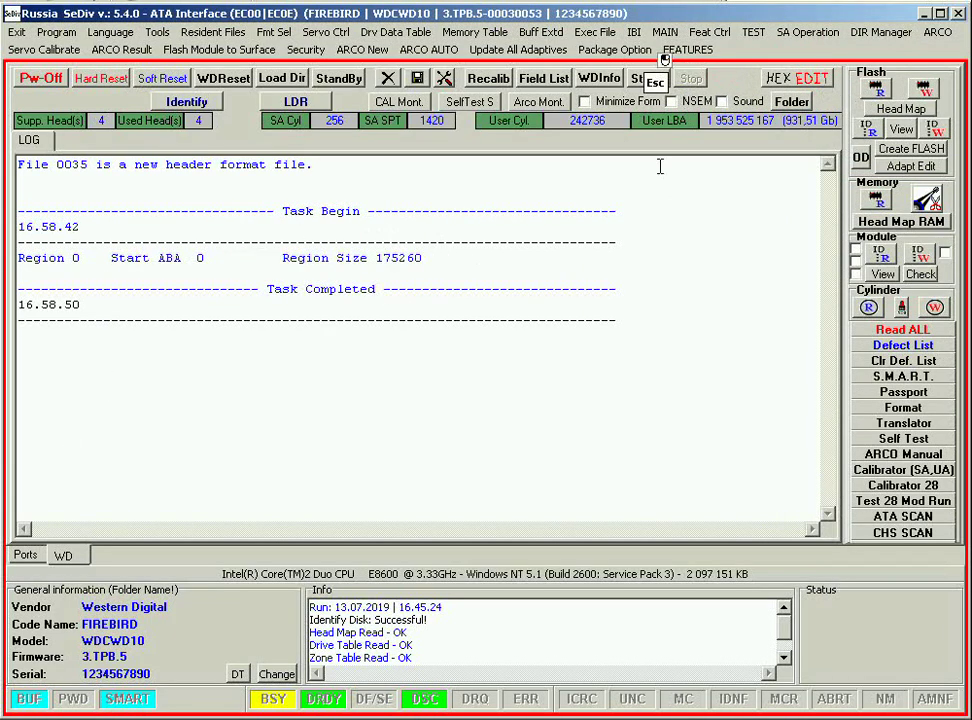
{"action": "left_click", "coordinate": [155, 78]}
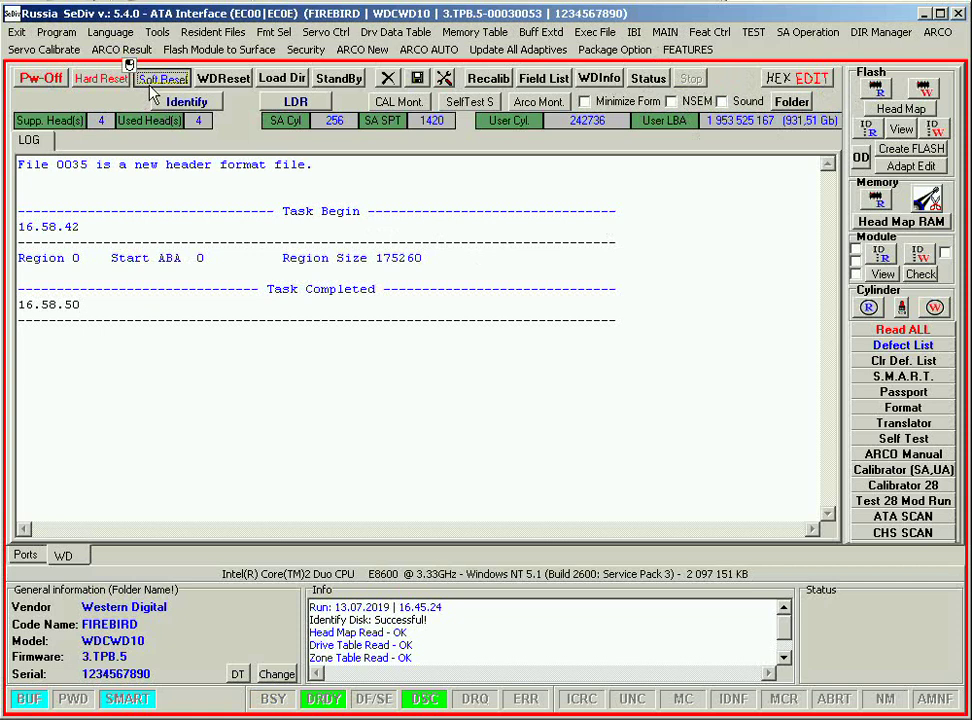
Start reading region 1 of the $0B region table and stop the read task
{"action": "left_click", "coordinate": [806, 33]}
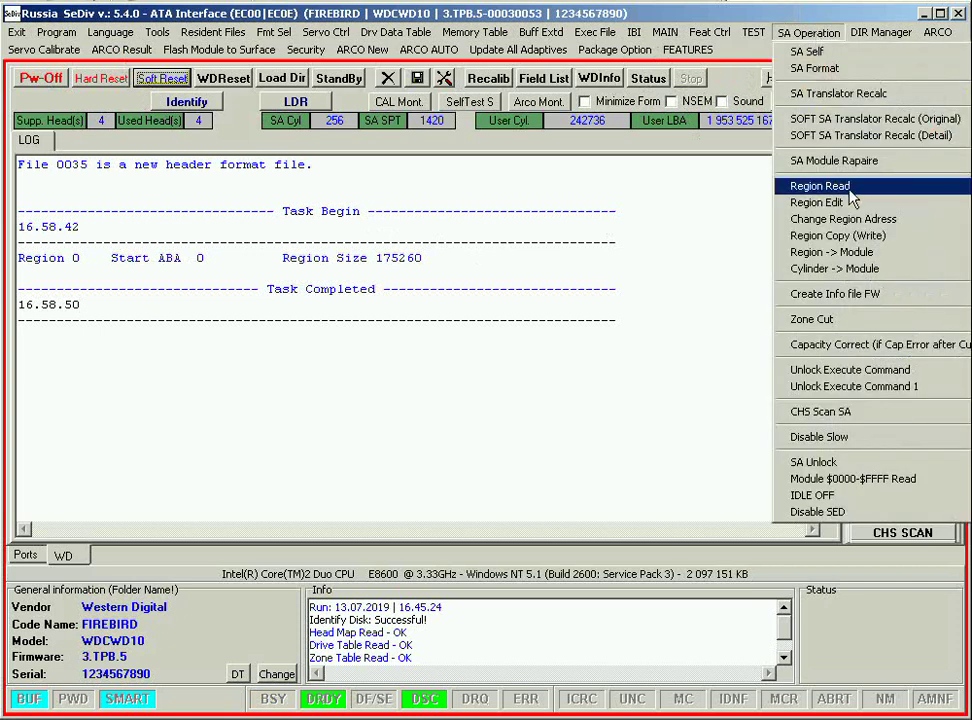
{"action": "mouse_move", "coordinate": [780, 186]}
{"action": "left_click", "coordinate": [693, 186]}
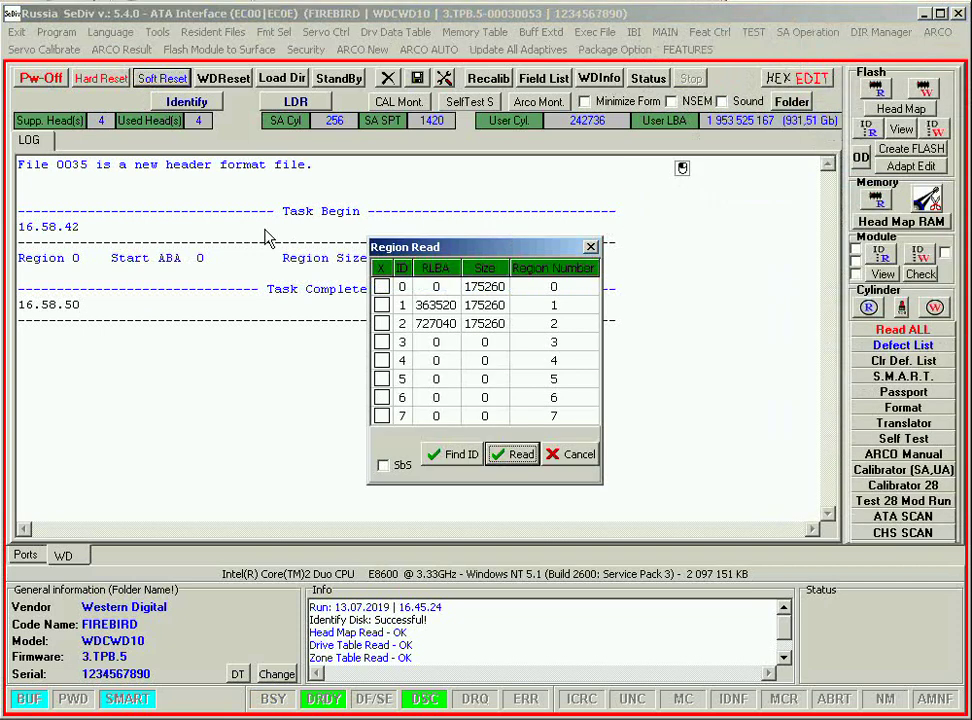
{"action": "left_click", "coordinate": [381, 305]}
{"action": "left_click", "coordinate": [505, 454]}
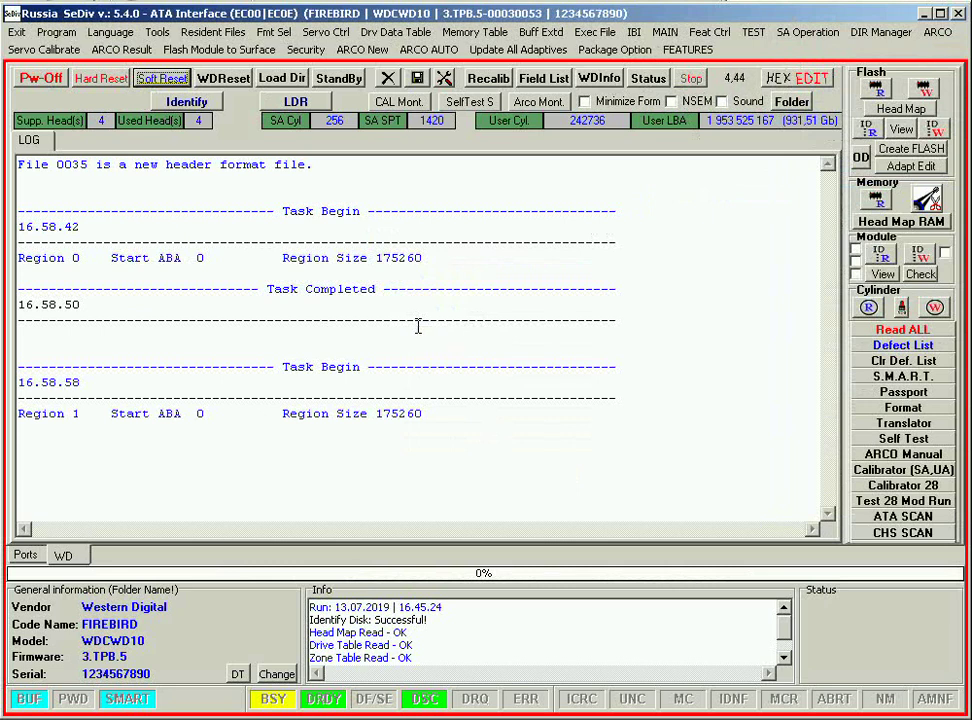
{"action": "left_click", "coordinate": [692, 80]}
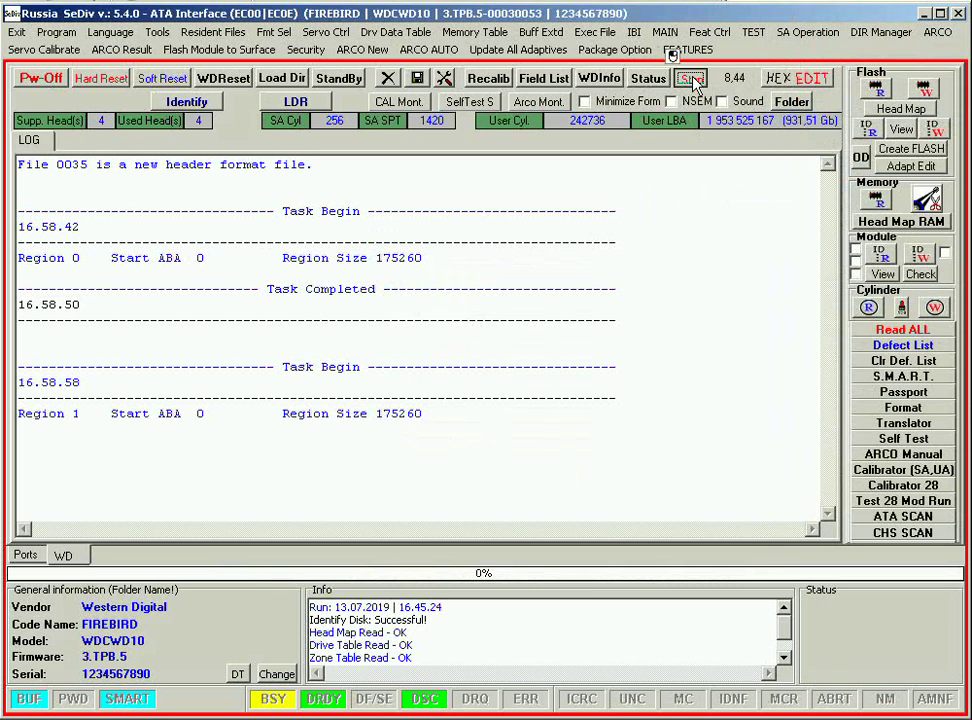
{"action": "left_click", "coordinate": [690, 80]}
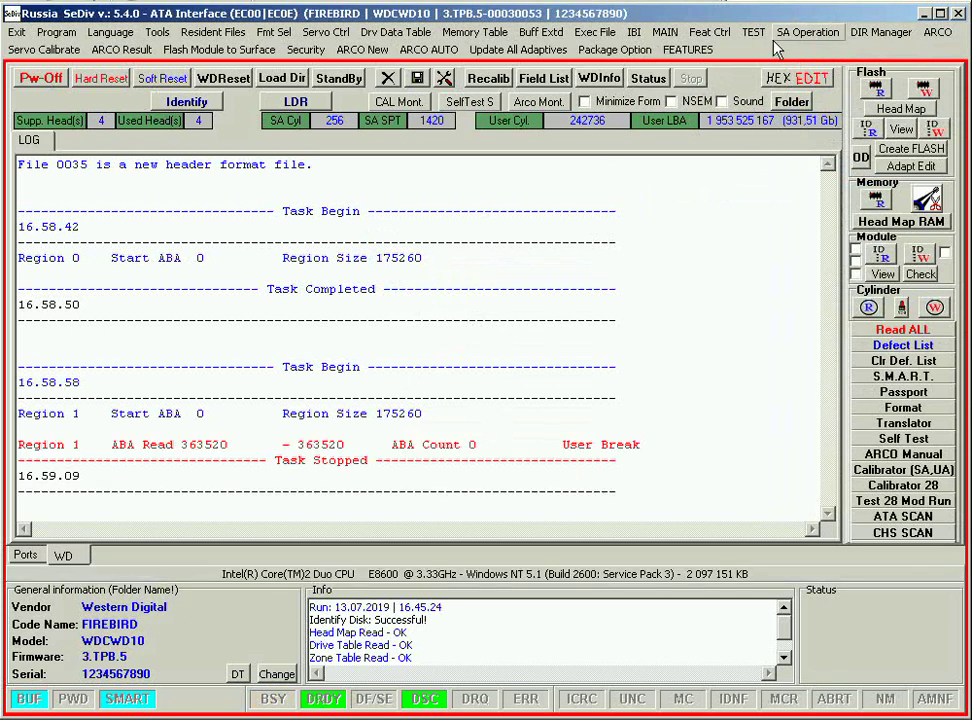
Set region 0's RLBA to 1 in the $0B region table and write the change to the drive
{"action": "left_click", "coordinate": [808, 32]}
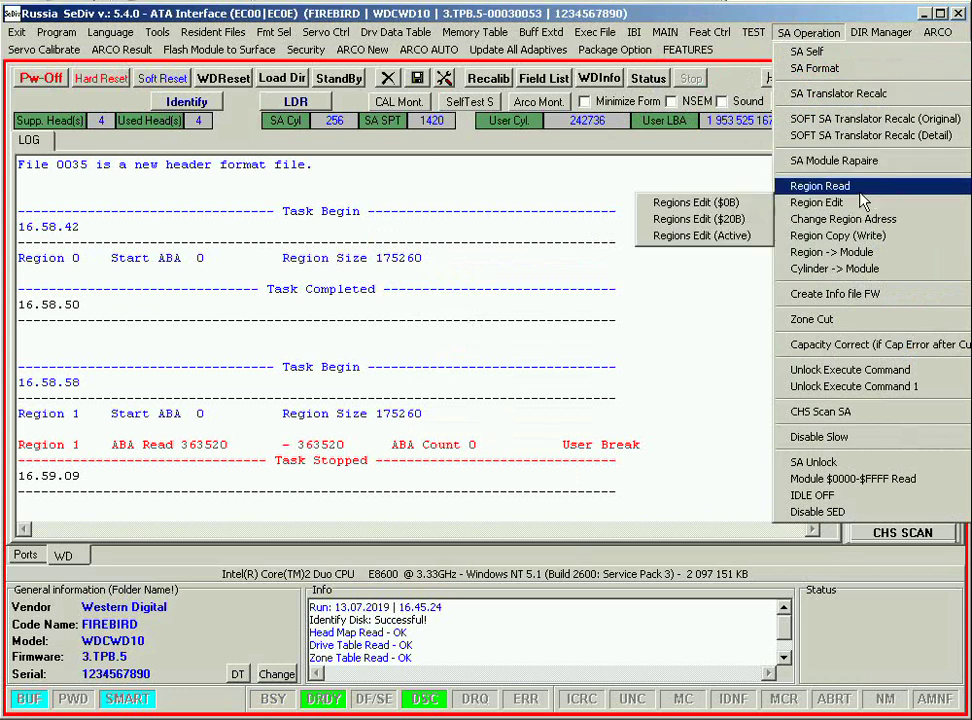
{"action": "left_click", "coordinate": [698, 203]}
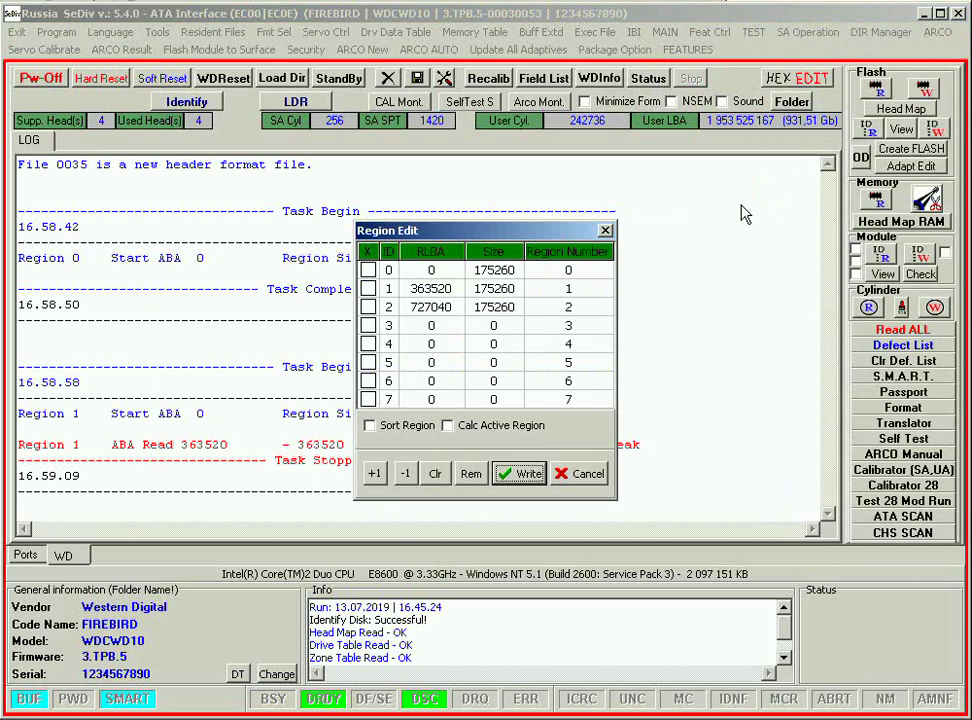
{"action": "left_click", "coordinate": [369, 271]}
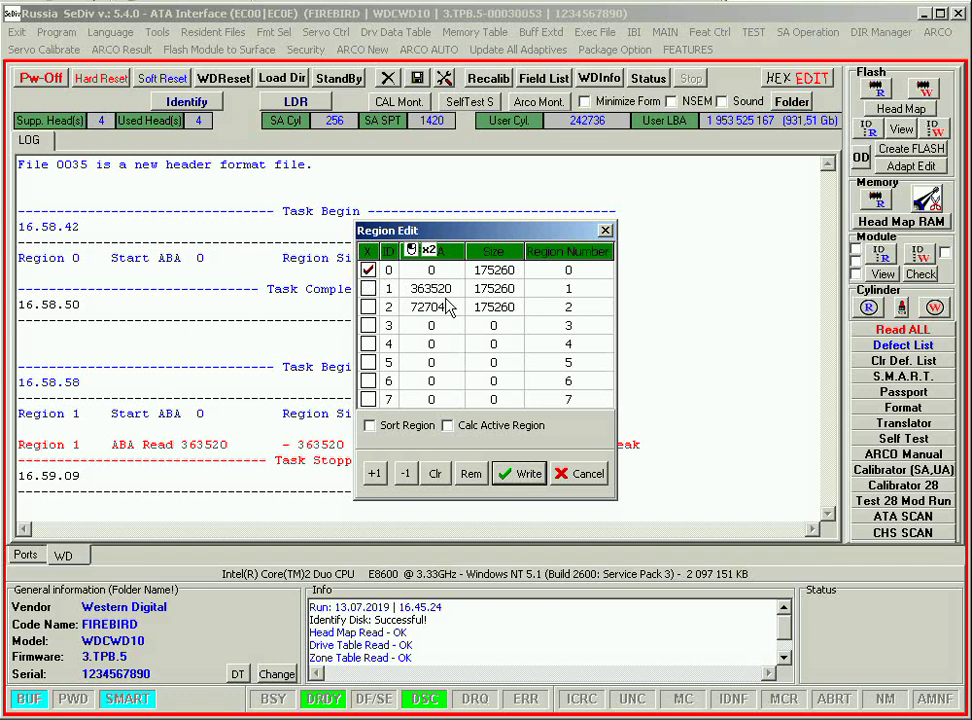
{"action": "double_click", "coordinate": [432, 271]}
{"action": "type", "text": "1"}
{"action": "key", "text": "Return"}
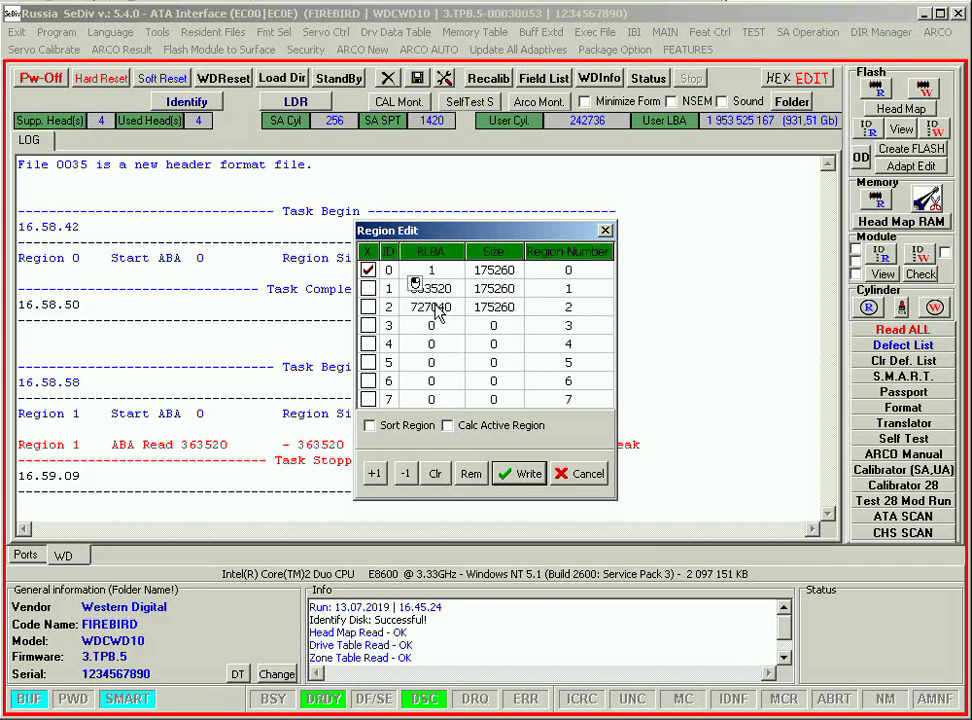
{"action": "left_click", "coordinate": [507, 479]}
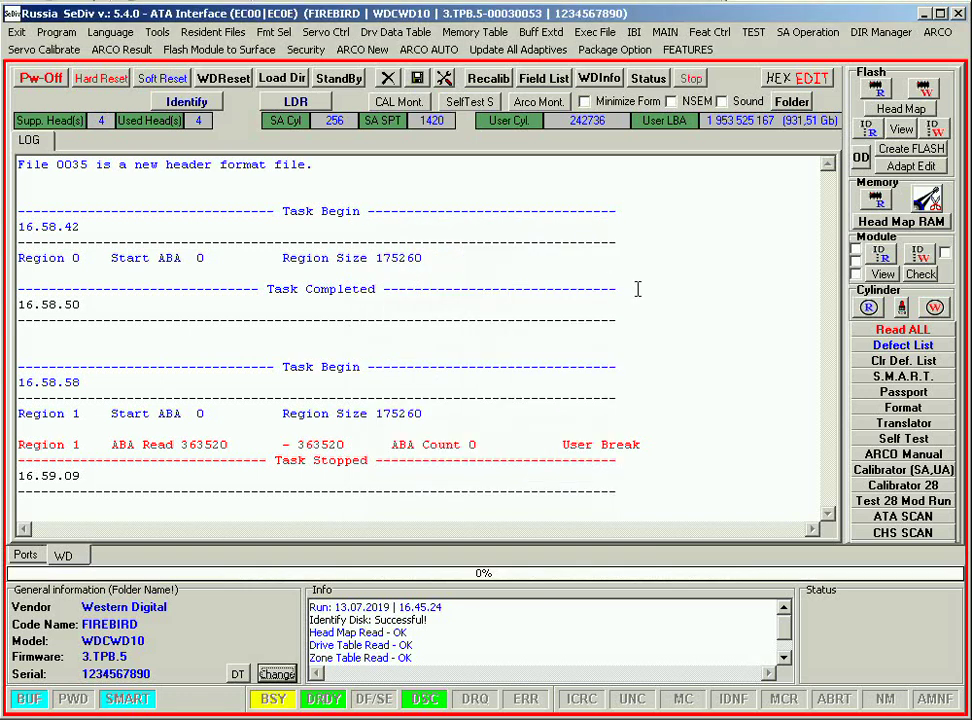
Set region 0's RLBA back to 0 in the $0B region table and write it to the drive
{"action": "left_click", "coordinate": [808, 32]}
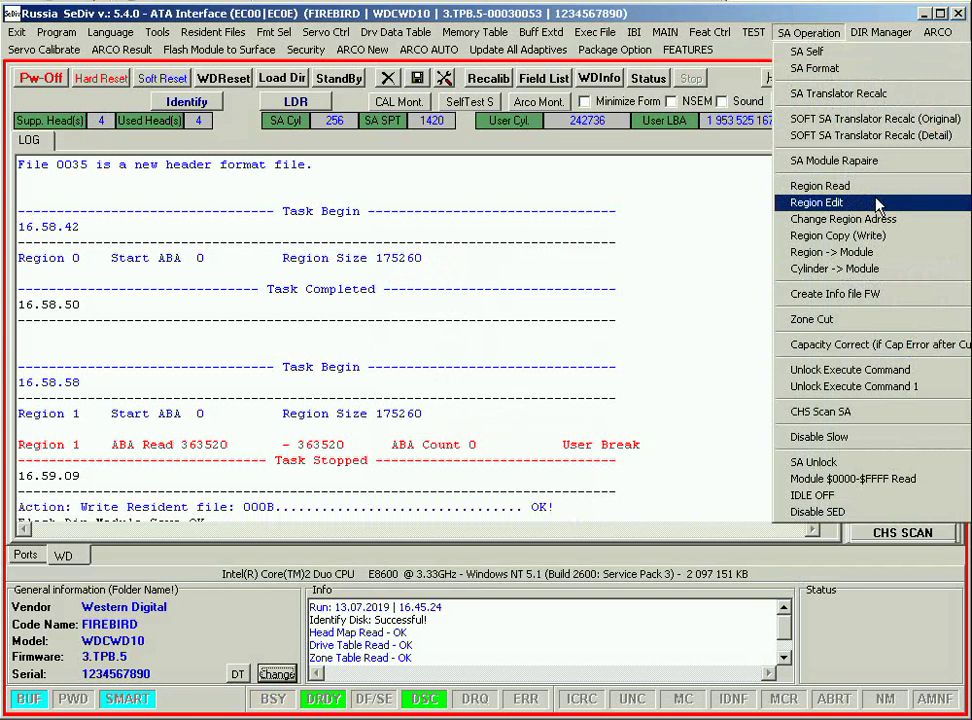
{"action": "mouse_move", "coordinate": [878, 204]}
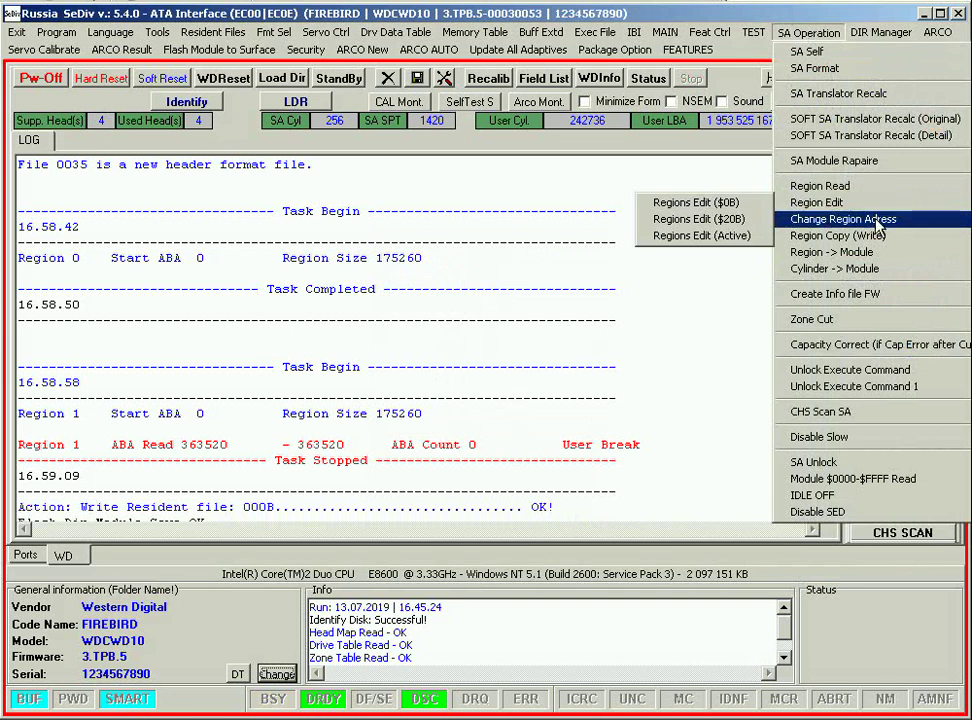
{"action": "mouse_move", "coordinate": [826, 202]}
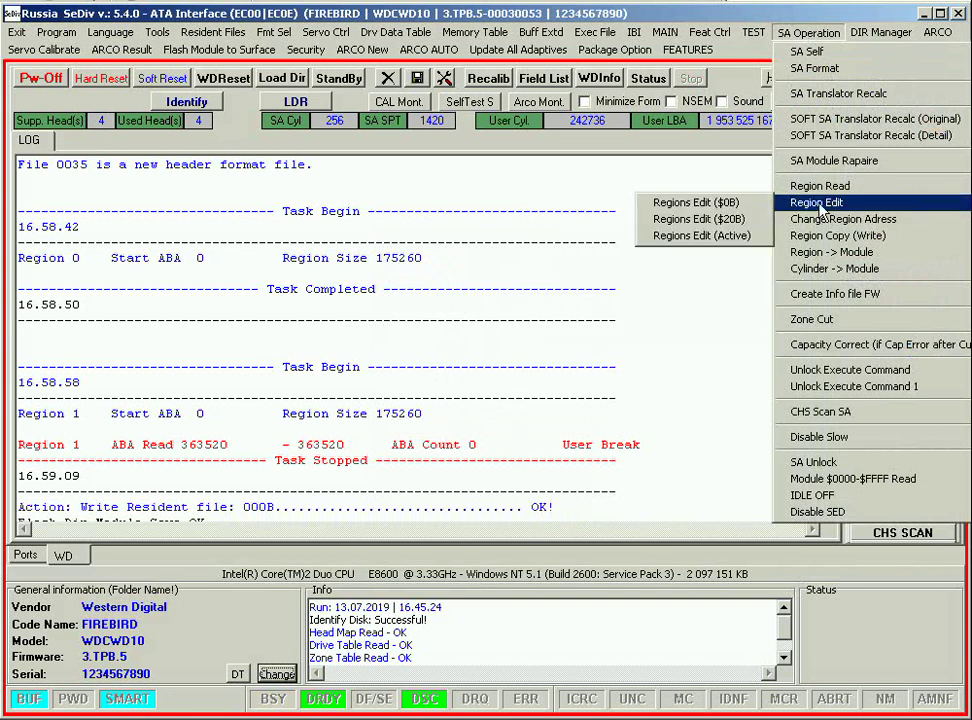
{"action": "left_click", "coordinate": [705, 201]}
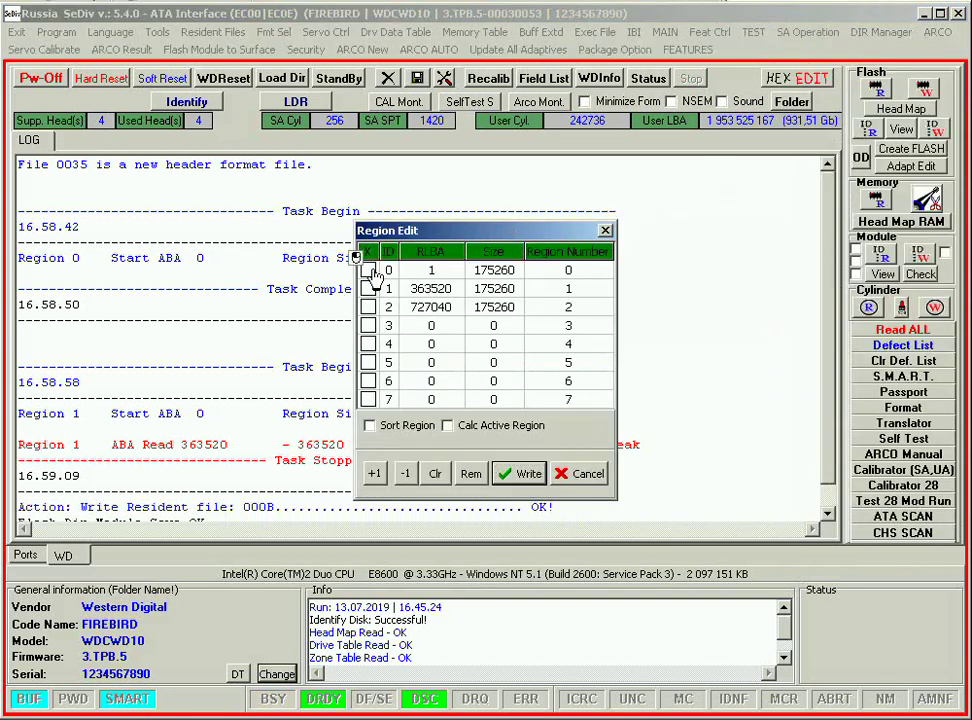
{"action": "left_click", "coordinate": [368, 270]}
{"action": "double_click", "coordinate": [430, 270]}
{"action": "key", "text": "shift+Home"}
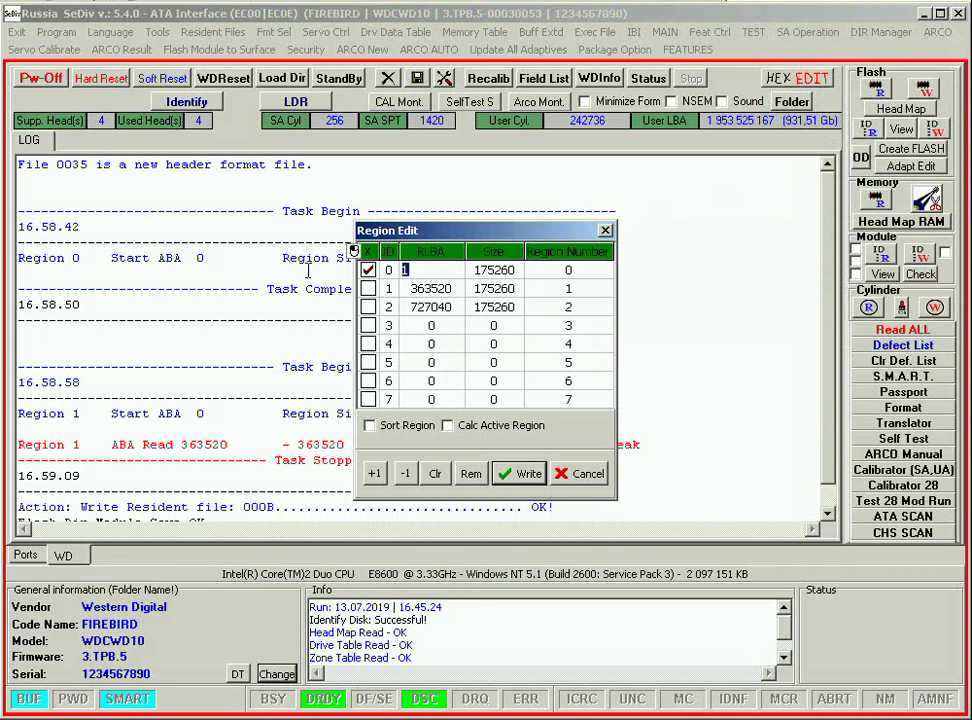
{"action": "left_click", "coordinate": [505, 473]}
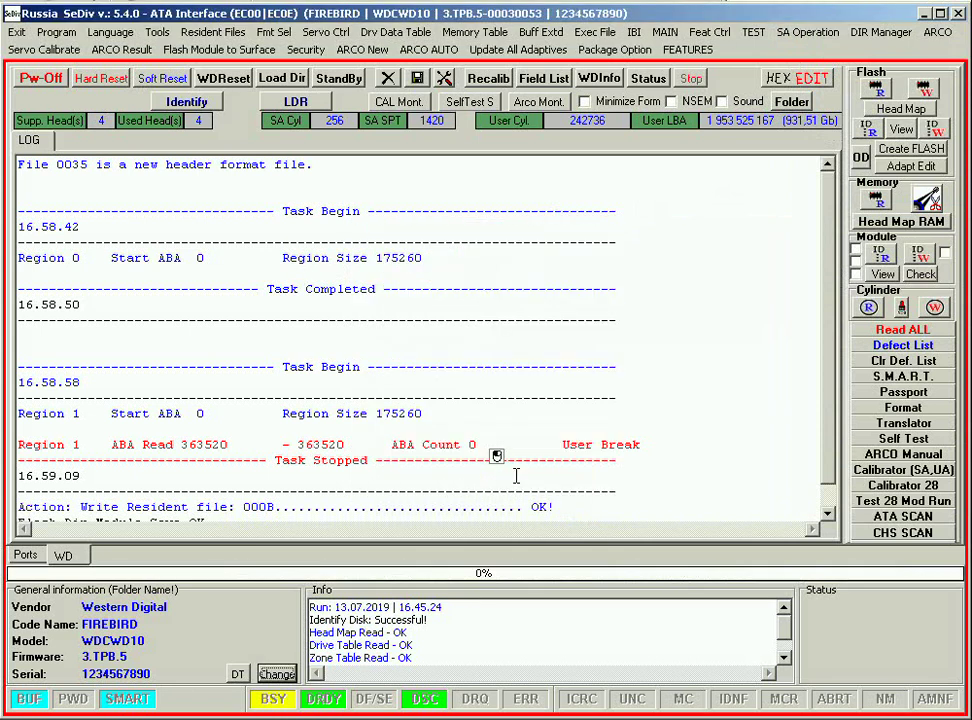
Try the +1, -1, clear and remove functions on the $0B region entries, and discard the changes
{"action": "left_click", "coordinate": [795, 38]}
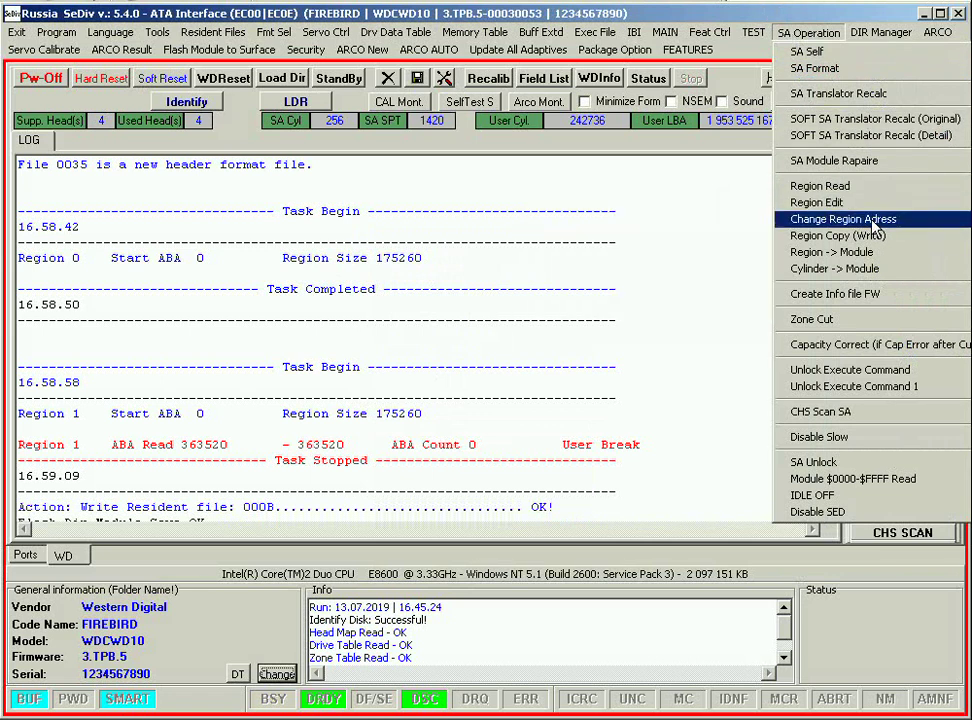
{"action": "mouse_move", "coordinate": [866, 204]}
{"action": "left_click", "coordinate": [700, 200]}
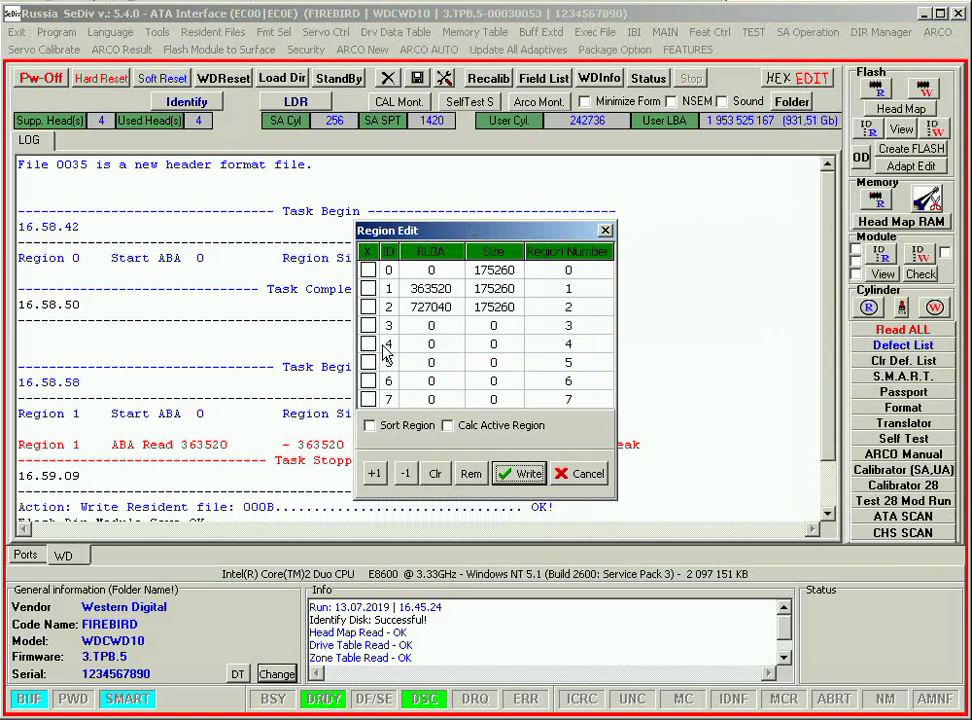
{"action": "left_click", "coordinate": [374, 473]}
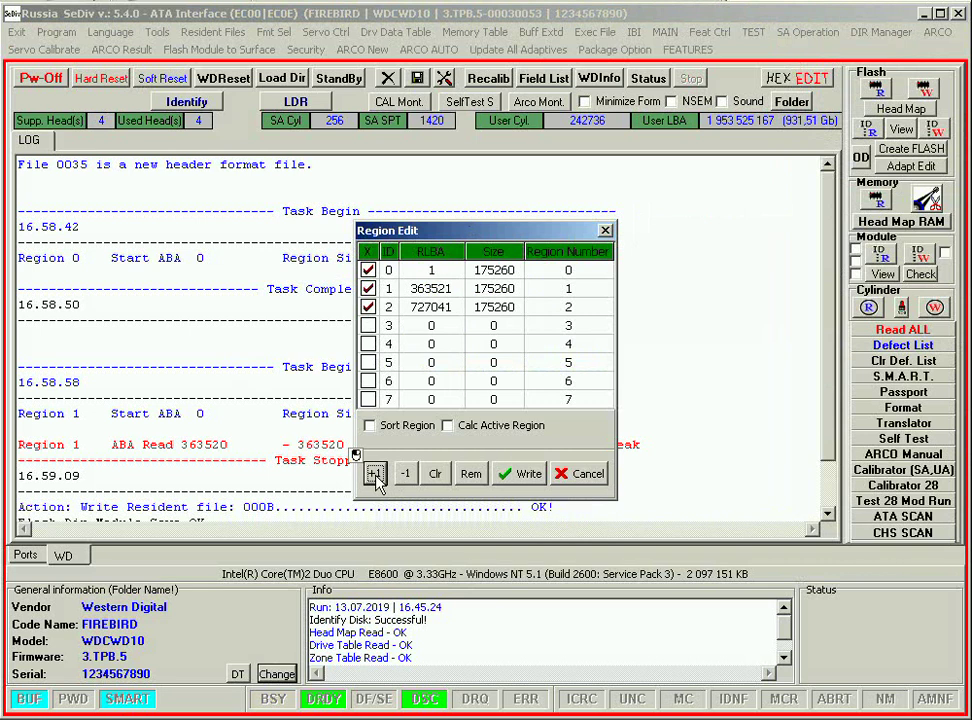
{"action": "left_click", "coordinate": [375, 473]}
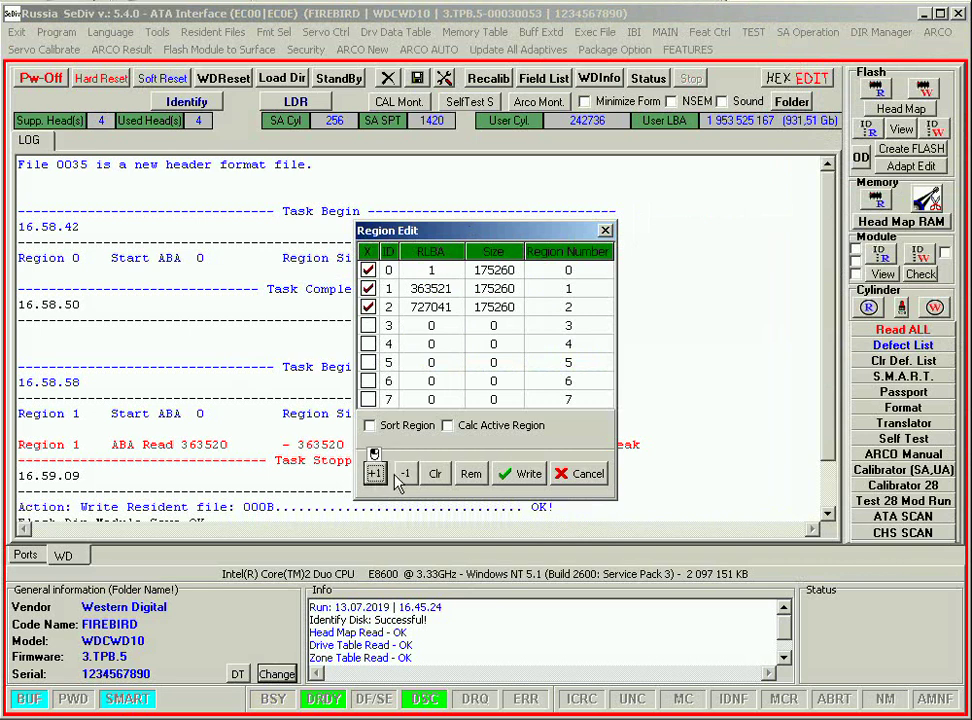
{"action": "double_click", "coordinate": [405, 473]}
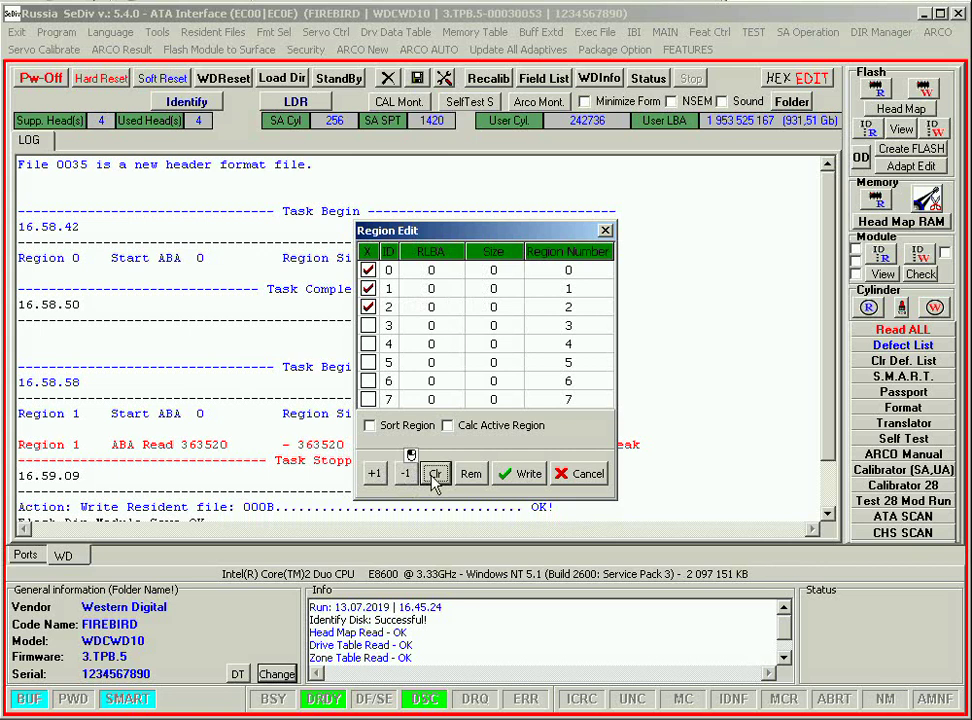
{"action": "left_click", "coordinate": [466, 476]}
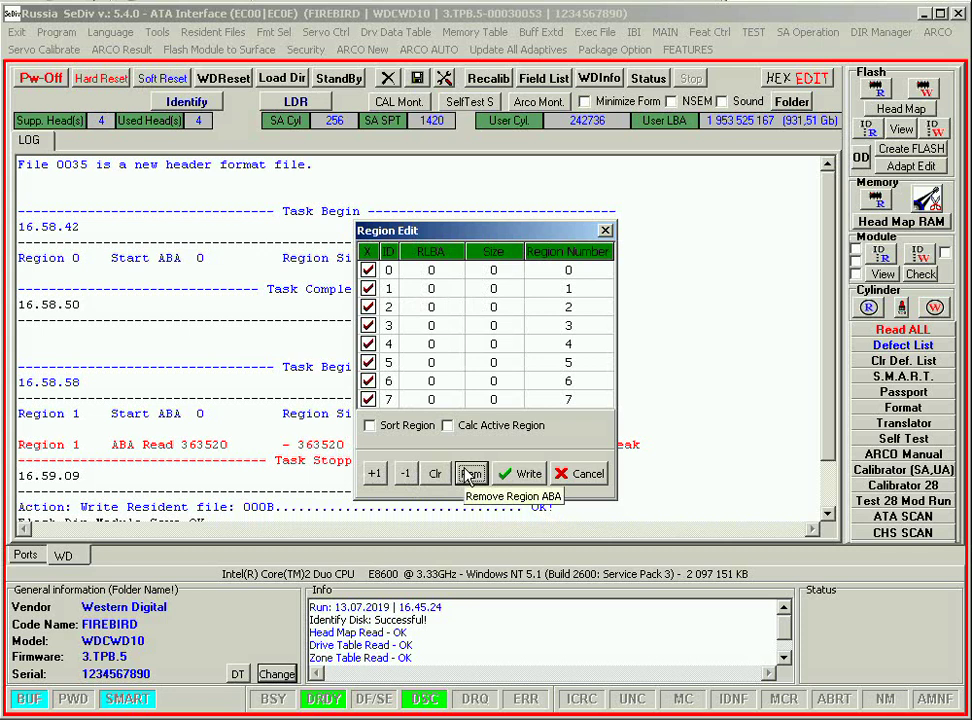
{"action": "left_click", "coordinate": [586, 484]}
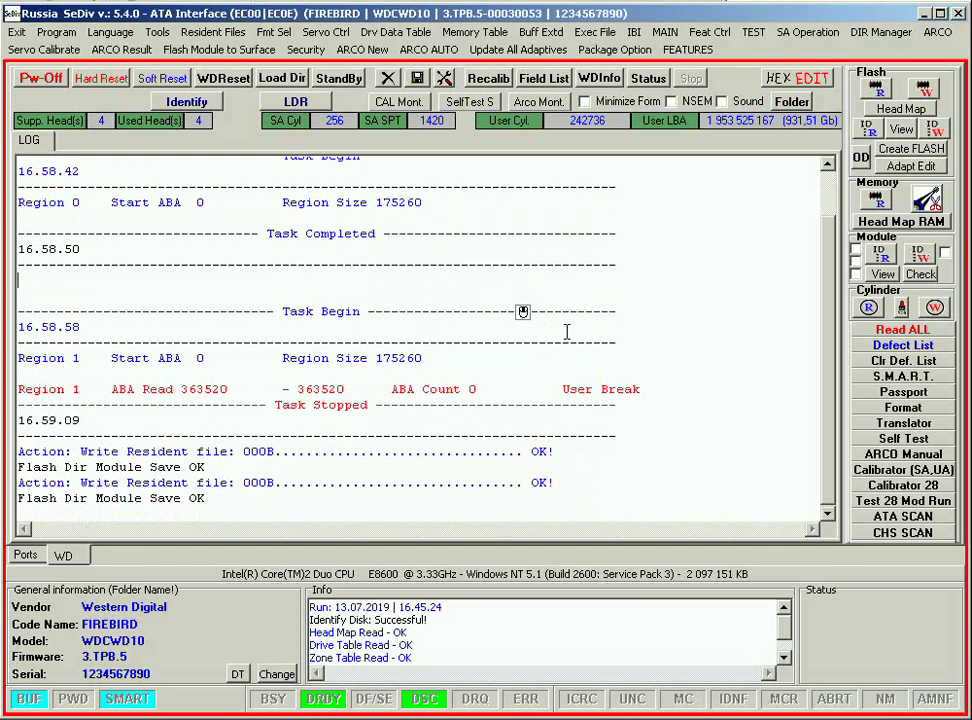
Set up a region copy onto region 2 with the file Region=0(0-175260-Rd-512).rgn as the source
{"action": "left_click", "coordinate": [836, 34]}
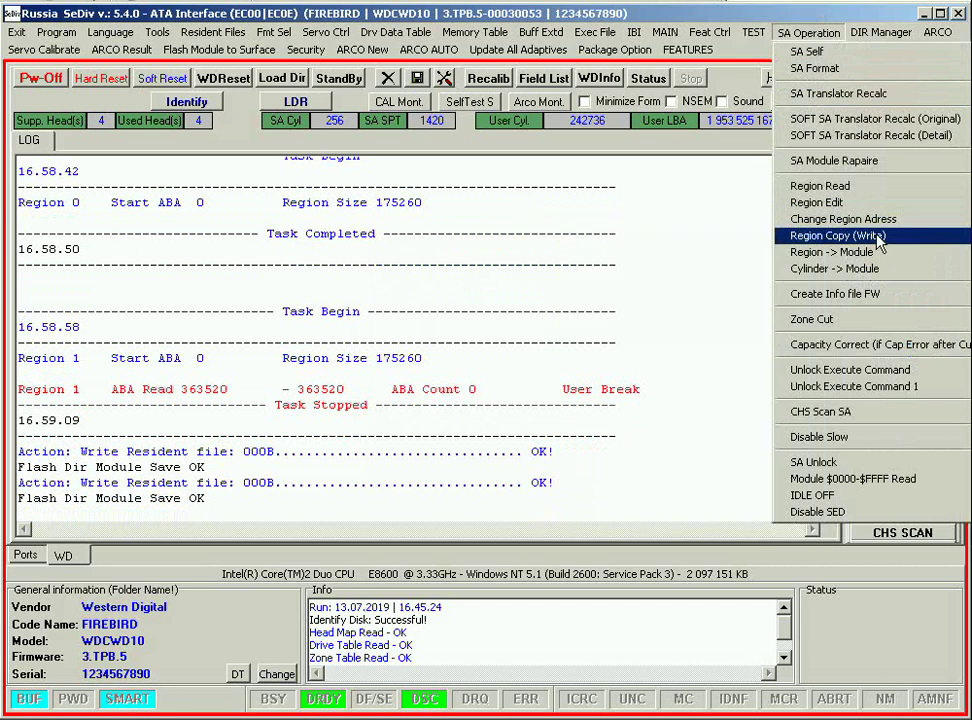
{"action": "left_click", "coordinate": [878, 237]}
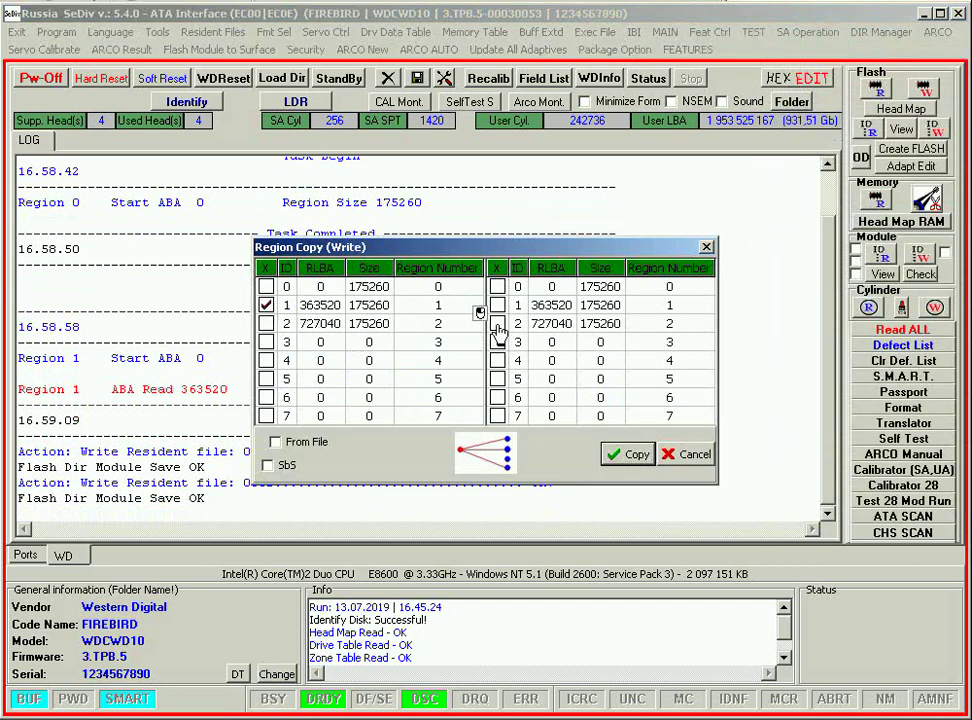
{"action": "left_click", "coordinate": [497, 323]}
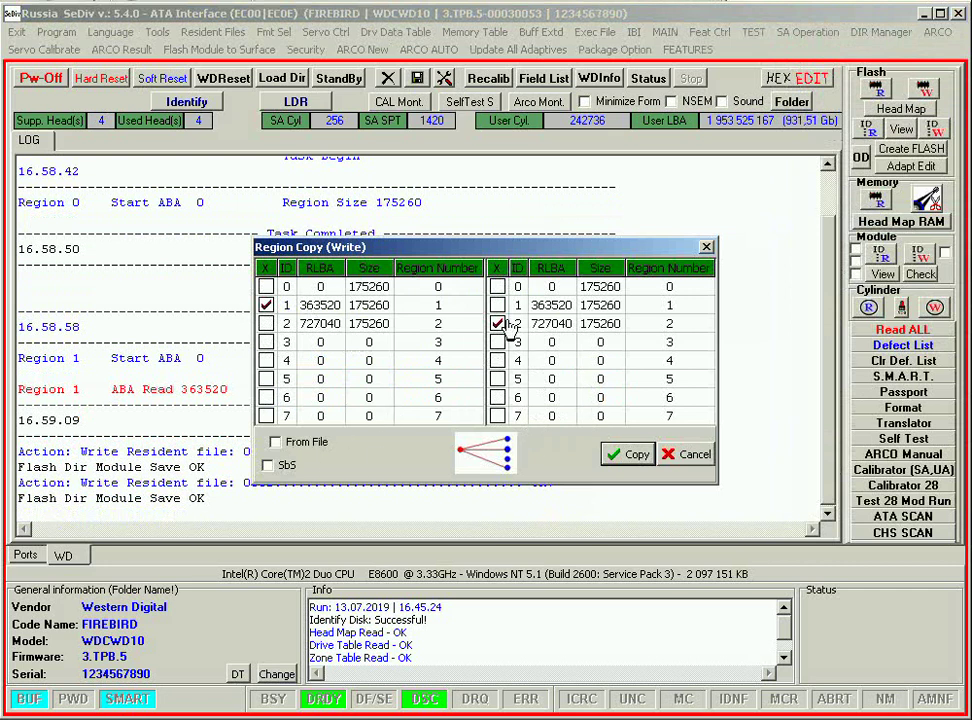
{"action": "left_click", "coordinate": [296, 446]}
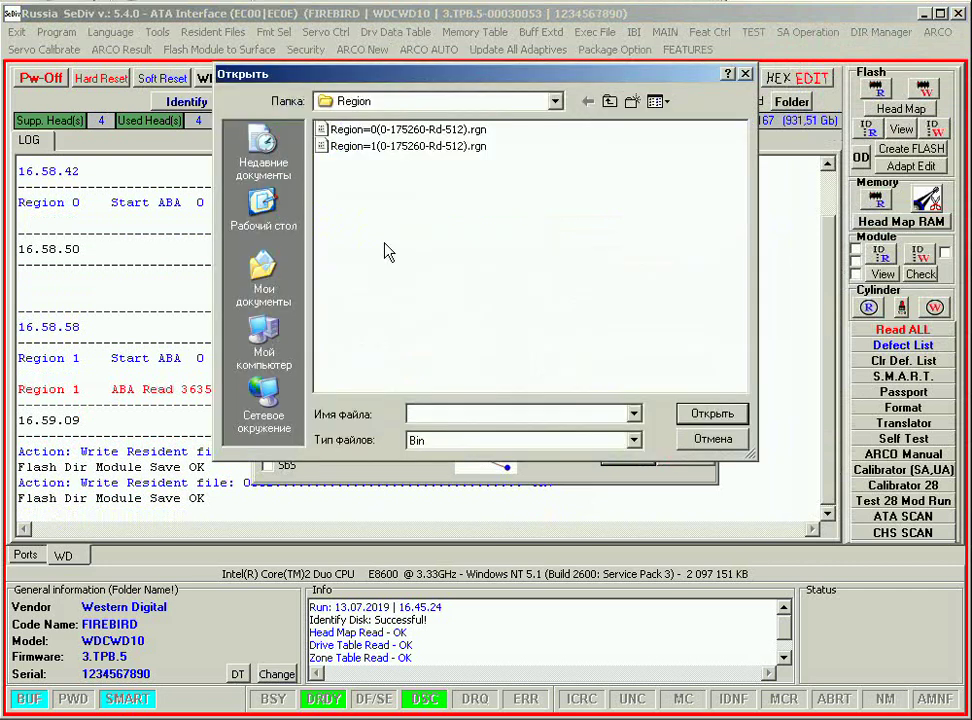
{"action": "double_click", "coordinate": [370, 129]}
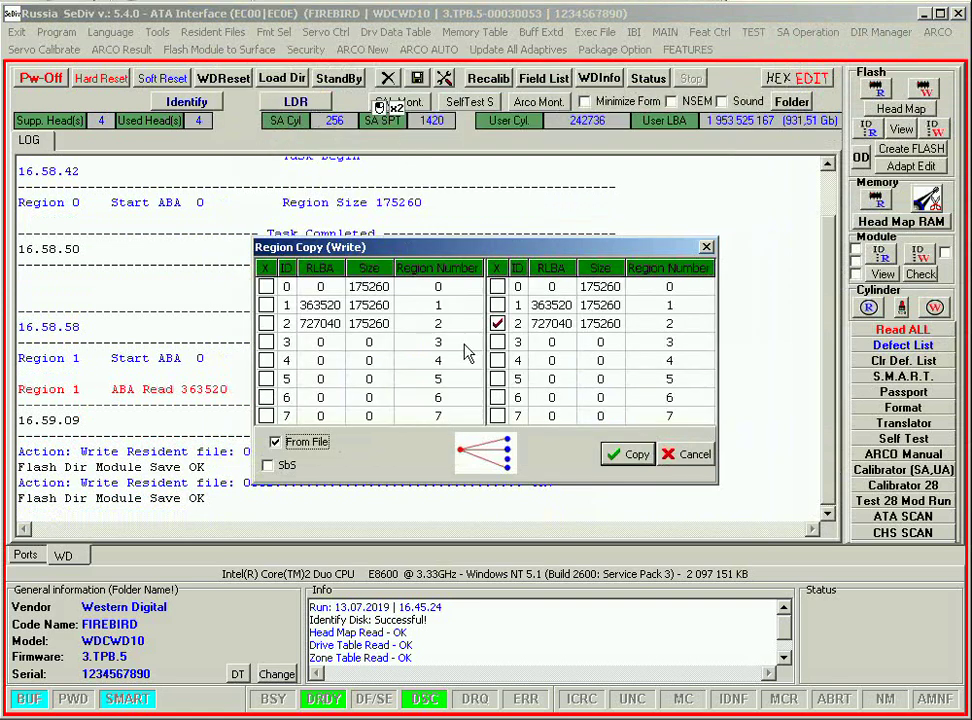
Add regions 0 and 1 as copy targets, replace the source with Region=1(0-175260-Rd-512).rgn, and cancel the region copy
{"action": "left_click", "coordinate": [498, 288]}
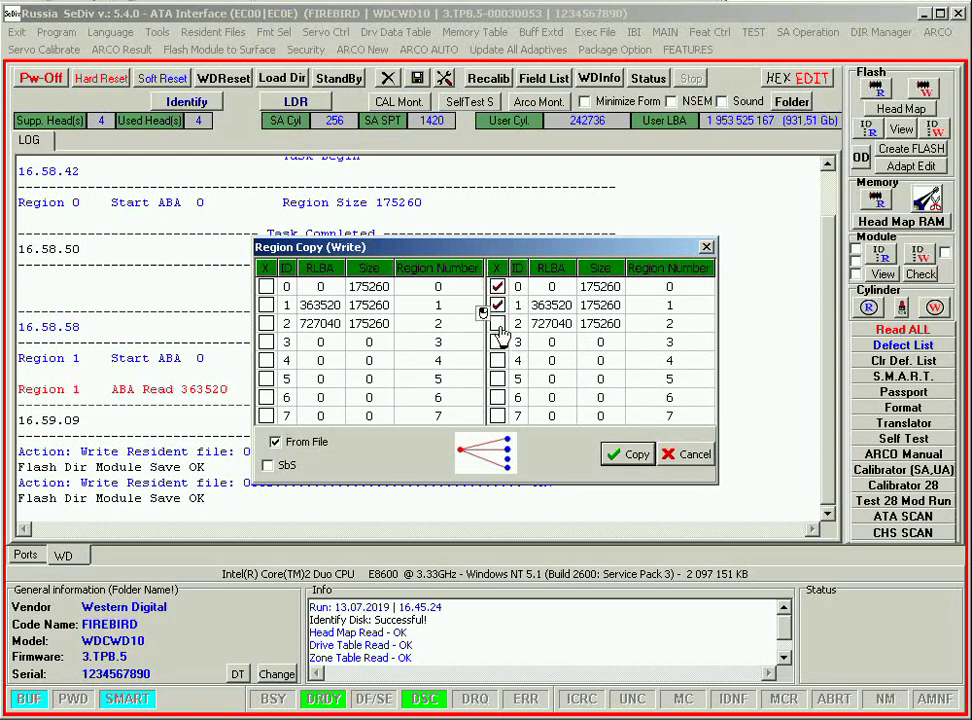
{"action": "left_click", "coordinate": [498, 305]}
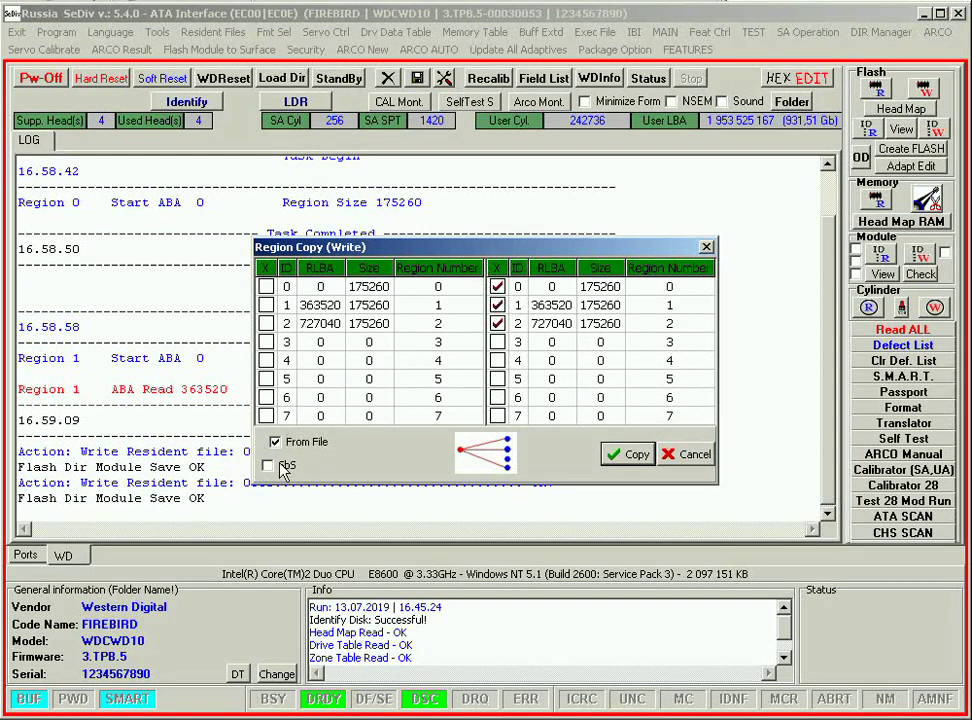
{"action": "left_click", "coordinate": [284, 446]}
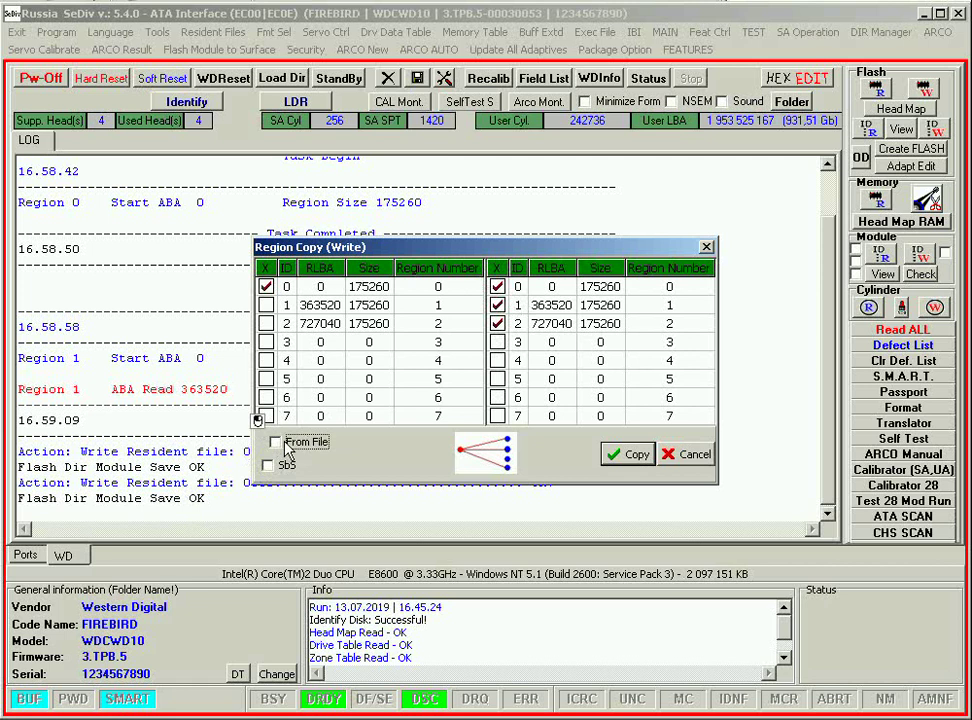
{"action": "left_click", "coordinate": [284, 447]}
{"action": "double_click", "coordinate": [400, 146]}
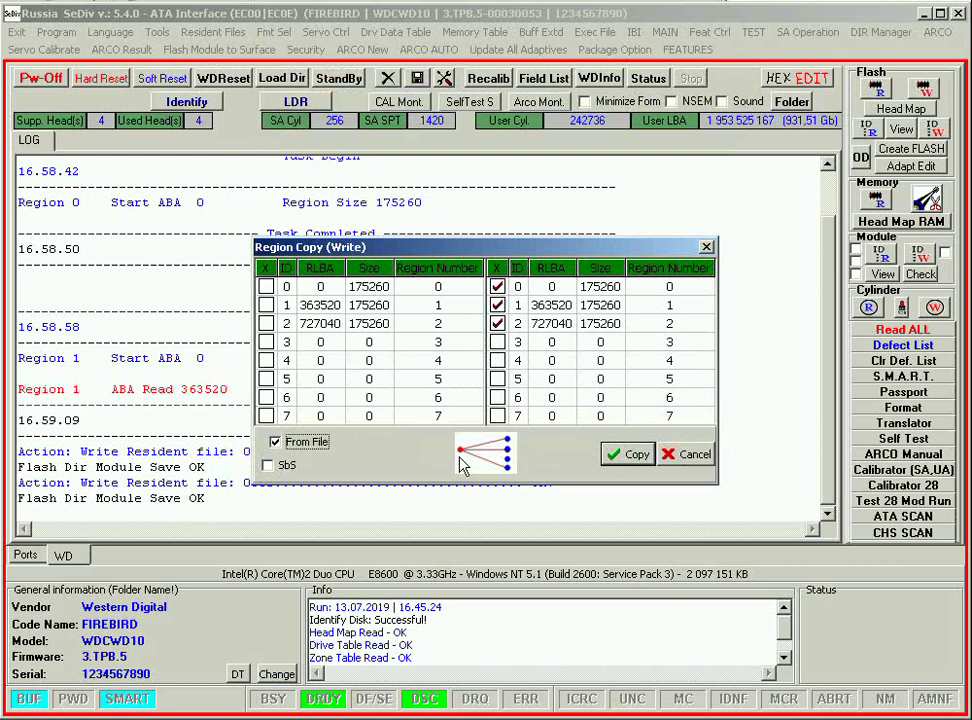
{"action": "left_click", "coordinate": [678, 454]}
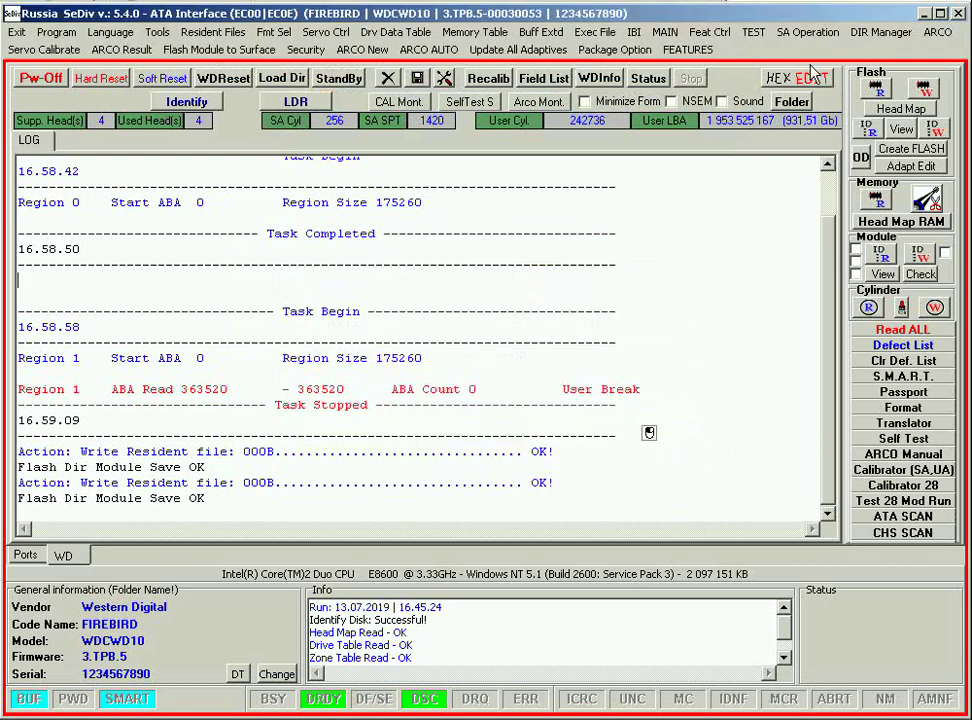
Extract the modules from the saved region file Region=1(0-175260-Rd-512).rgn with the Region -> Module function
{"action": "left_click", "coordinate": [783, 35]}
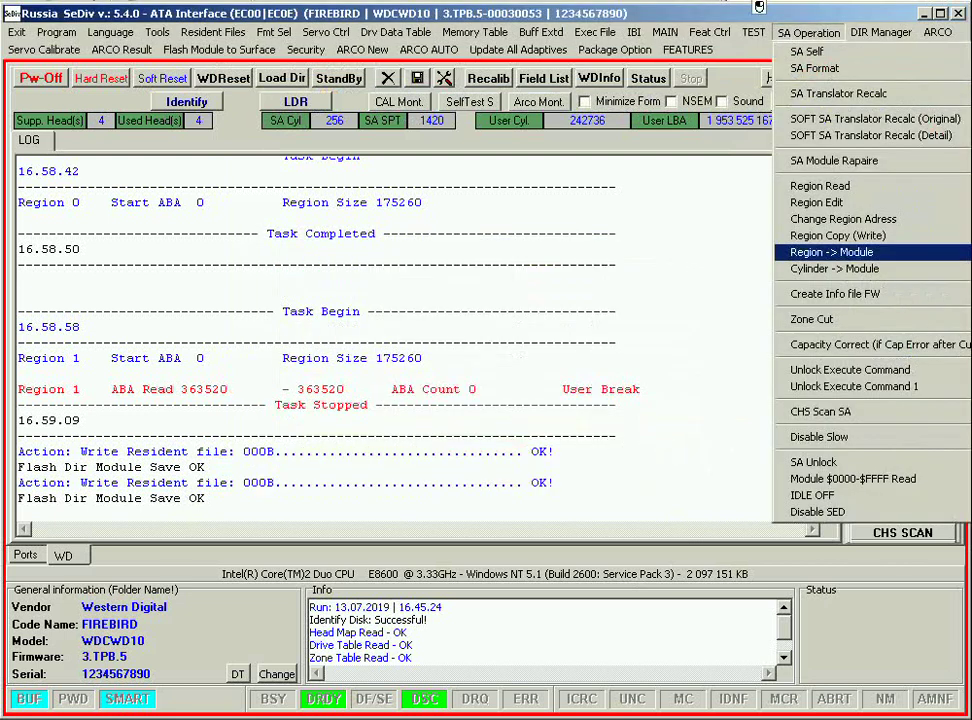
{"action": "left_click", "coordinate": [883, 256]}
{"action": "double_click", "coordinate": [397, 148]}
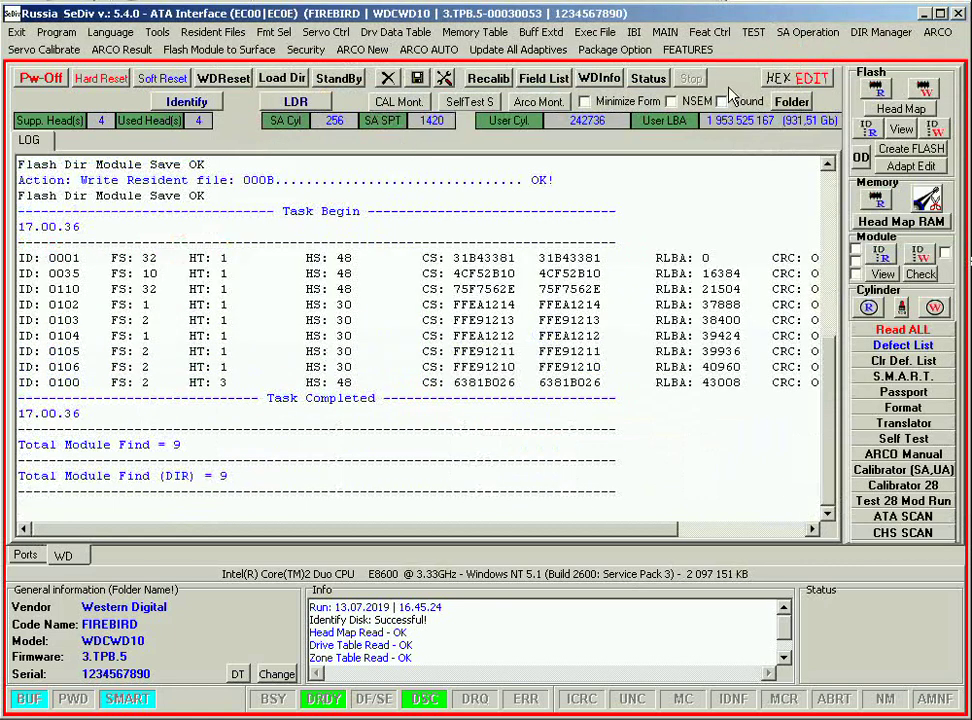
Inspect the module files extracted from region 1 in the drive's Region folder and return to SeDiv
{"action": "left_click", "coordinate": [784, 104]}
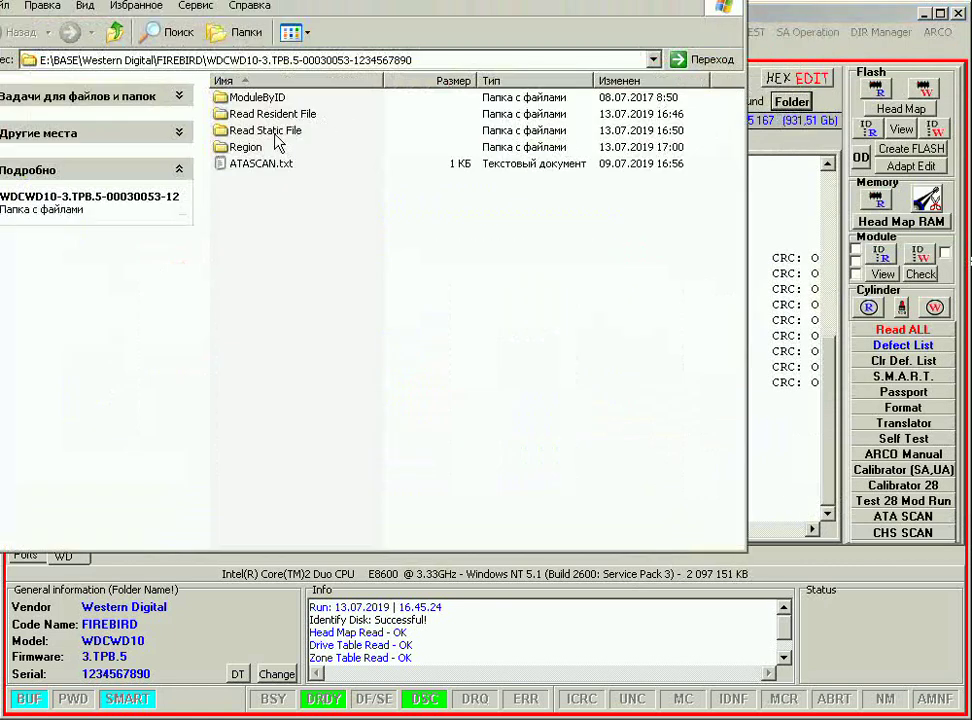
{"action": "double_click", "coordinate": [245, 147]}
{"action": "double_click", "coordinate": [258, 97]}
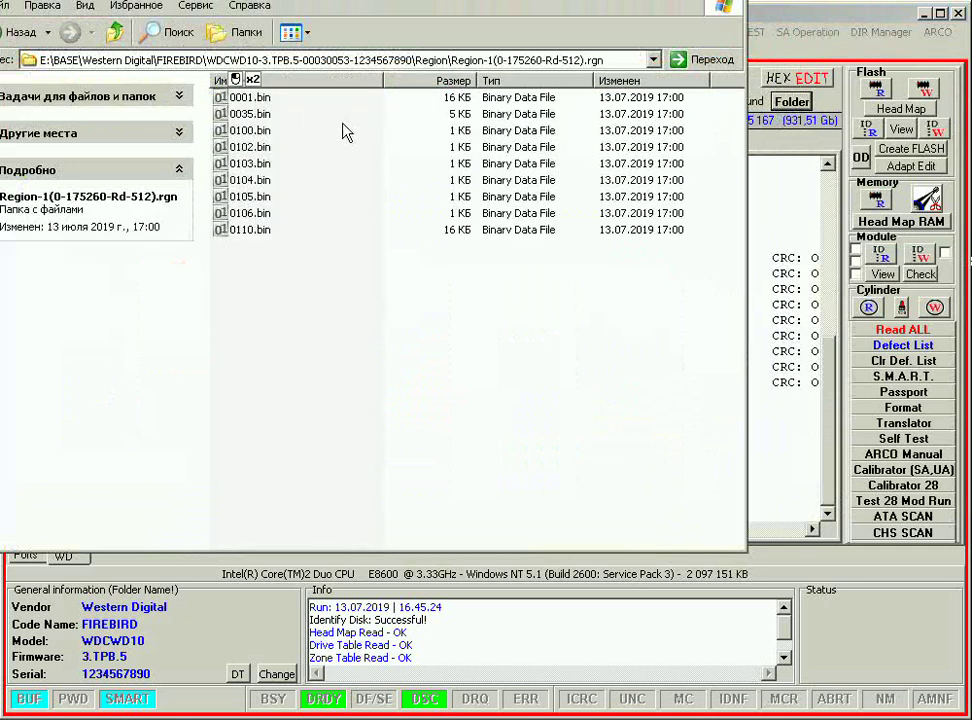
{"action": "left_click_drag", "start_coordinate": [360, 276], "coordinate": [348, 325]}
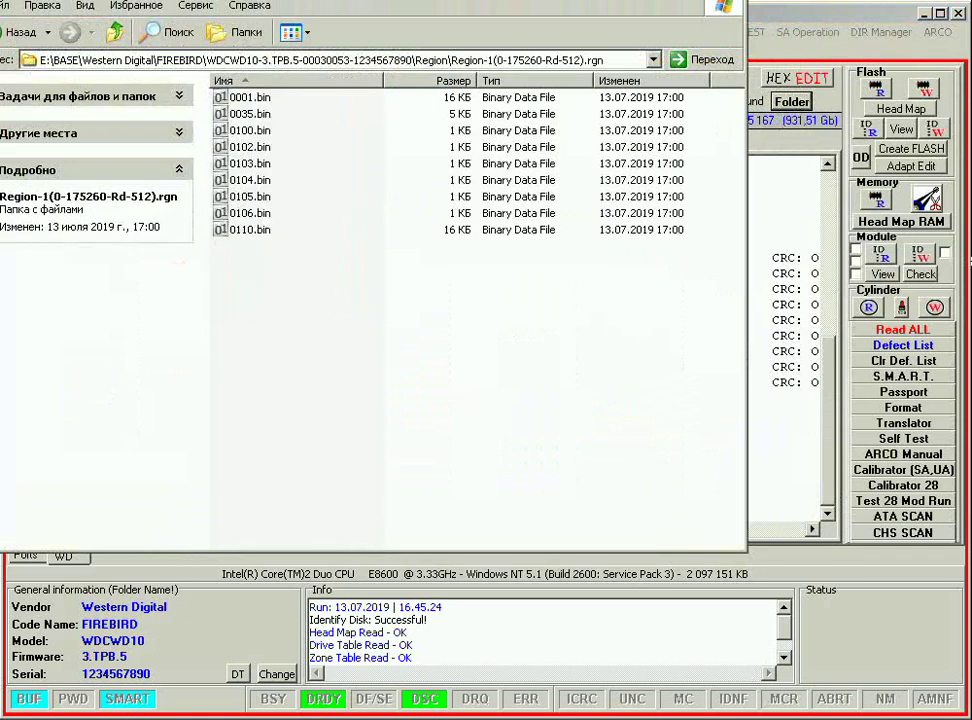
{"action": "key", "text": "alt+Tab"}
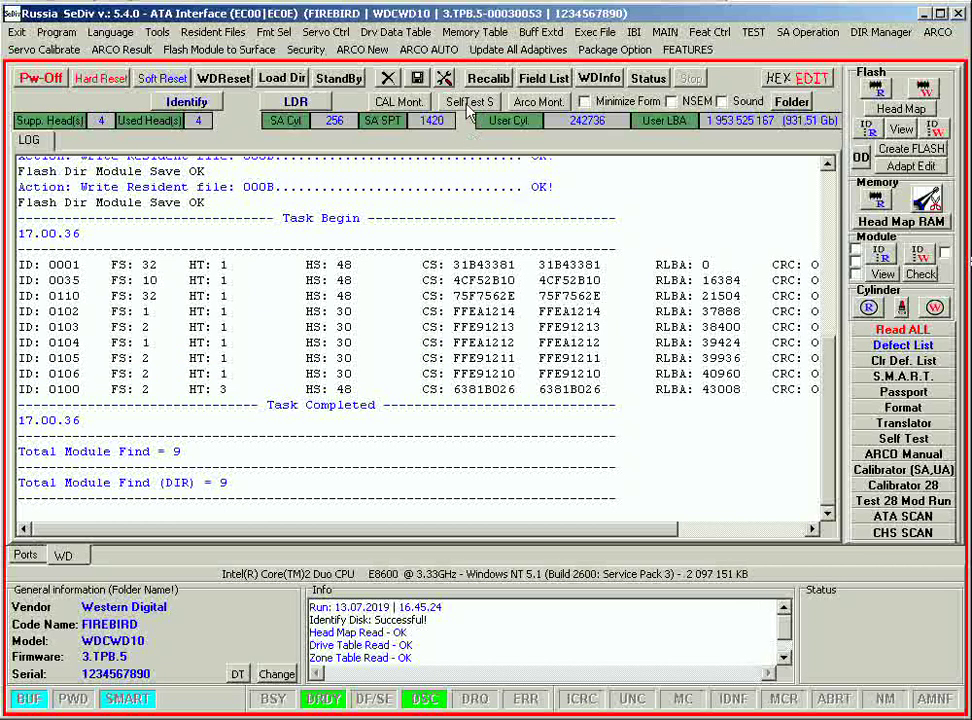
Clear the log and save the drive's firmware information to the text file FW INFO.txt
{"action": "left_click", "coordinate": [386, 79]}
{"action": "left_click", "coordinate": [447, 392]}
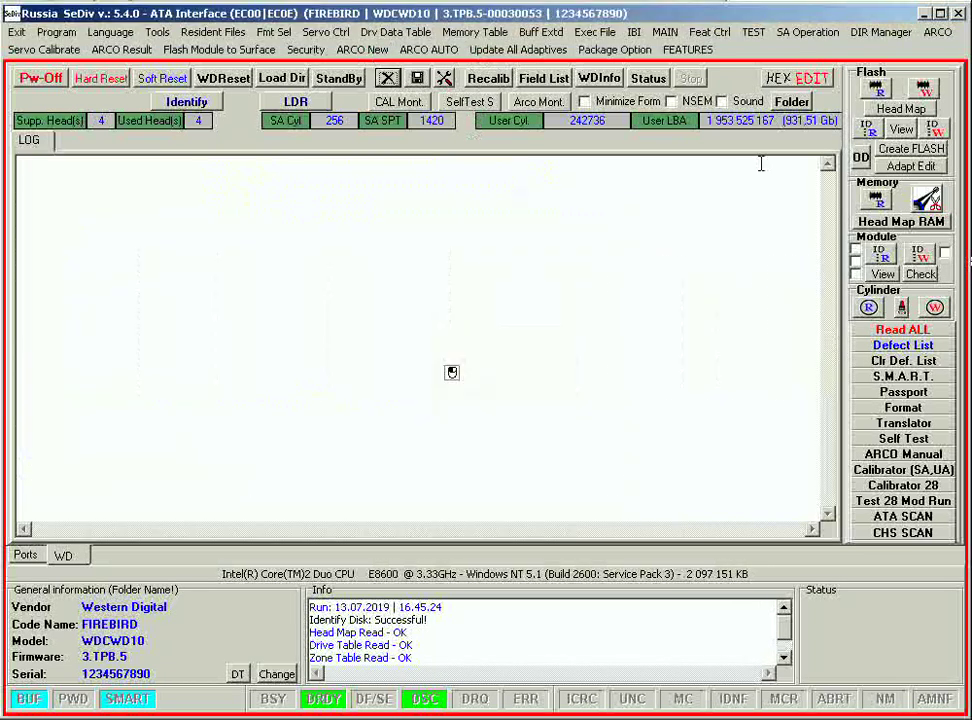
{"action": "left_click", "coordinate": [808, 32]}
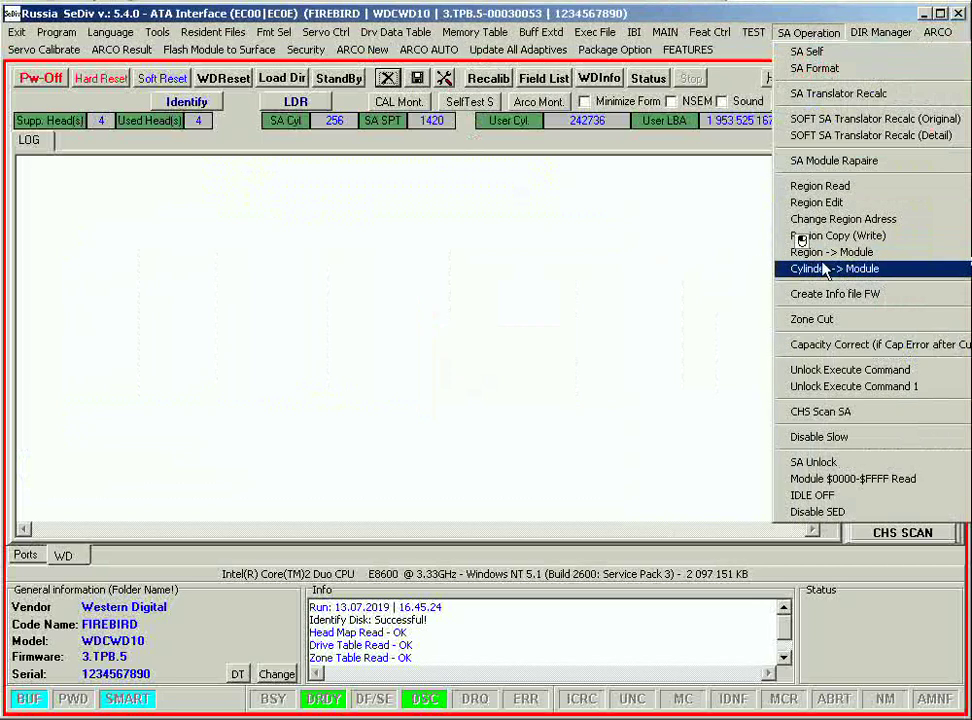
{"action": "left_click", "coordinate": [805, 293]}
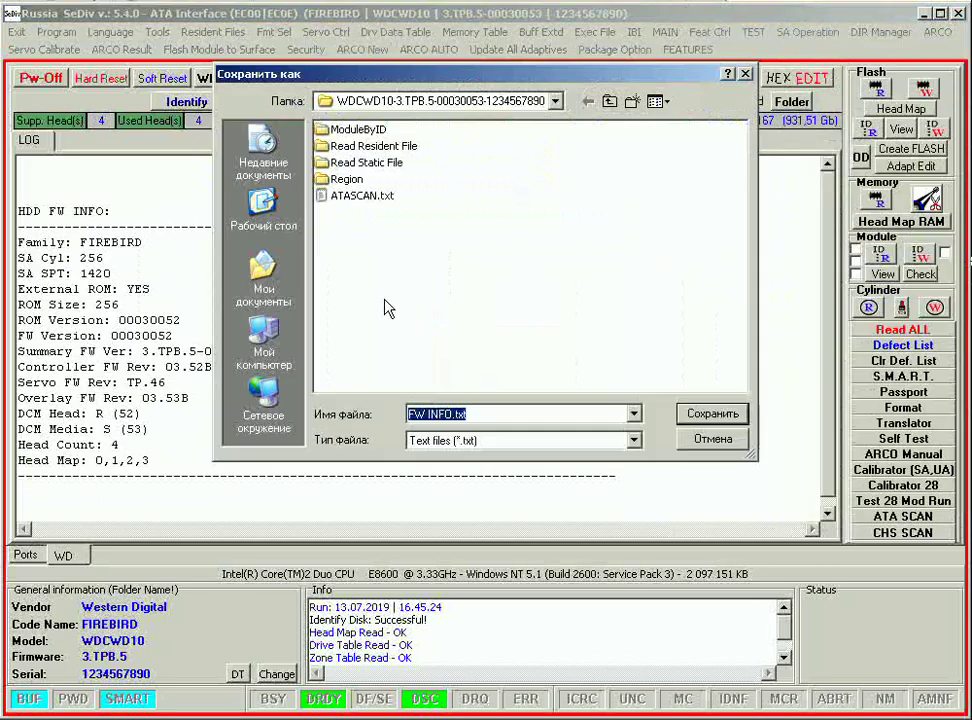
{"action": "left_click", "coordinate": [712, 413]}
{"action": "mouse_move", "coordinate": [292, 369]}
{"action": "left_mouse_down"}
{"action": "mouse_move", "coordinate": [60, 258]}
{"action": "mouse_move", "coordinate": [292, 373]}
{"action": "left_mouse_up"}
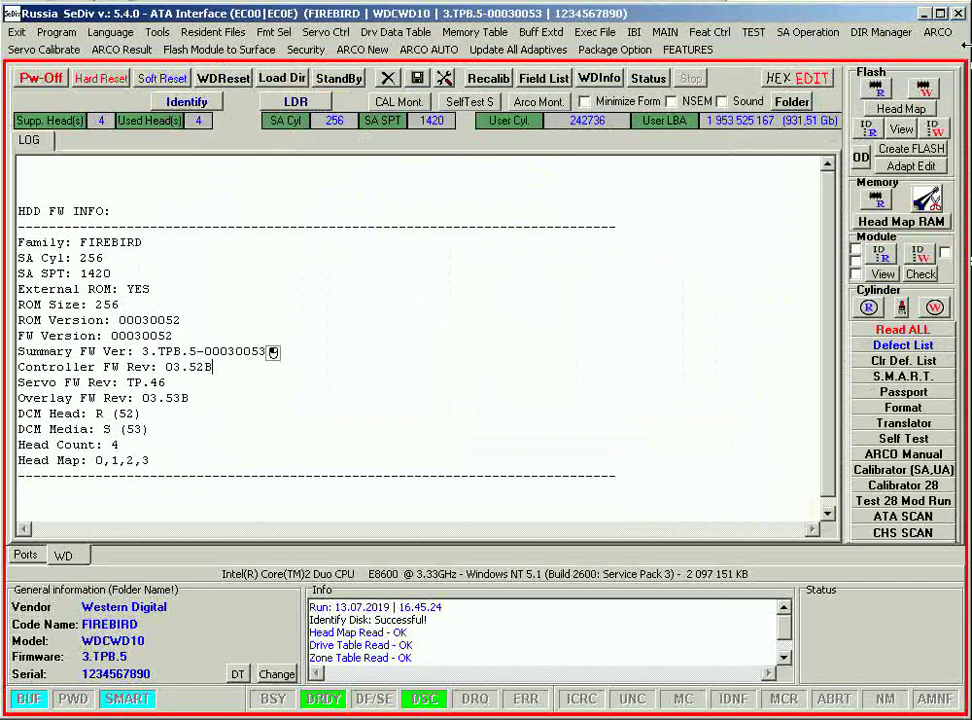
Try selecting zone 2 in the Zone Cut table, and cancel the cut
{"action": "left_click", "coordinate": [809, 32]}
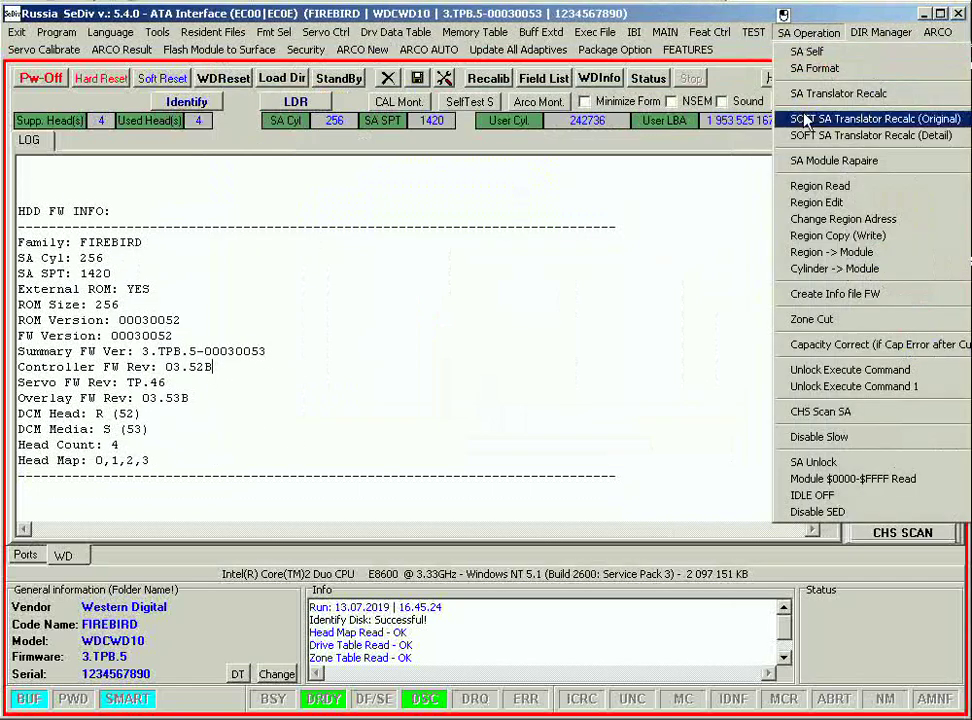
{"action": "left_click", "coordinate": [838, 321]}
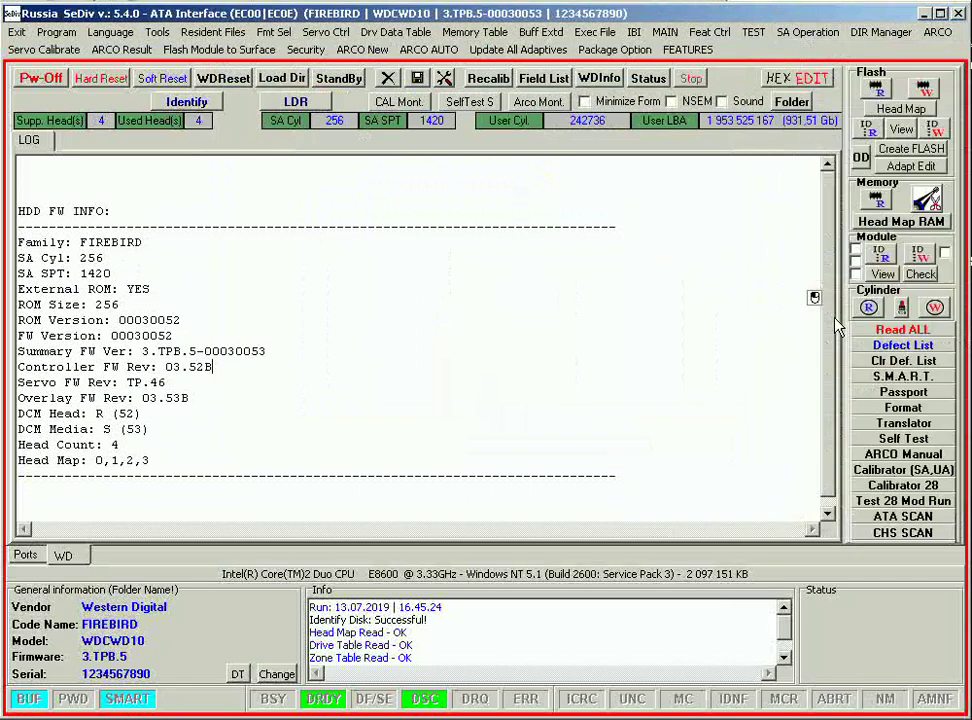
{"action": "left_click", "coordinate": [229, 219]}
{"action": "left_click", "coordinate": [231, 213]}
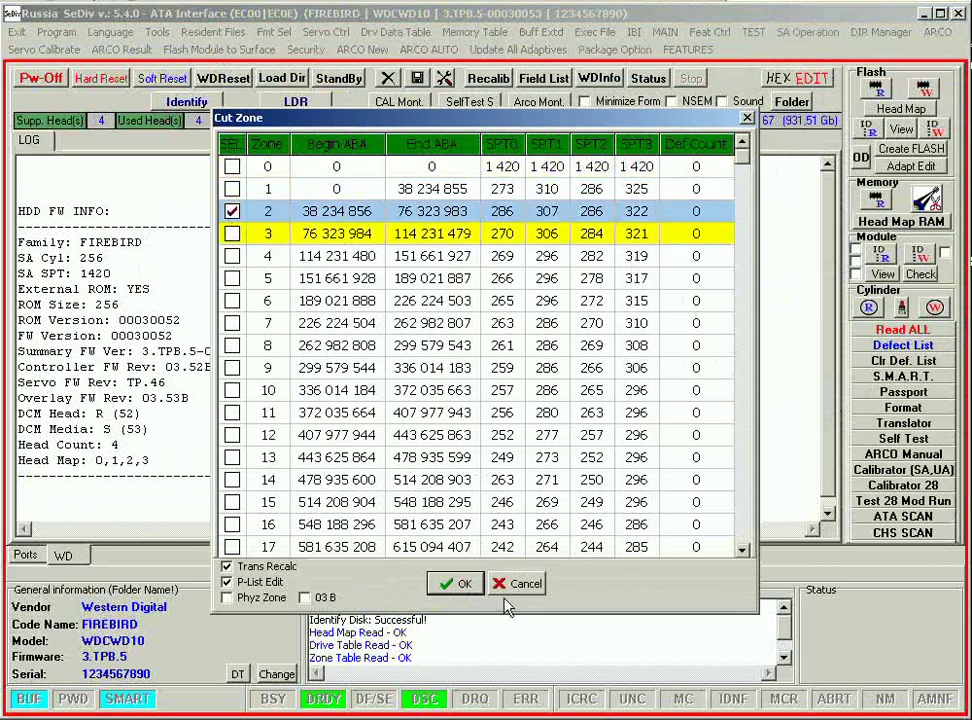
{"action": "left_click", "coordinate": [527, 584]}
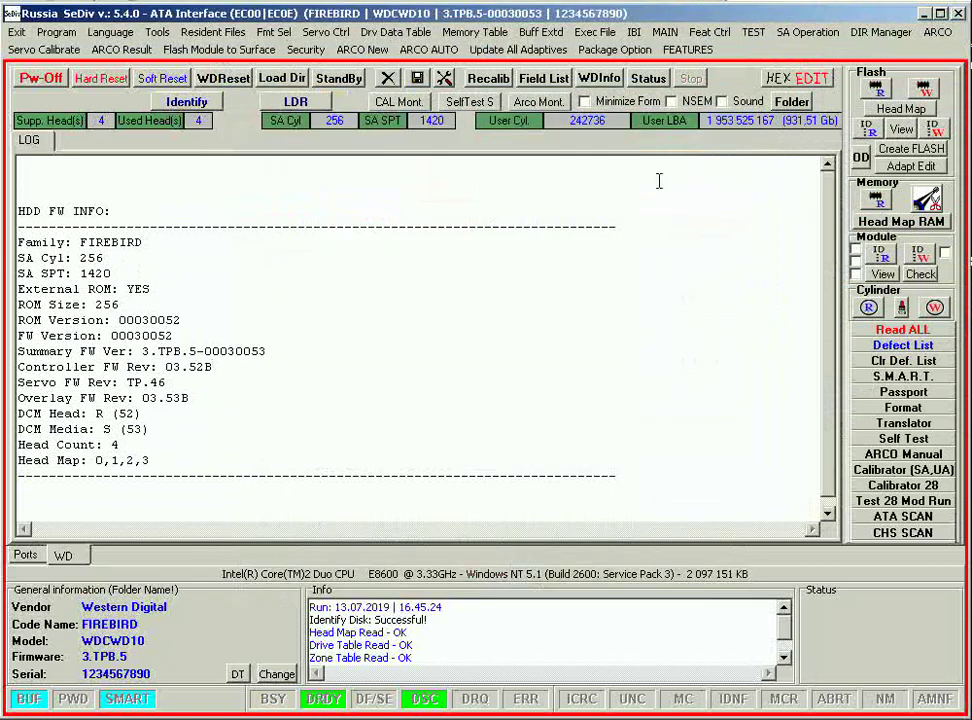
Clear the log and open the service-area CHS scan setup
{"action": "left_click", "coordinate": [388, 80]}
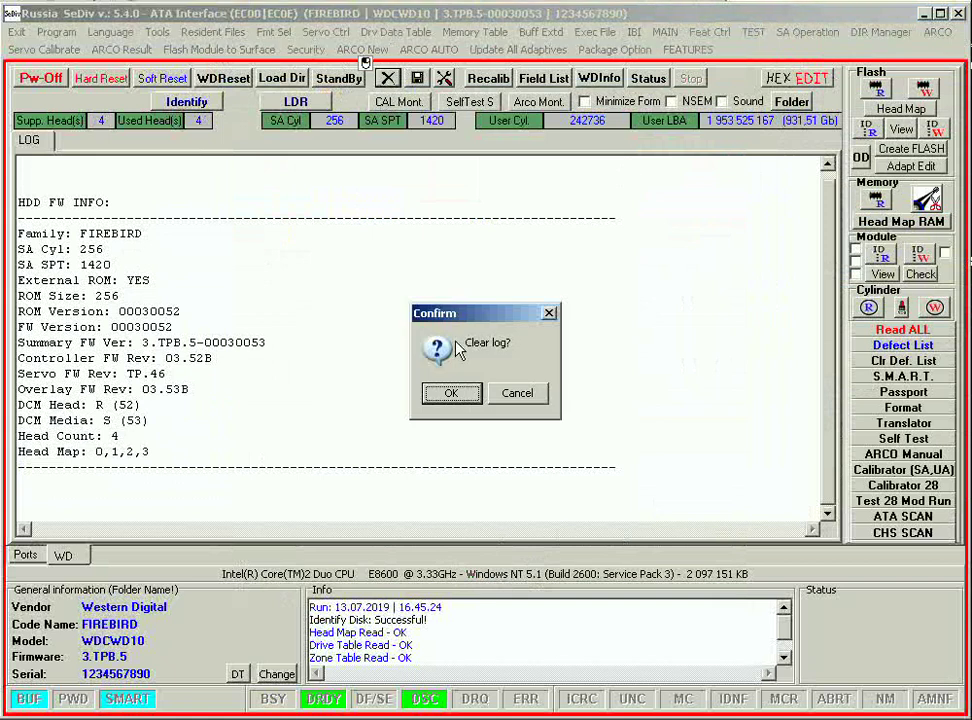
{"action": "left_click", "coordinate": [449, 392]}
{"action": "left_click", "coordinate": [818, 34]}
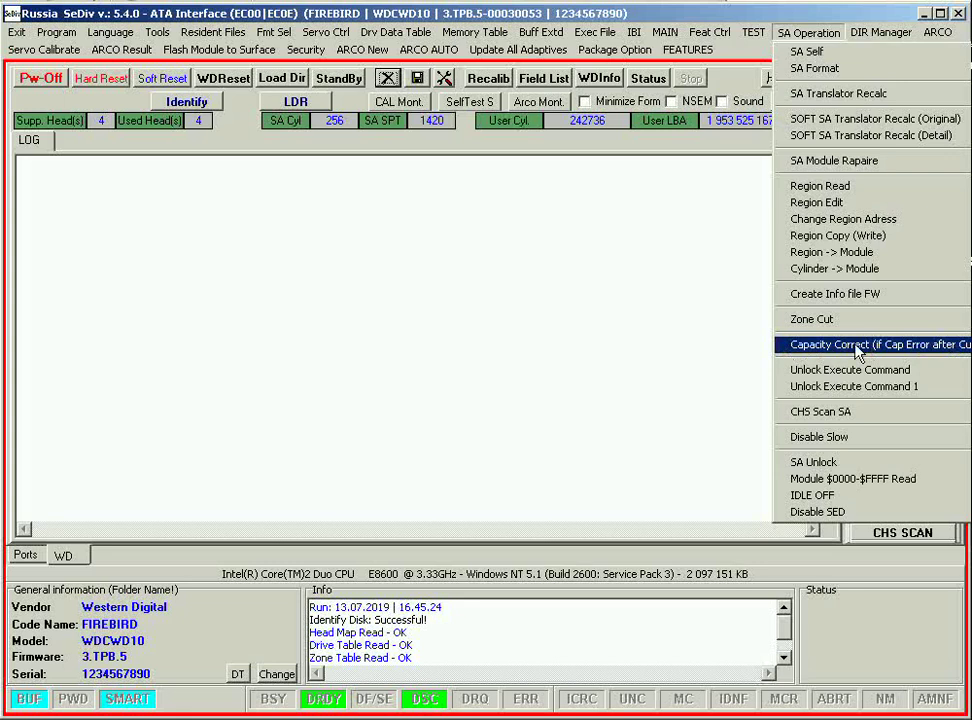
{"action": "left_click", "coordinate": [842, 411]}
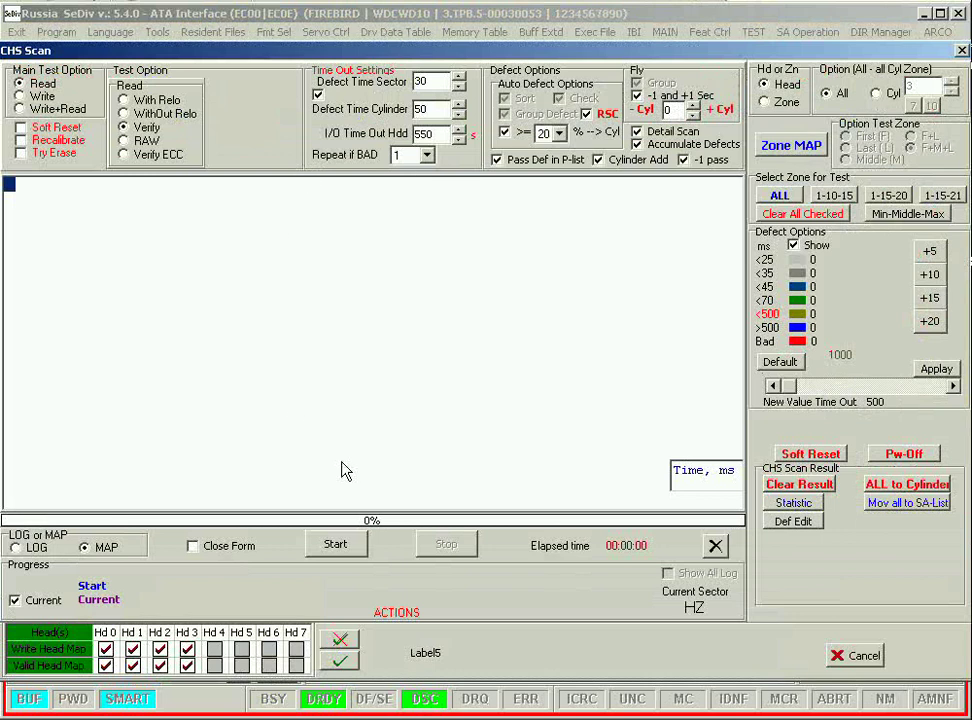
Exclude heads 1, 2 and 3 from the write head map for the zone 0 scan, and close the scan setup without starting it
{"action": "left_click", "coordinate": [770, 150]}
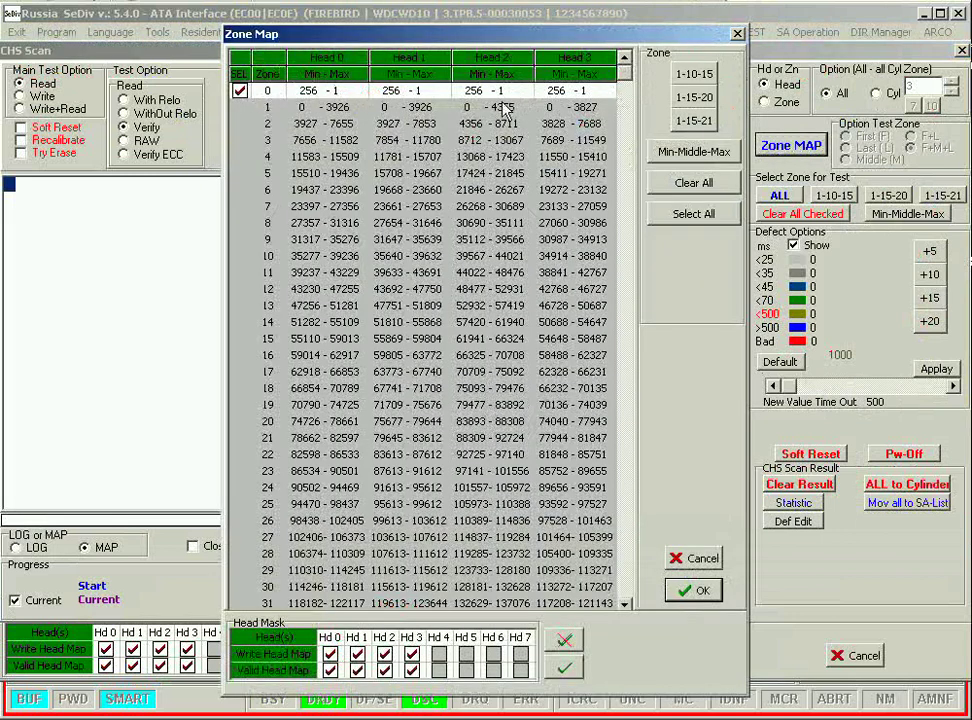
{"action": "left_click", "coordinate": [357, 653]}
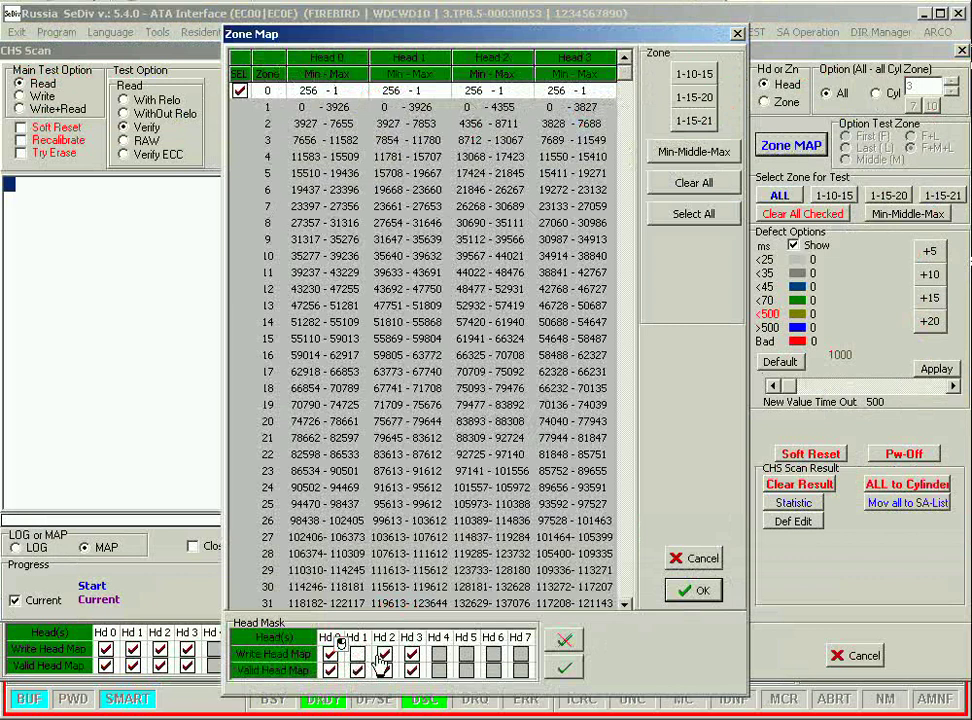
{"action": "left_click", "coordinate": [384, 653]}
{"action": "left_click", "coordinate": [411, 653]}
{"action": "left_click", "coordinate": [700, 592]}
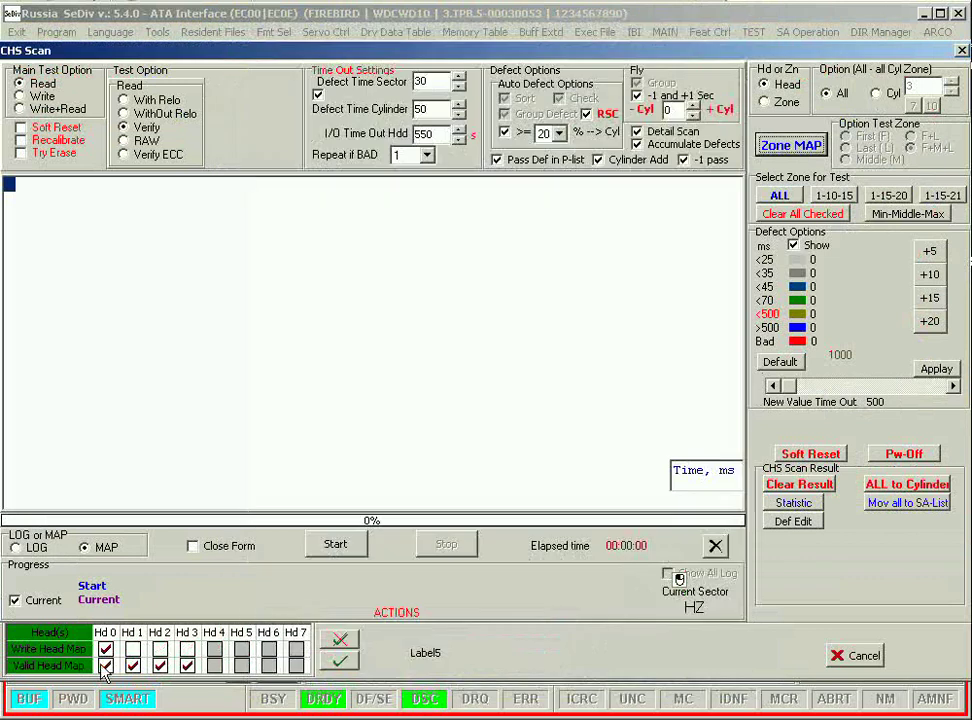
{"action": "left_click", "coordinate": [874, 655]}
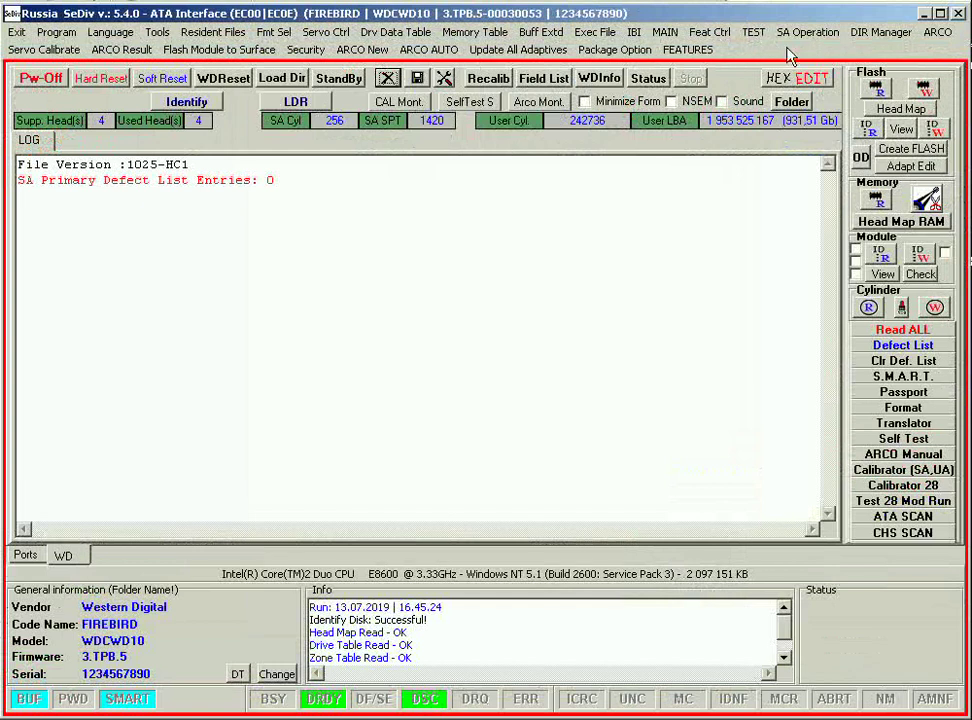
{"action": "left_click", "coordinate": [808, 32]}
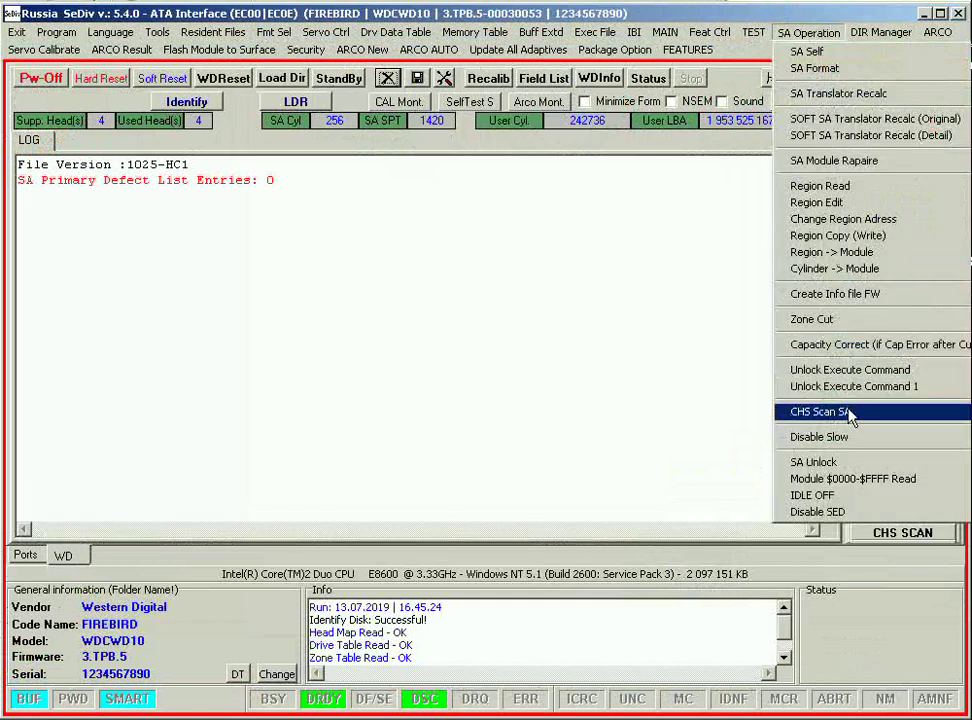
{"action": "mouse_move", "coordinate": [848, 437]}
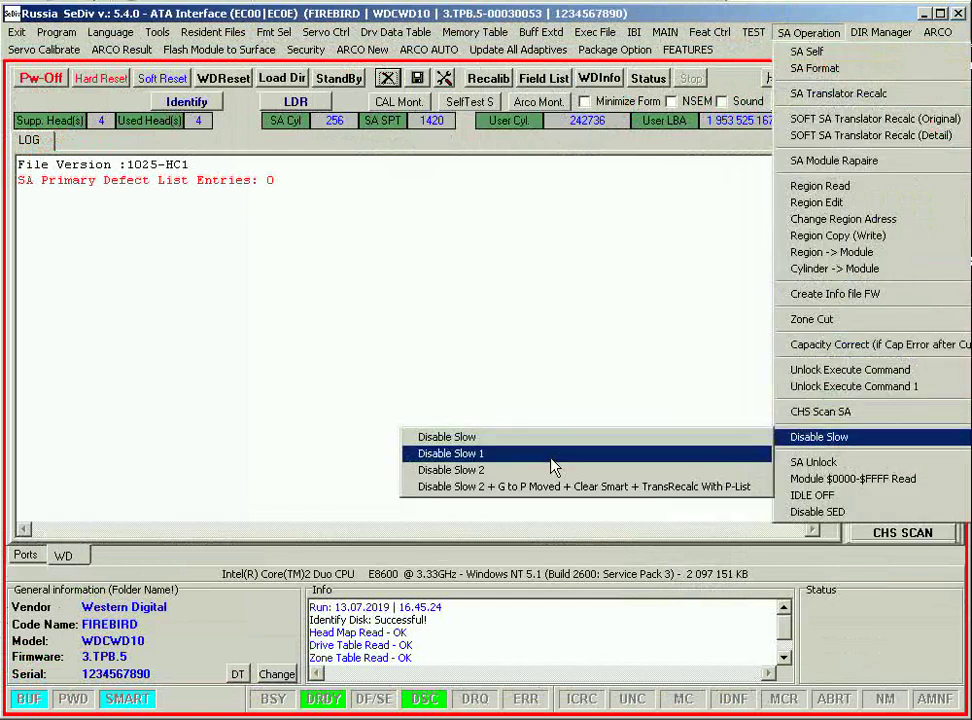
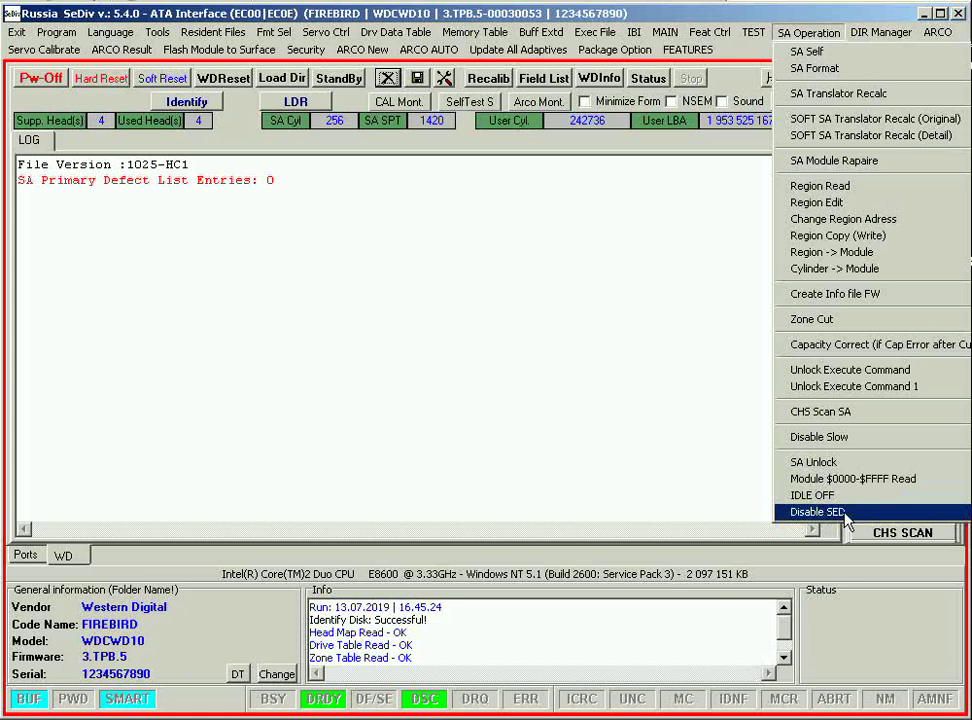
{"action": "left_click", "coordinate": [462, 325]}
{"action": "left_click", "coordinate": [805, 33]}
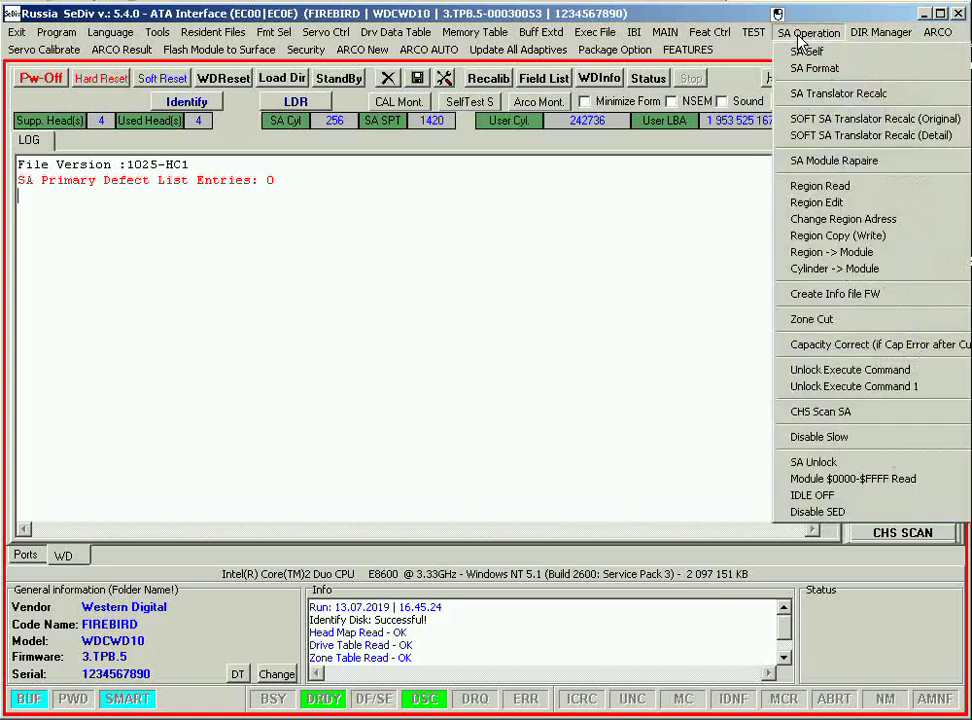
{"action": "mouse_move", "coordinate": [880, 33]}
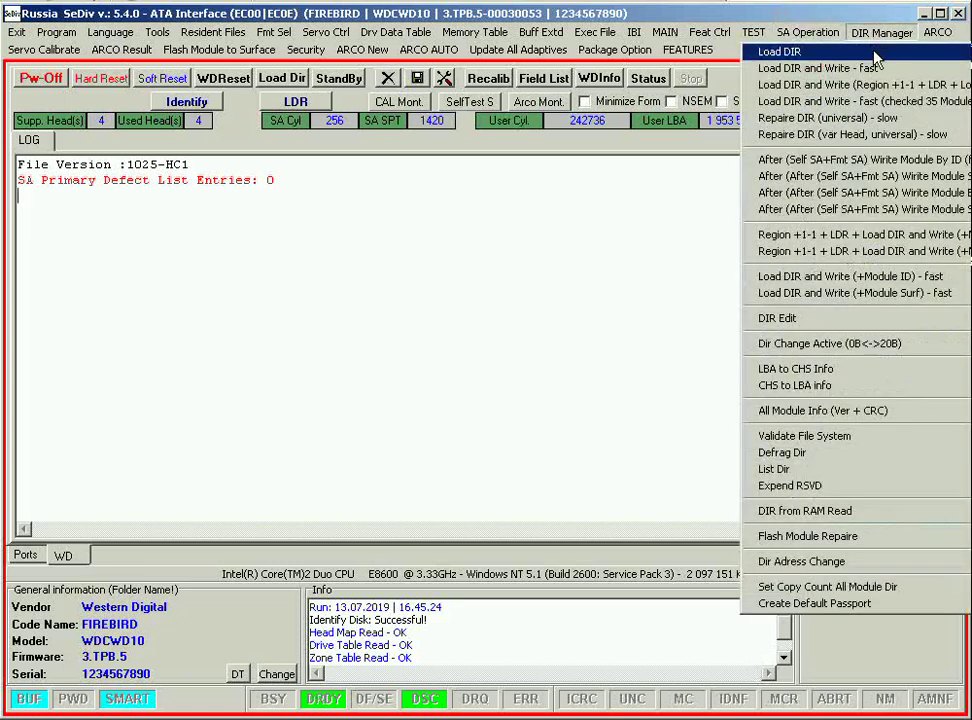
{"action": "left_click", "coordinate": [790, 52]}
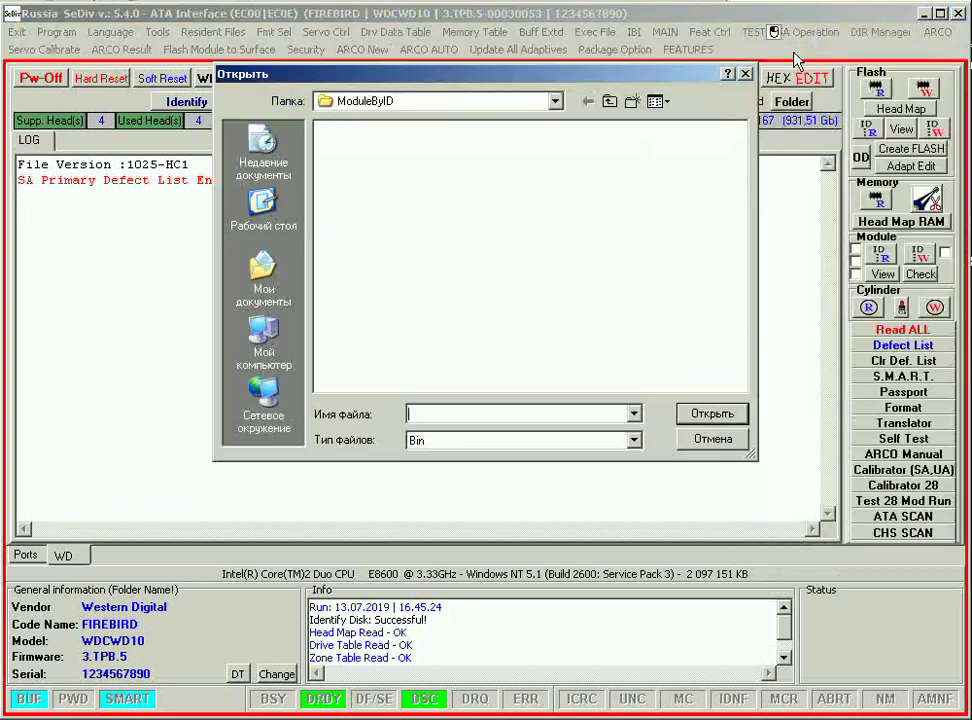
{"action": "left_click", "coordinate": [505, 442]}
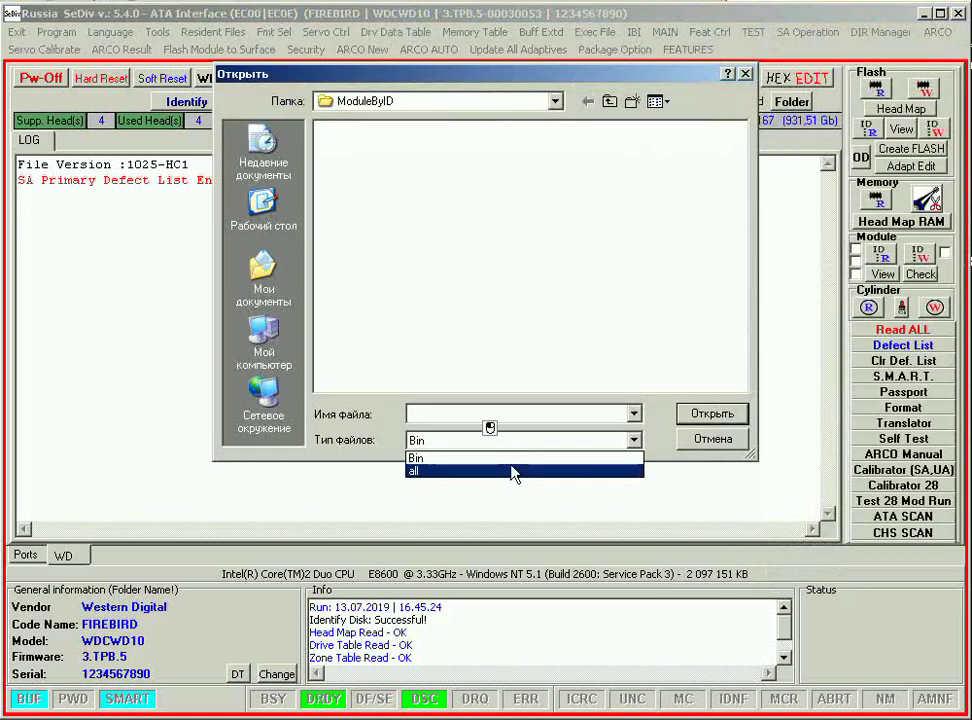
{"action": "left_click", "coordinate": [513, 472]}
{"action": "left_click", "coordinate": [720, 439]}
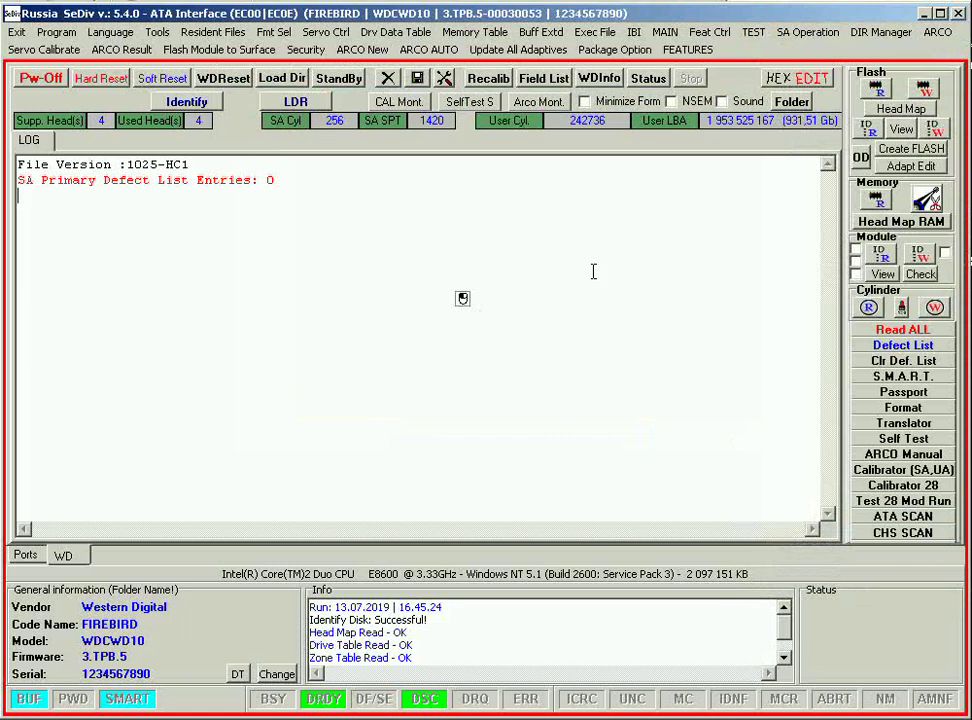
Read modules 0001 (Catalogue of modules) and 0035 (SA Defect-List) from the drive by ID
{"action": "left_click", "coordinate": [882, 248]}
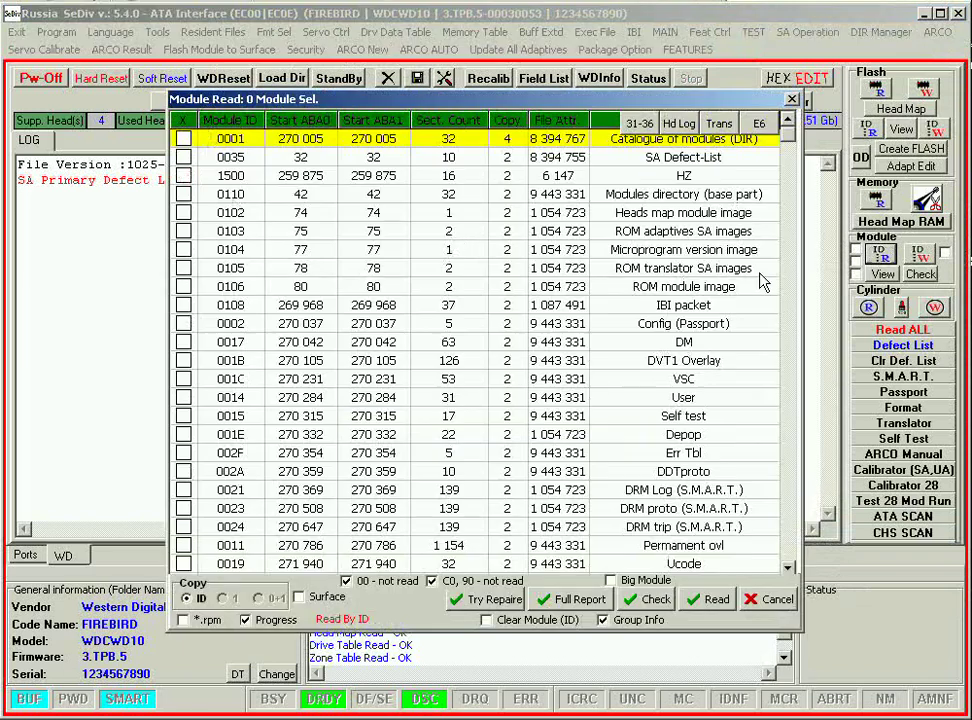
{"action": "left_click", "coordinate": [184, 157]}
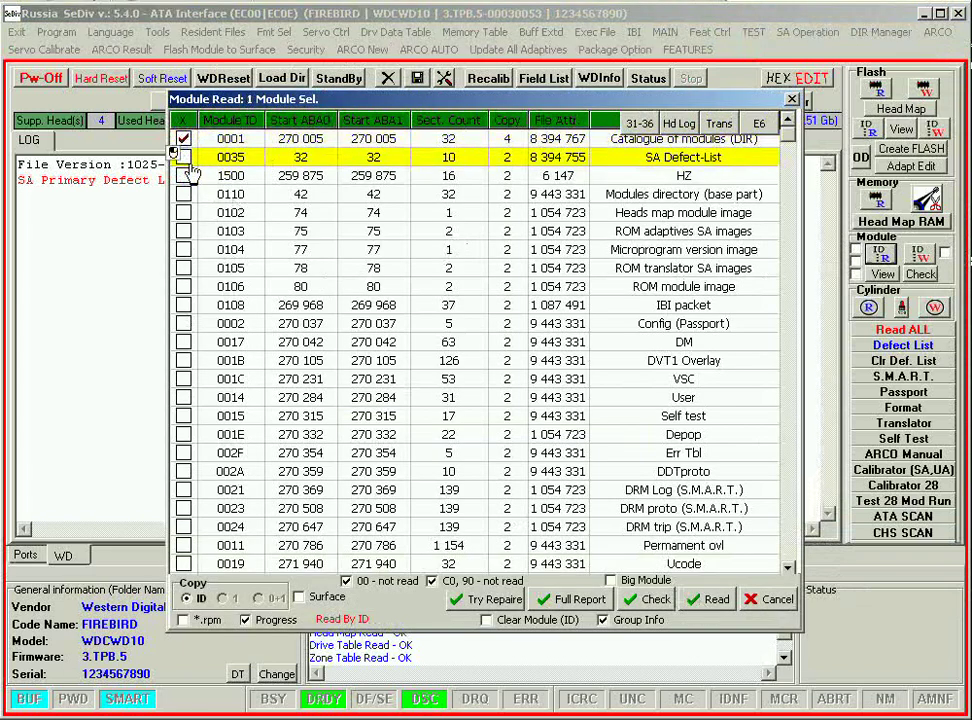
{"action": "left_click", "coordinate": [707, 599]}
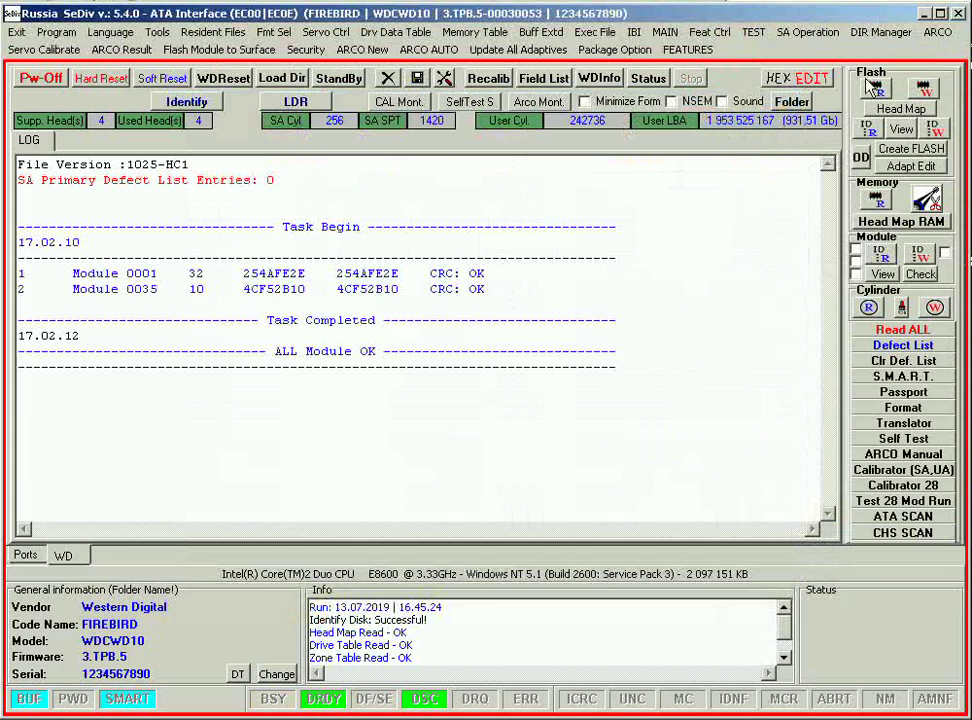
Check the module files 0001.bin and 0035.bin in the drive's ModuleByID folder, and return to the utility
{"action": "left_click", "coordinate": [791, 101]}
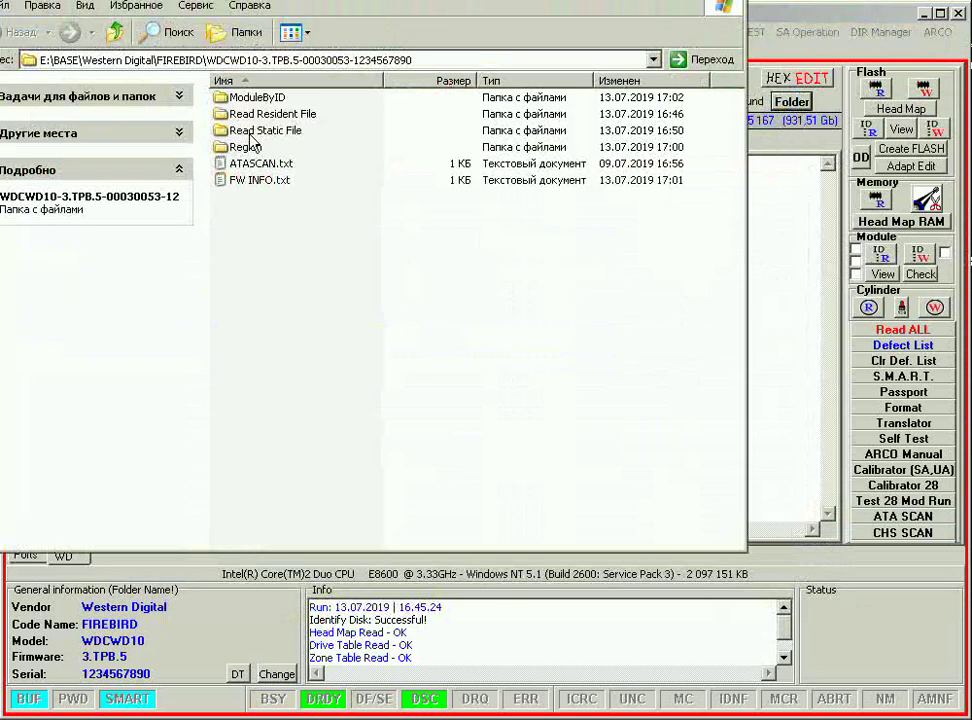
{"action": "double_click", "coordinate": [224, 96]}
{"action": "left_click_drag", "start_coordinate": [284, 184], "coordinate": [217, 88]}
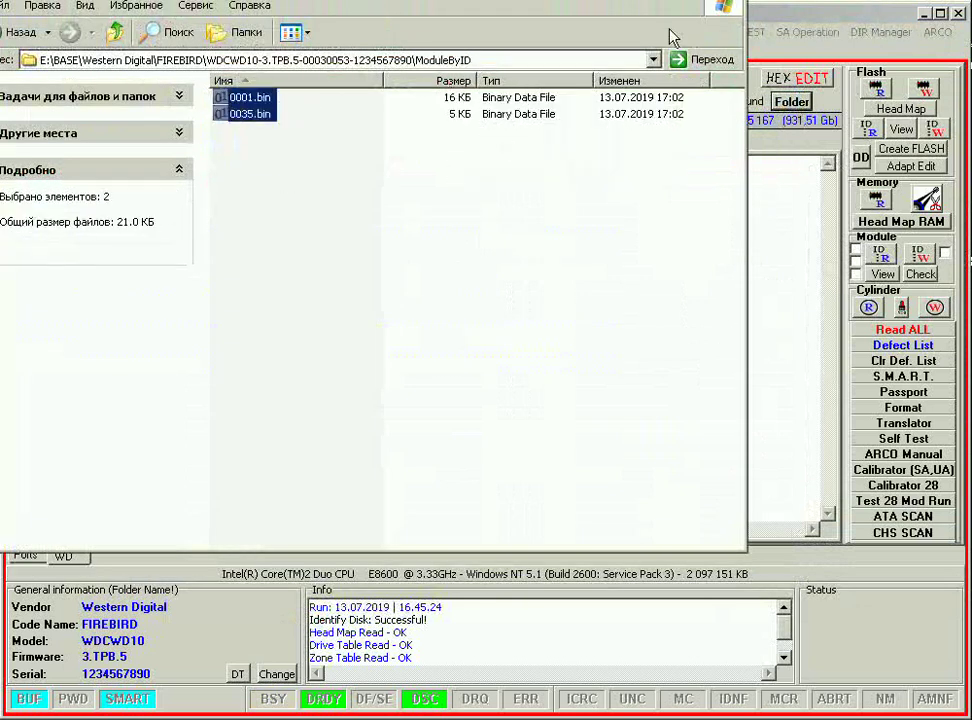
{"action": "left_click", "coordinate": [850, 68]}
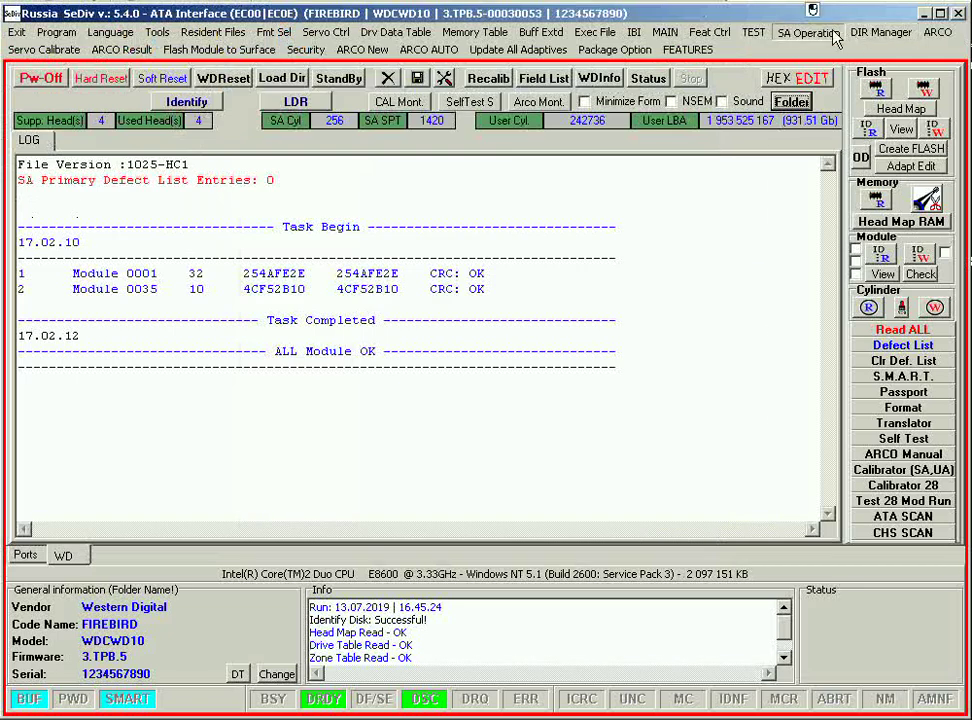
Try choosing 0001.bin from the ModuleByID folder for Load DIR, and cancel the loading
{"action": "left_click", "coordinate": [810, 32]}
{"action": "mouse_move", "coordinate": [858, 38]}
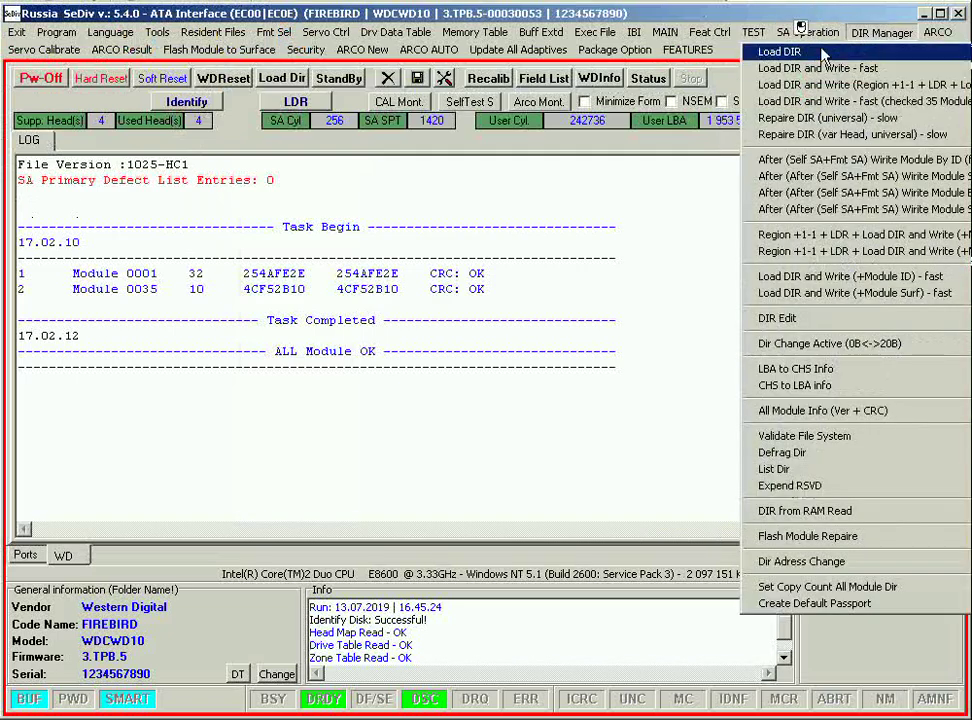
{"action": "left_click", "coordinate": [779, 51]}
{"action": "left_click", "coordinate": [348, 130]}
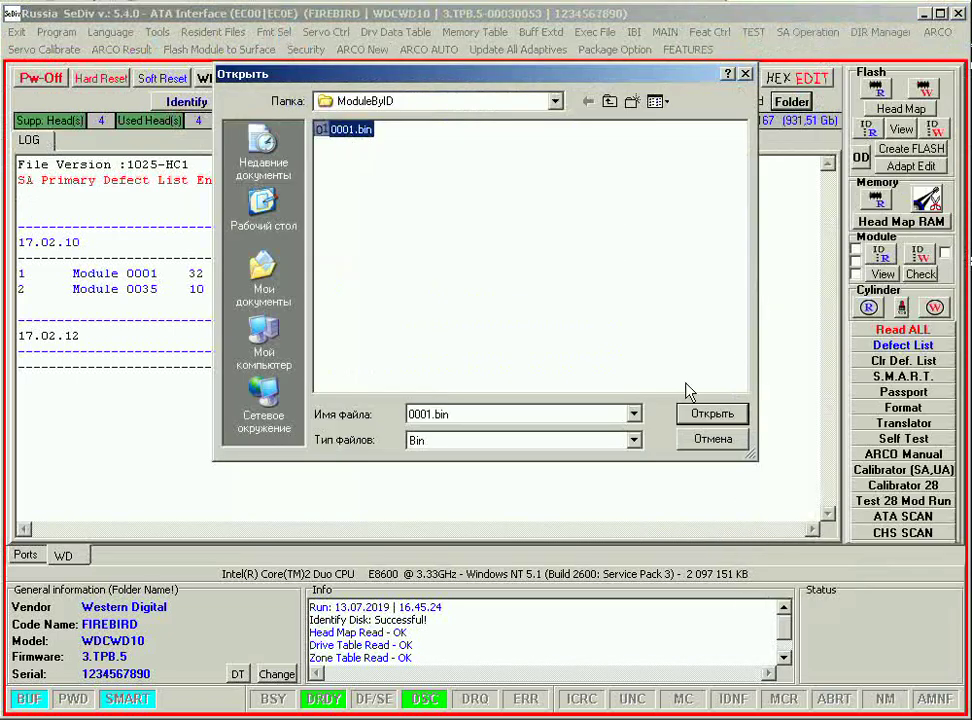
{"action": "left_click", "coordinate": [713, 438]}
View the parameters of modules 0105 and 001C in the DIR editor, and close it without changing anything
{"action": "left_click", "coordinate": [810, 32]}
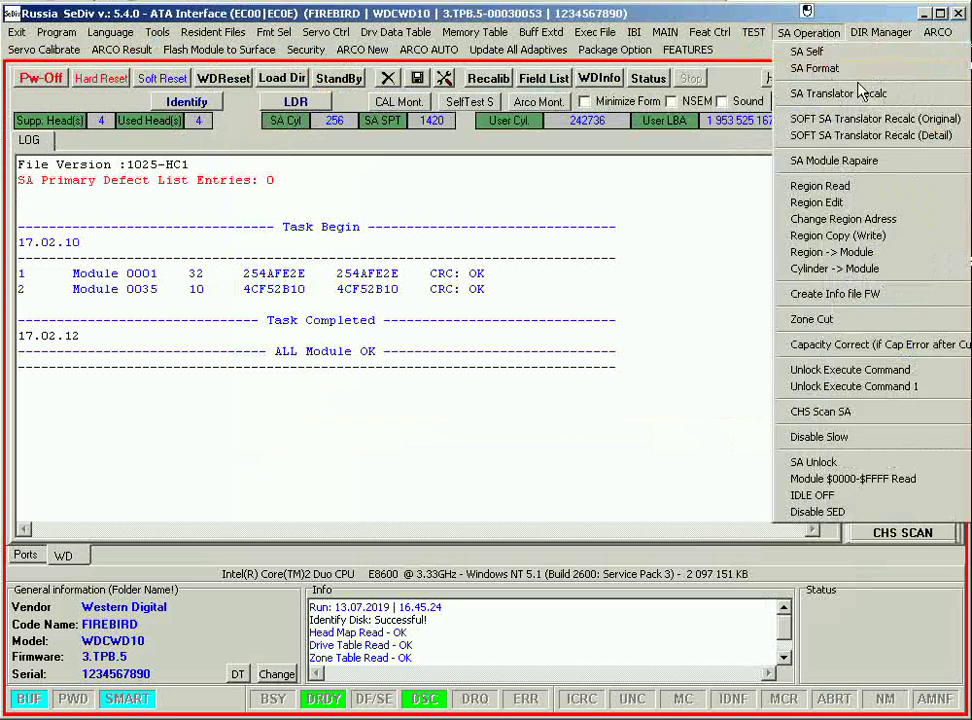
{"action": "mouse_move", "coordinate": [880, 33]}
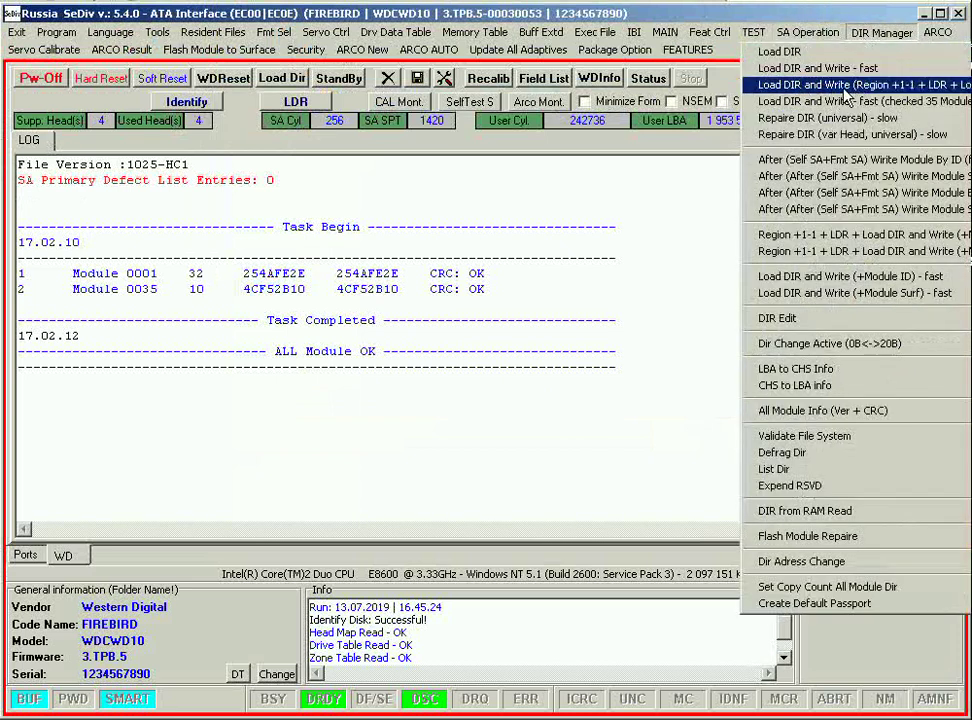
{"action": "mouse_move", "coordinate": [808, 33]}
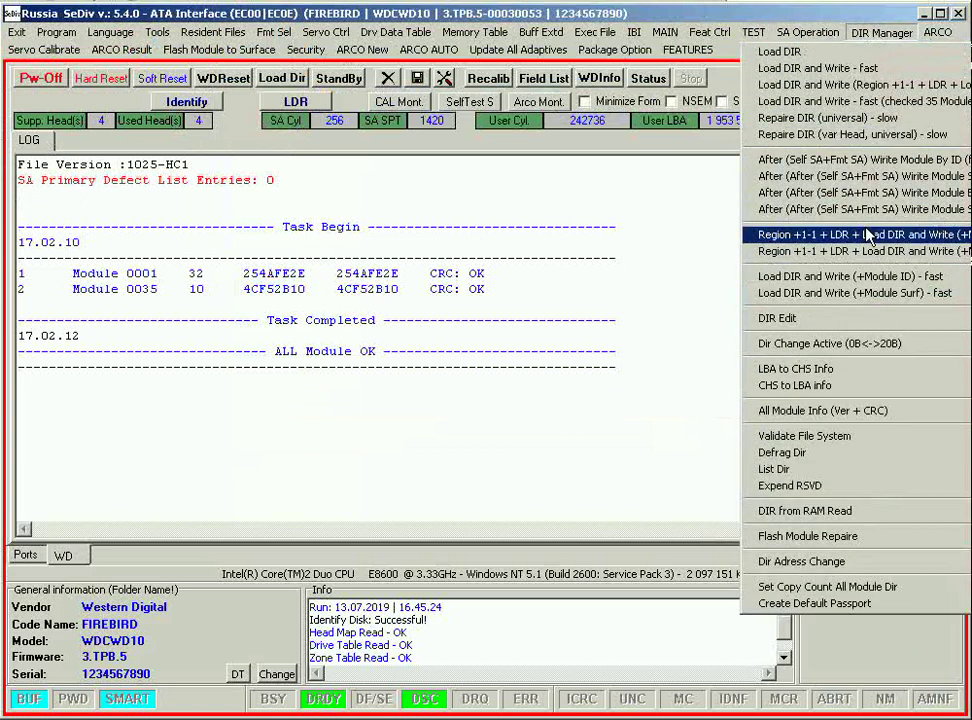
{"action": "left_click", "coordinate": [931, 318]}
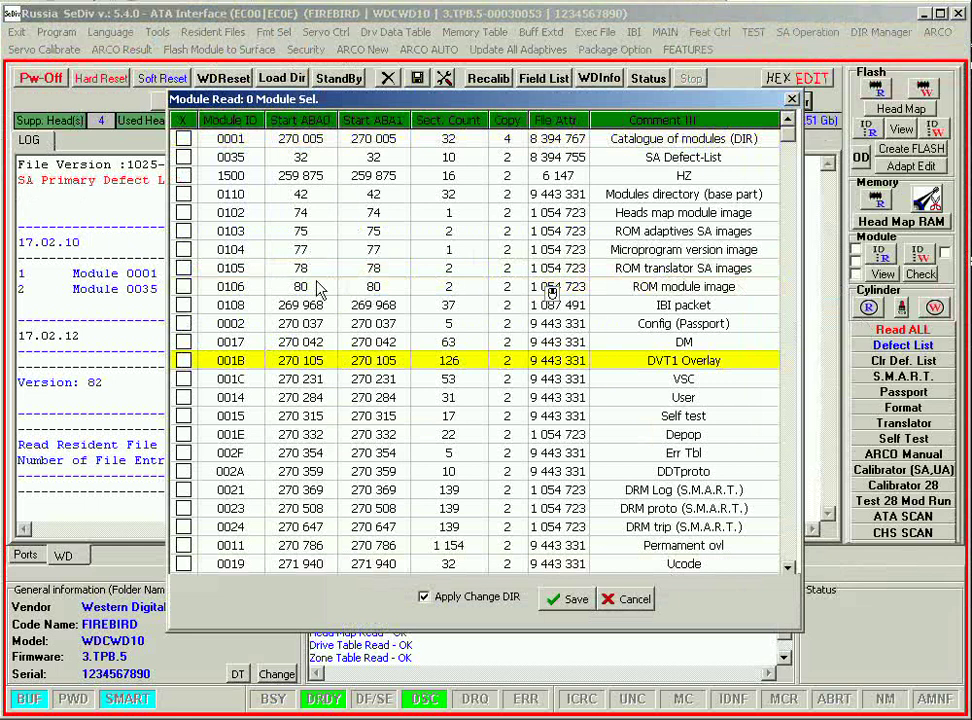
{"action": "double_click", "coordinate": [311, 278]}
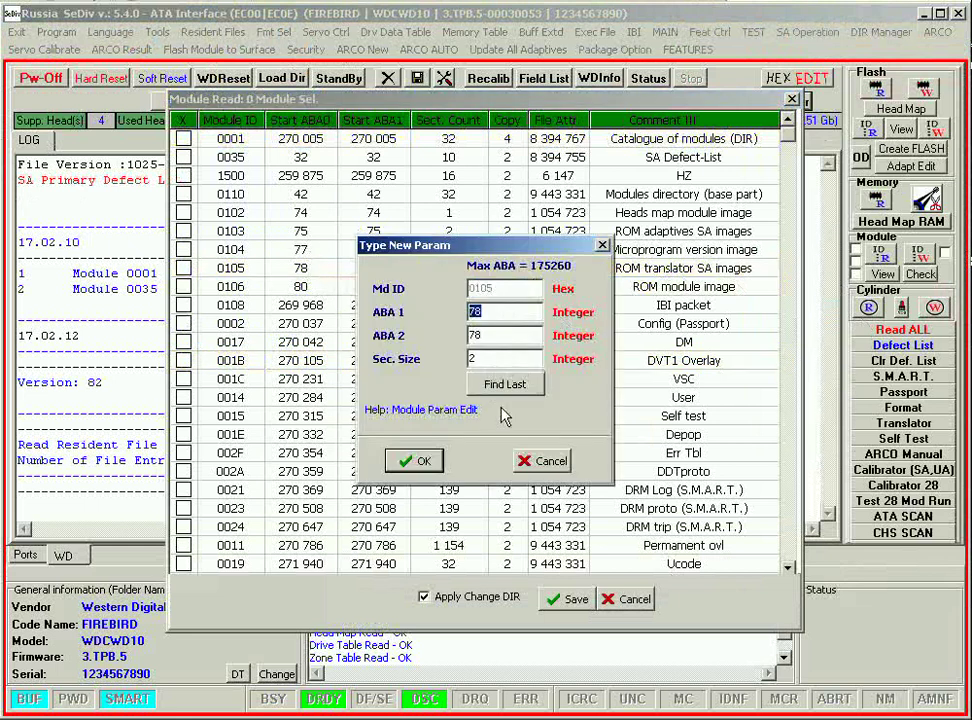
{"action": "left_click", "coordinate": [545, 461]}
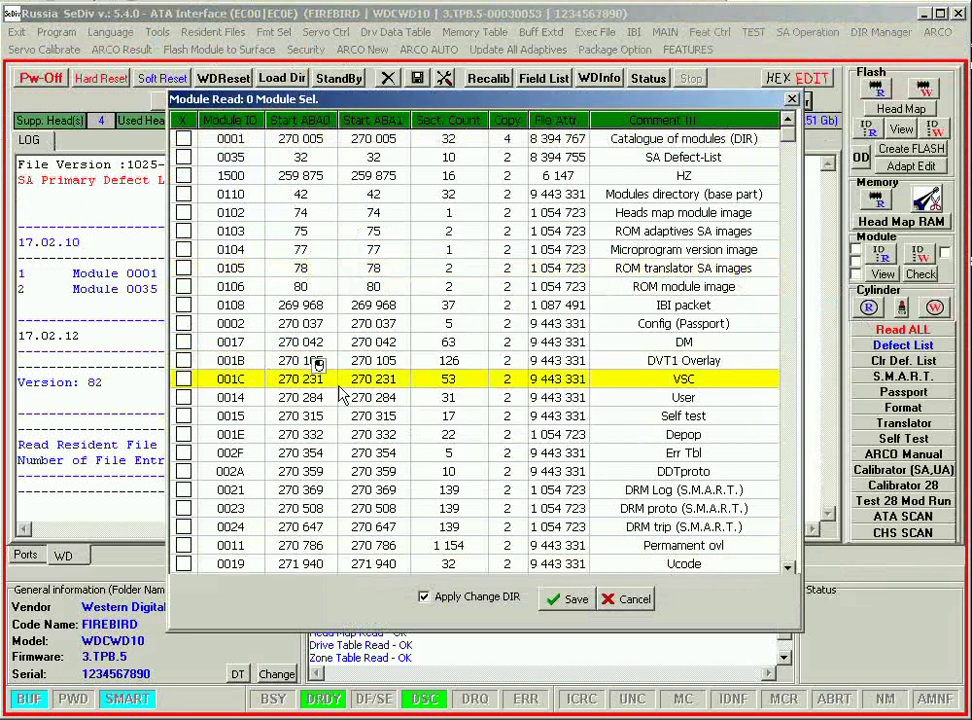
{"action": "double_click", "coordinate": [300, 380]}
{"action": "left_click", "coordinate": [548, 461]}
{"action": "left_click", "coordinate": [791, 99]}
Look up the CHS information for LBA 10, and close the converter
{"action": "left_click", "coordinate": [866, 34]}
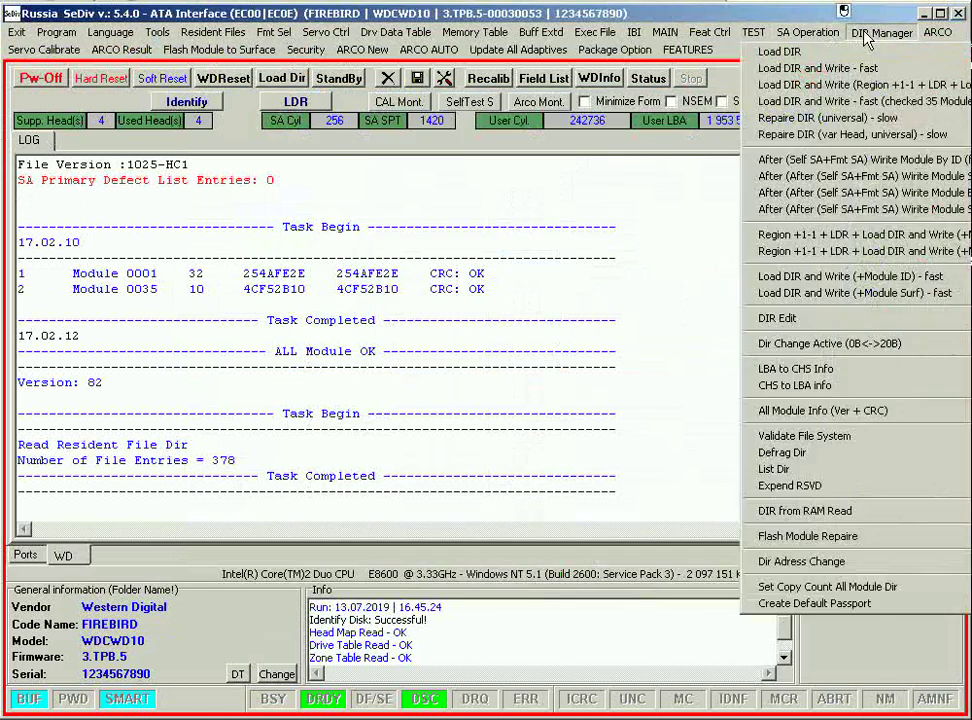
{"action": "left_click", "coordinate": [851, 378]}
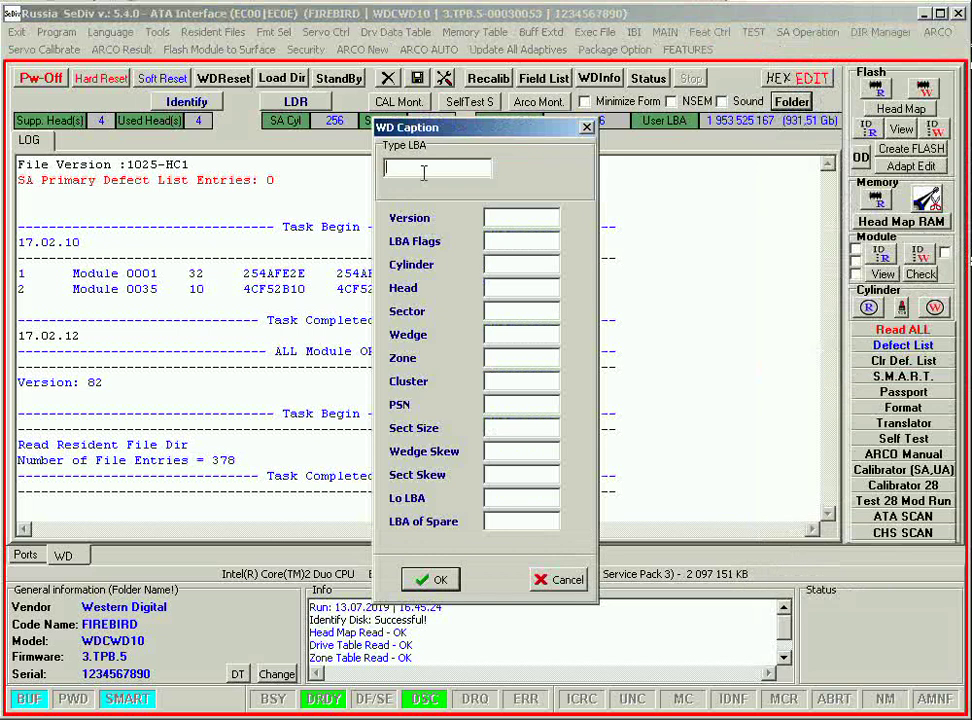
{"action": "type", "text": "10"}
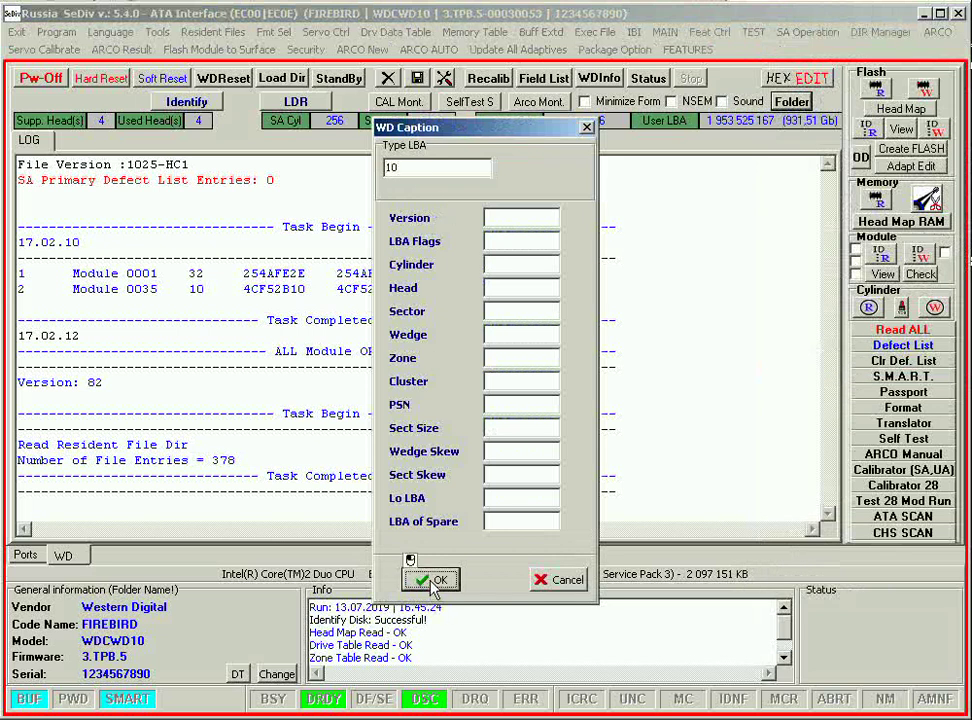
{"action": "left_click", "coordinate": [434, 578]}
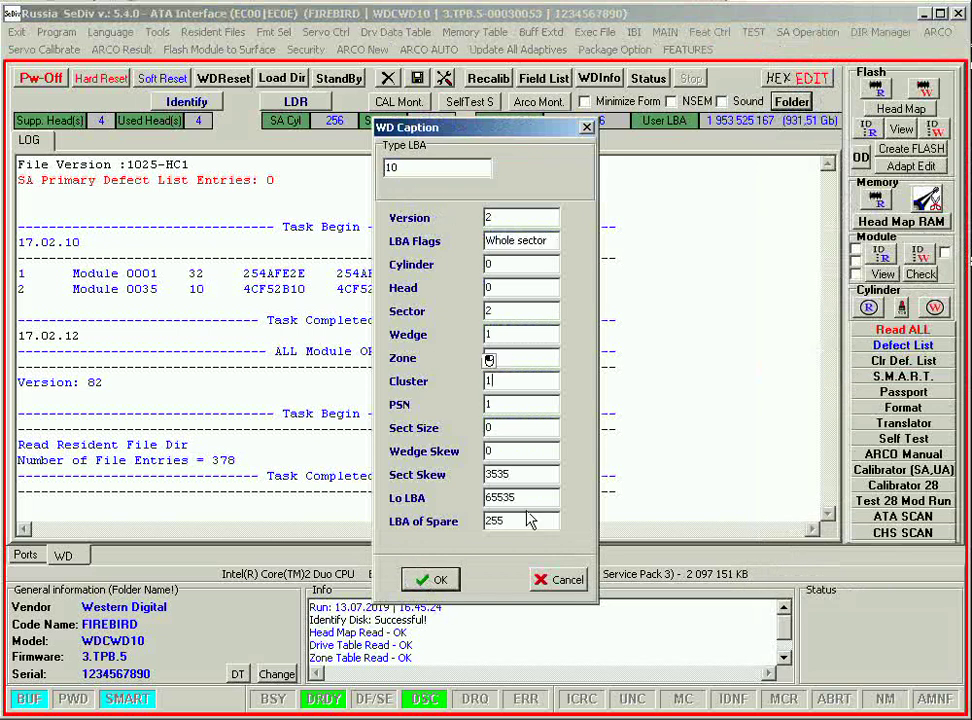
{"action": "left_click", "coordinate": [446, 578]}
{"action": "left_click", "coordinate": [565, 585]}
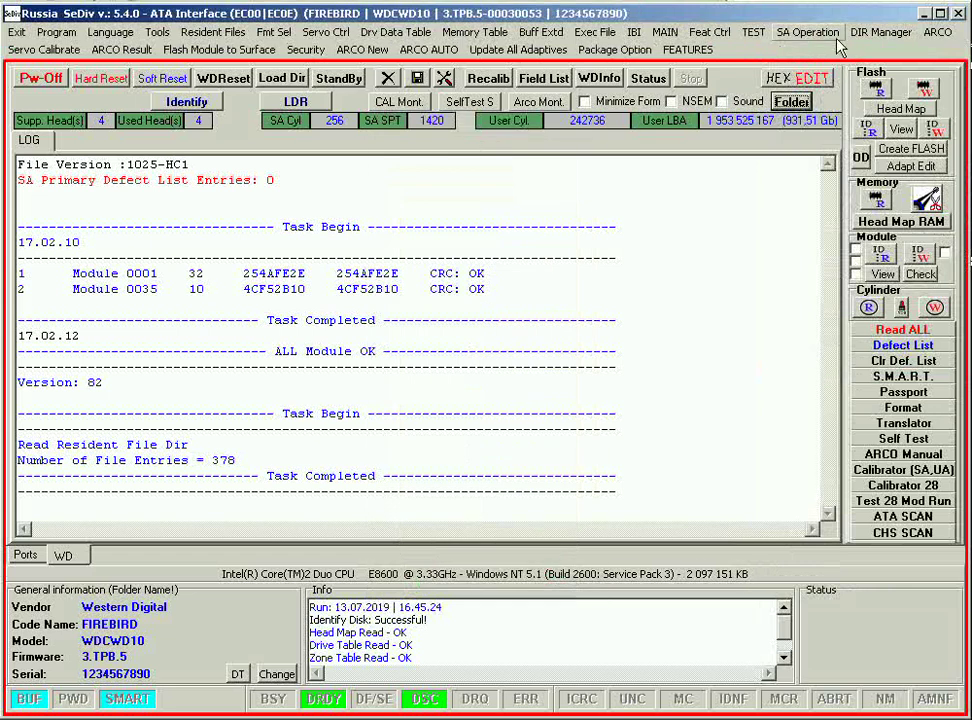
Try converting cylinder 0, head 0, sector 0 to an LBA
{"action": "left_click", "coordinate": [875, 36]}
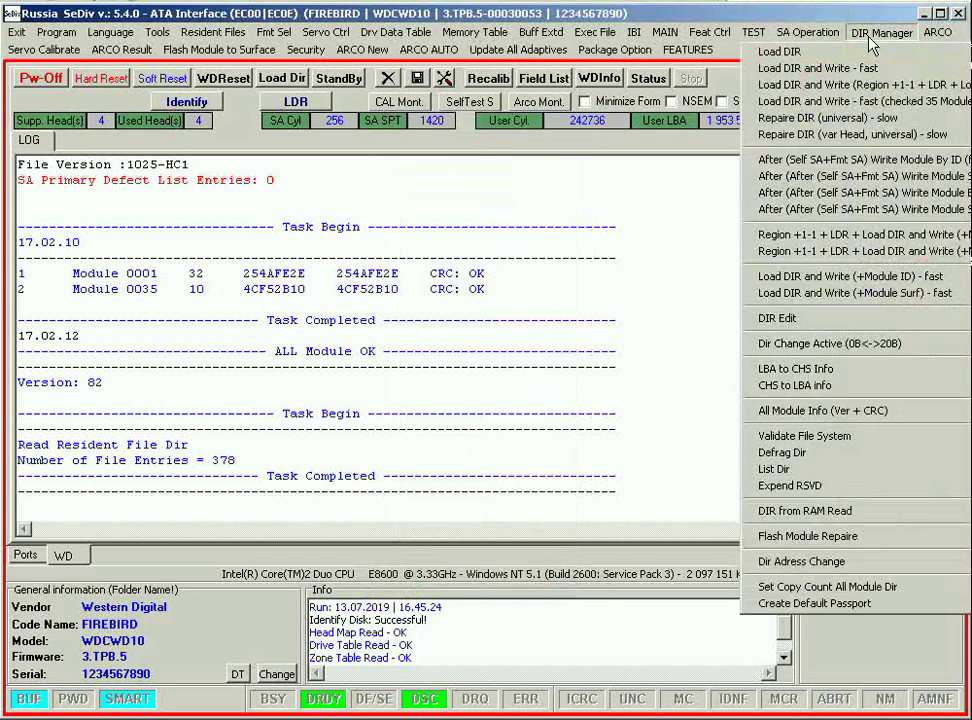
{"action": "left_click", "coordinate": [795, 385]}
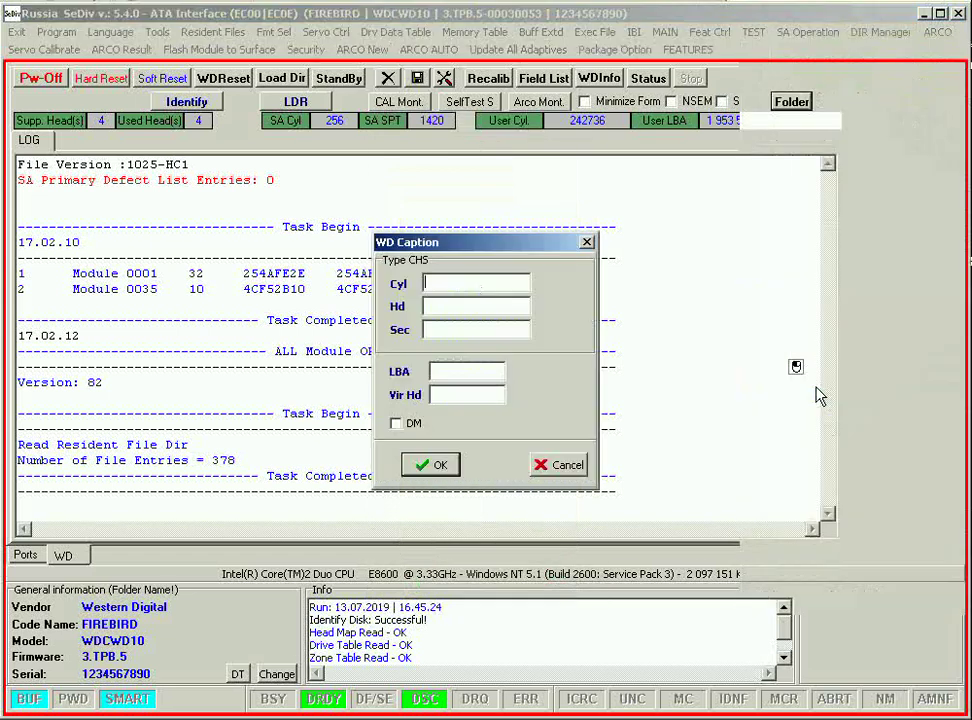
{"action": "left_click", "coordinate": [443, 306]}
{"action": "type", "text": "0"}
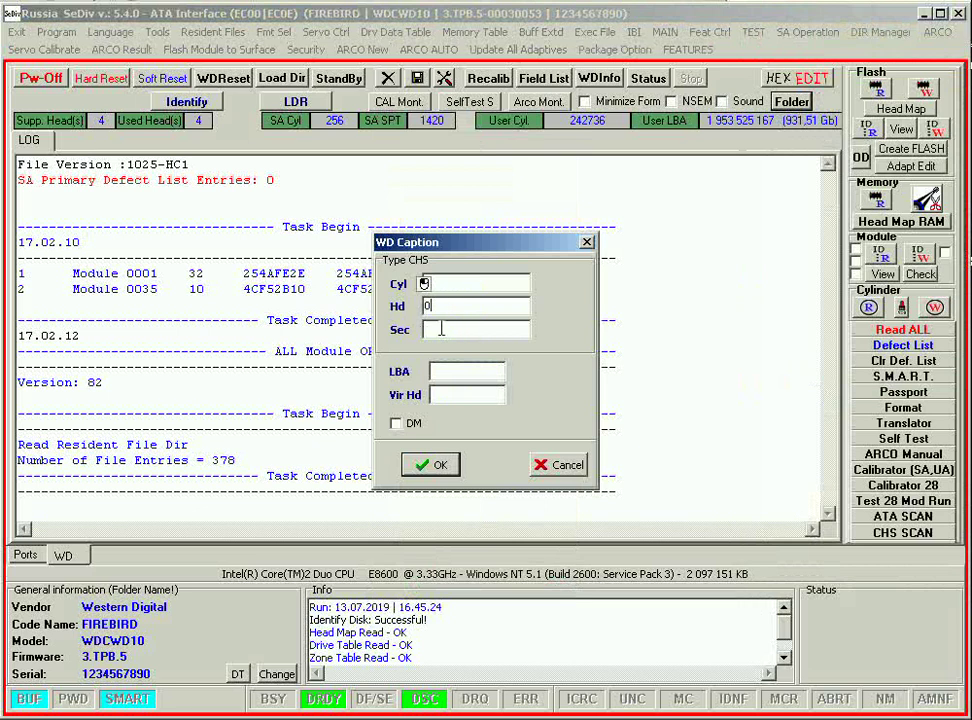
{"action": "left_click", "coordinate": [440, 329]}
{"action": "type", "text": "0"}
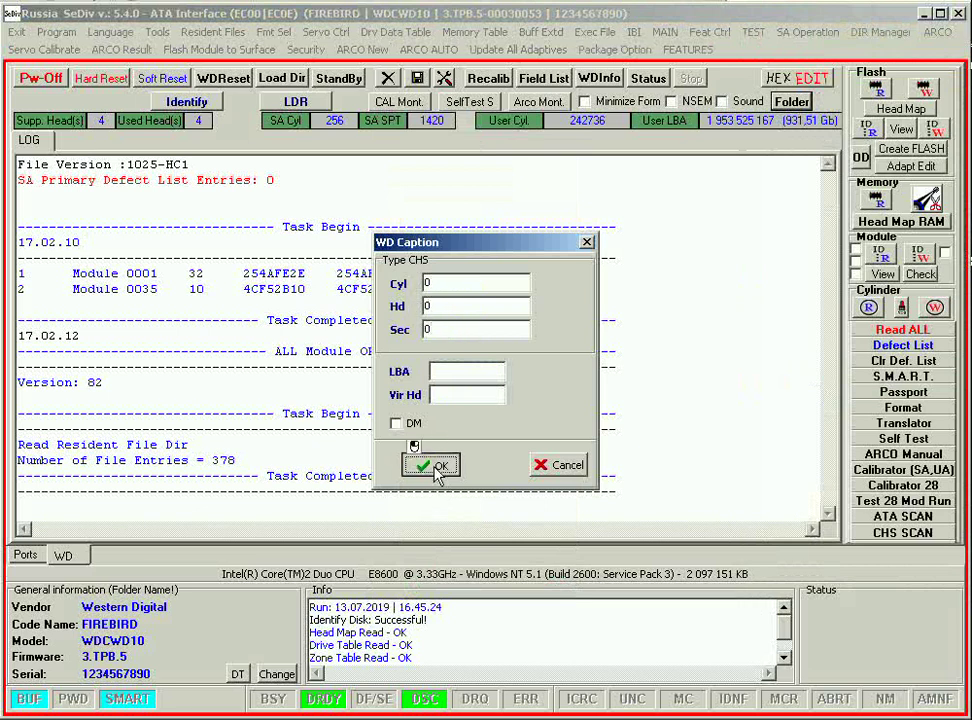
{"action": "left_click", "coordinate": [436, 464]}
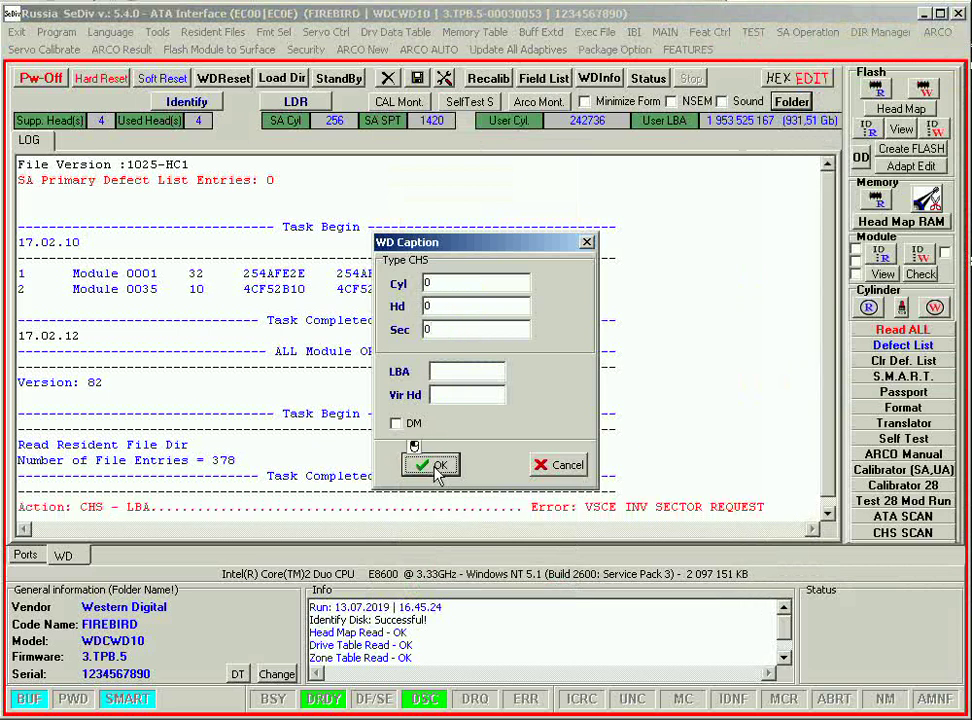
Convert cylinder 0, head 0, sector 1 to an LBA, repeat with cylinder 10, and close the converter
{"action": "double_click", "coordinate": [440, 329]}
{"action": "type", "text": "1"}
{"action": "left_click", "coordinate": [436, 464]}
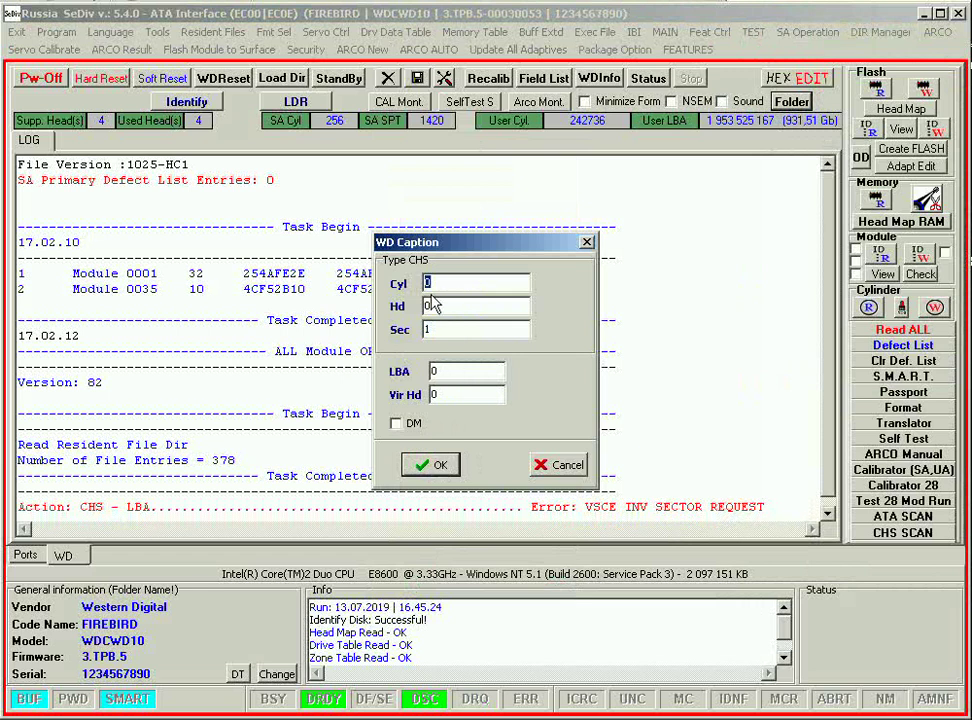
{"action": "type", "text": "10"}
{"action": "left_click", "coordinate": [433, 466]}
{"action": "double_click", "coordinate": [466, 372]}
{"action": "left_click", "coordinate": [565, 464]}
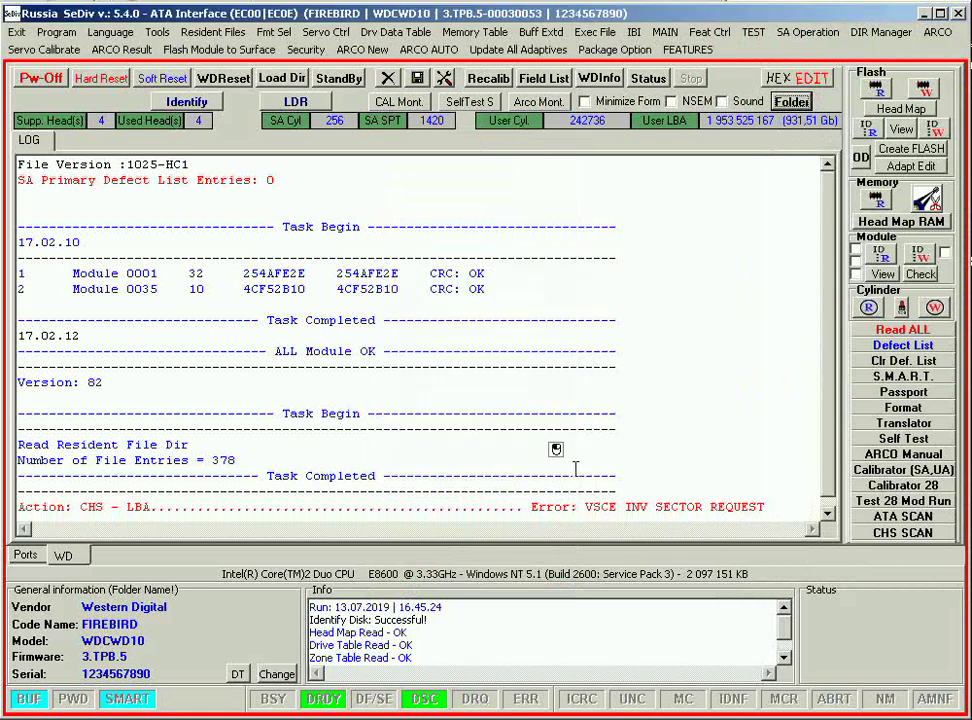
Read the module directory from the drive's RAM
{"action": "left_click", "coordinate": [830, 35]}
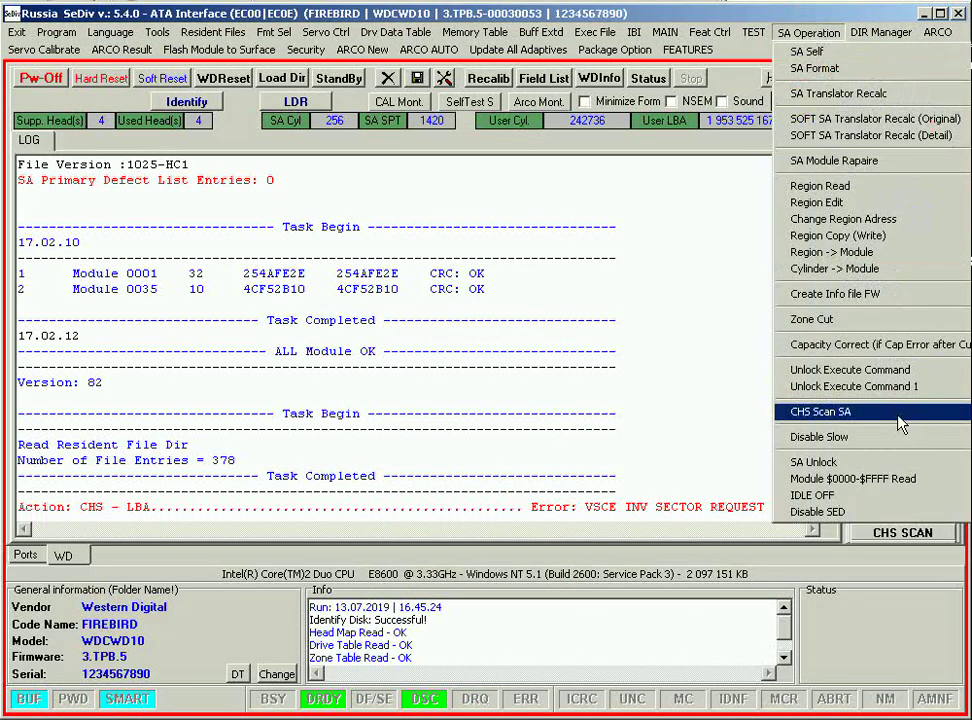
{"action": "mouse_move", "coordinate": [882, 32]}
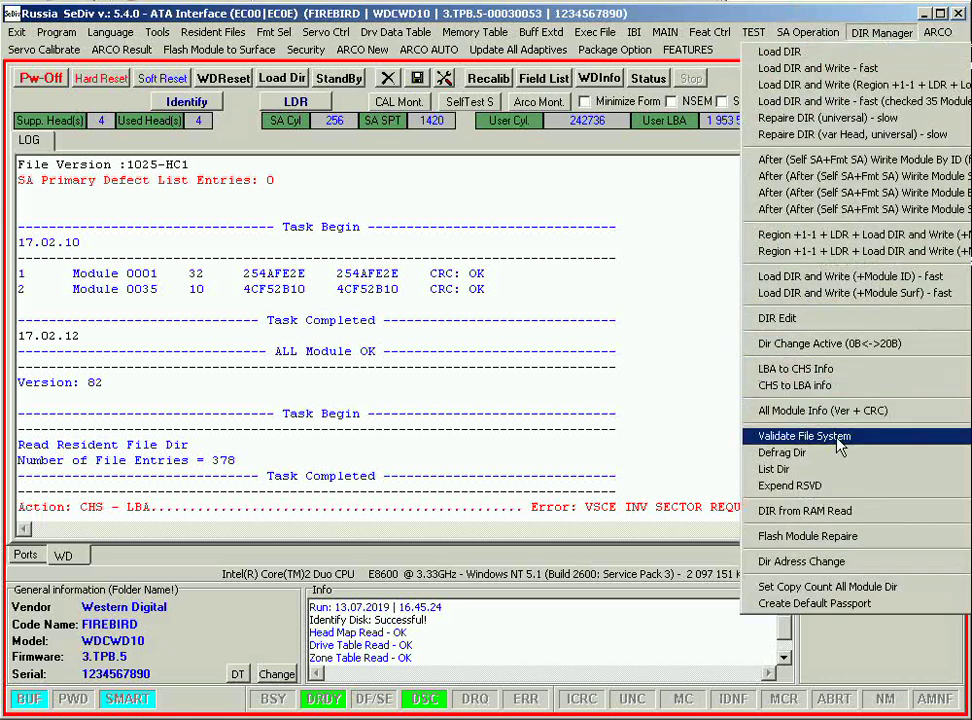
{"action": "left_click", "coordinate": [826, 513]}
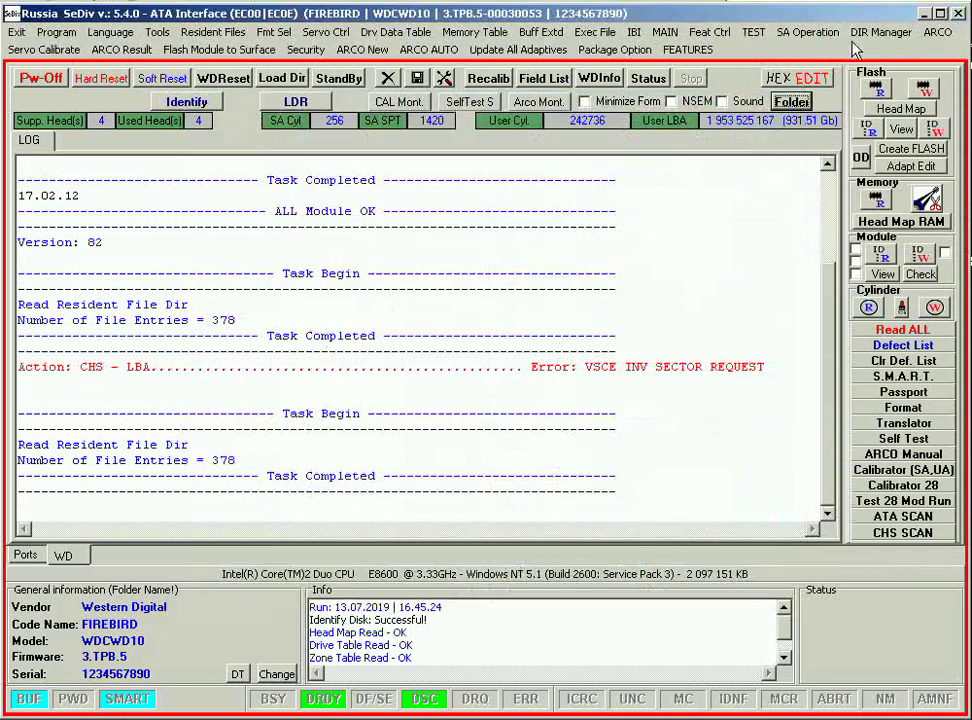
Open the DIR address editor, increment and decrement the module $0B address in single steps, and reset it to zero
{"action": "left_click", "coordinate": [873, 38]}
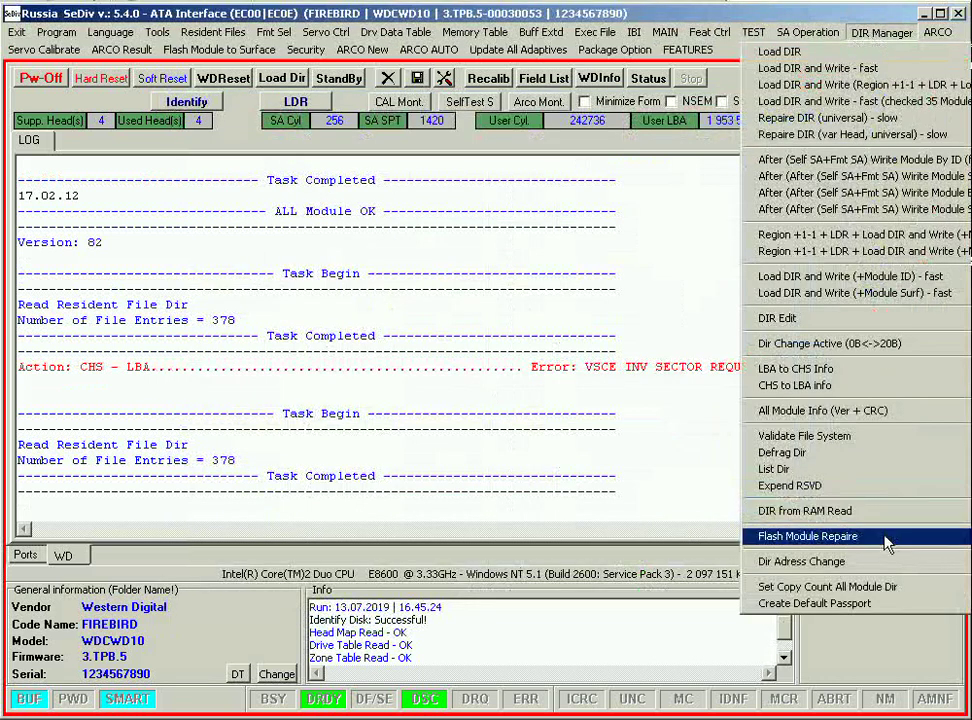
{"action": "mouse_move", "coordinate": [873, 567]}
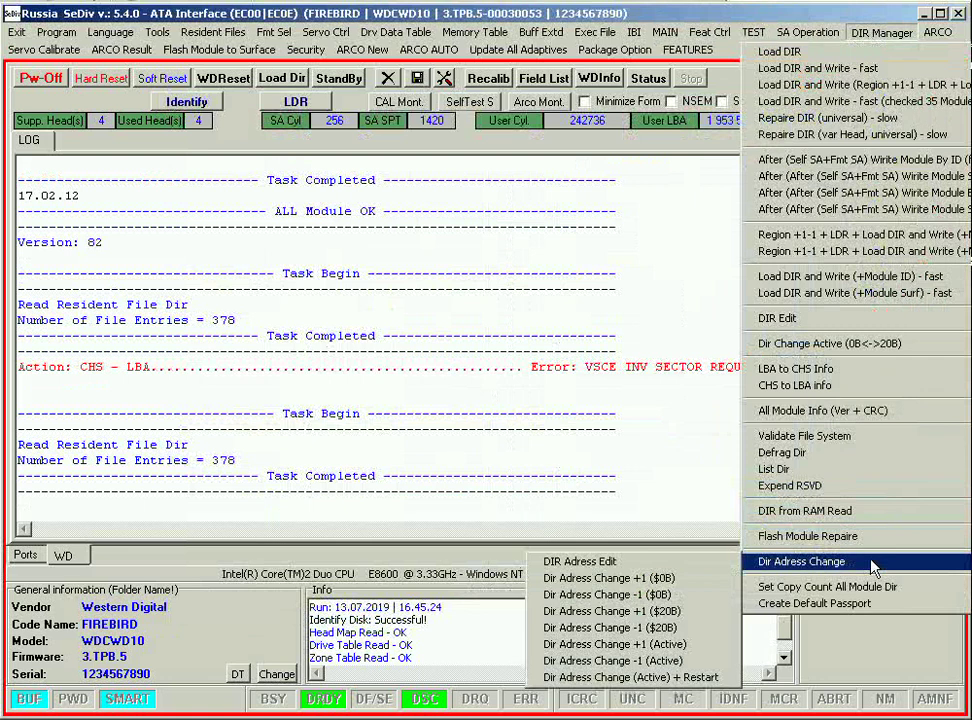
{"action": "left_click", "coordinate": [636, 566]}
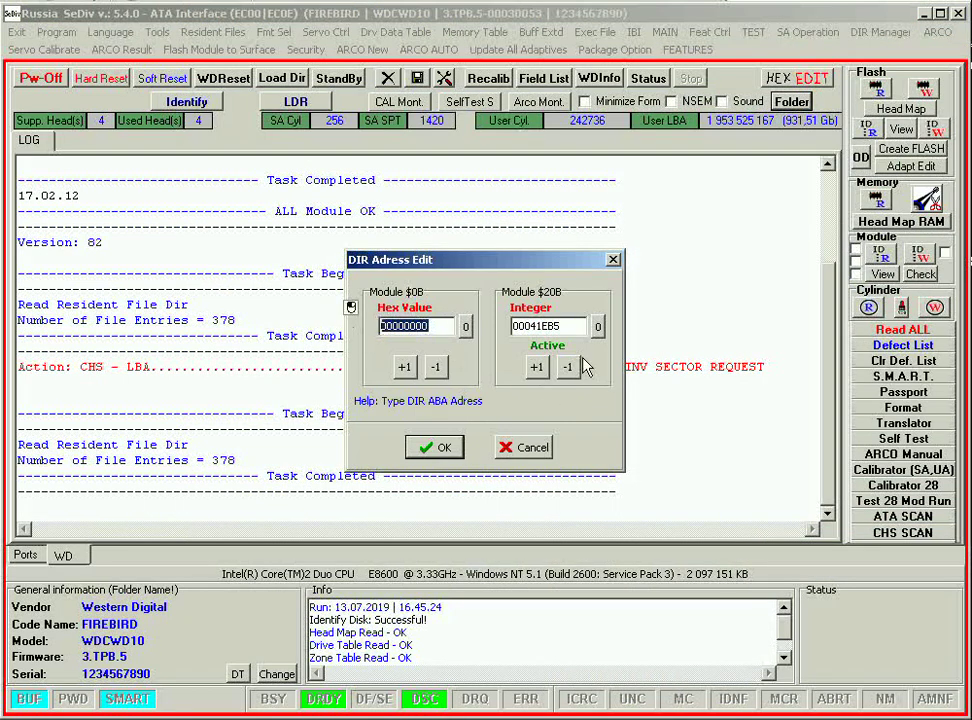
{"action": "key", "text": "Tab"}
{"action": "left_click", "coordinate": [404, 367]}
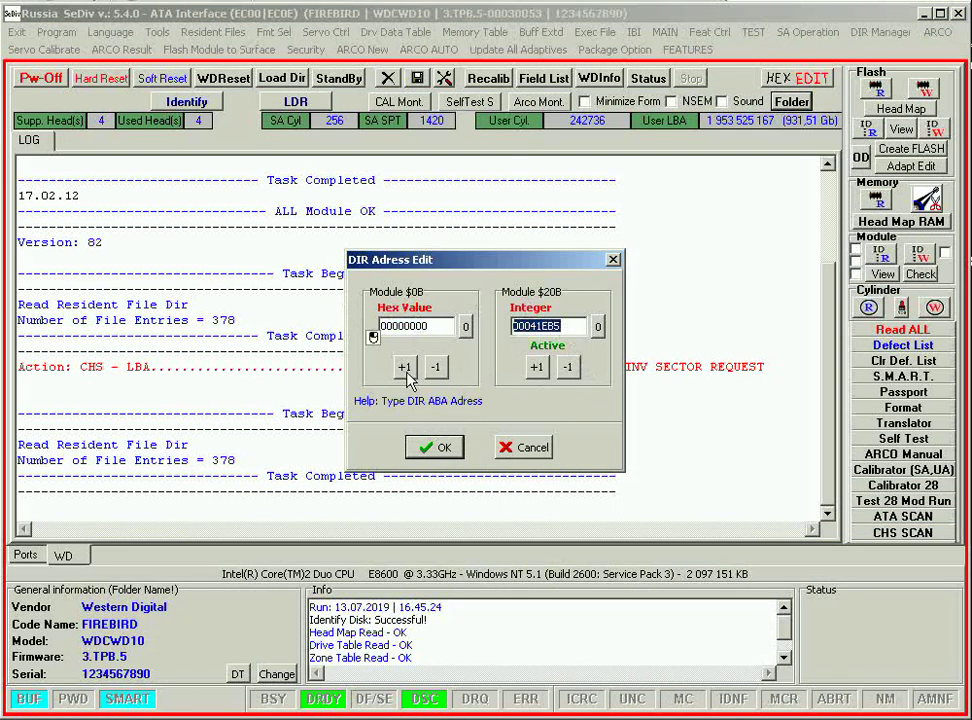
{"action": "left_click", "coordinate": [404, 367]}
{"action": "left_click", "coordinate": [404, 367]}
{"action": "left_click", "coordinate": [404, 367]}
{"action": "left_click", "coordinate": [404, 367]}
{"action": "left_click", "coordinate": [435, 367]}
{"action": "left_click", "coordinate": [435, 367]}
{"action": "left_click", "coordinate": [435, 367]}
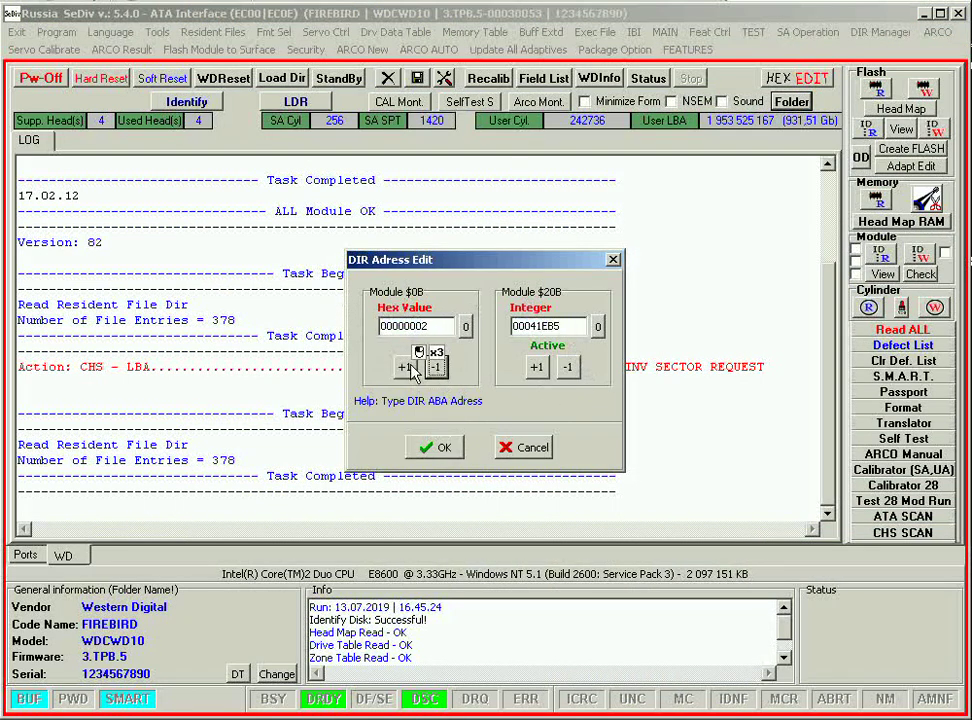
{"action": "left_click", "coordinate": [465, 326]}
Increment and decrement the module $20B directory address, zero it, and cancel the address edit
{"action": "left_click", "coordinate": [536, 367]}
{"action": "left_click", "coordinate": [536, 367]}
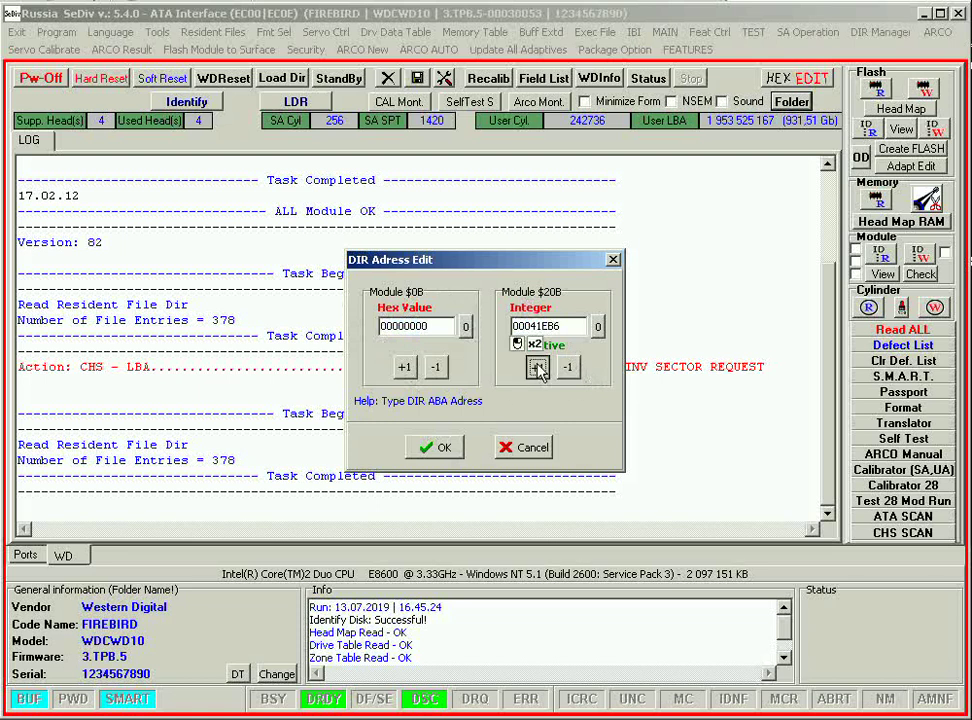
{"action": "left_click", "coordinate": [536, 367]}
{"action": "left_click", "coordinate": [536, 367]}
{"action": "left_click", "coordinate": [536, 367]}
{"action": "left_click", "coordinate": [536, 367]}
{"action": "left_click", "coordinate": [568, 368]}
{"action": "left_click", "coordinate": [568, 368]}
{"action": "left_click", "coordinate": [568, 368]}
{"action": "left_click", "coordinate": [568, 368]}
{"action": "left_click", "coordinate": [568, 368]}
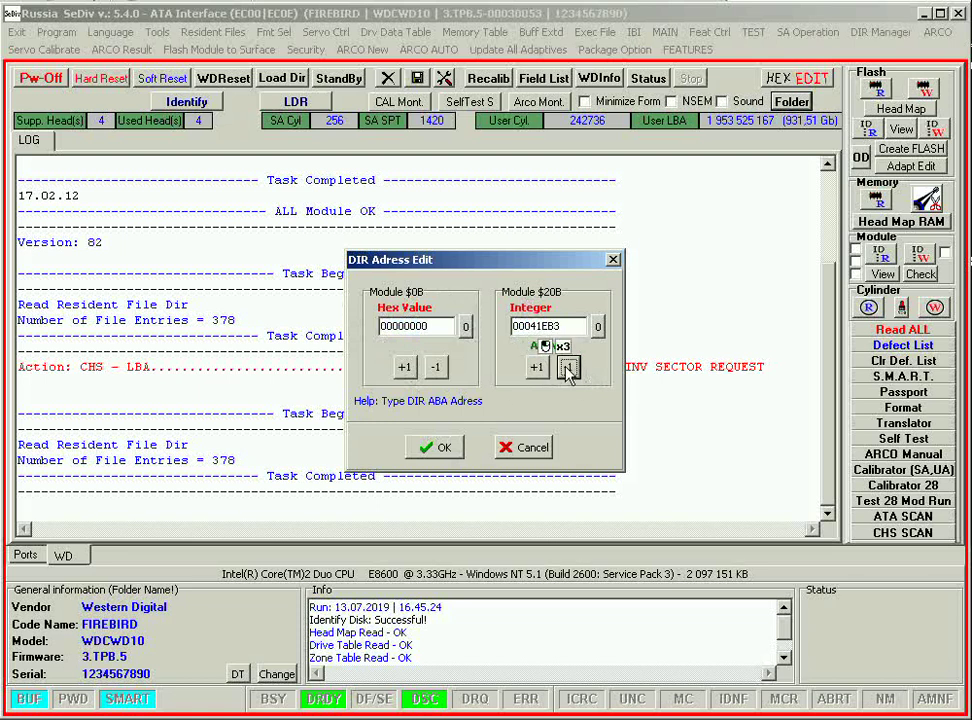
{"action": "left_click", "coordinate": [568, 368]}
{"action": "left_click", "coordinate": [568, 368]}
{"action": "left_click", "coordinate": [568, 368]}
{"action": "left_click", "coordinate": [597, 326]}
{"action": "left_click", "coordinate": [532, 447]}
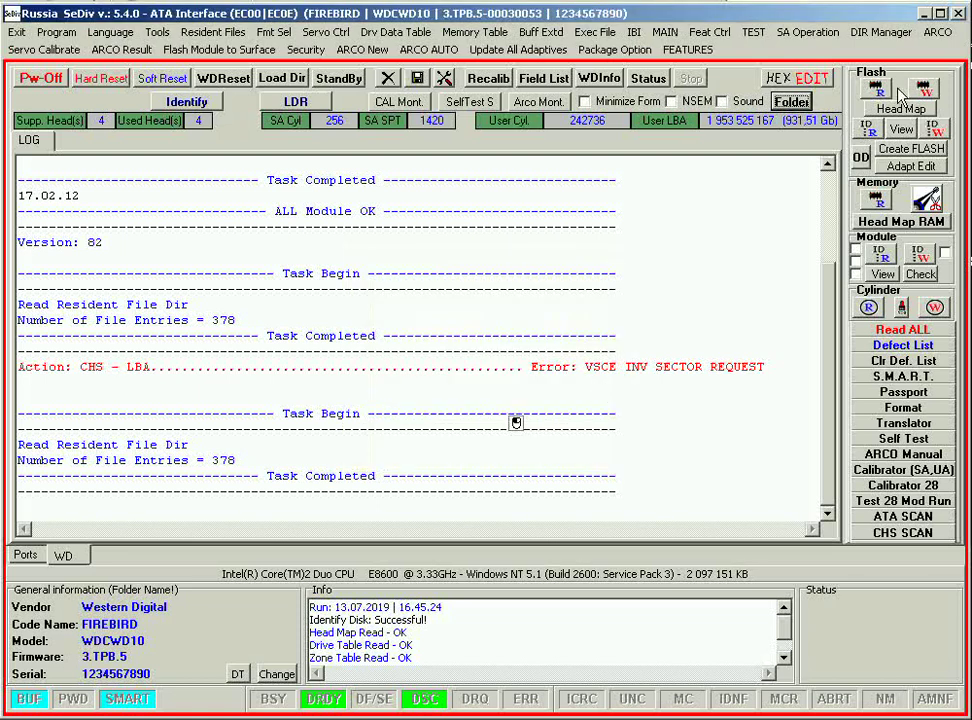
{"action": "left_click", "coordinate": [895, 32]}
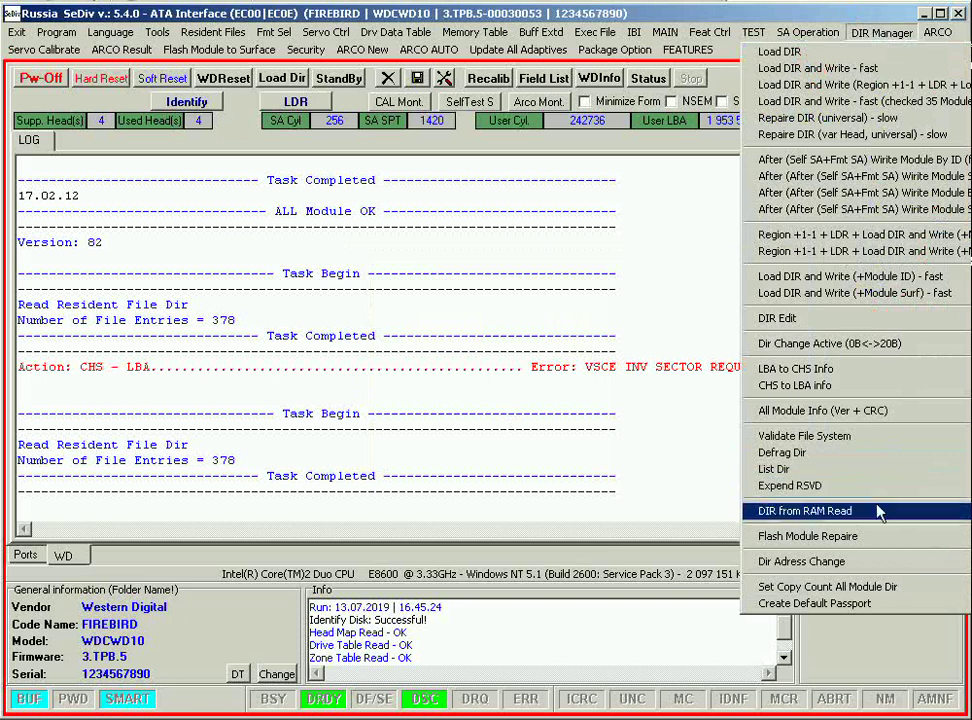
{"action": "left_click", "coordinate": [933, 563]}
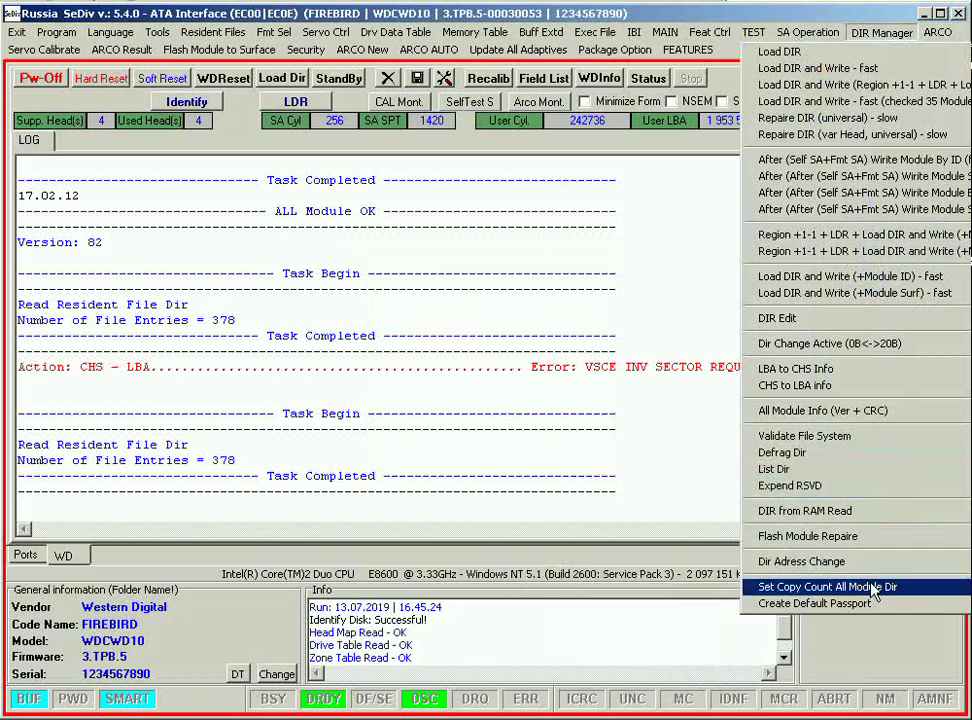
{"action": "mouse_move", "coordinate": [872, 590]}
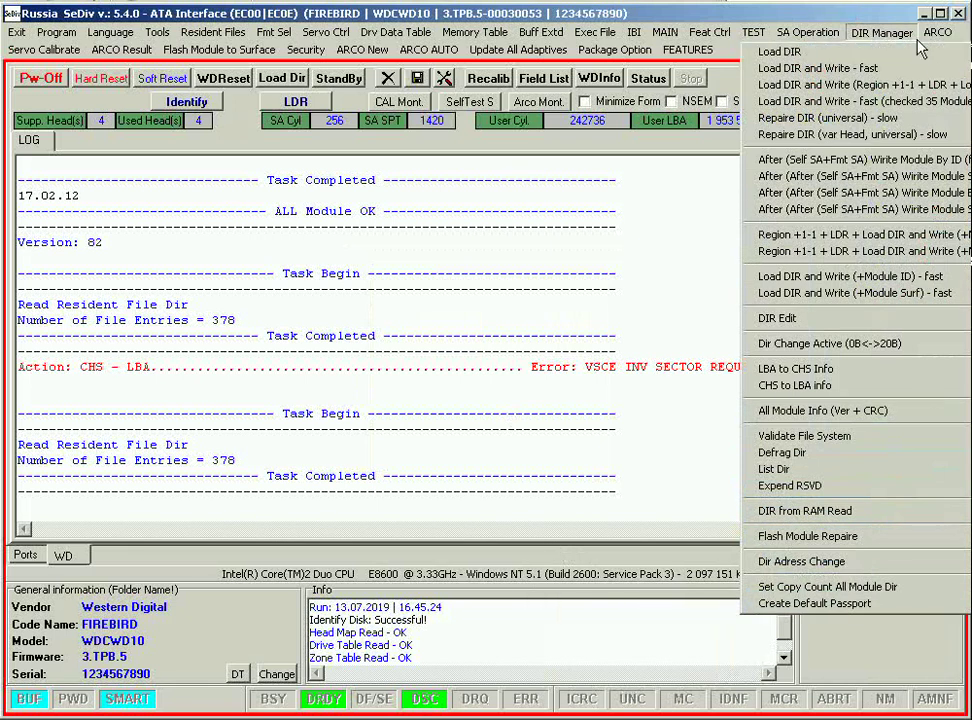
Open the ARCO code file ID selection, try the C4, 2401 and 2407 options, and cancel it
{"action": "mouse_move", "coordinate": [938, 34]}
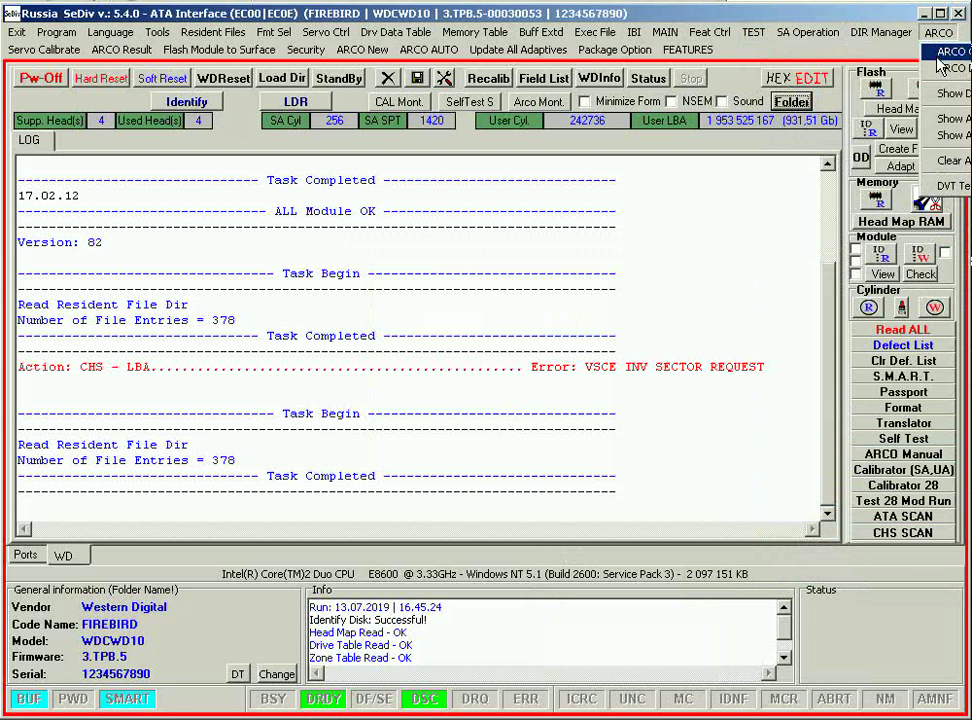
{"action": "left_click", "coordinate": [938, 56]}
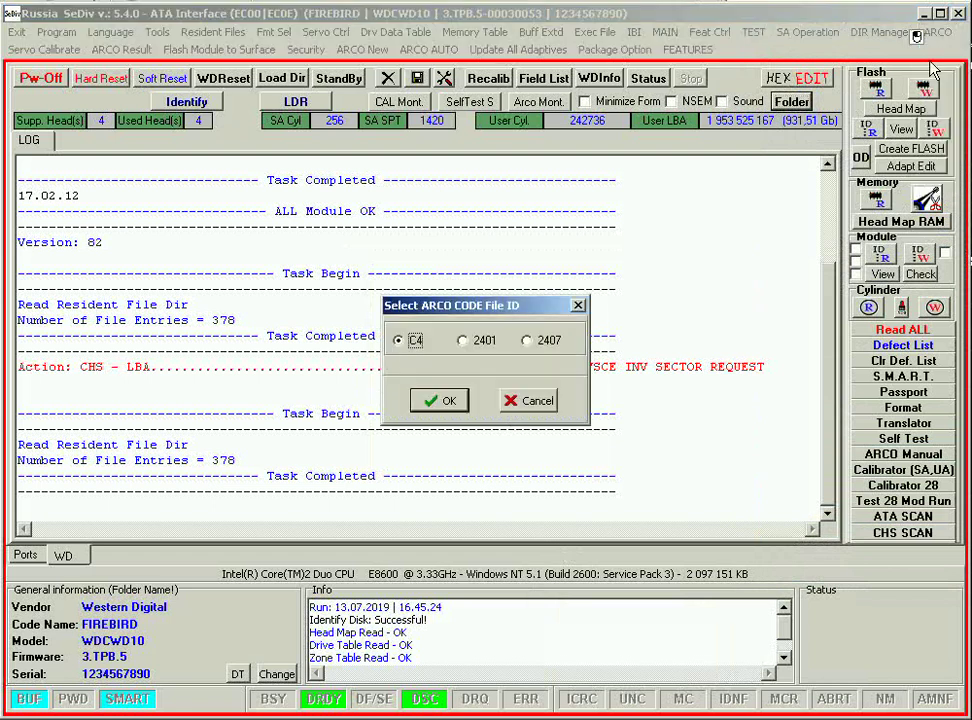
{"action": "left_click", "coordinate": [466, 340]}
{"action": "left_click", "coordinate": [527, 341]}
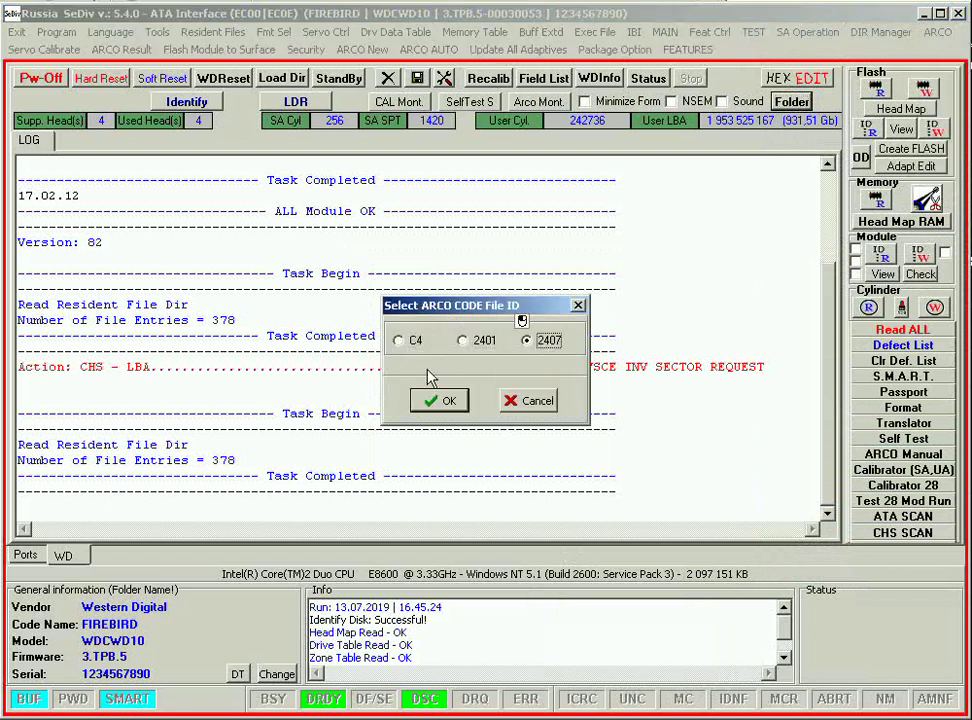
{"action": "left_click", "coordinate": [398, 341]}
{"action": "left_click", "coordinate": [462, 341]}
{"action": "left_click", "coordinate": [530, 400]}
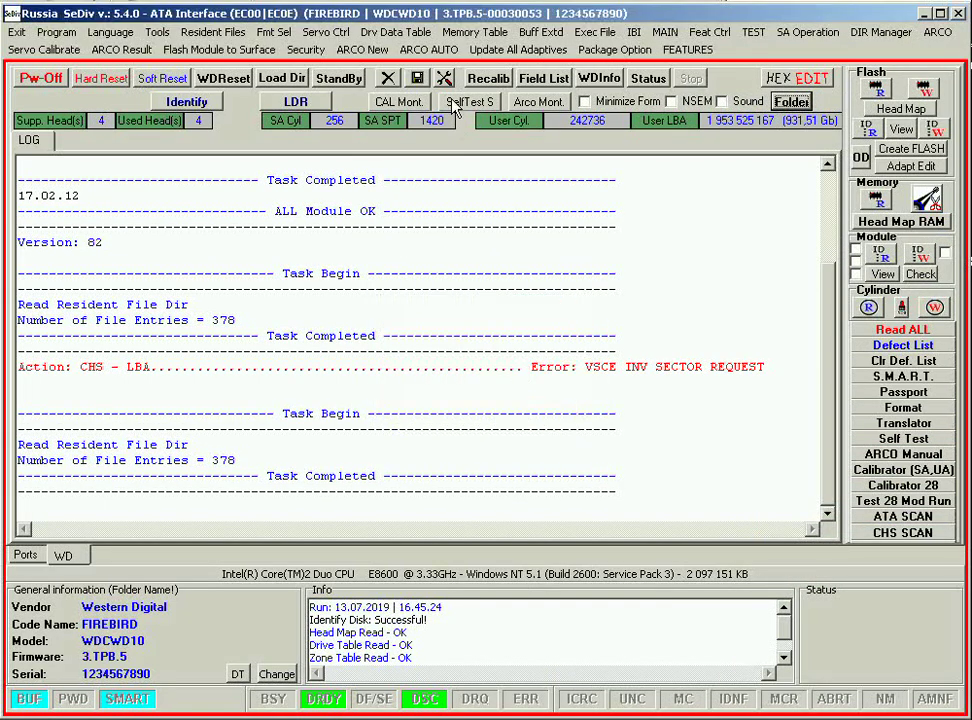
Clear the log
{"action": "left_click", "coordinate": [388, 78]}
{"action": "left_click", "coordinate": [447, 392]}
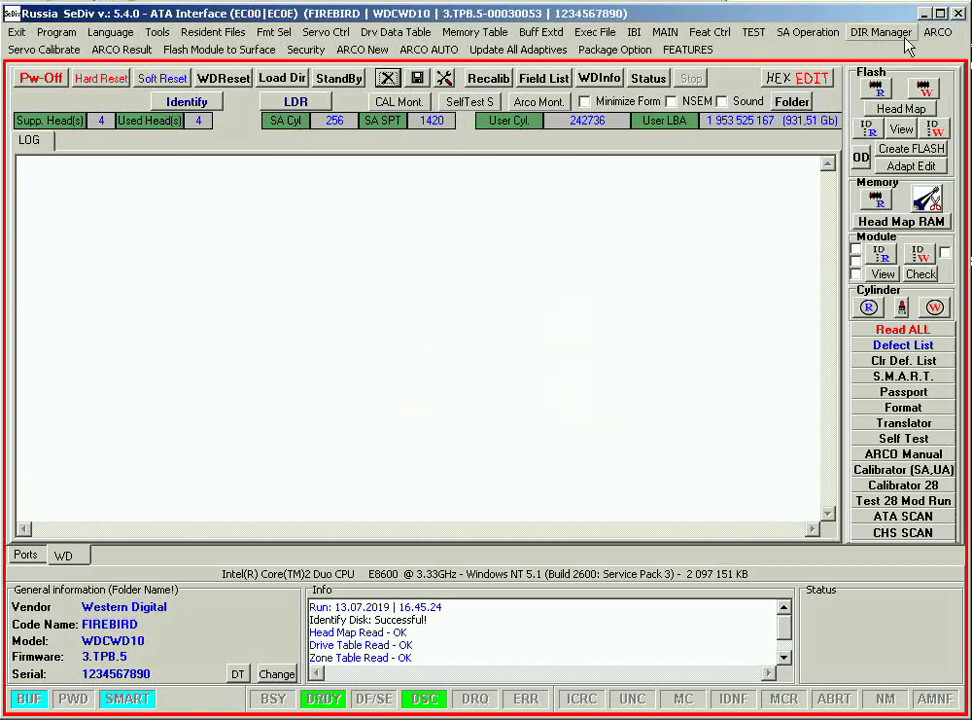
{"action": "left_click", "coordinate": [938, 32]}
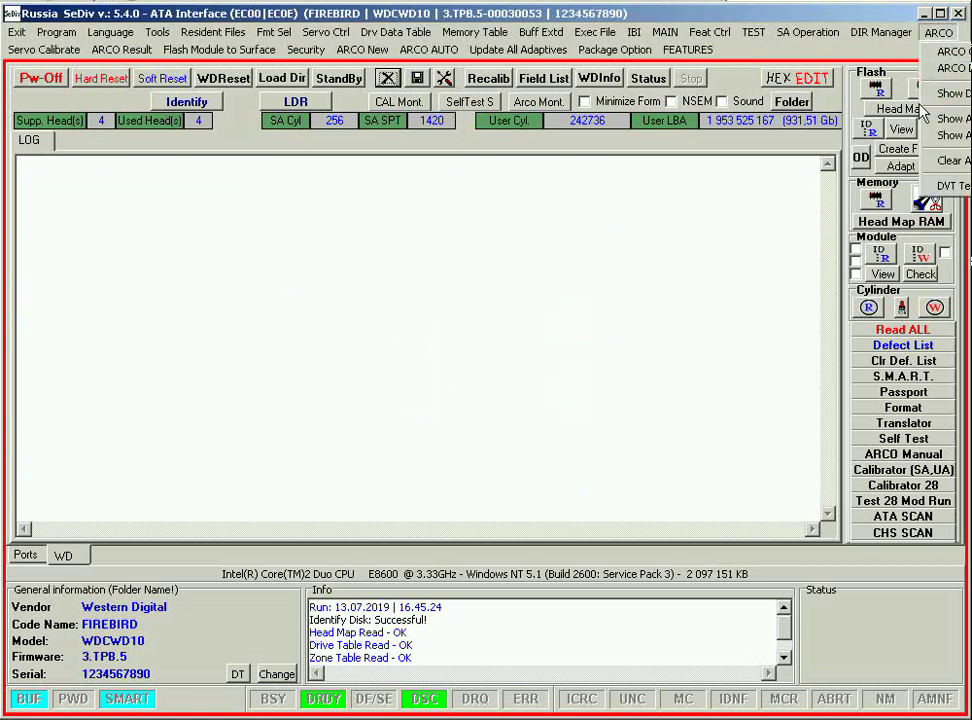
{"action": "left_click", "coordinate": [398, 338]}
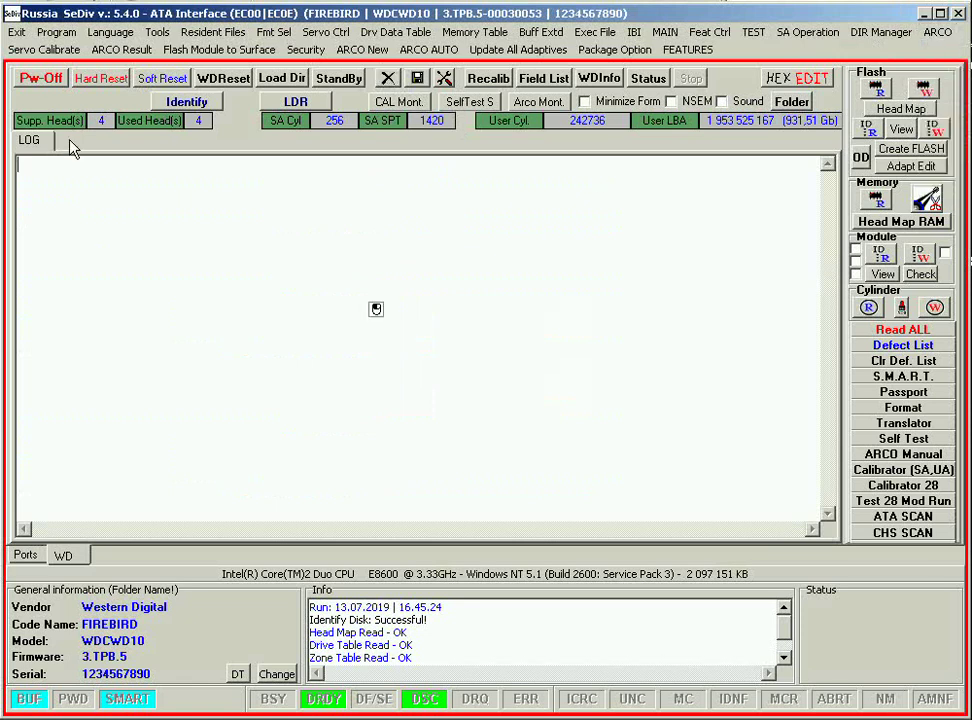
{"action": "left_click", "coordinate": [42, 52]}
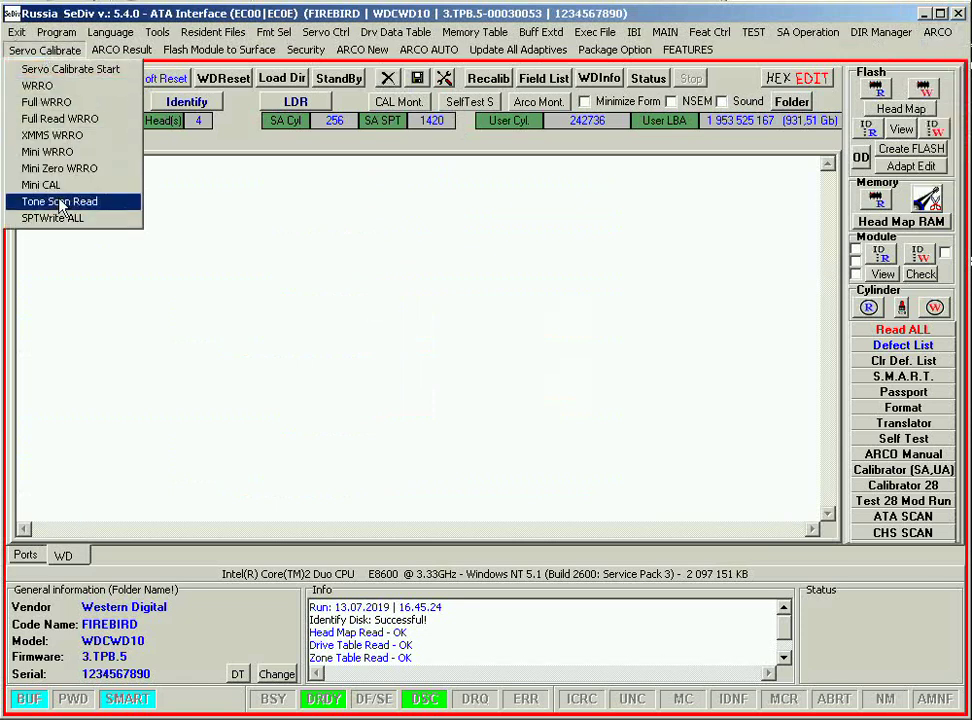
Output the MiniARCO result and the WRRDGap calibration result to the log
{"action": "mouse_move", "coordinate": [111, 32]}
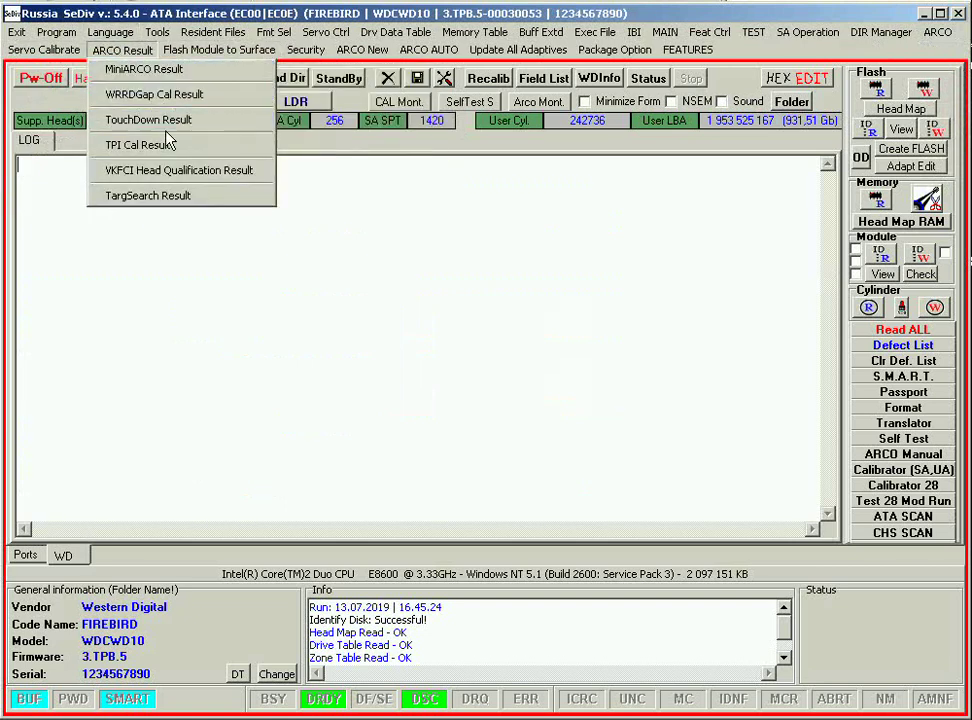
{"action": "left_click", "coordinate": [136, 66]}
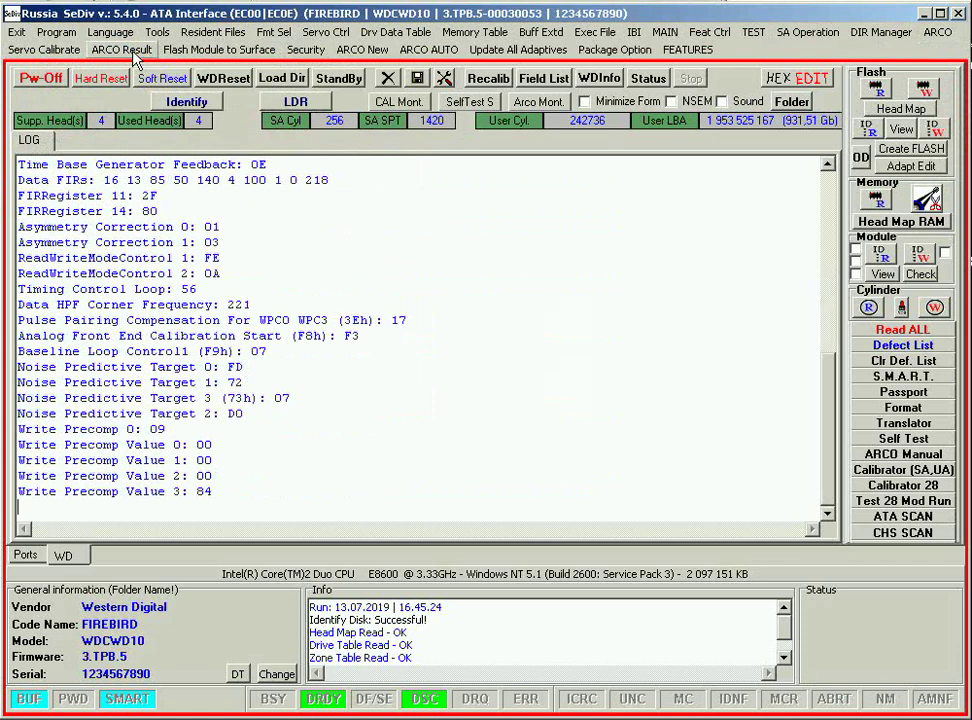
{"action": "left_click", "coordinate": [127, 52]}
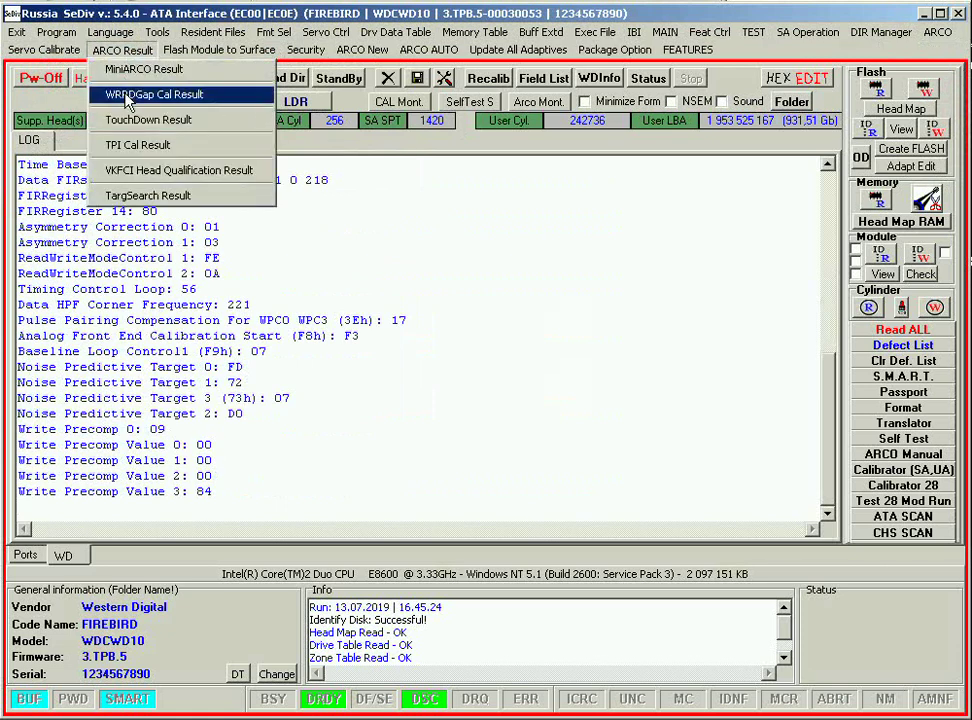
{"action": "left_click", "coordinate": [127, 96]}
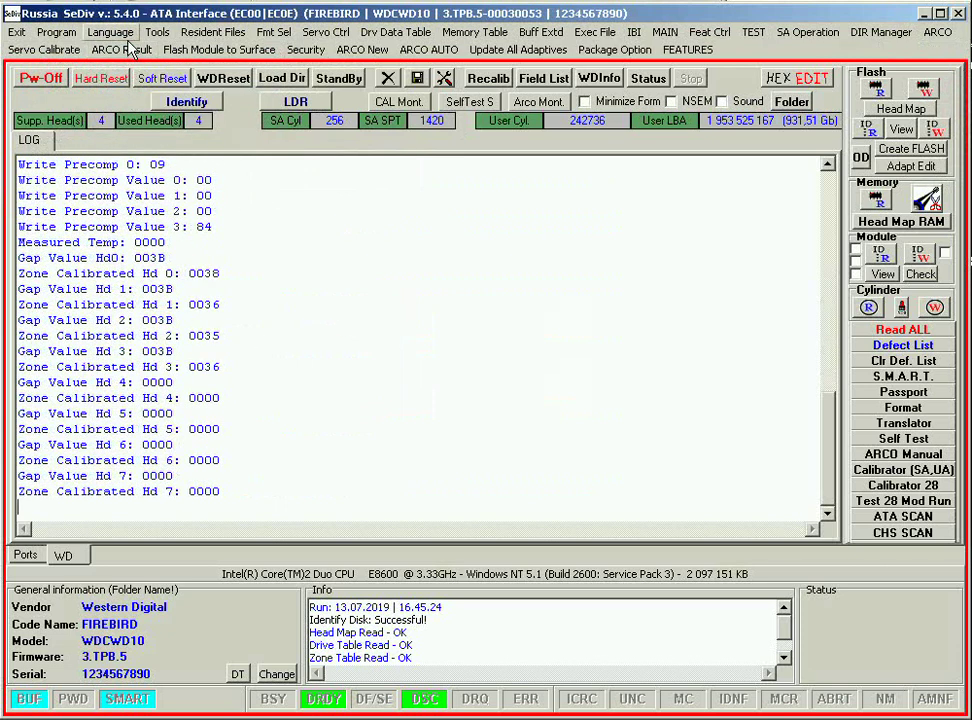
Try to read the TouchDown result, and abort the running task with a stop and a soft reset of the drive
{"action": "left_click", "coordinate": [126, 53]}
{"action": "left_click", "coordinate": [130, 118]}
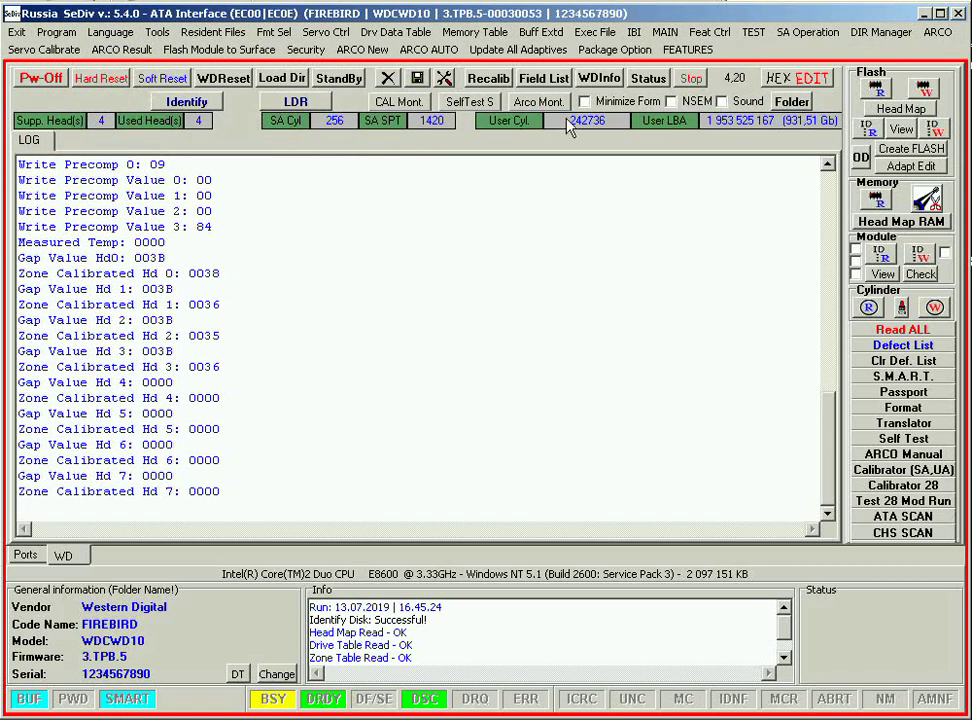
{"action": "left_click", "coordinate": [691, 78]}
{"action": "left_click", "coordinate": [691, 78]}
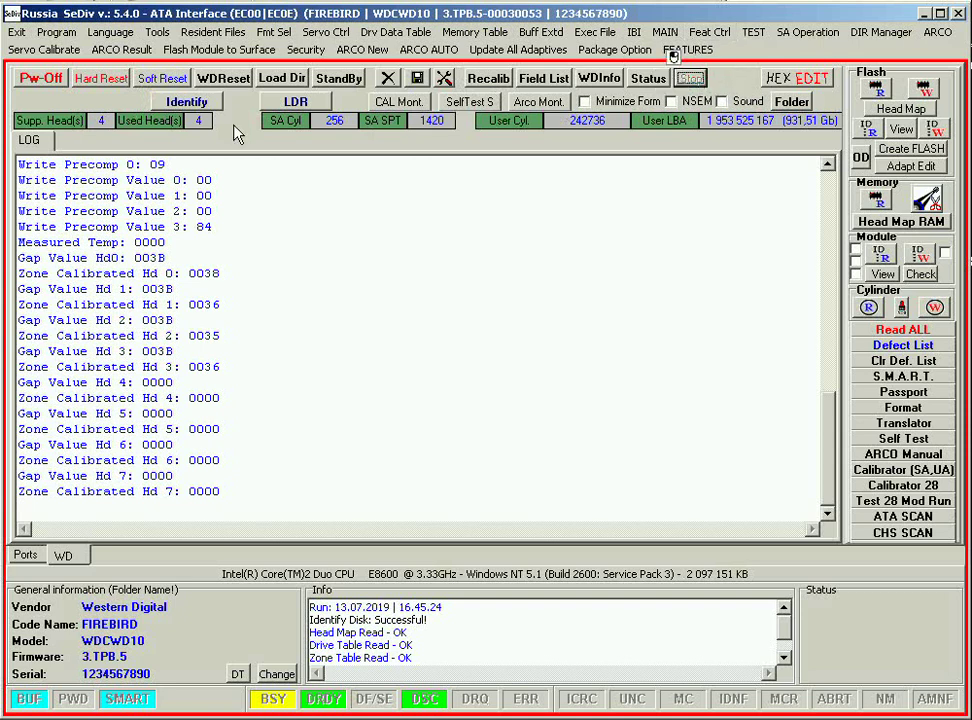
{"action": "left_click", "coordinate": [168, 78]}
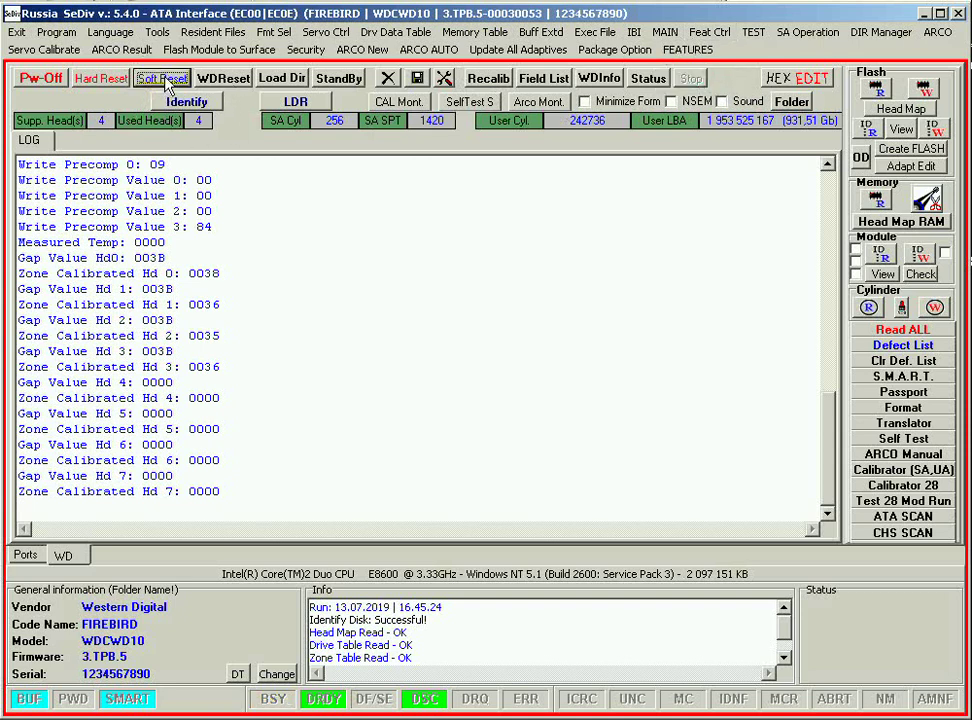
Request the TPI calibration result from the drive, and clear the log
{"action": "left_click", "coordinate": [124, 50]}
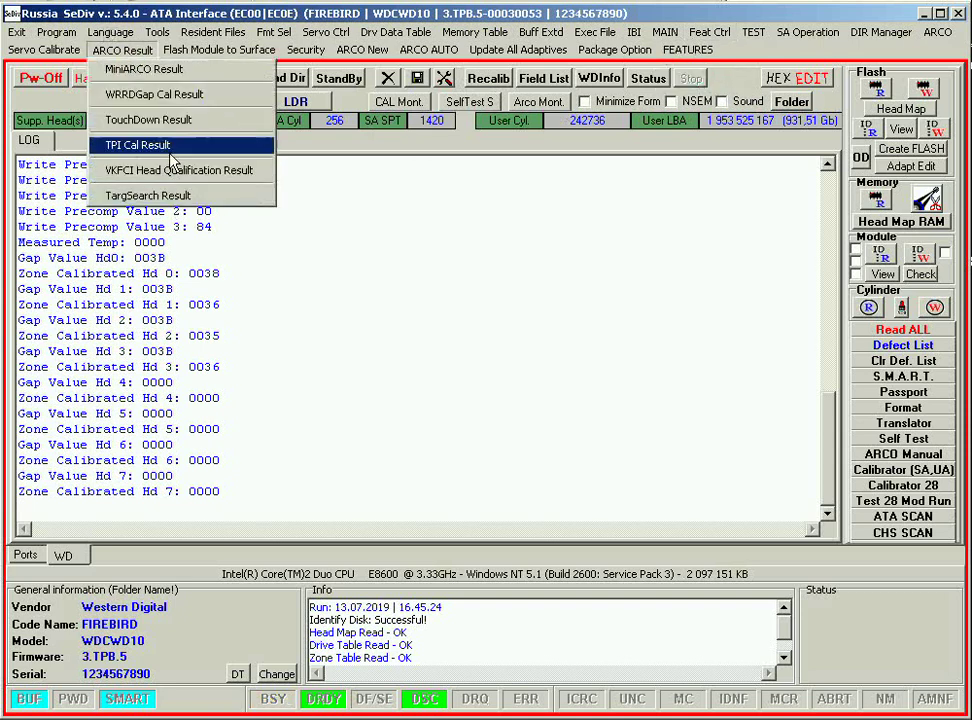
{"action": "left_click", "coordinate": [168, 146]}
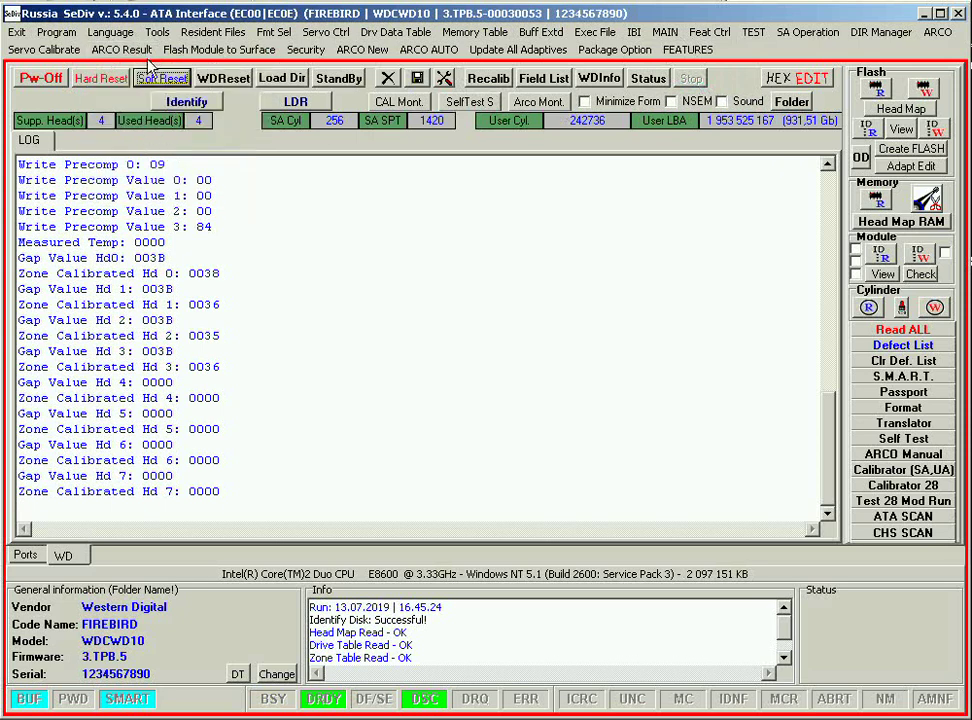
{"action": "left_click", "coordinate": [121, 49]}
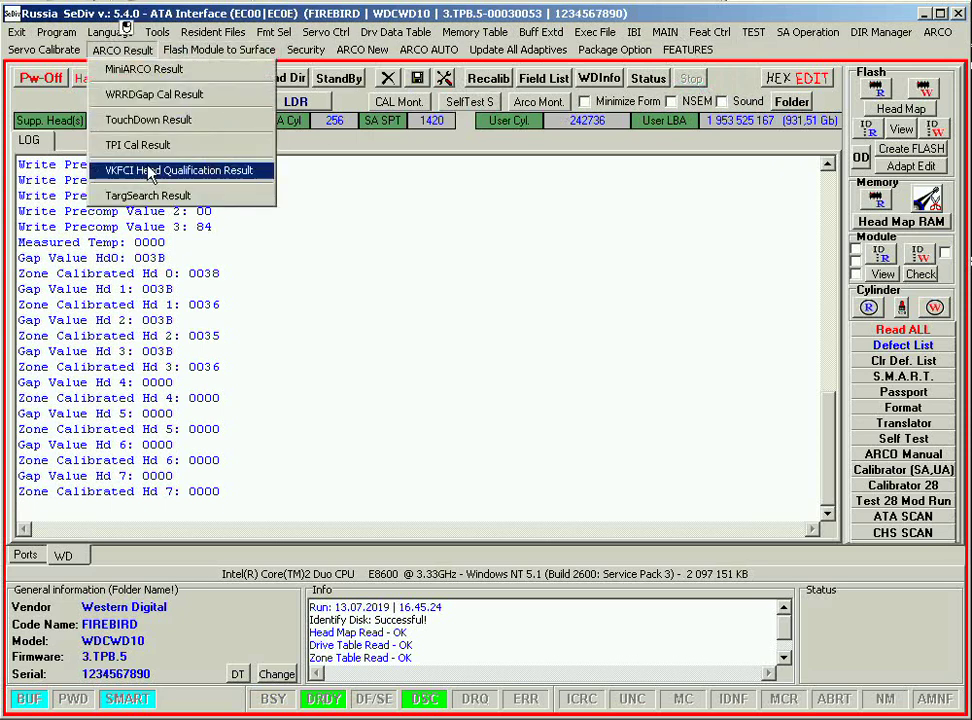
{"action": "left_click", "coordinate": [112, 128]}
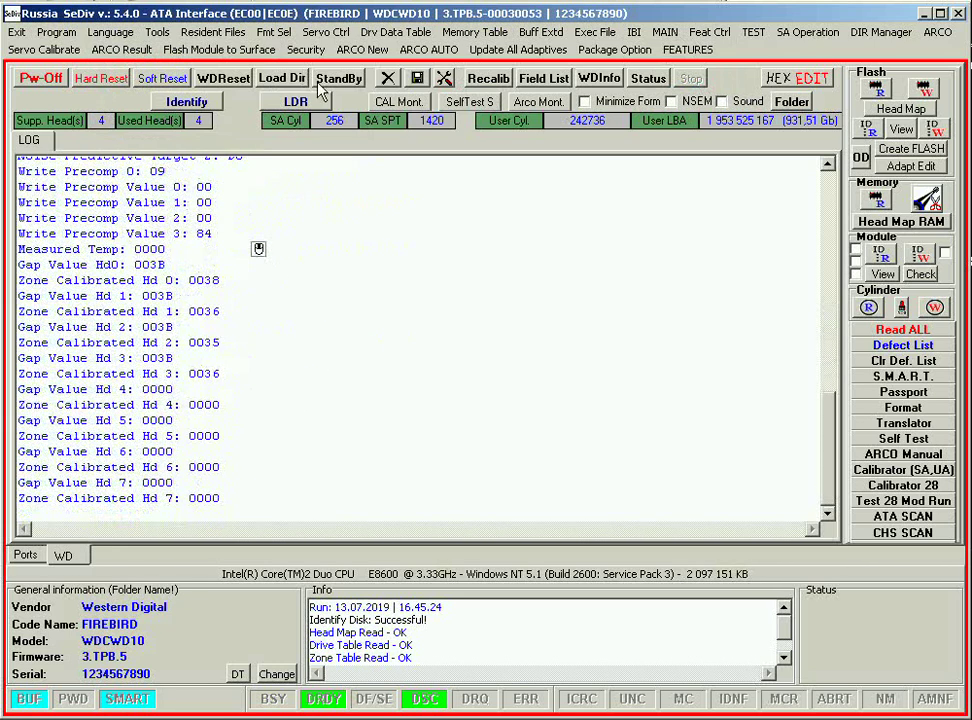
{"action": "left_click", "coordinate": [385, 76]}
{"action": "left_click", "coordinate": [446, 390]}
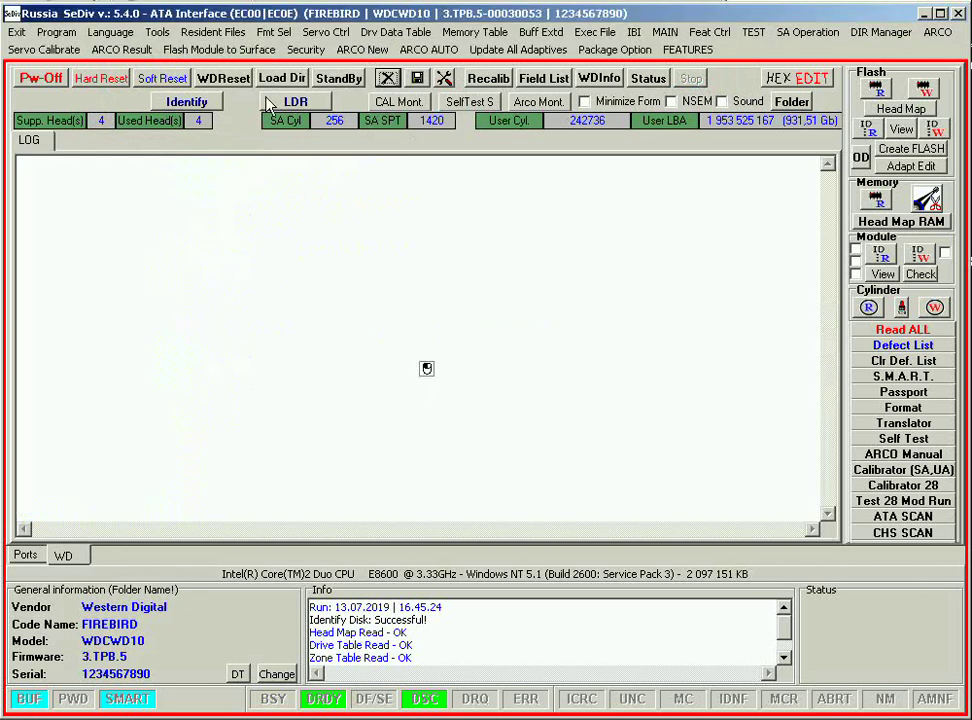
{"action": "left_click", "coordinate": [224, 50]}
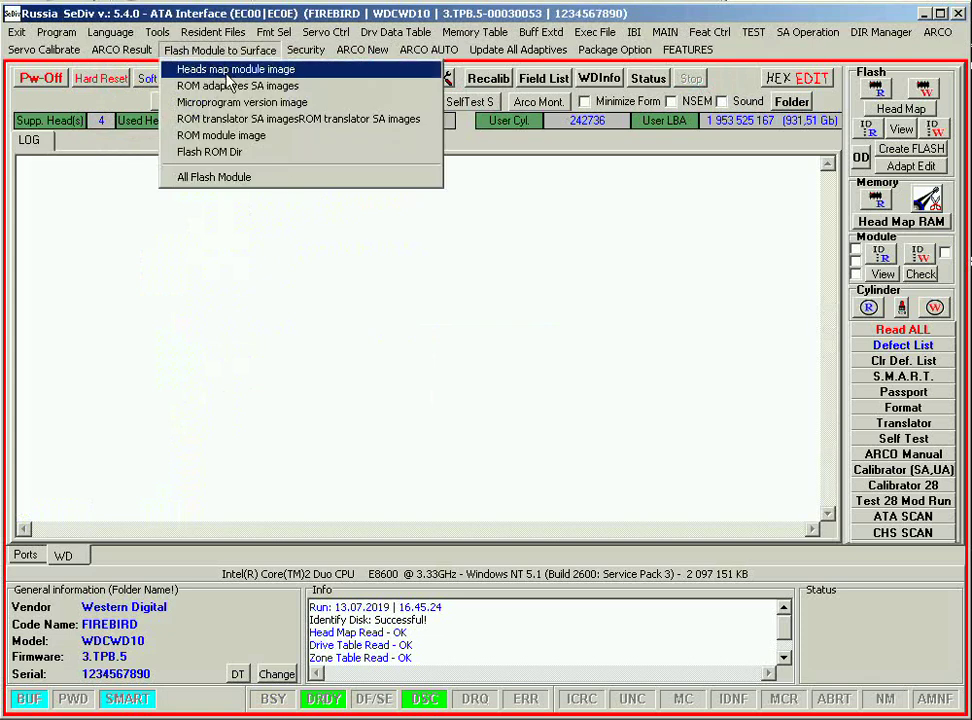
{"action": "mouse_move", "coordinate": [306, 50]}
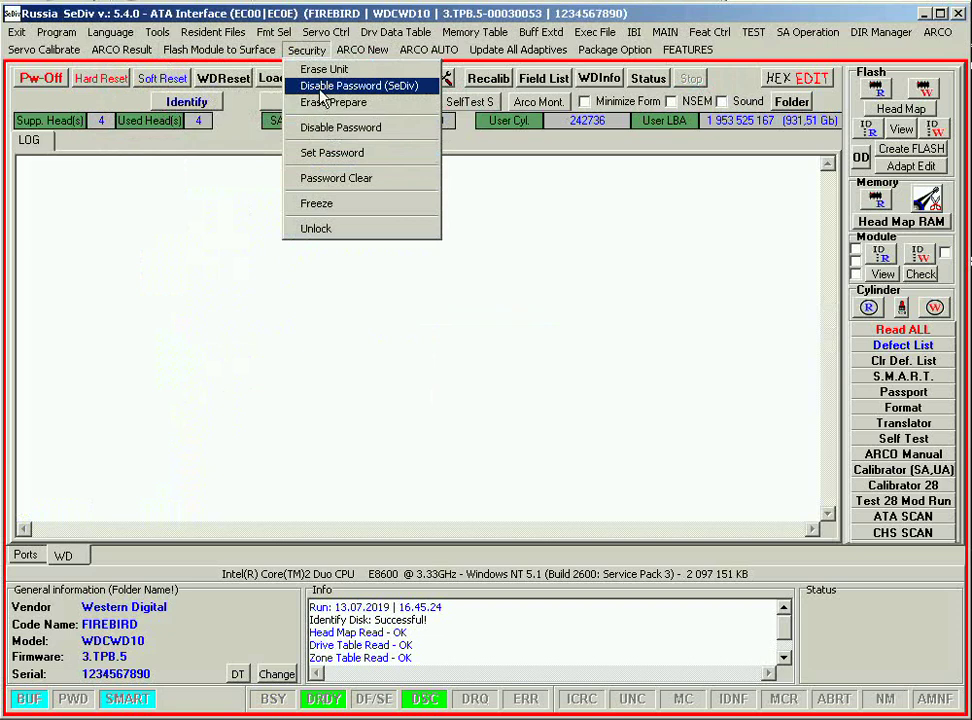
{"action": "mouse_move", "coordinate": [360, 52]}
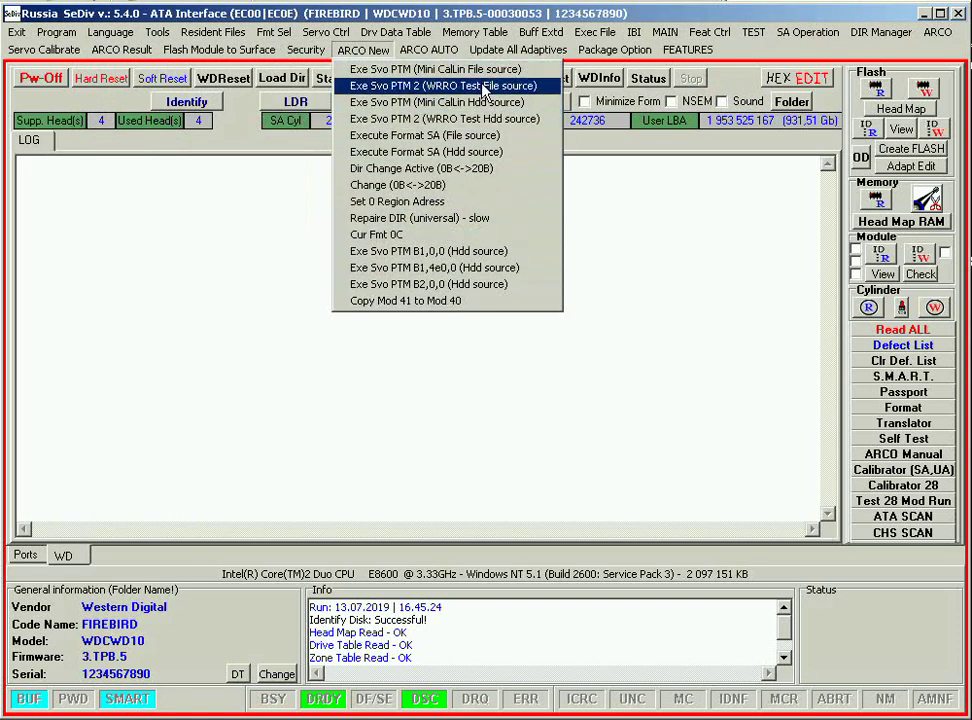
{"action": "mouse_move", "coordinate": [430, 50]}
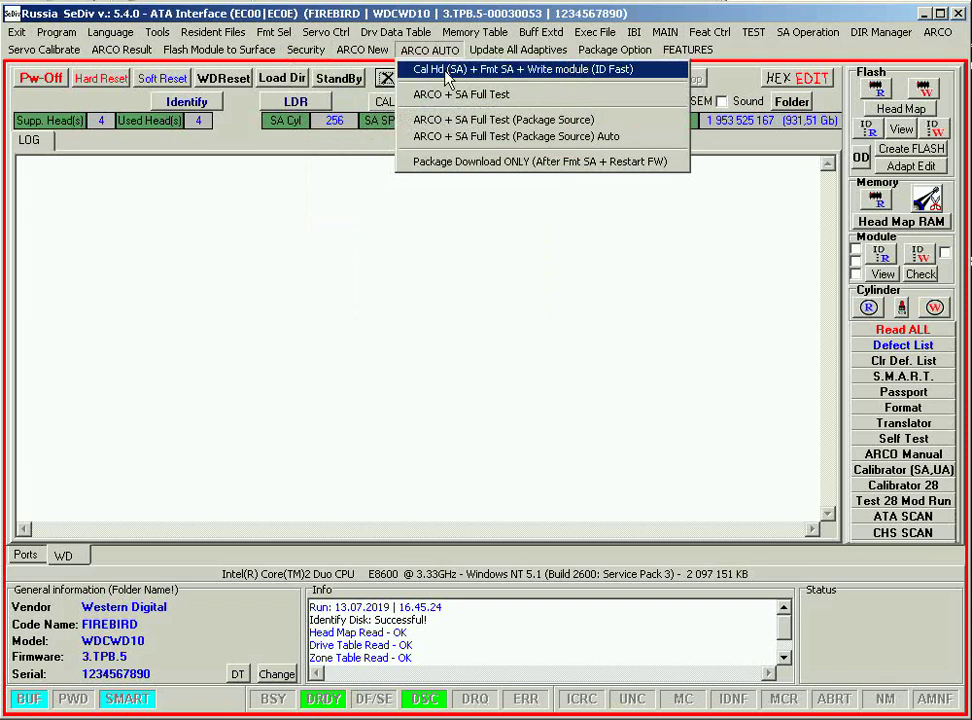
In the Cal Hd (SA) + Fmt SA + Write module options, set the current head DCM to D and media DCM to A, and discard them
{"action": "left_click", "coordinate": [446, 73]}
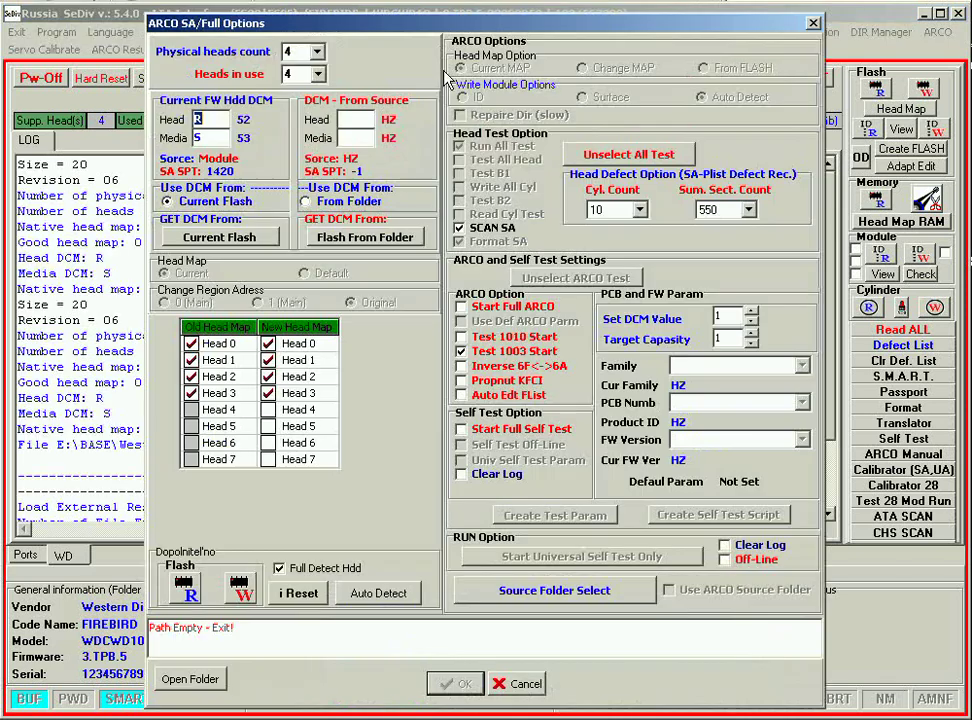
{"action": "left_click", "coordinate": [540, 686]}
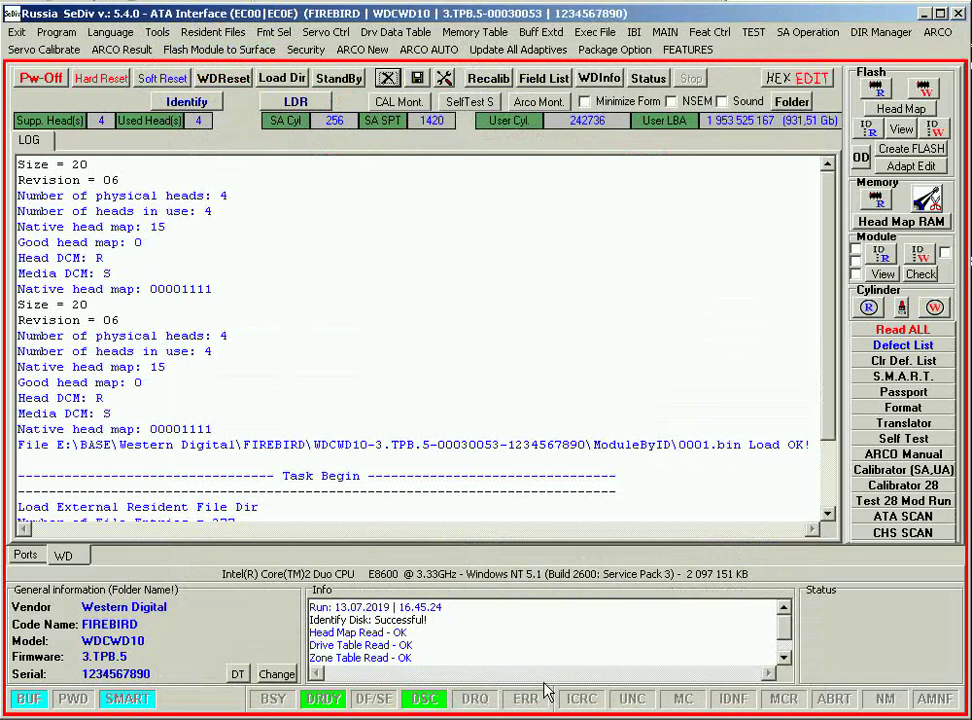
{"action": "mouse_move", "coordinate": [430, 50]}
{"action": "left_click", "coordinate": [463, 70]}
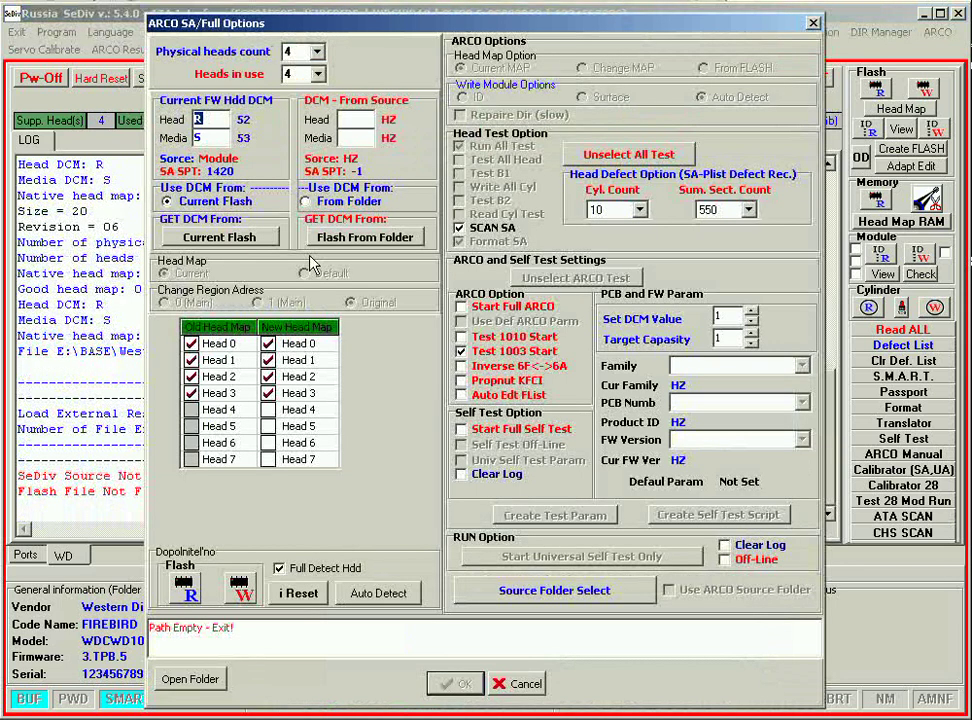
{"action": "type", "text": "D"}
{"action": "key", "text": "Tab"}
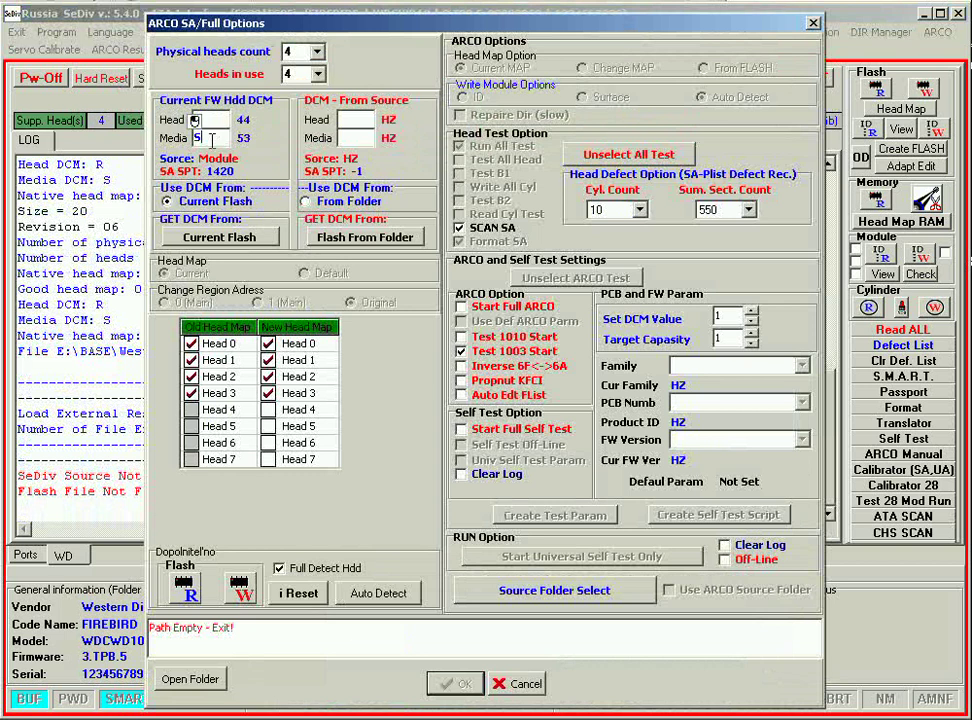
{"action": "type", "text": "A"}
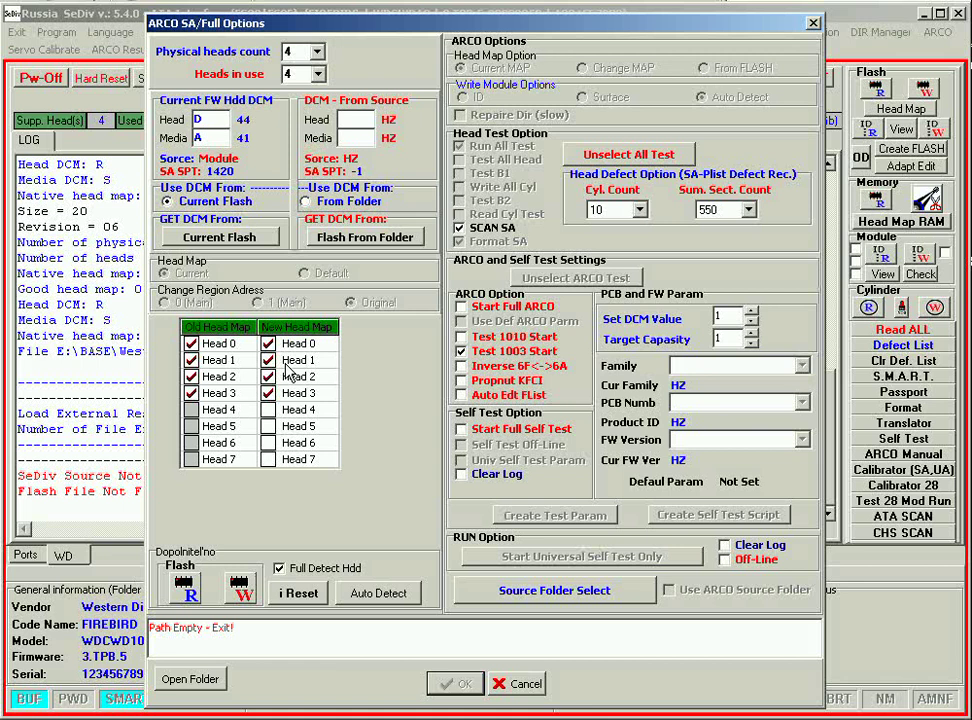
{"action": "left_click", "coordinate": [521, 686]}
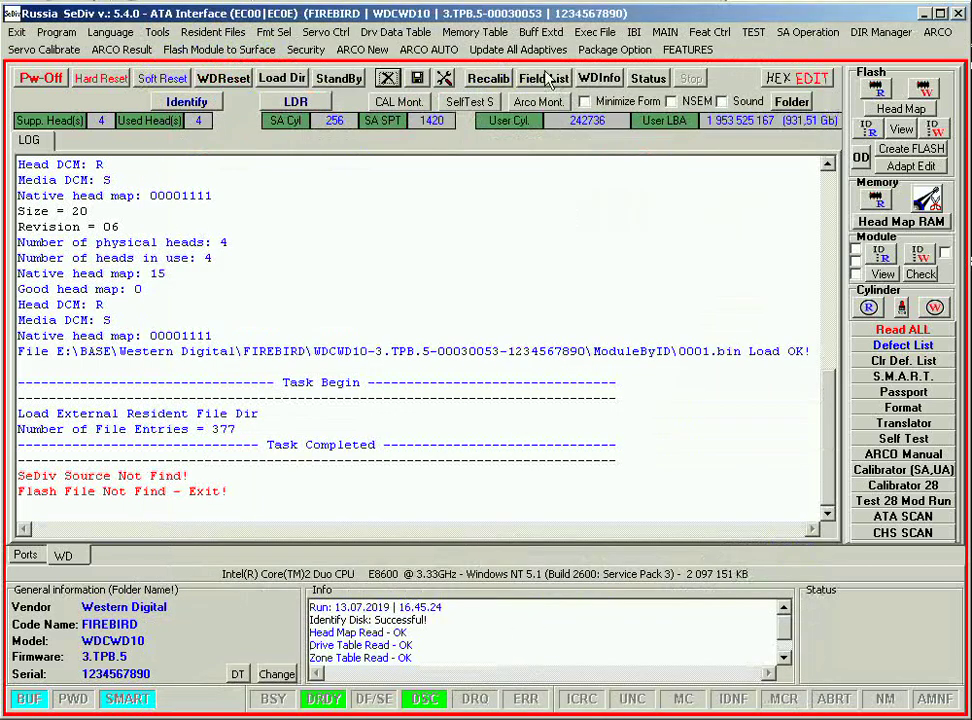
In the ARCO + SA Full Test options, leave only heads 0, 1 and 3 enabled in the new head map
{"action": "left_click", "coordinate": [452, 51]}
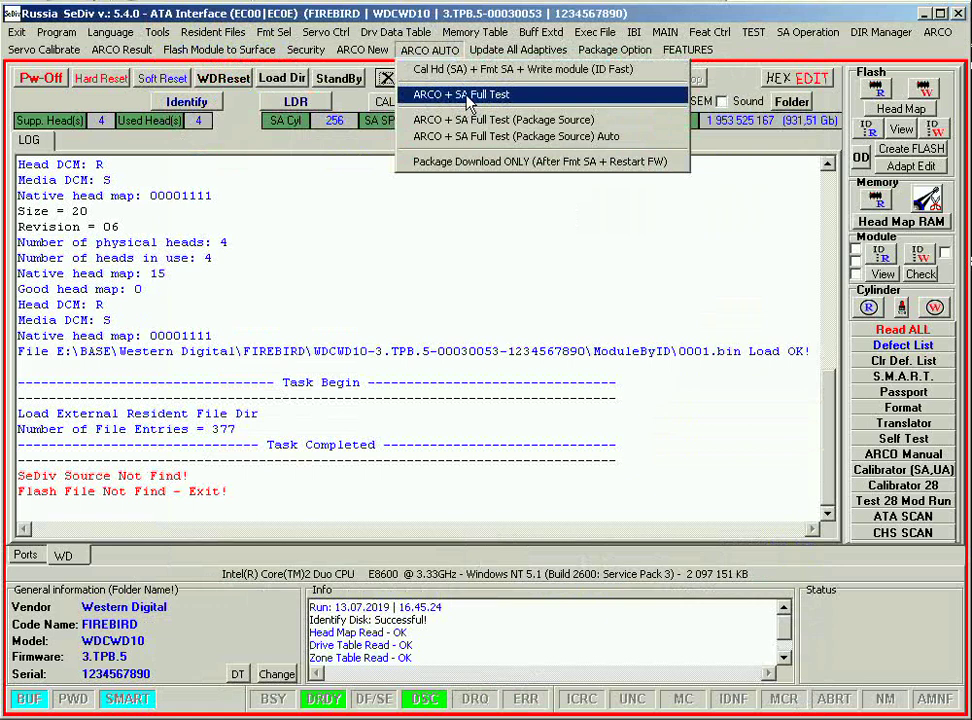
{"action": "left_click", "coordinate": [467, 98]}
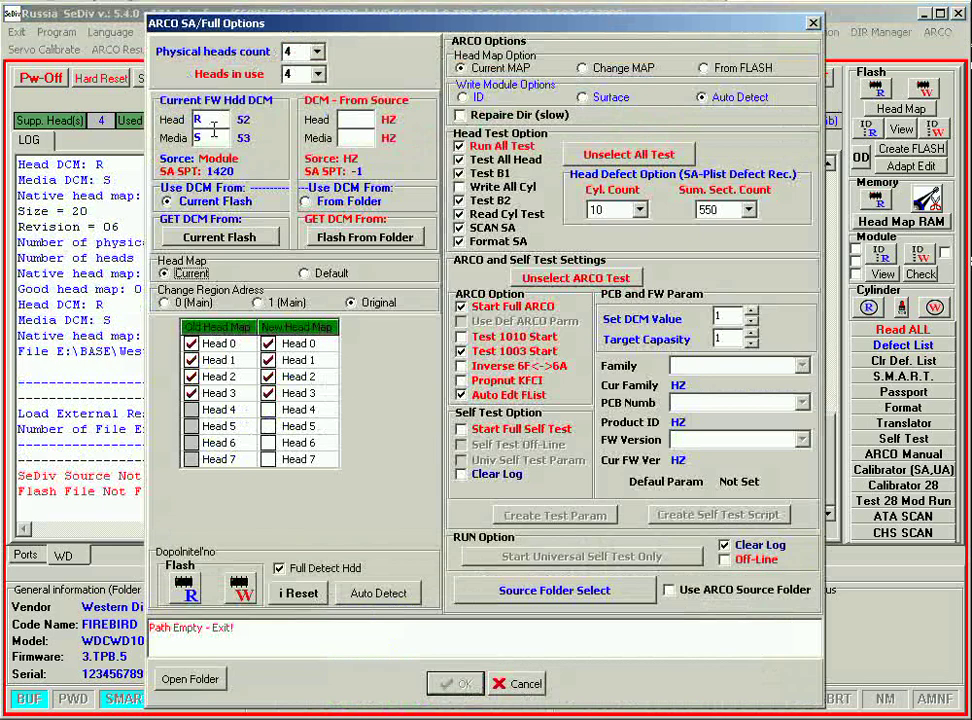
{"action": "left_click", "coordinate": [268, 393]}
{"action": "left_click", "coordinate": [268, 376]}
{"action": "left_click", "coordinate": [268, 360]}
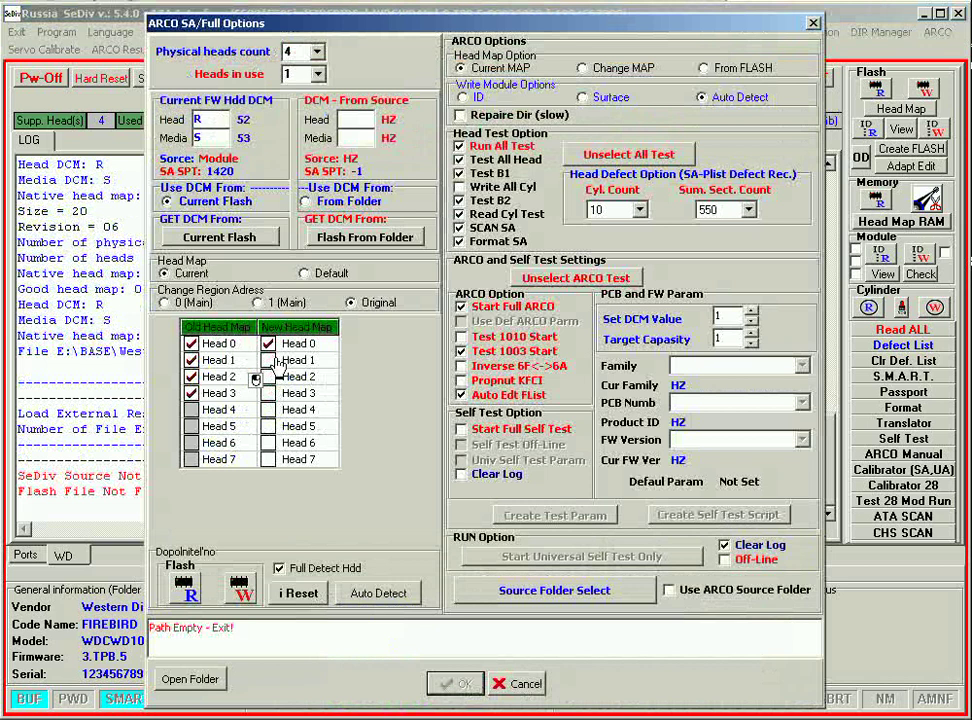
{"action": "left_click", "coordinate": [268, 393]}
{"action": "left_click", "coordinate": [268, 360]}
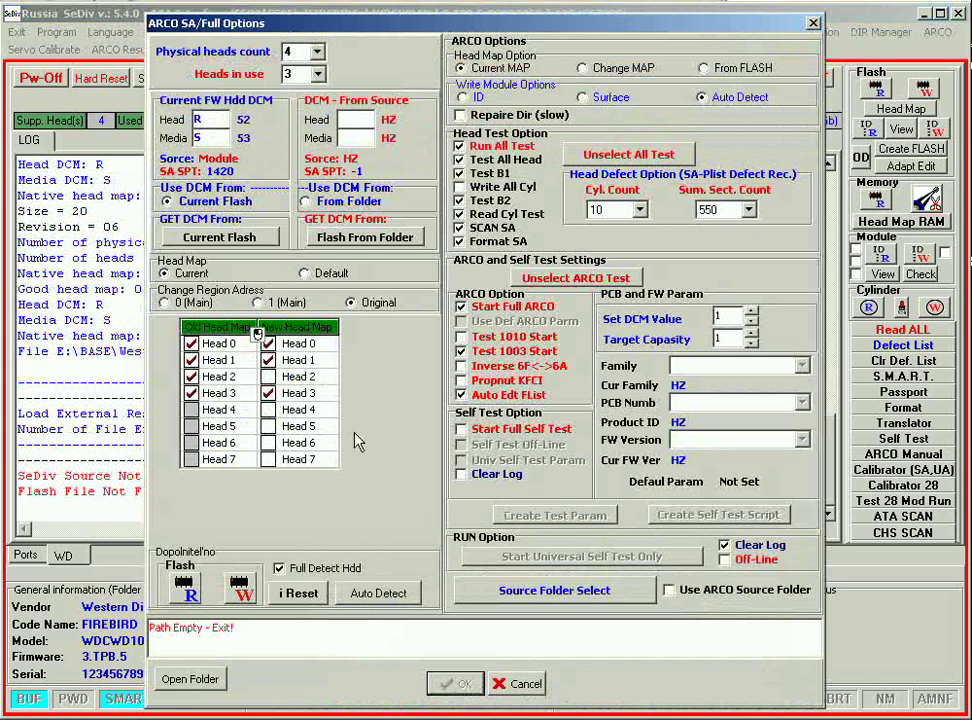
Set the head map option to Change MAP and leave only heads 1 and 3 enabled in the new head map
{"action": "left_click", "coordinate": [588, 68]}
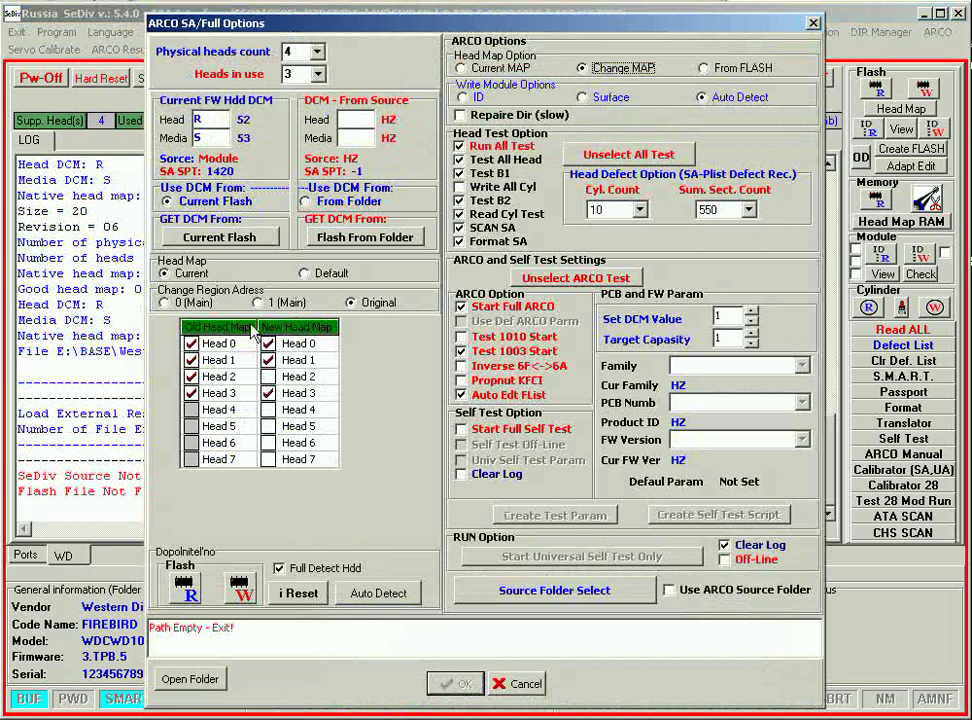
{"action": "left_click", "coordinate": [268, 410]}
{"action": "left_click", "coordinate": [268, 343]}
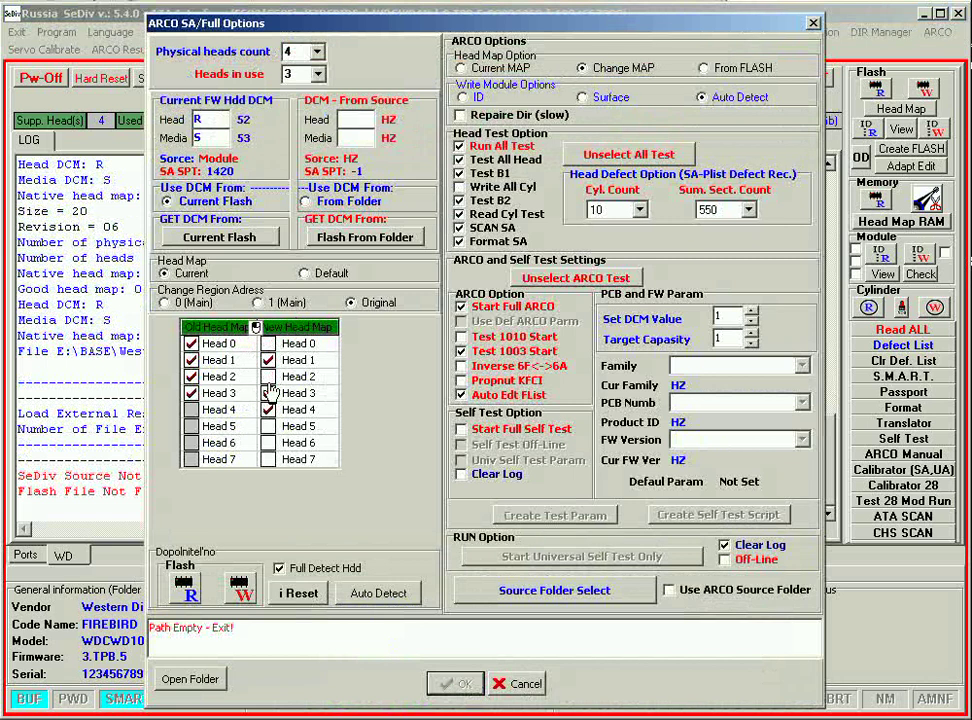
{"action": "left_click", "coordinate": [268, 410]}
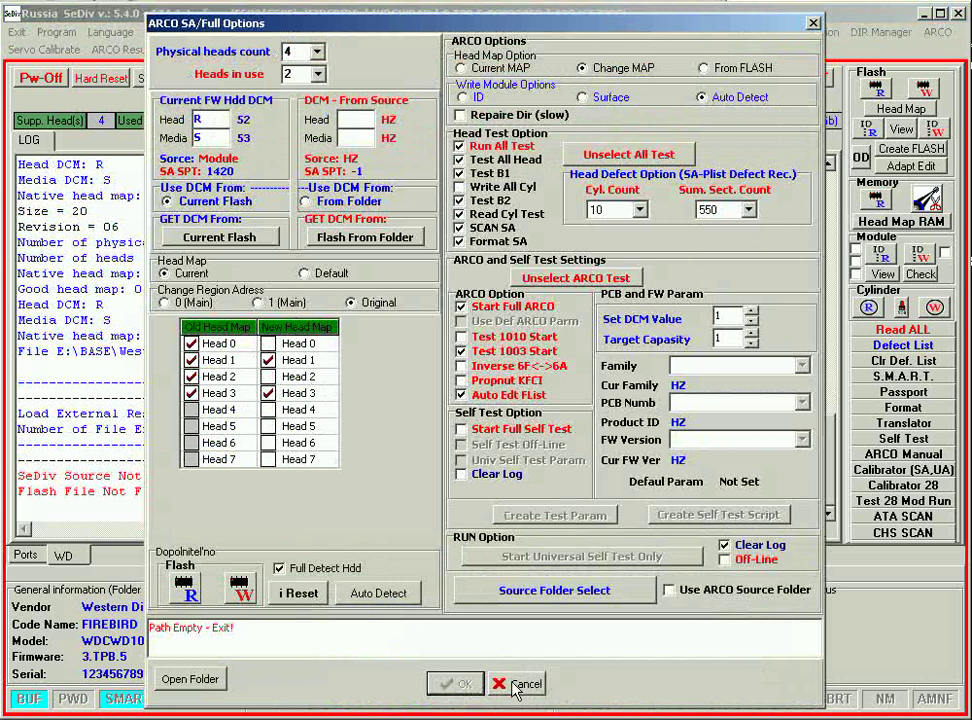
Disable Test All Head, Test B1, Test B2, Read Cyl Test, SCAN SA and the full ARCO start, and discard the test options
{"action": "left_click", "coordinate": [478, 159]}
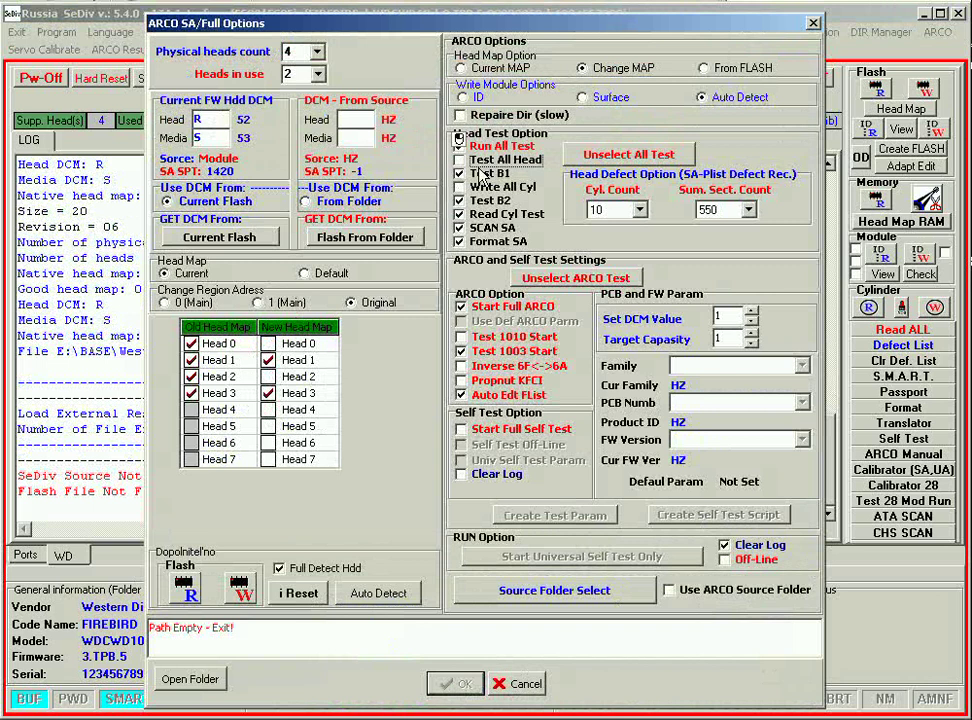
{"action": "left_click", "coordinate": [482, 173]}
{"action": "left_click", "coordinate": [485, 200]}
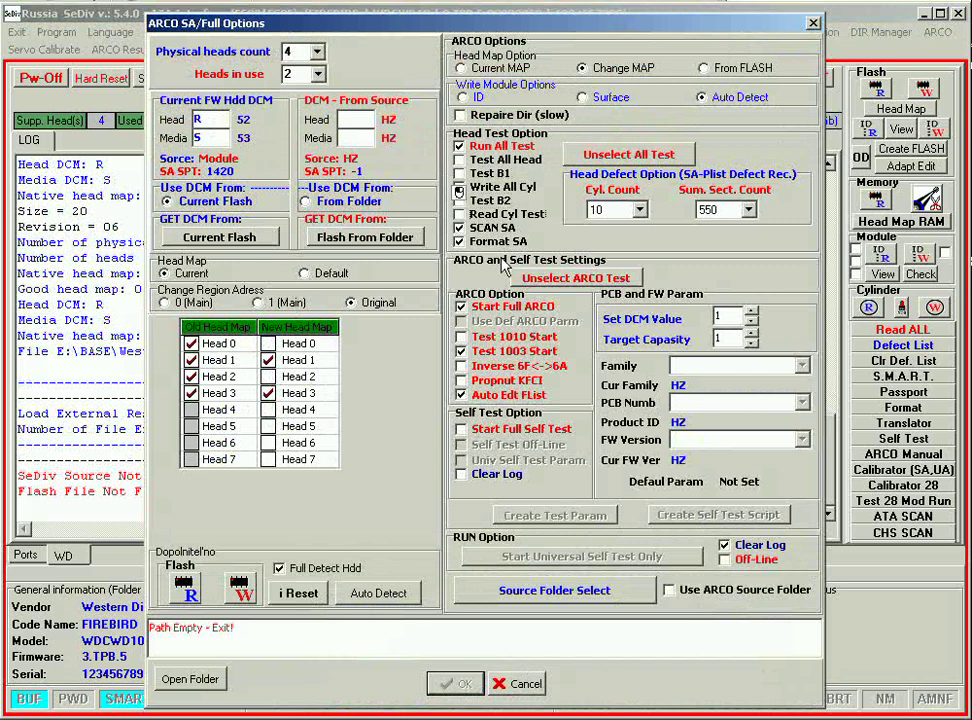
{"action": "left_click", "coordinate": [485, 214]}
{"action": "left_click", "coordinate": [505, 230]}
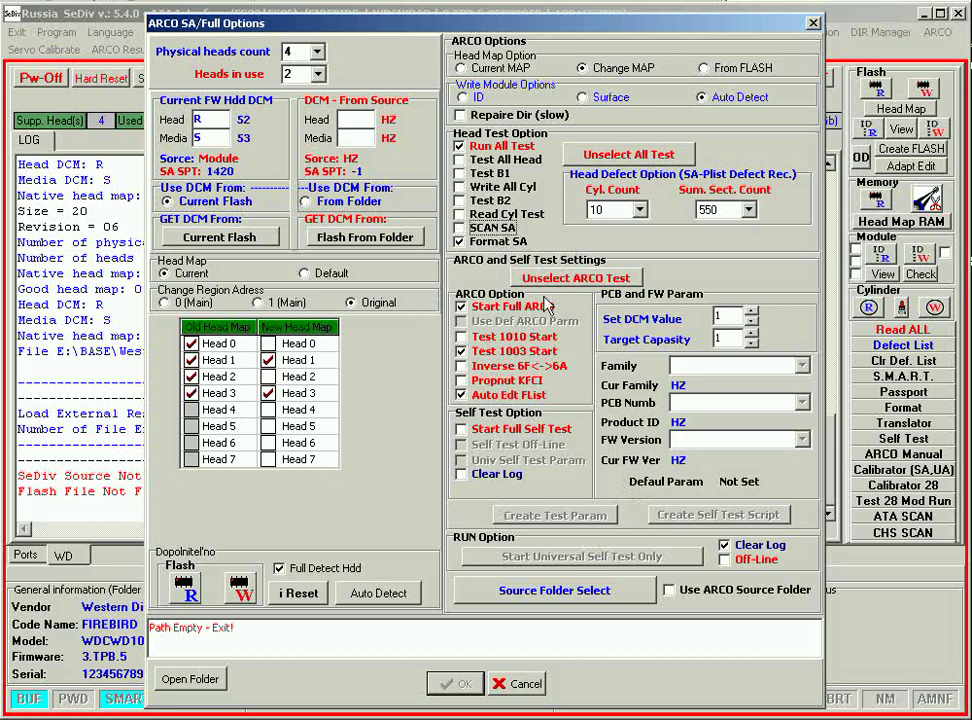
{"action": "left_click", "coordinate": [576, 278]}
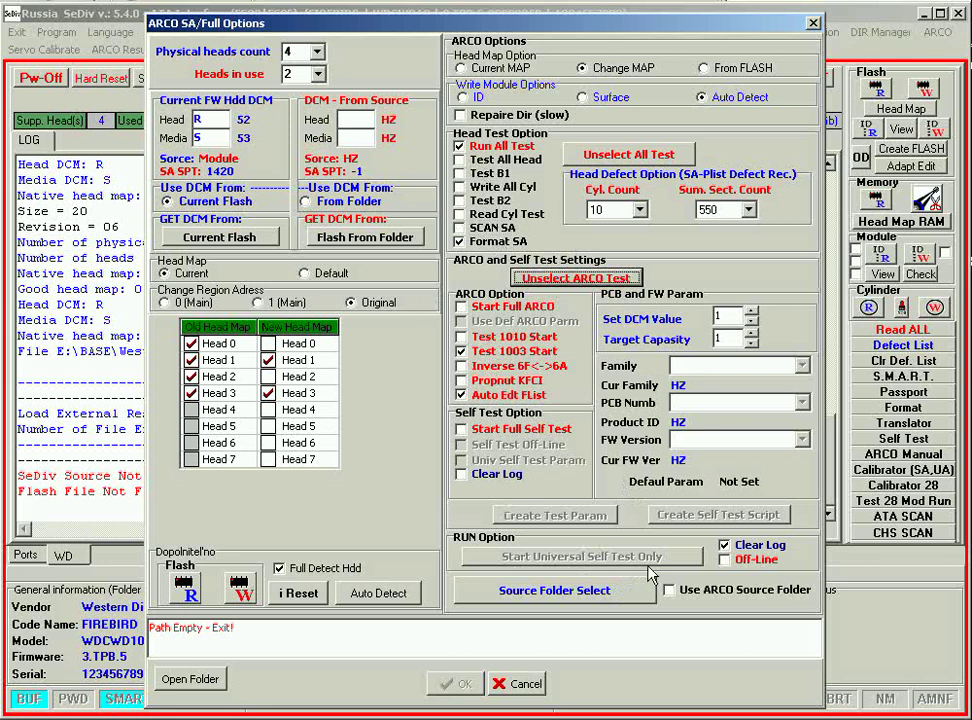
{"action": "left_click", "coordinate": [540, 681]}
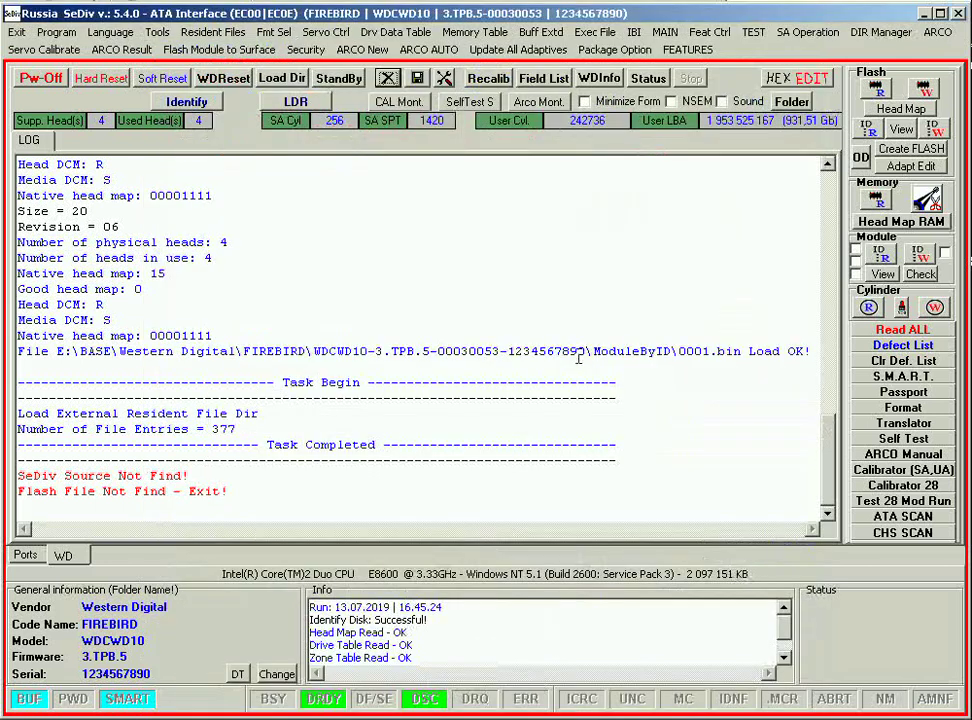
View the folder selection of Extract Module to Folder, and dismiss it without extracting anything
{"action": "left_click", "coordinate": [510, 49]}
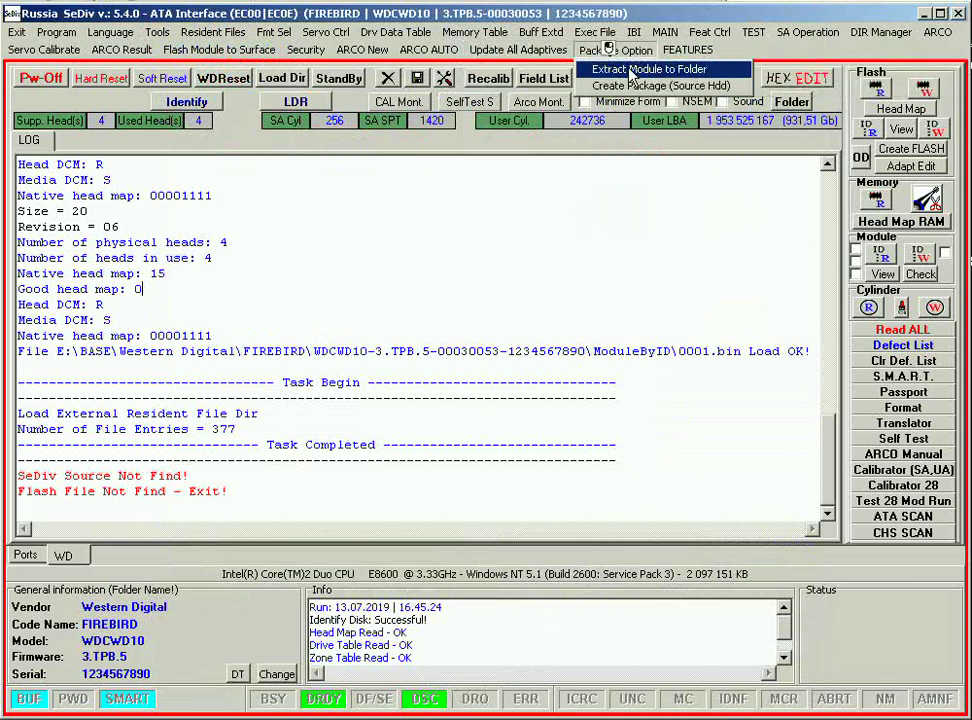
{"action": "left_click", "coordinate": [630, 70]}
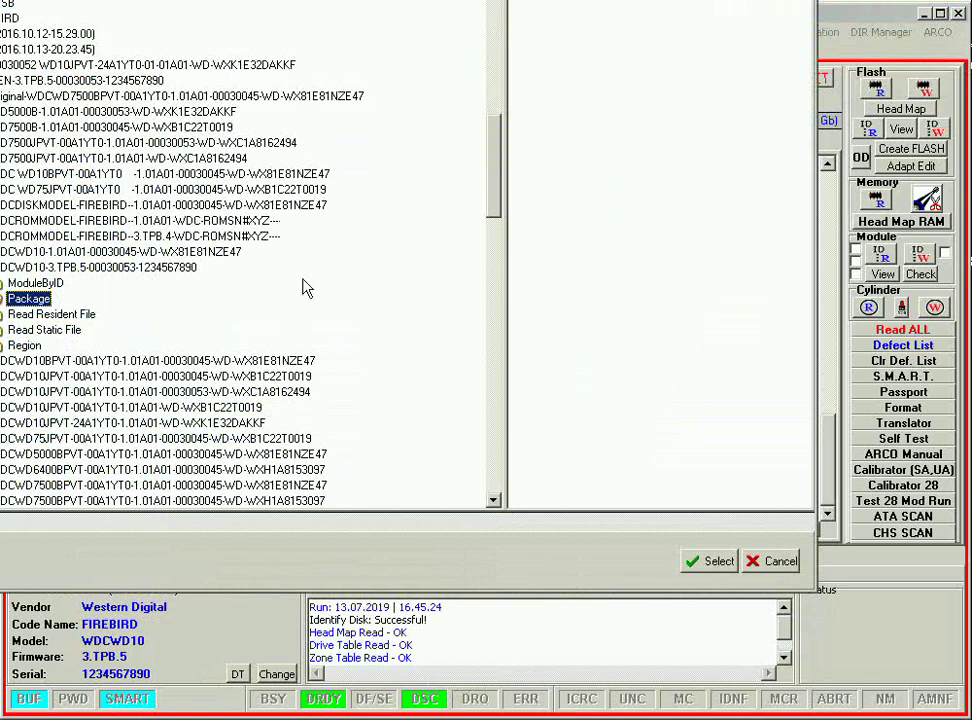
{"action": "scroll", "coordinate": [380, 240], "scroll_direction": "down", "scroll_amount": 3}
{"action": "left_click", "coordinate": [768, 561]}
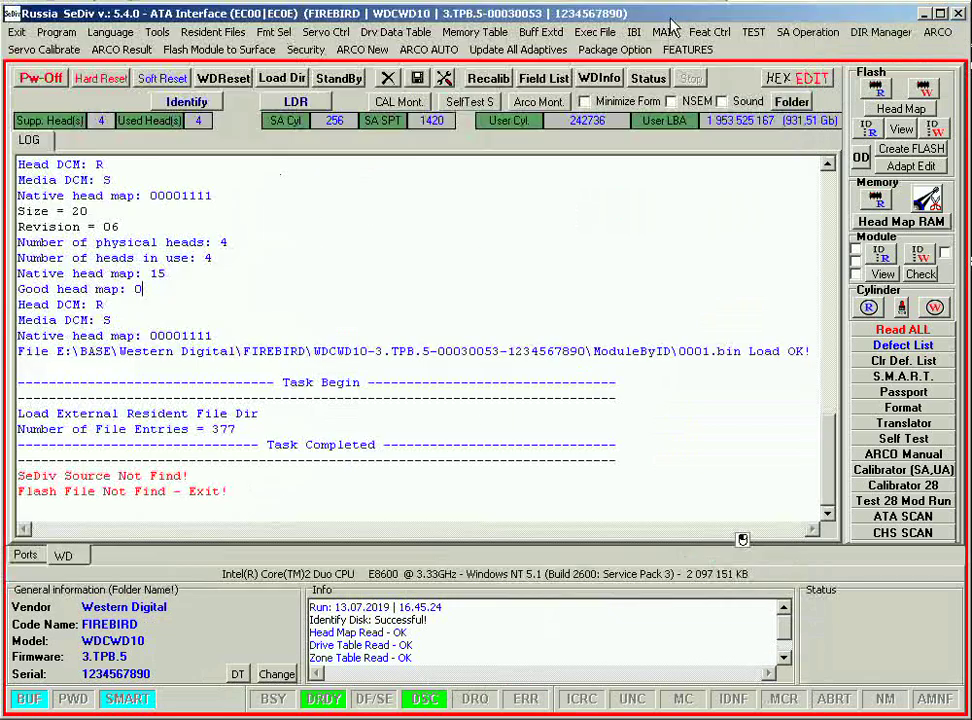
View the package creation option and the drive's Feature Option settings, and leave them without applying anything
{"action": "left_click", "coordinate": [614, 49]}
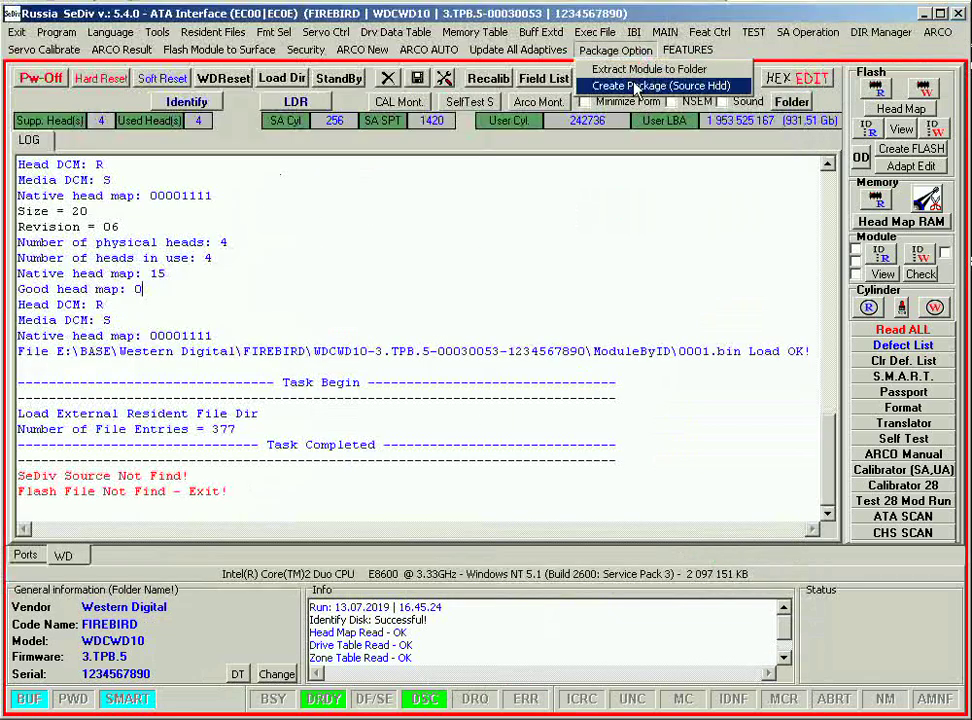
{"action": "left_click", "coordinate": [690, 50]}
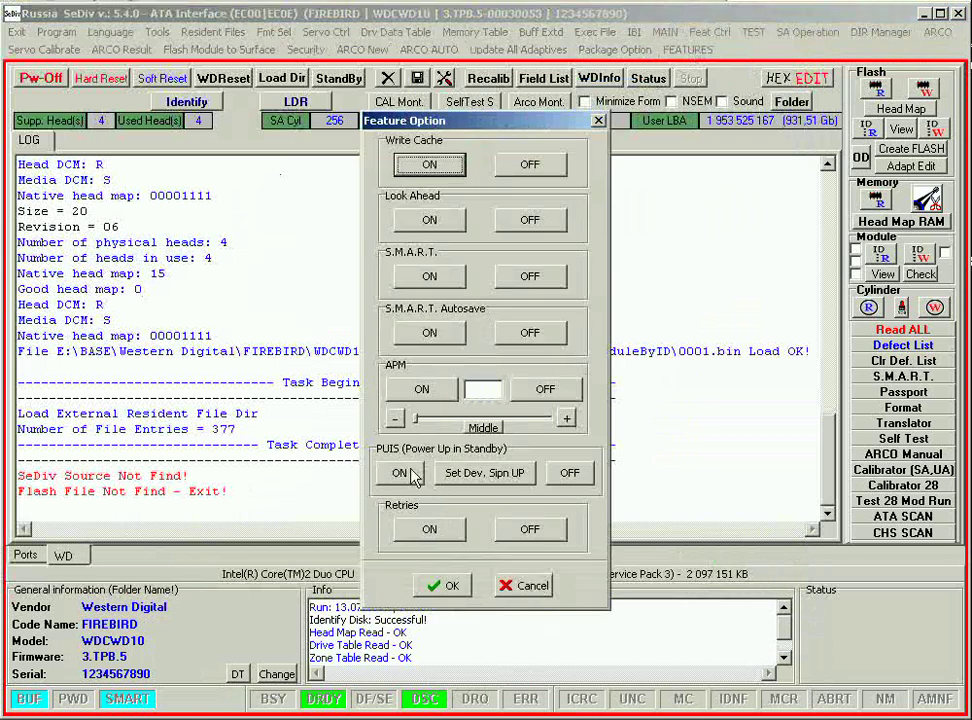
{"action": "left_click", "coordinate": [533, 590]}
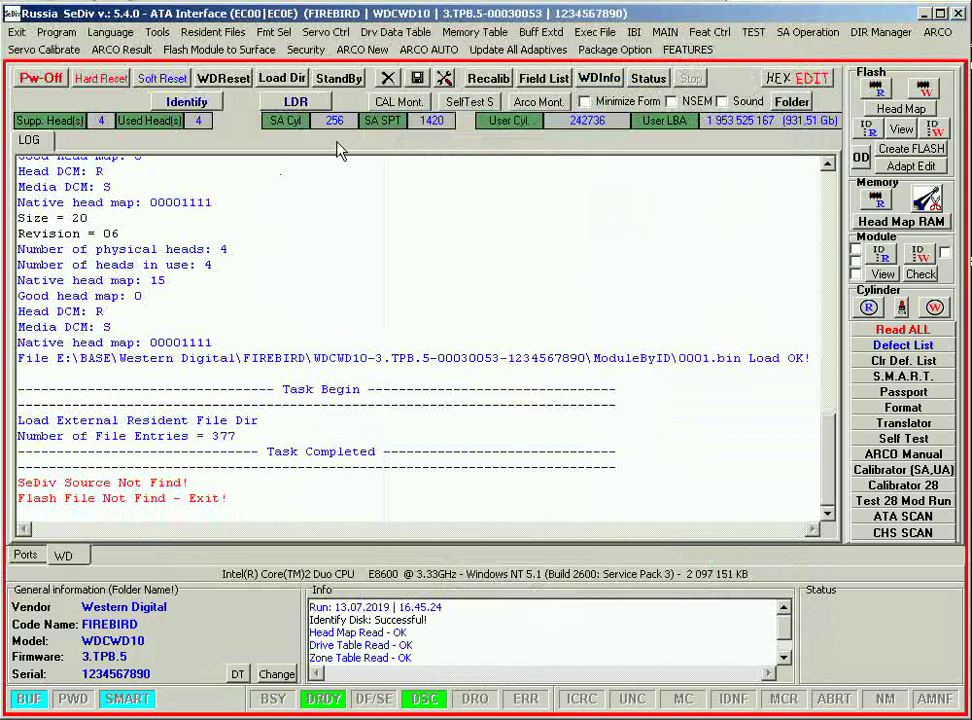
Clear the log, start Read ALL on the drive, stop it during the module reading and review its log
{"action": "left_click", "coordinate": [386, 82]}
{"action": "left_click", "coordinate": [451, 394]}
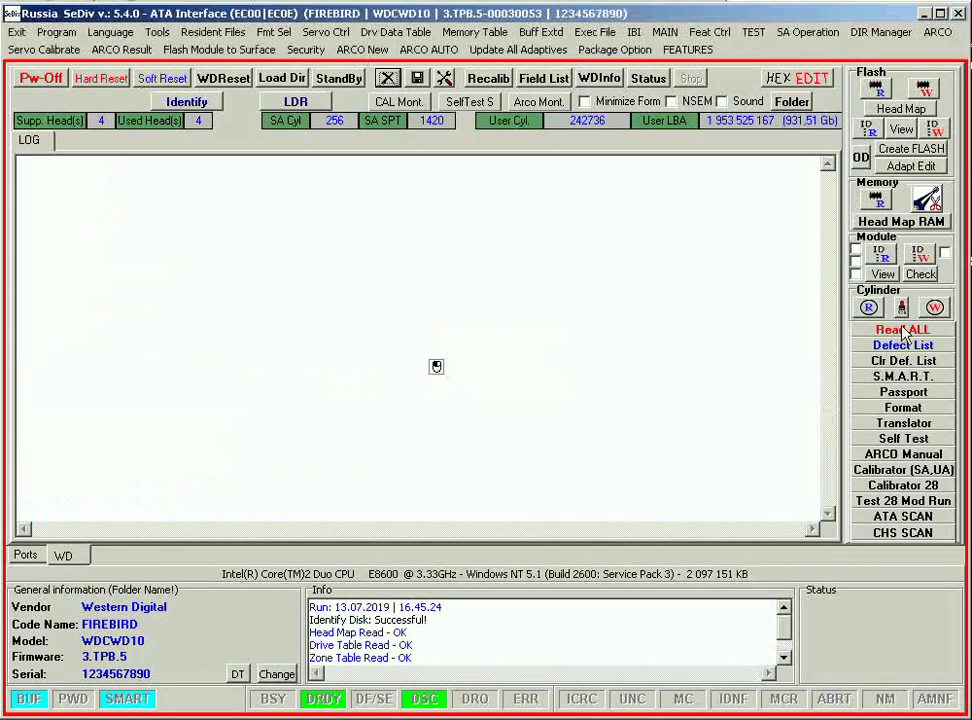
{"action": "left_click", "coordinate": [903, 329]}
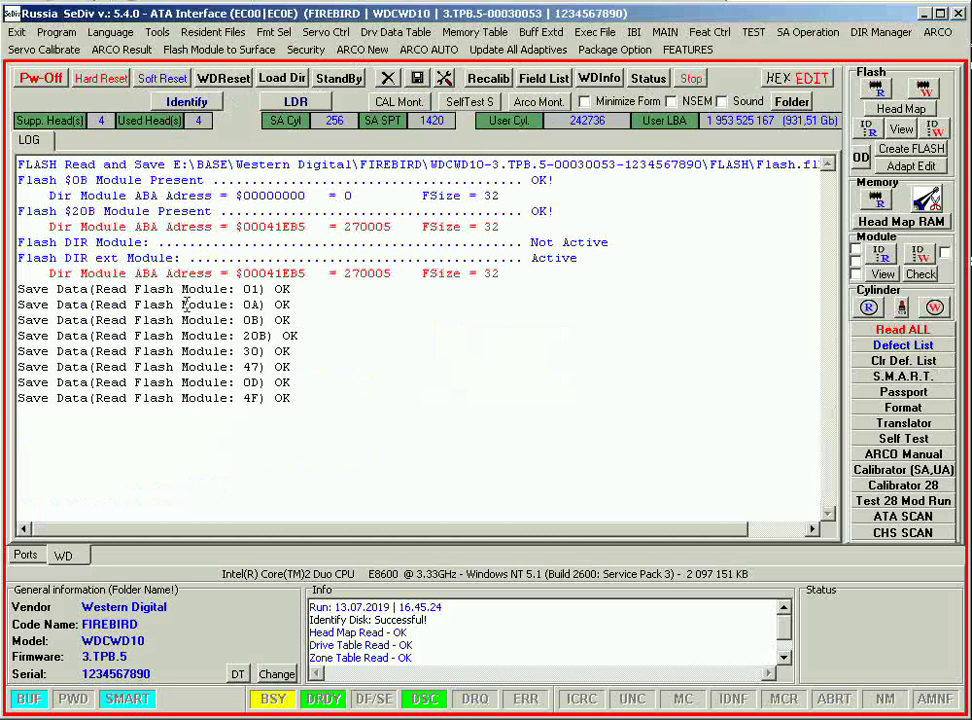
{"action": "left_click", "coordinate": [691, 78]}
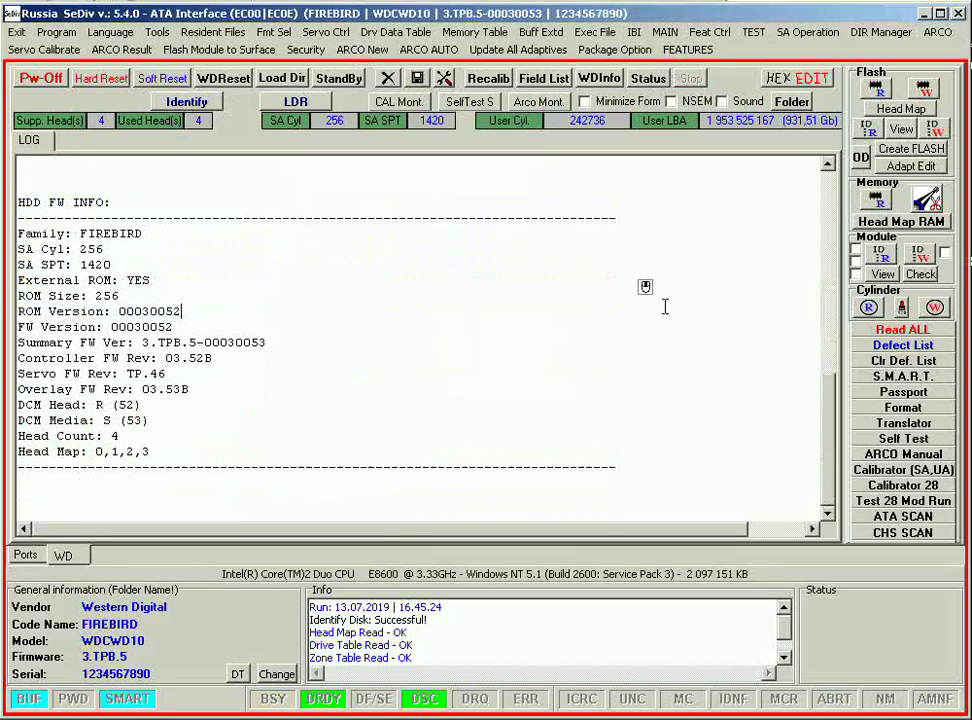
{"action": "scroll", "coordinate": [419, 160], "scroll_direction": "up", "scroll_amount": 10}
{"action": "scroll", "coordinate": [375, 286], "scroll_direction": "down", "scroll_amount": 5}
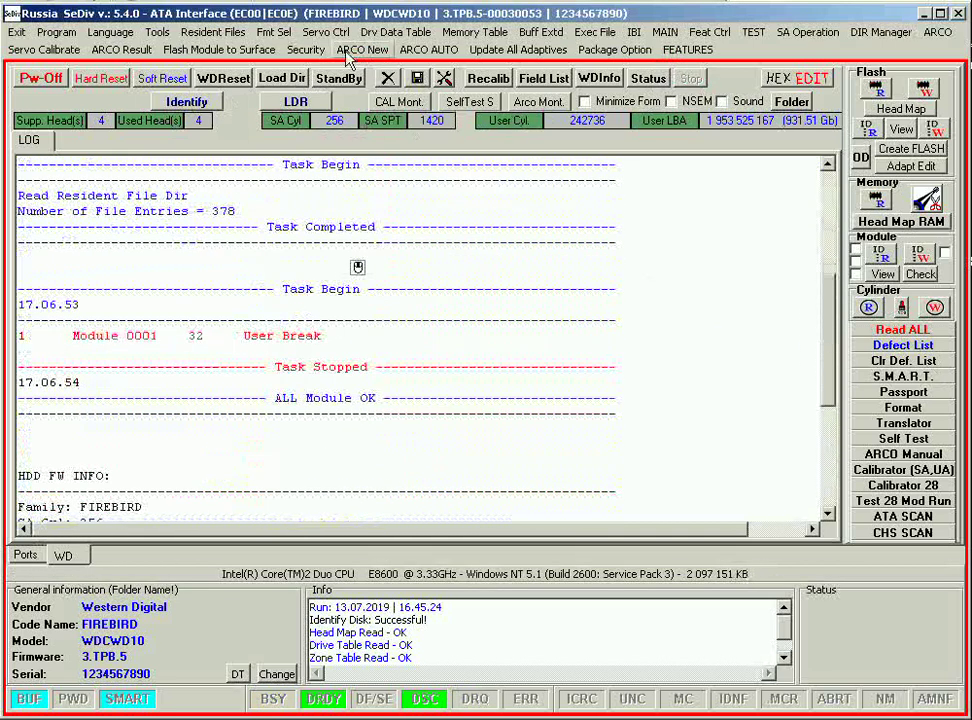
Clear the log, and read the drive's flash and save it as Flash.flbin
{"action": "left_click", "coordinate": [387, 78]}
{"action": "left_click", "coordinate": [466, 394]}
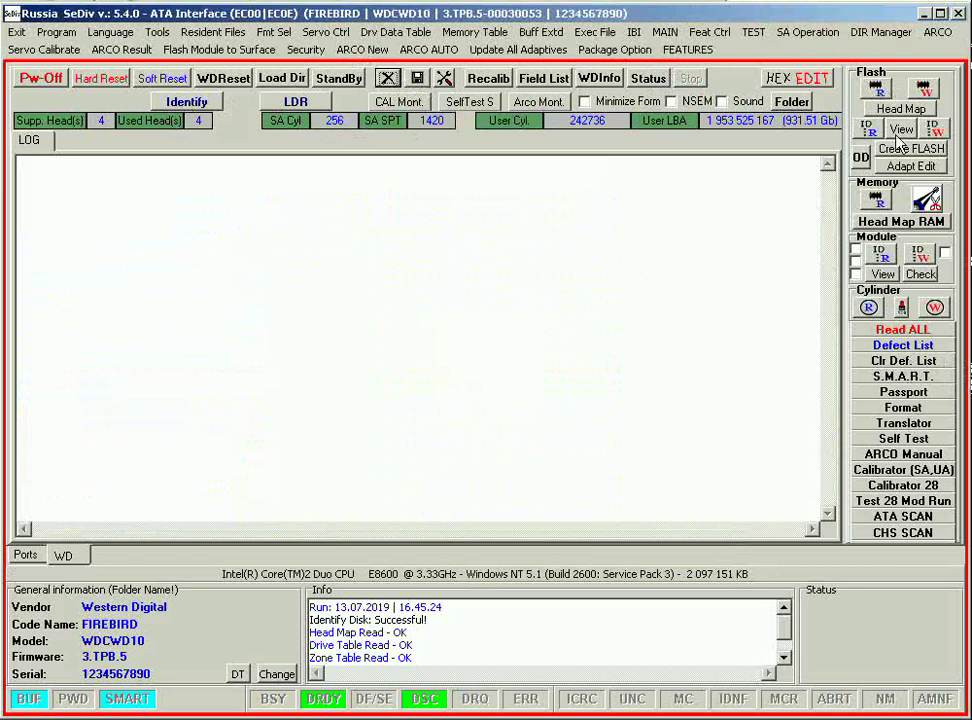
{"action": "left_click", "coordinate": [875, 88]}
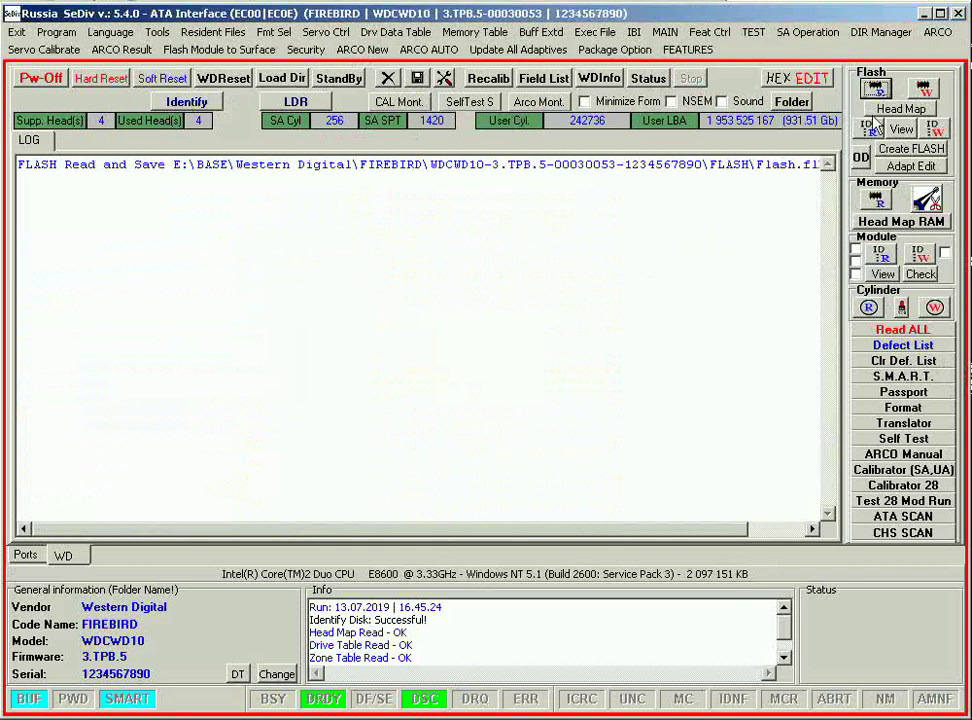
Locate the saved Flash.flbin in the FLASH subfolder of the drive's folder, and close the file window
{"action": "left_click", "coordinate": [791, 101]}
{"action": "double_click", "coordinate": [257, 100]}
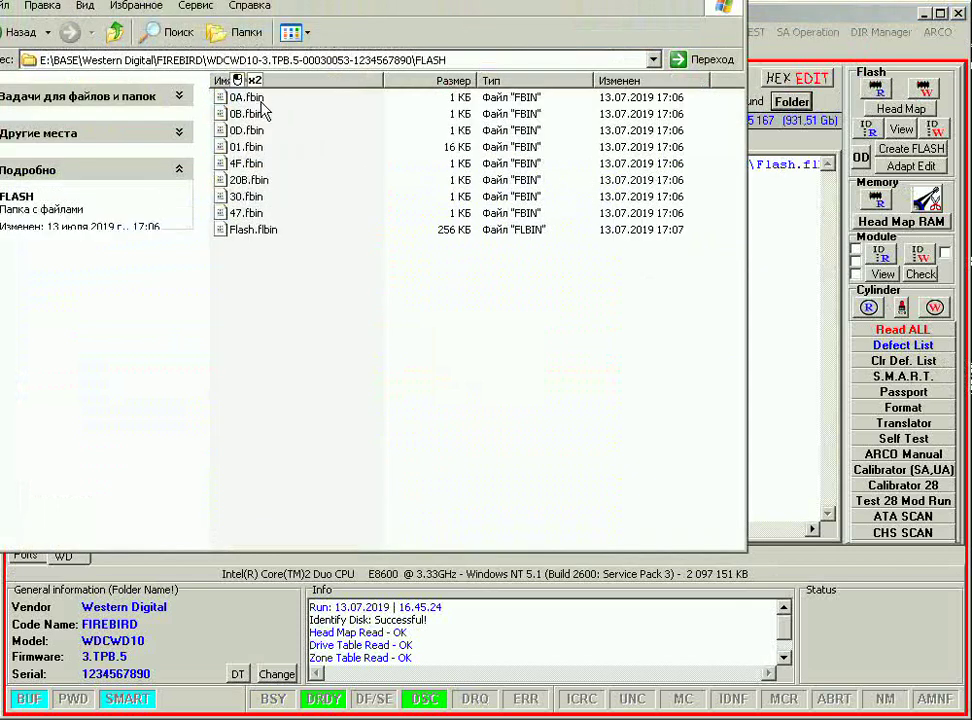
{"action": "left_click_drag", "start_coordinate": [382, 304], "coordinate": [256, 226]}
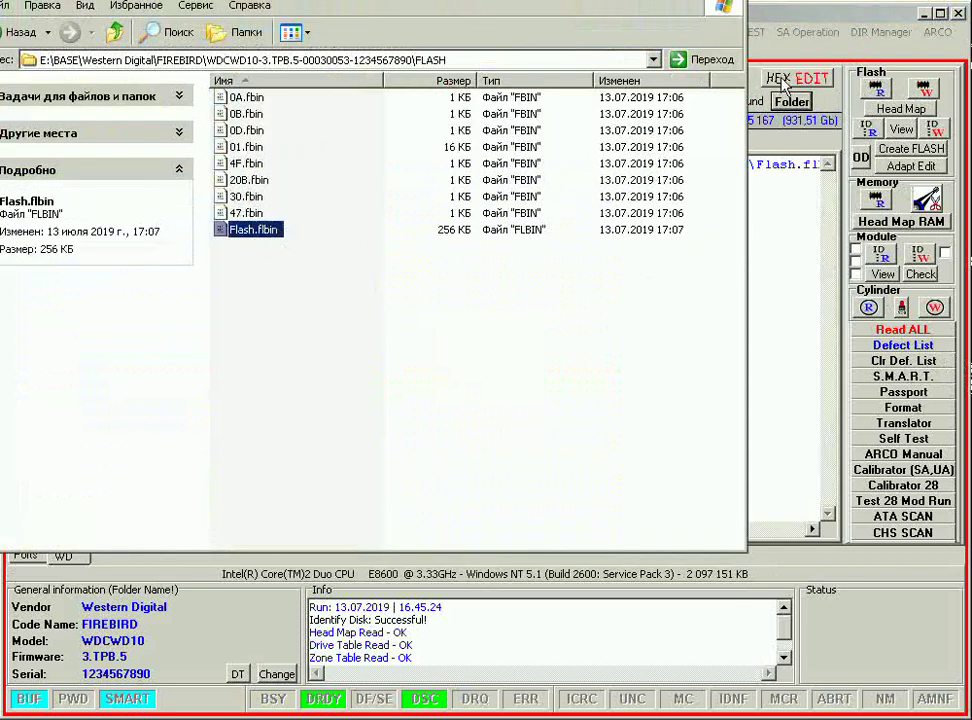
{"action": "left_click", "coordinate": [748, 12]}
Exclude only head 3 from the new head map of the flash, and discard the change
{"action": "left_click", "coordinate": [901, 110]}
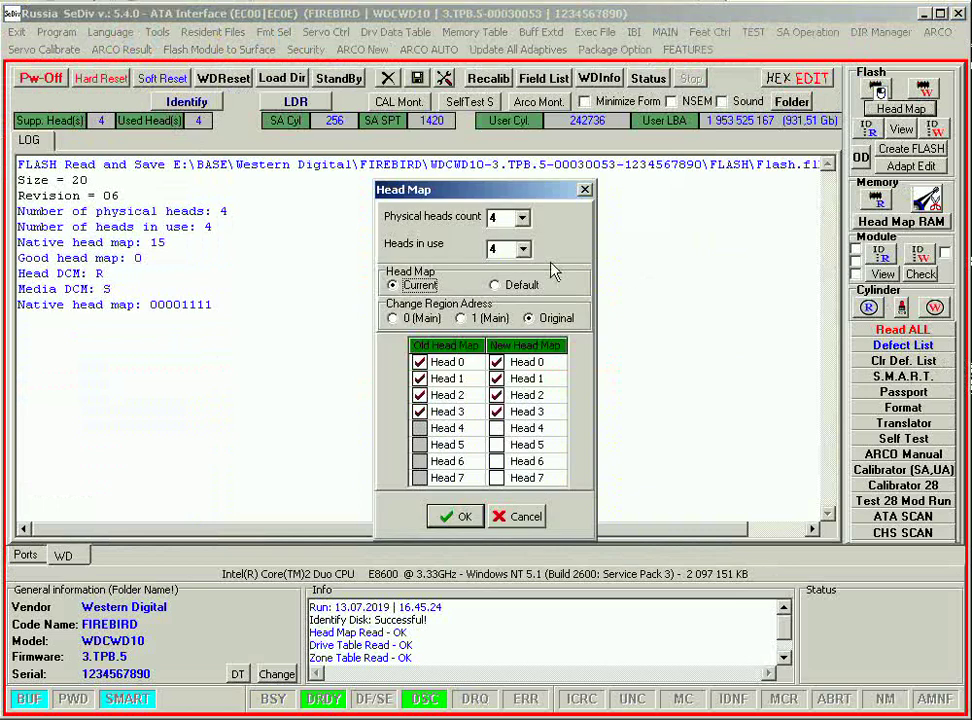
{"action": "left_click", "coordinate": [496, 378]}
{"action": "left_click", "coordinate": [496, 395]}
{"action": "left_click", "coordinate": [496, 411]}
{"action": "left_click", "coordinate": [496, 395]}
{"action": "left_click", "coordinate": [496, 378]}
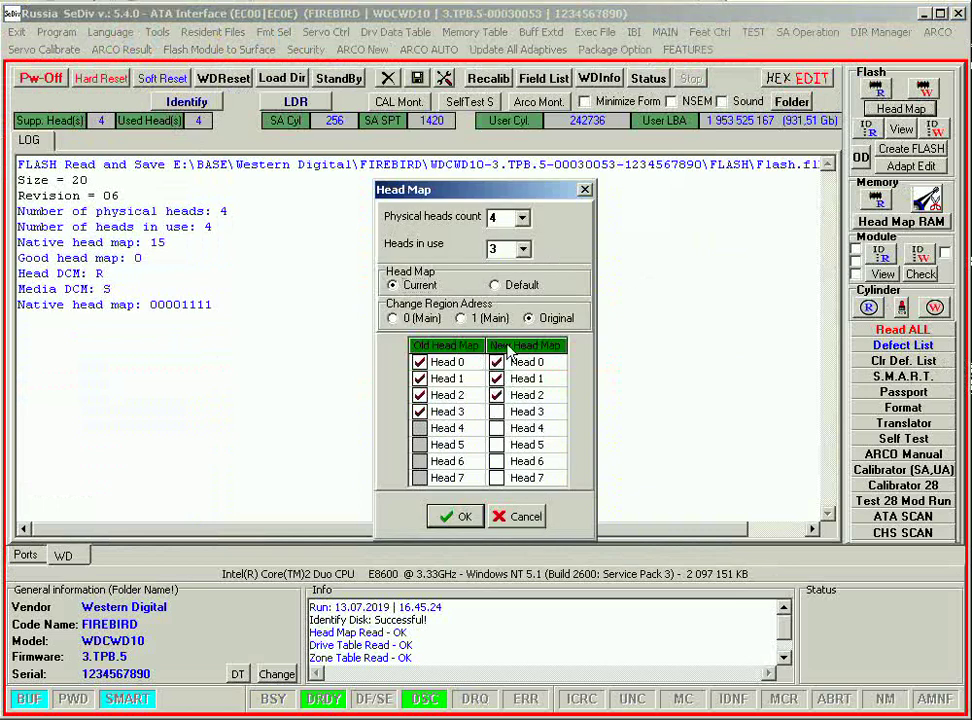
{"action": "left_click", "coordinate": [523, 518]}
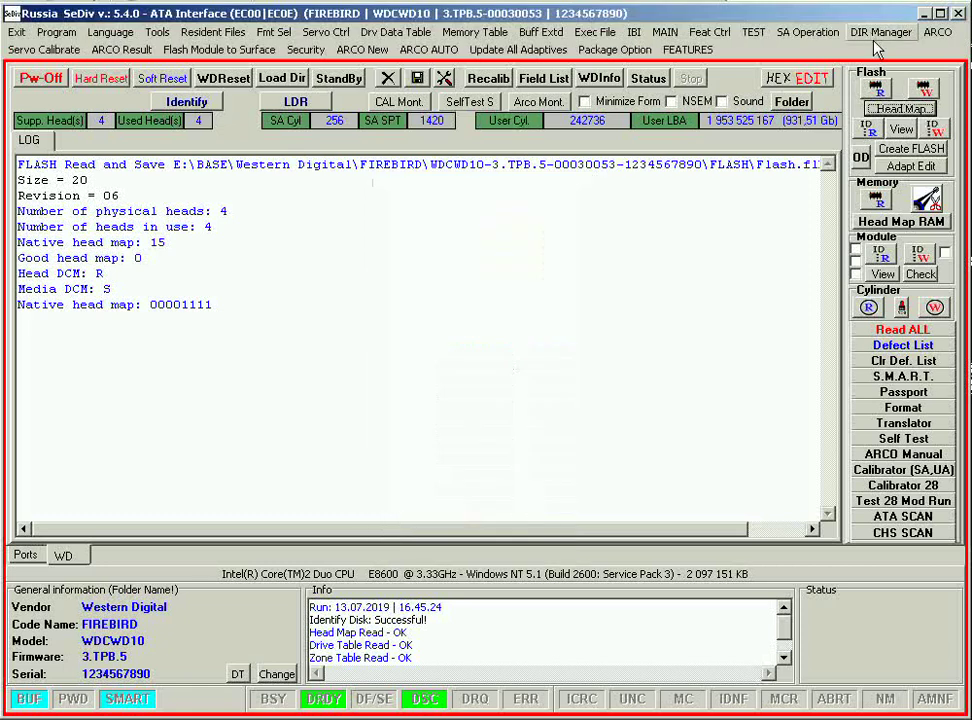
{"action": "left_click", "coordinate": [870, 130]}
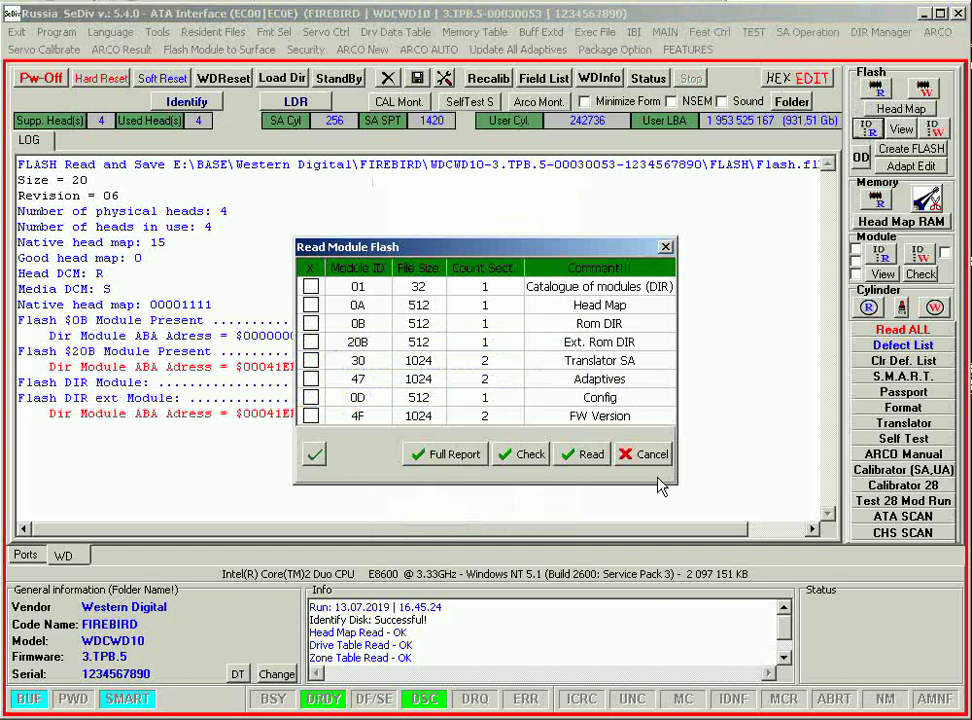
{"action": "right_click", "coordinate": [416, 388]}
{"action": "left_click", "coordinate": [450, 392]}
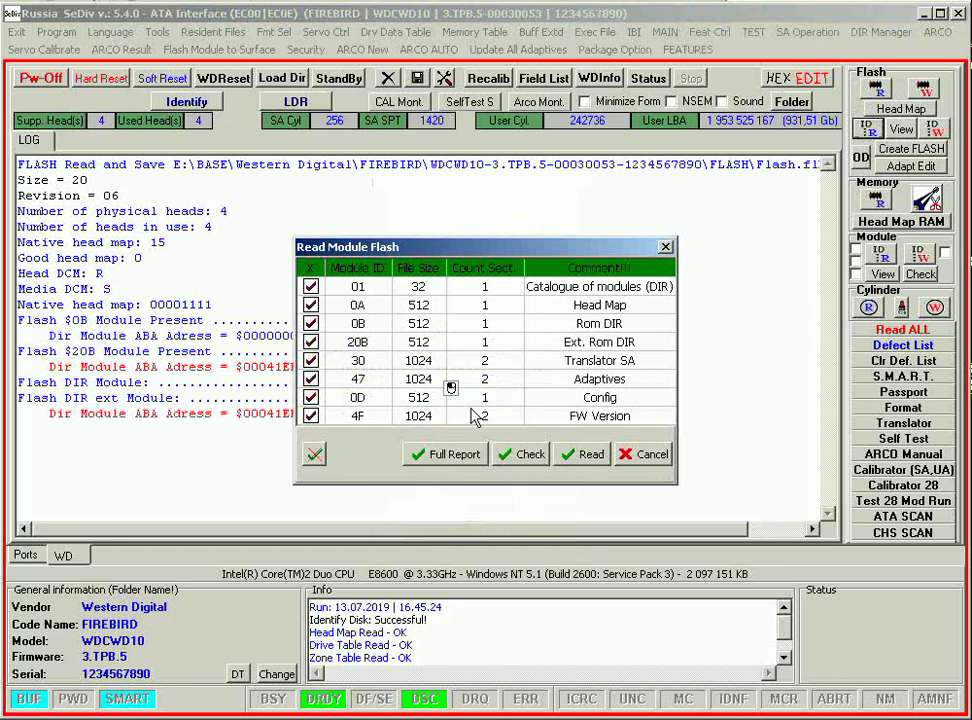
{"action": "left_click", "coordinate": [315, 454]}
{"action": "left_click", "coordinate": [315, 454]}
{"action": "left_click", "coordinate": [565, 456]}
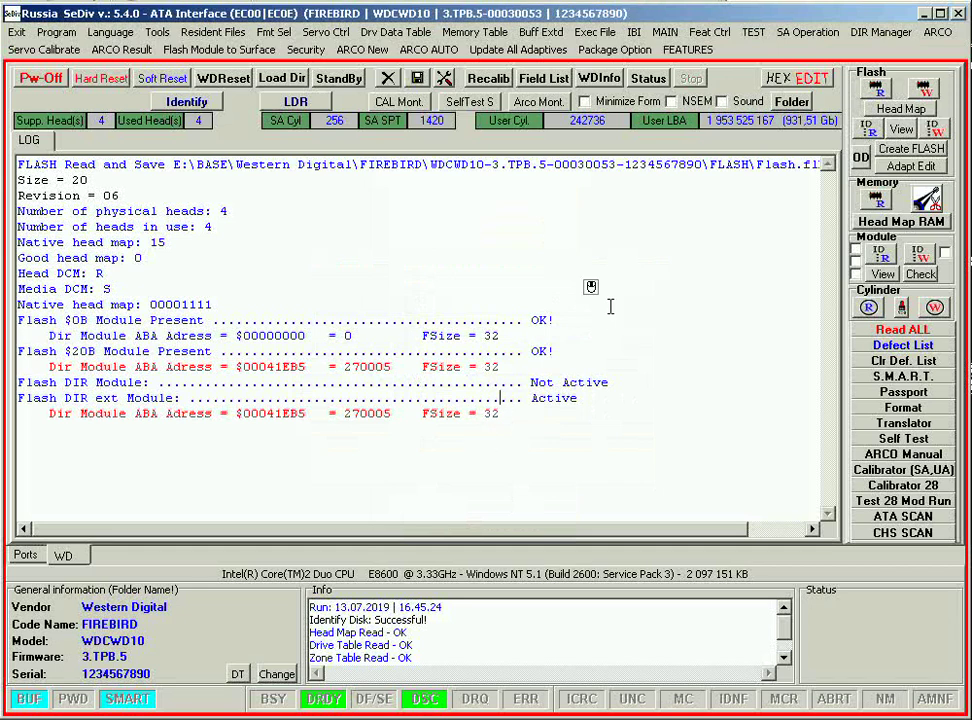
Read and save all the modules listed in the drive's flash, and clear the log
{"action": "left_click", "coordinate": [865, 130]}
{"action": "right_click", "coordinate": [476, 338]}
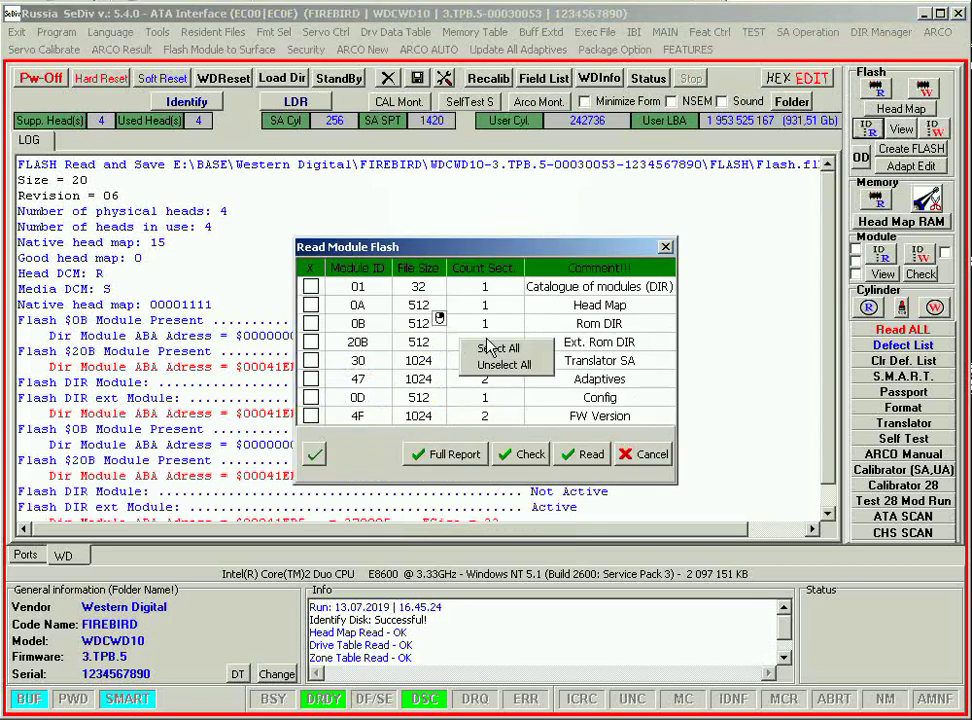
{"action": "left_click", "coordinate": [500, 350]}
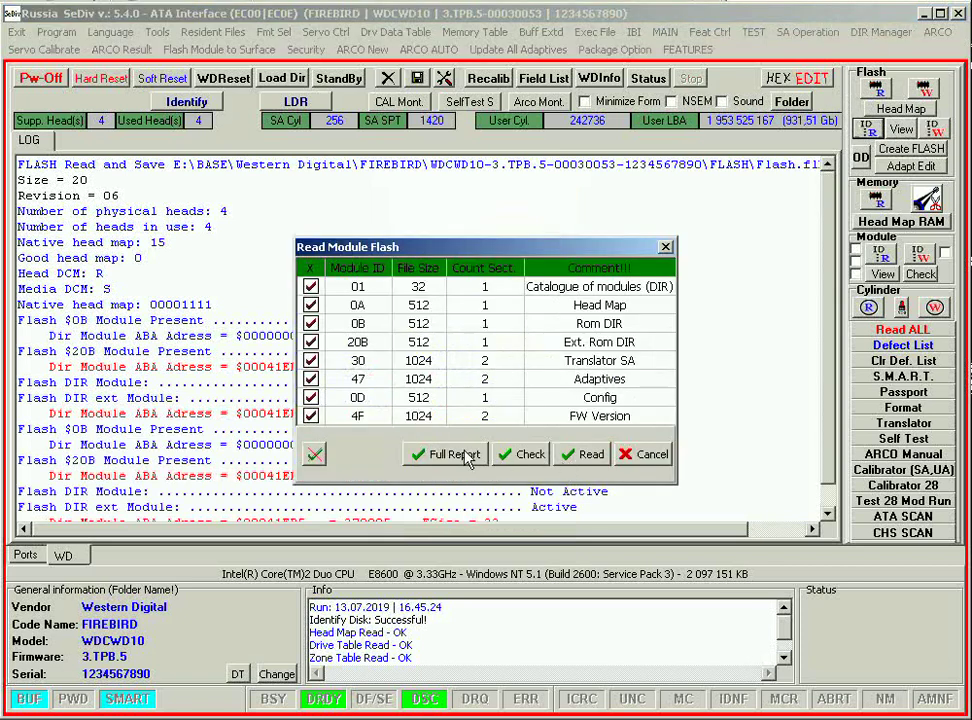
{"action": "left_click", "coordinate": [576, 459]}
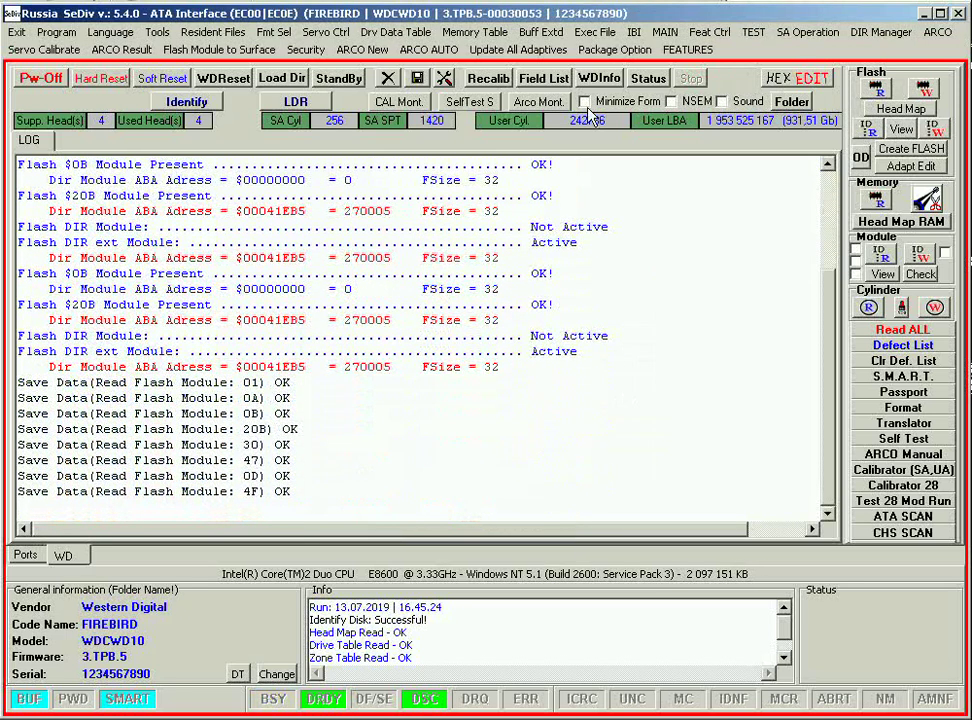
{"action": "left_click", "coordinate": [387, 78]}
{"action": "left_click", "coordinate": [447, 393]}
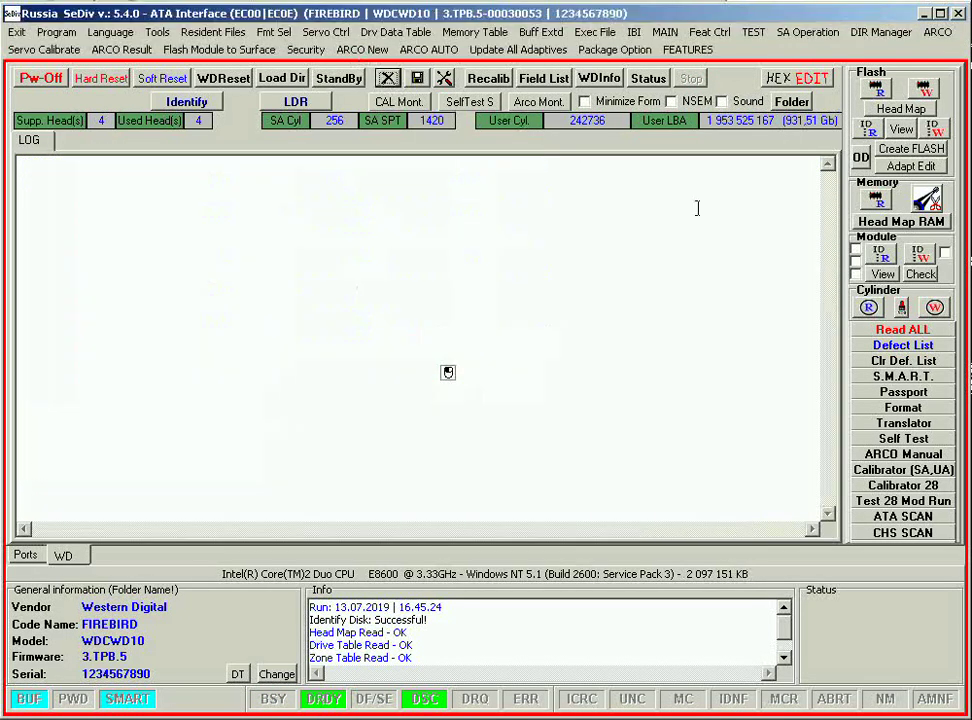
View the flash's Rom DIR module (0B) in the hex editor, and close the editor
{"action": "left_click", "coordinate": [866, 33]}
{"action": "left_click", "coordinate": [866, 33]}
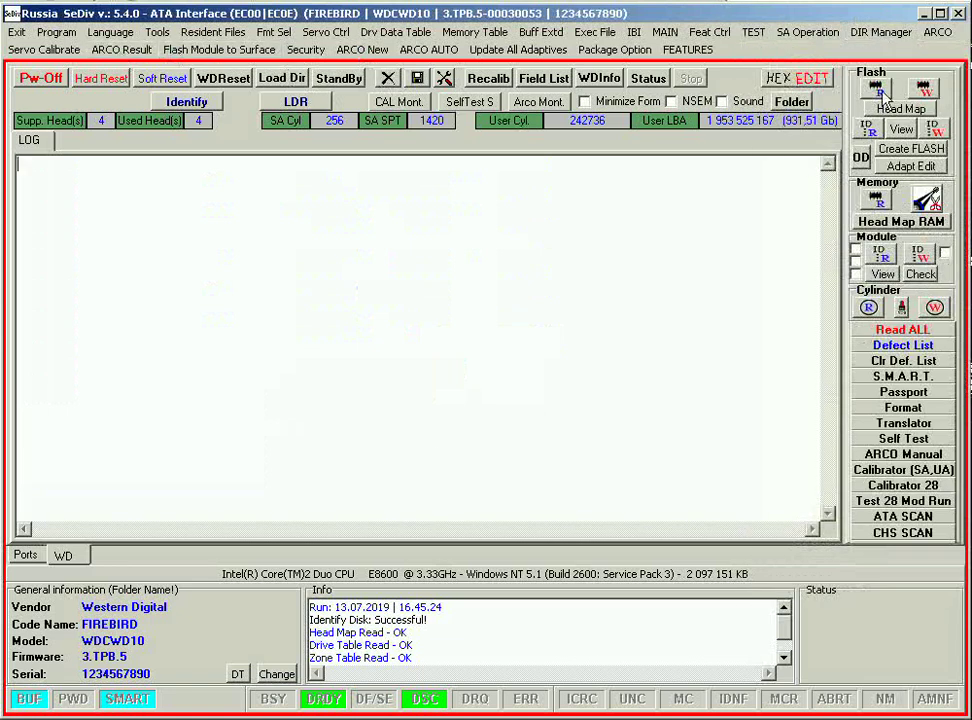
{"action": "left_click", "coordinate": [903, 130]}
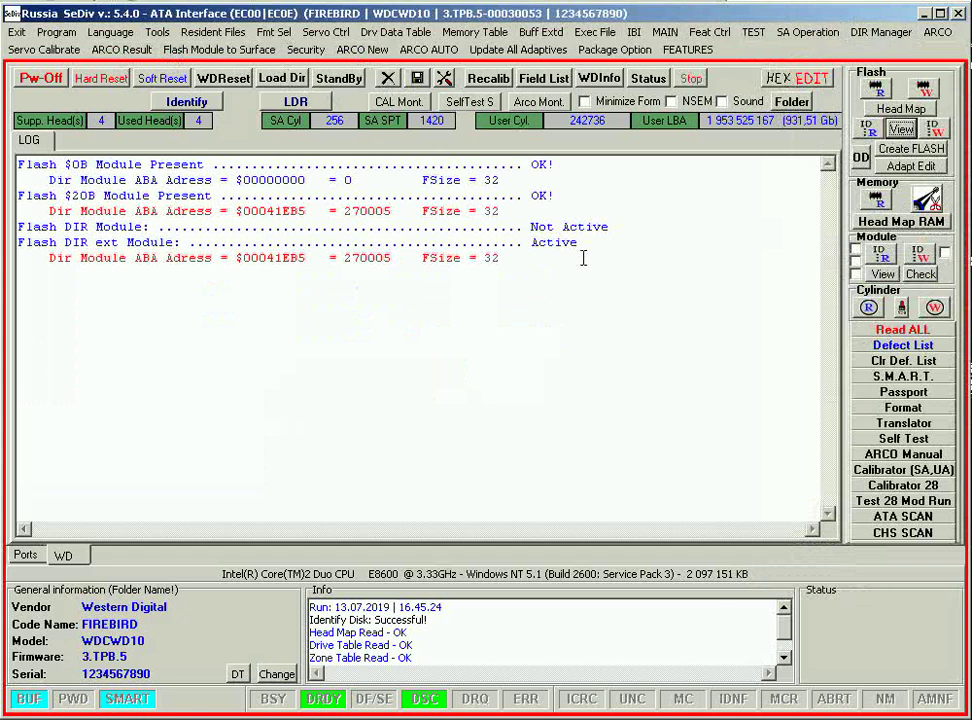
{"action": "double_click", "coordinate": [462, 245]}
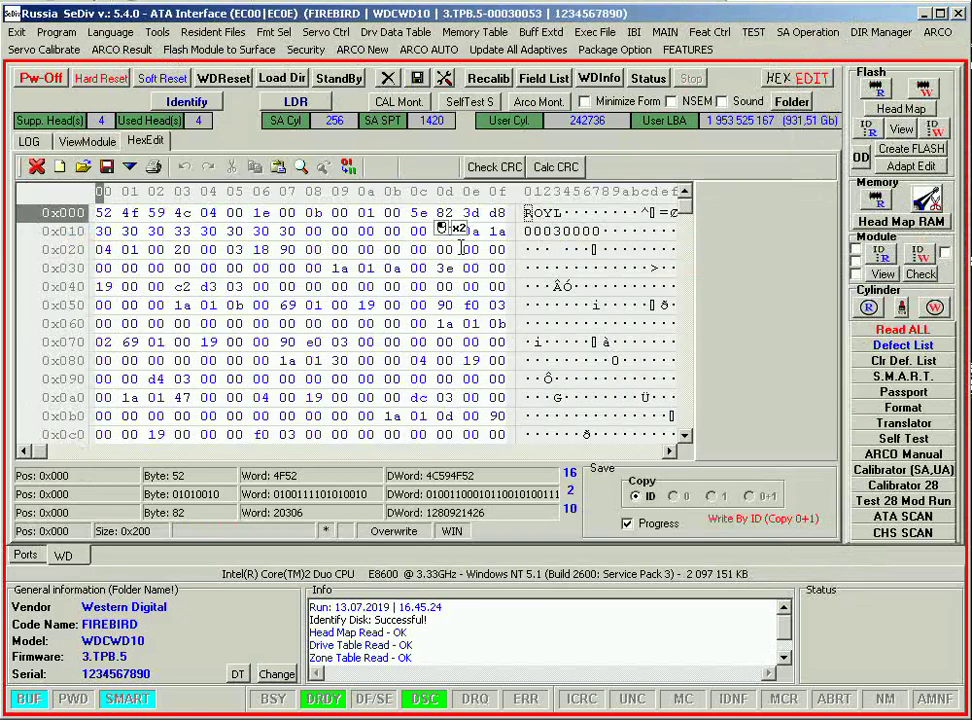
{"action": "left_click", "coordinate": [36, 167]}
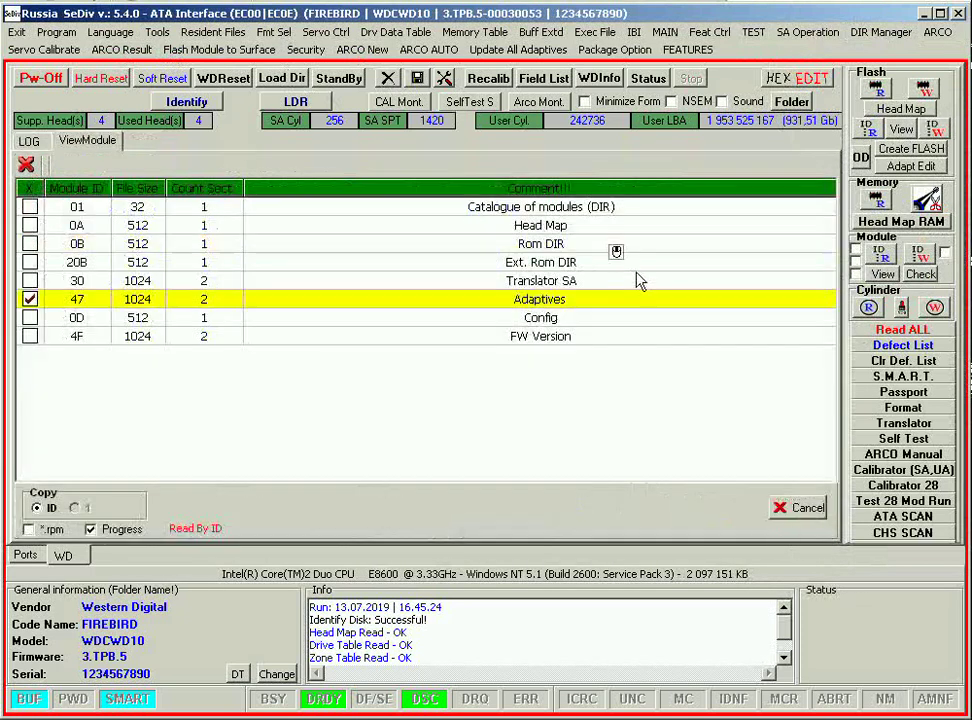
Inspect the firmware and model fields of the flash's 0D module, cancel the edit and close the flash module list
{"action": "left_click", "coordinate": [860, 157]}
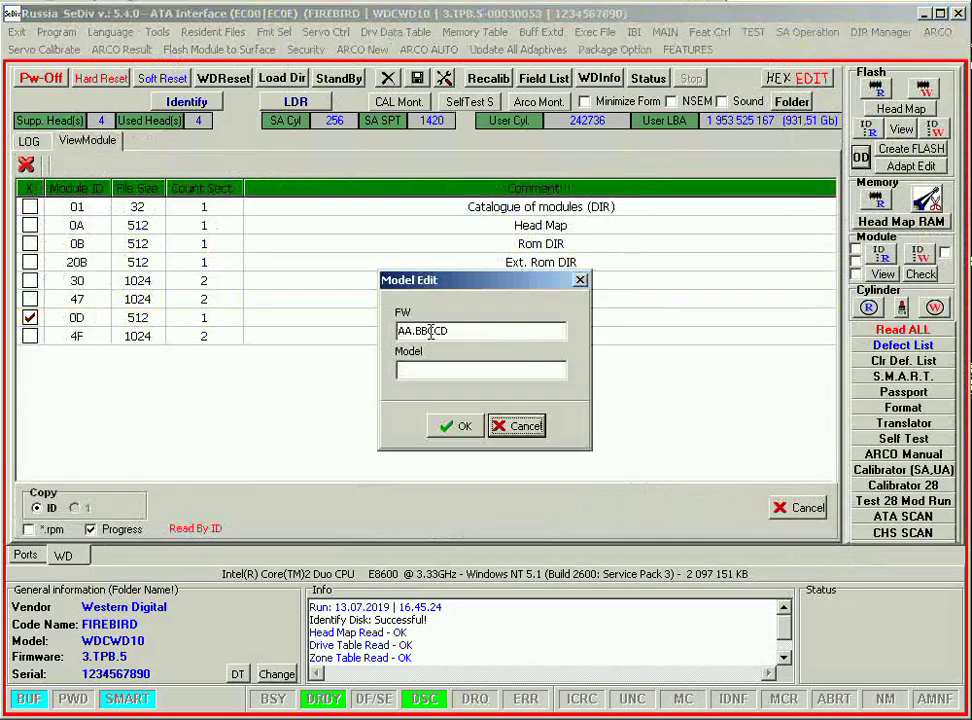
{"action": "left_click_drag", "start_coordinate": [494, 331], "coordinate": [373, 322]}
{"action": "left_click", "coordinate": [522, 426]}
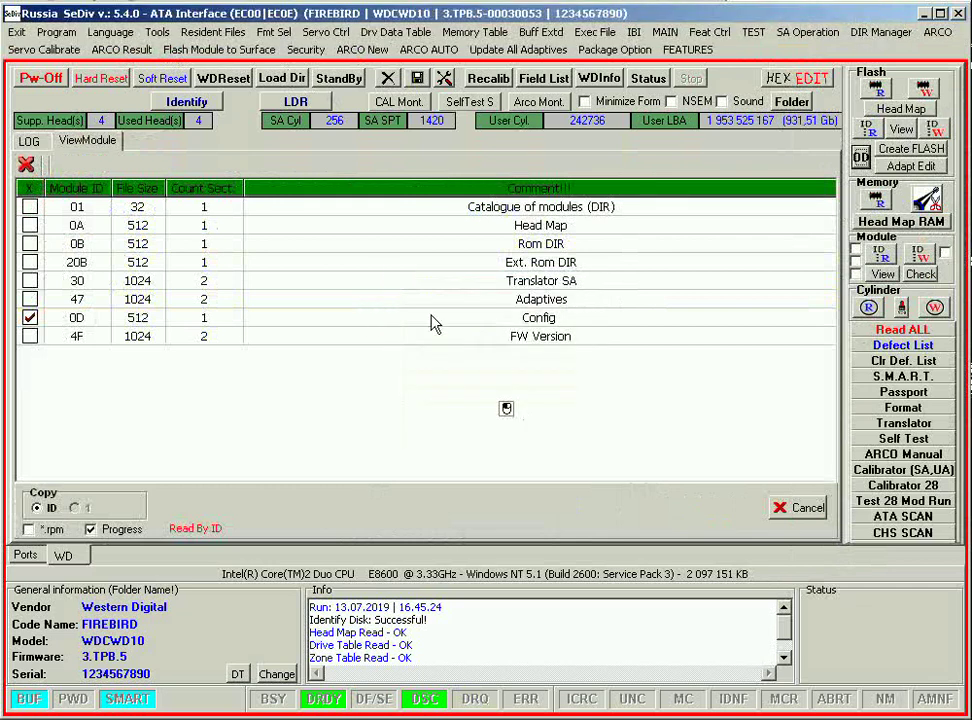
{"action": "left_click", "coordinate": [26, 164]}
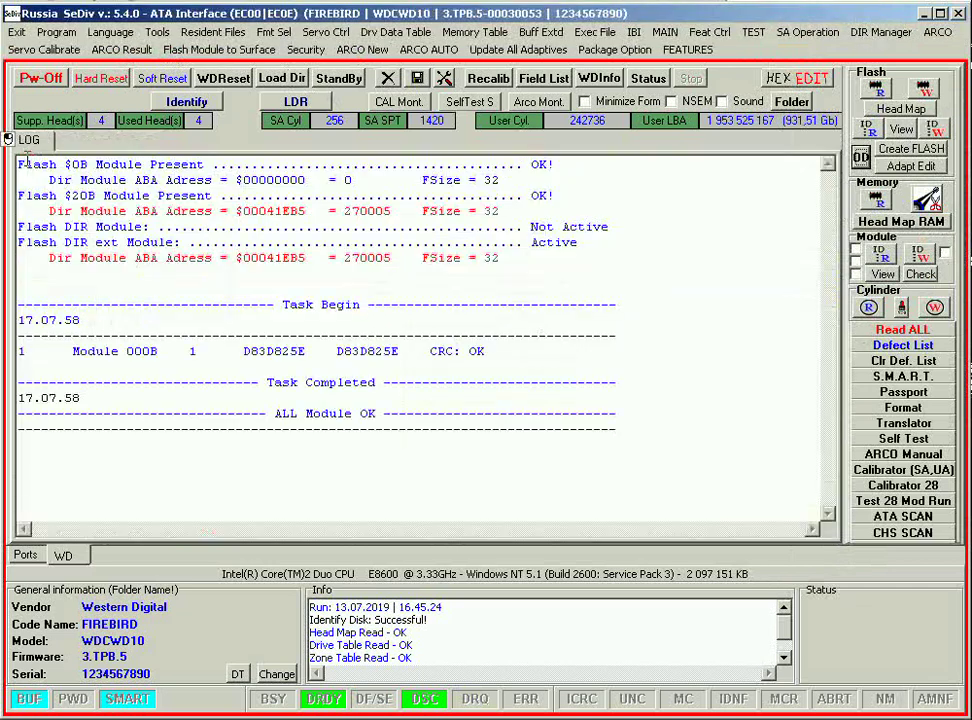
In the flash adaptives editor, run Adapt Correct with option 1 and fetch the last good values with option 2
{"action": "left_click", "coordinate": [910, 166]}
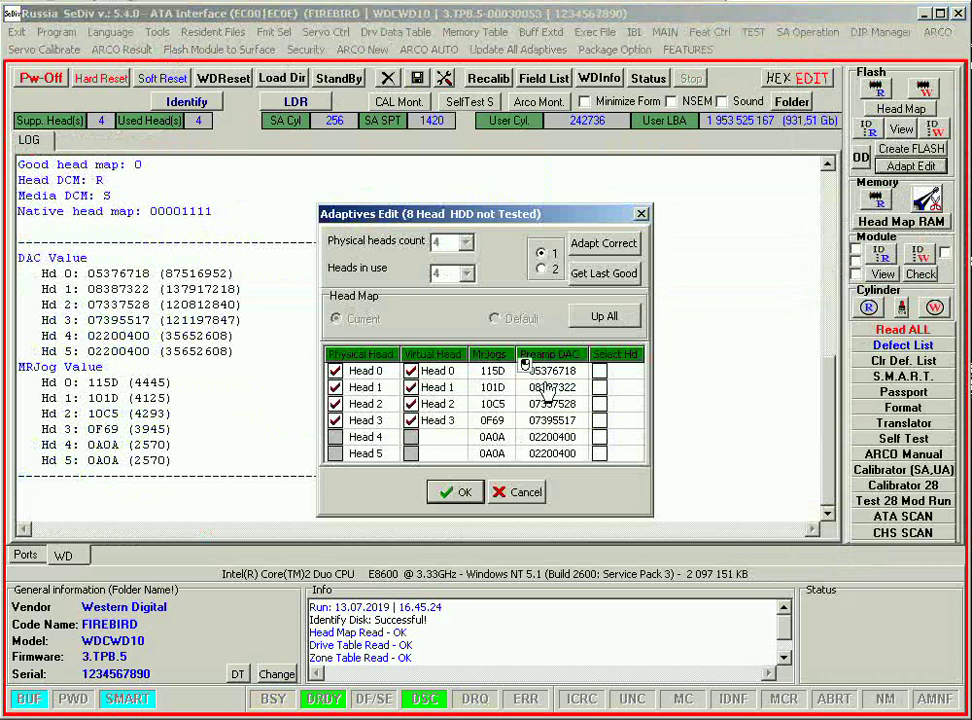
{"action": "left_click", "coordinate": [582, 244]}
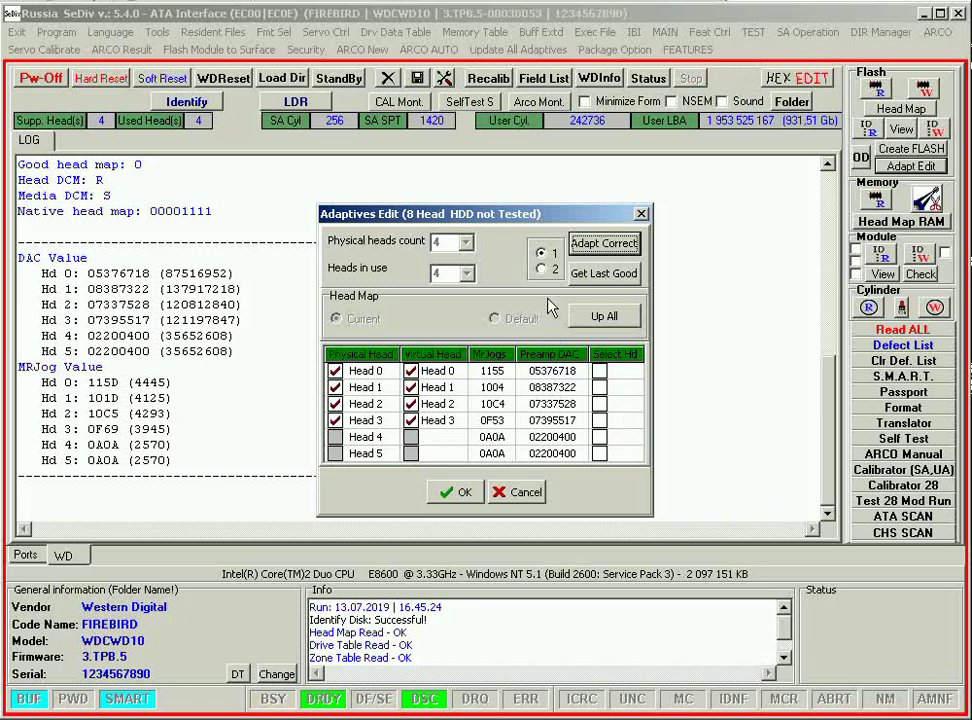
{"action": "left_click", "coordinate": [542, 268]}
{"action": "left_click", "coordinate": [594, 277]}
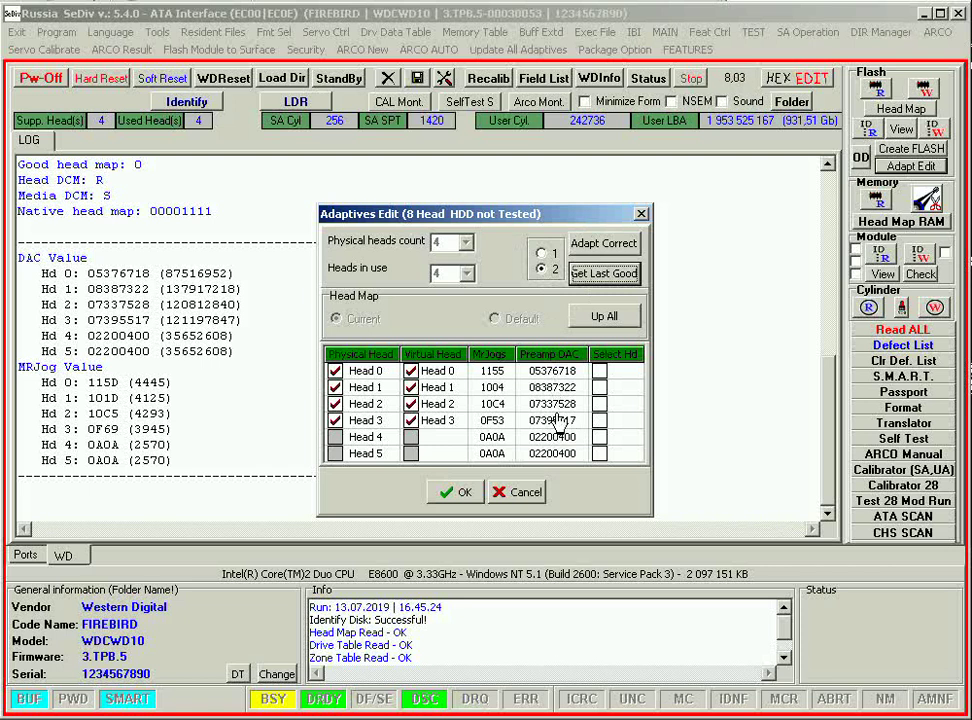
Shift the adaptive values up two times starting from head 1, and discard the adaptives changes
{"action": "left_click", "coordinate": [599, 387]}
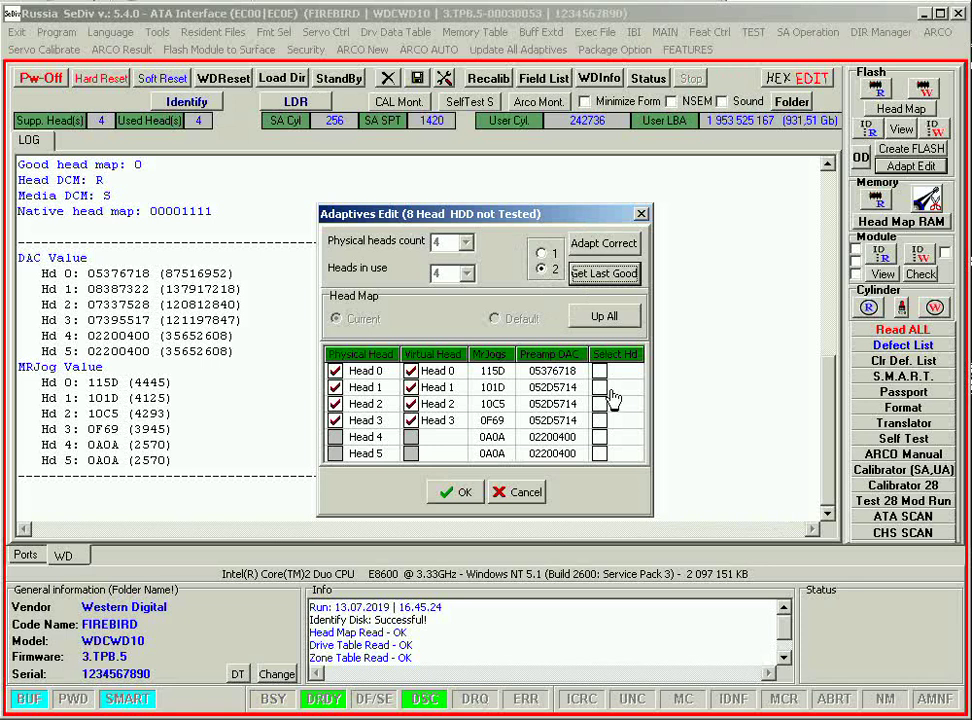
{"action": "left_click", "coordinate": [605, 322]}
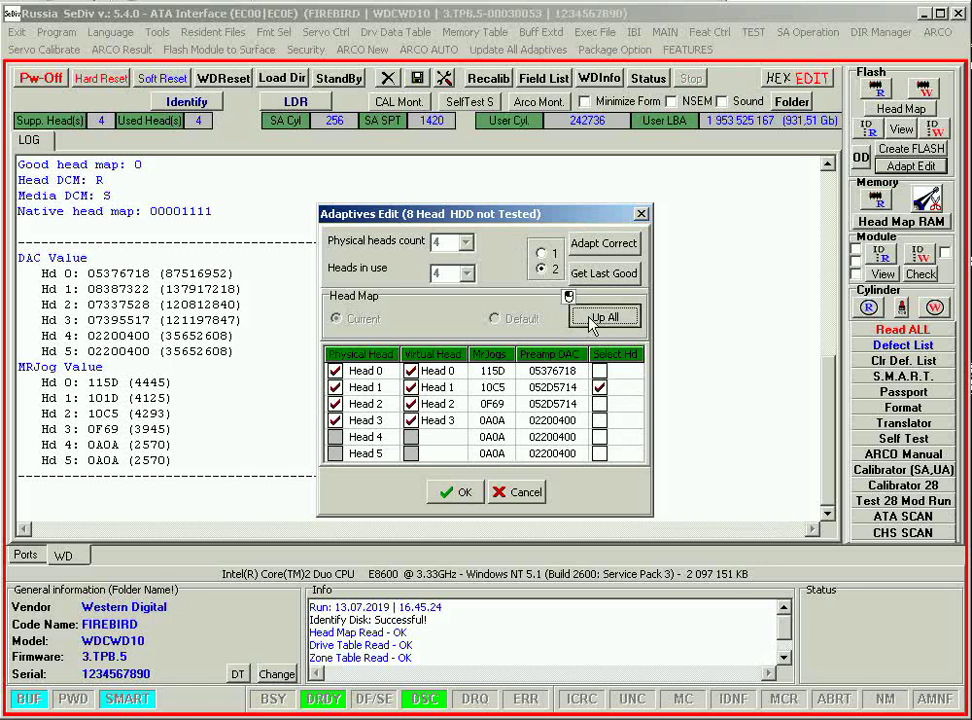
{"action": "left_click", "coordinate": [598, 317]}
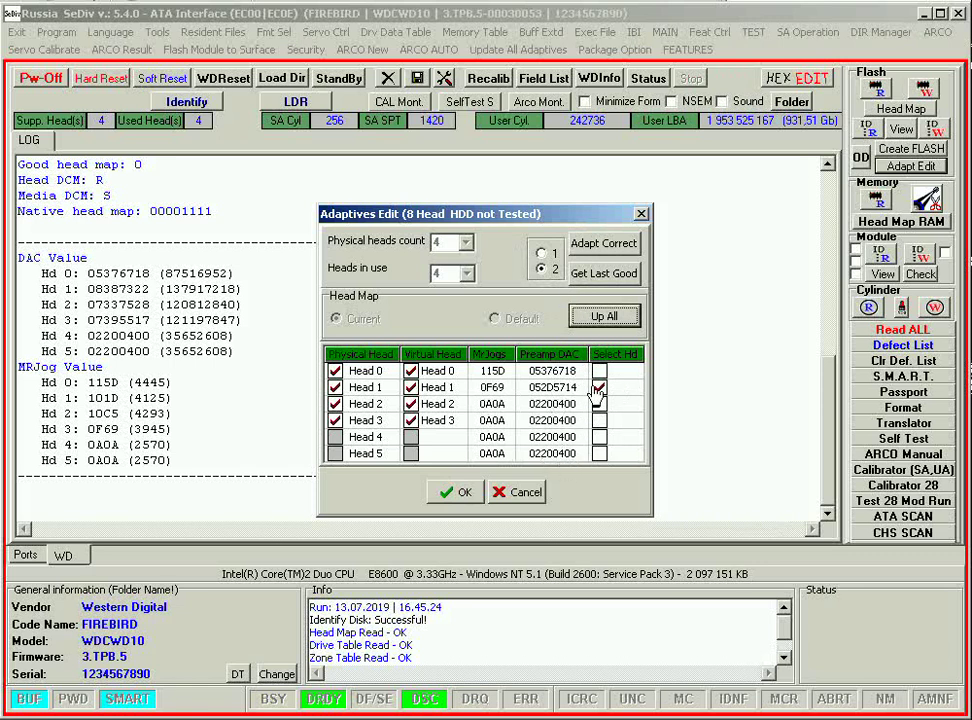
{"action": "left_click", "coordinate": [528, 500]}
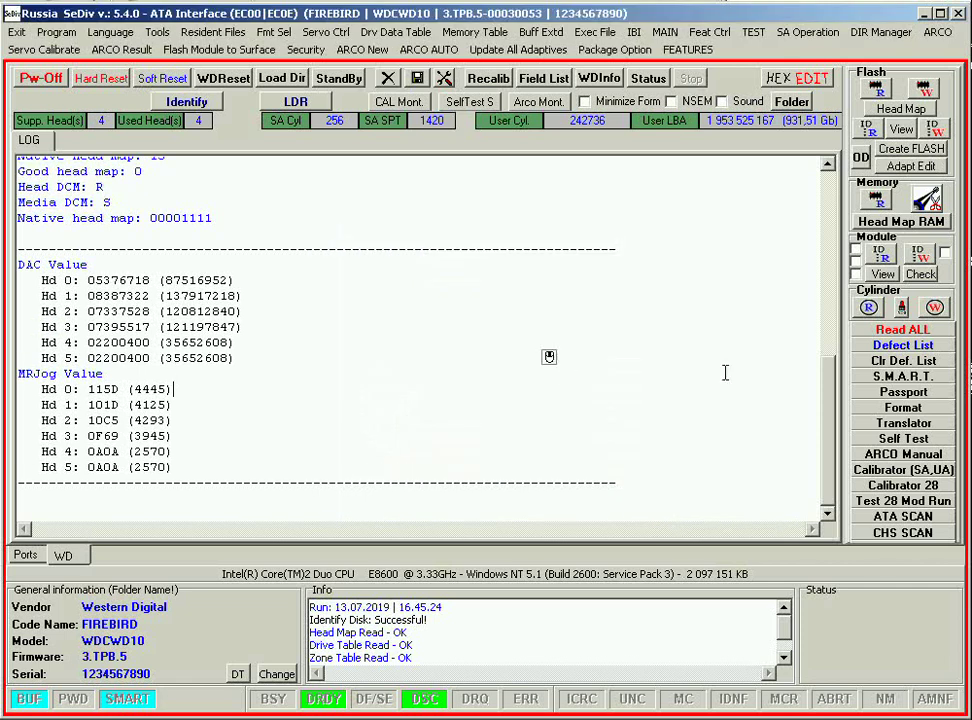
Review the head assignments in the RAM head map, confirm them, and reopen the map to check it
{"action": "left_click", "coordinate": [899, 222]}
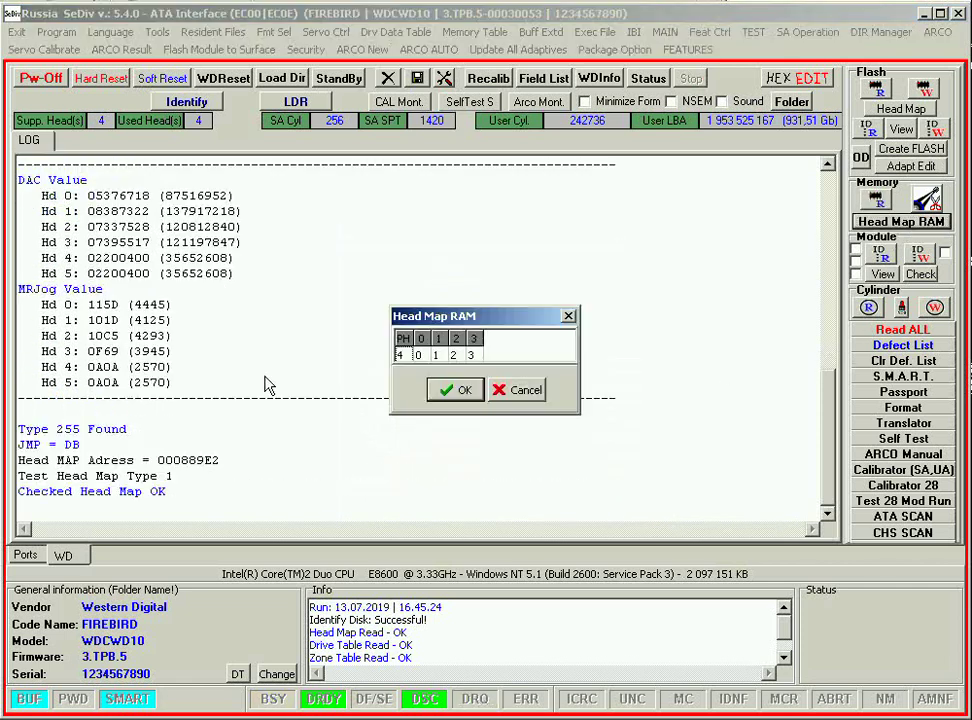
{"action": "left_click", "coordinate": [437, 355]}
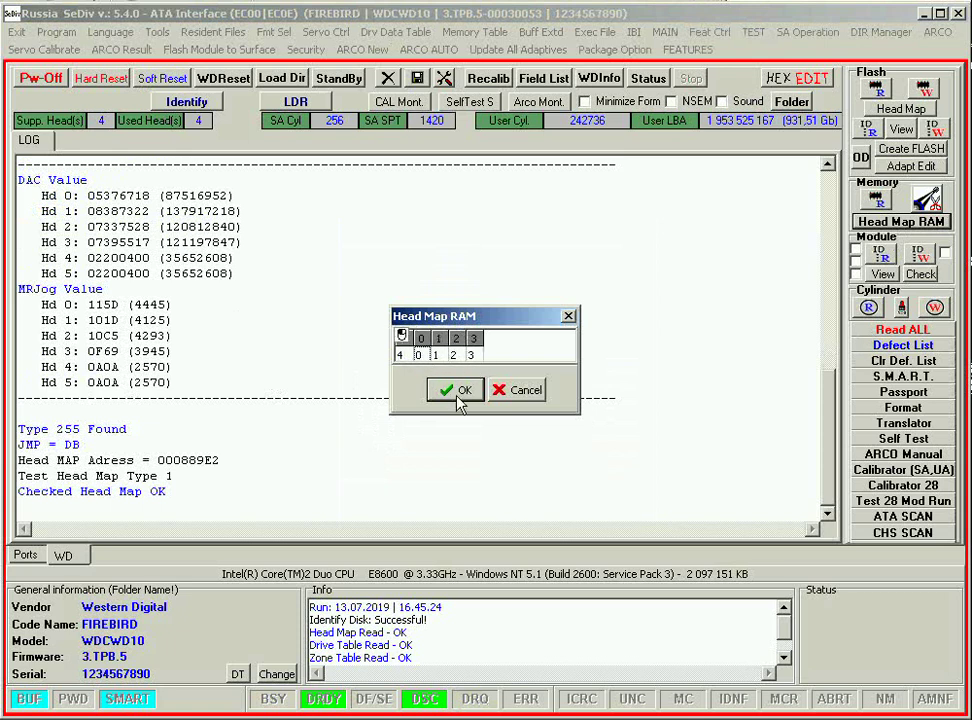
{"action": "left_click", "coordinate": [440, 356]}
{"action": "left_click", "coordinate": [451, 391]}
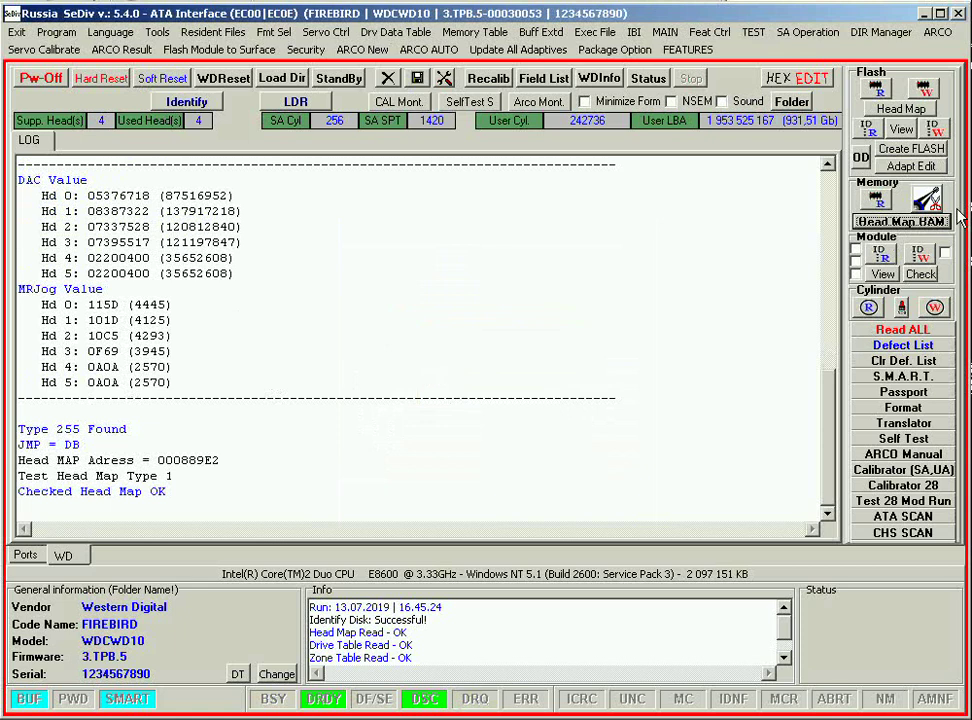
{"action": "left_click", "coordinate": [894, 228]}
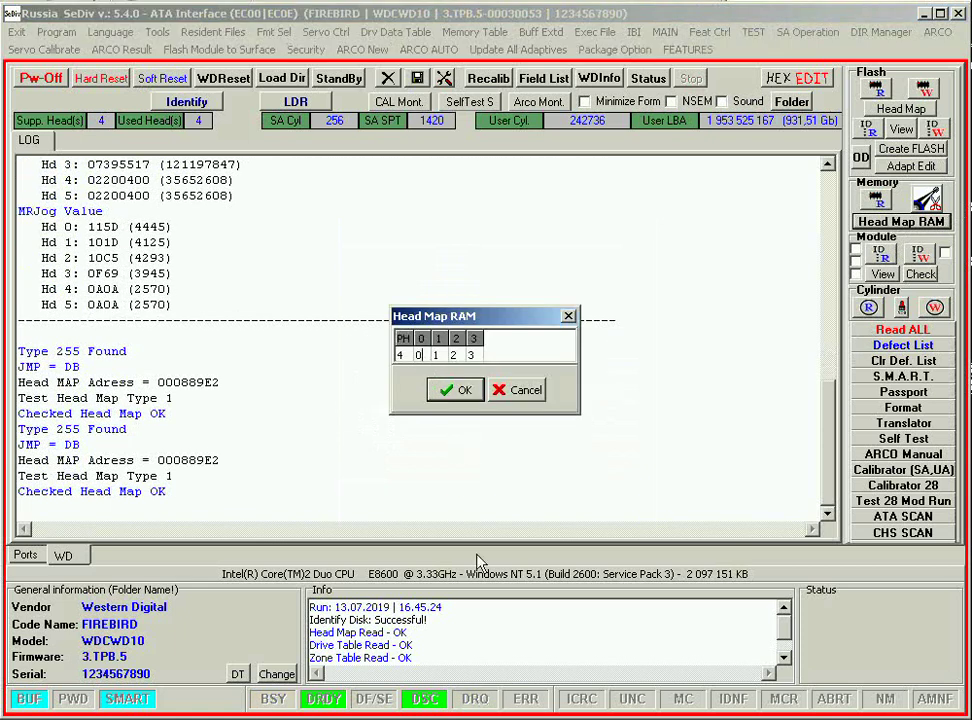
{"action": "left_click", "coordinate": [454, 390]}
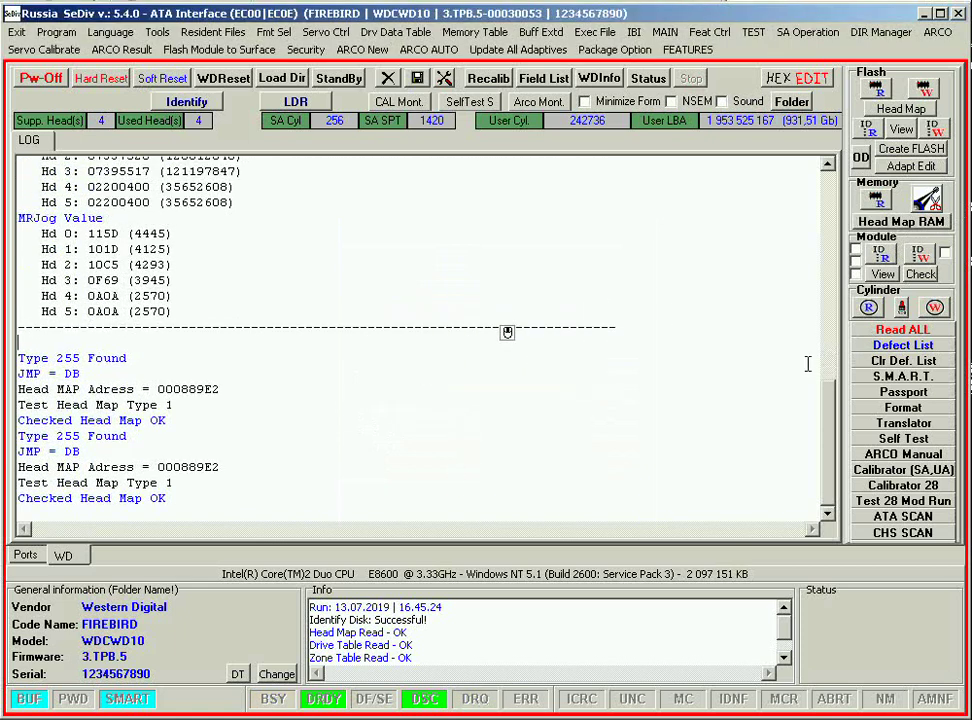
Open module 0002 Config (Passport) in the hex editor, save it as 0002.bin in the Module folder, and close the viewers
{"action": "left_click", "coordinate": [889, 256]}
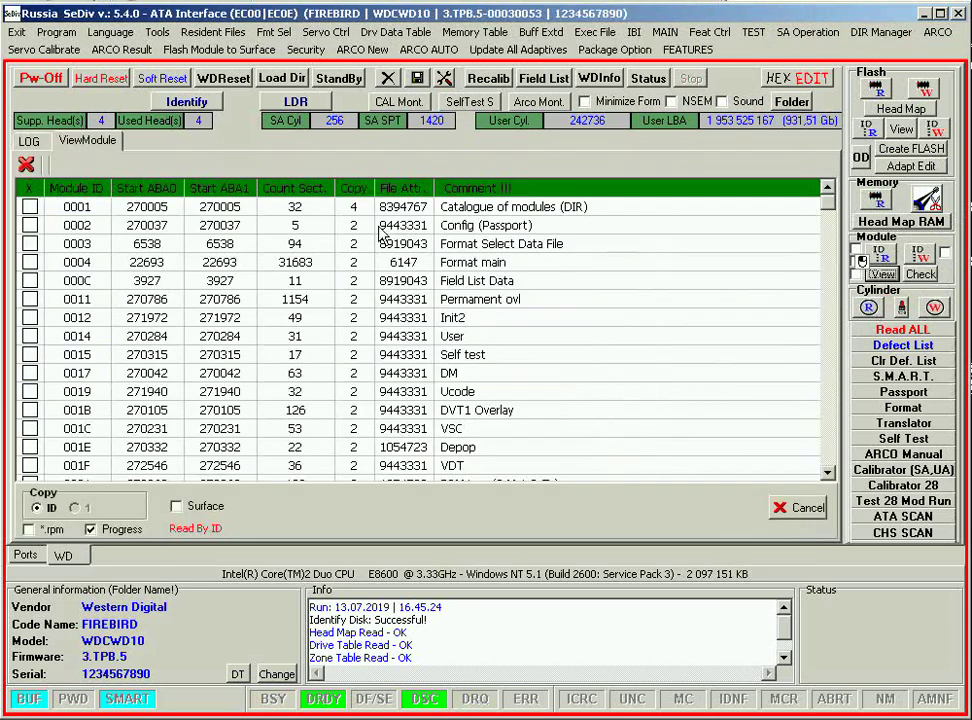
{"action": "double_click", "coordinate": [68, 178]}
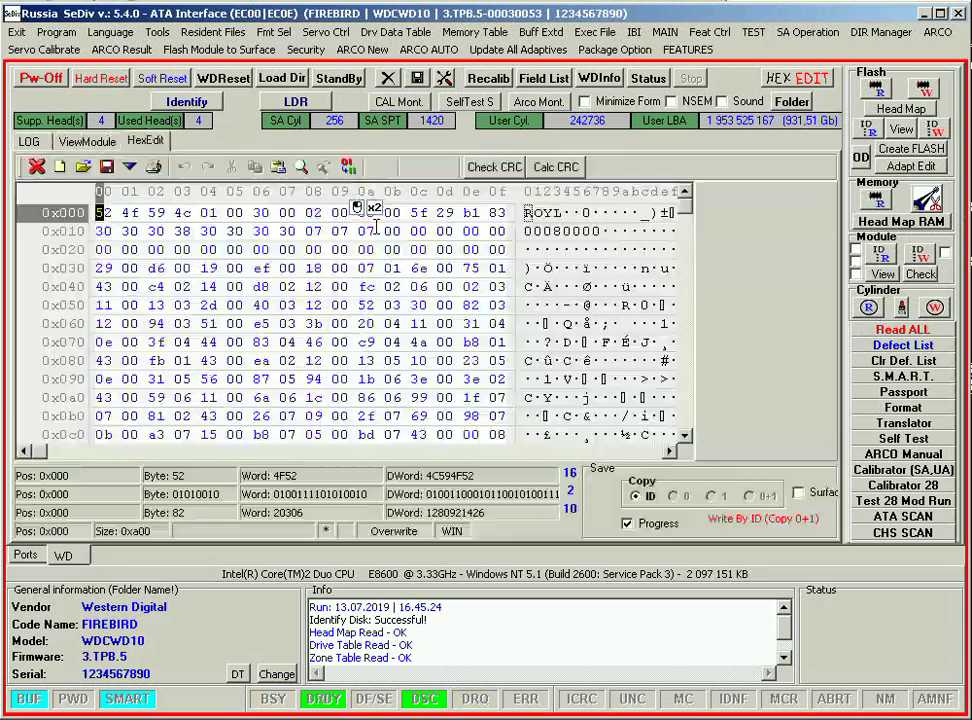
{"action": "left_click", "coordinate": [106, 166]}
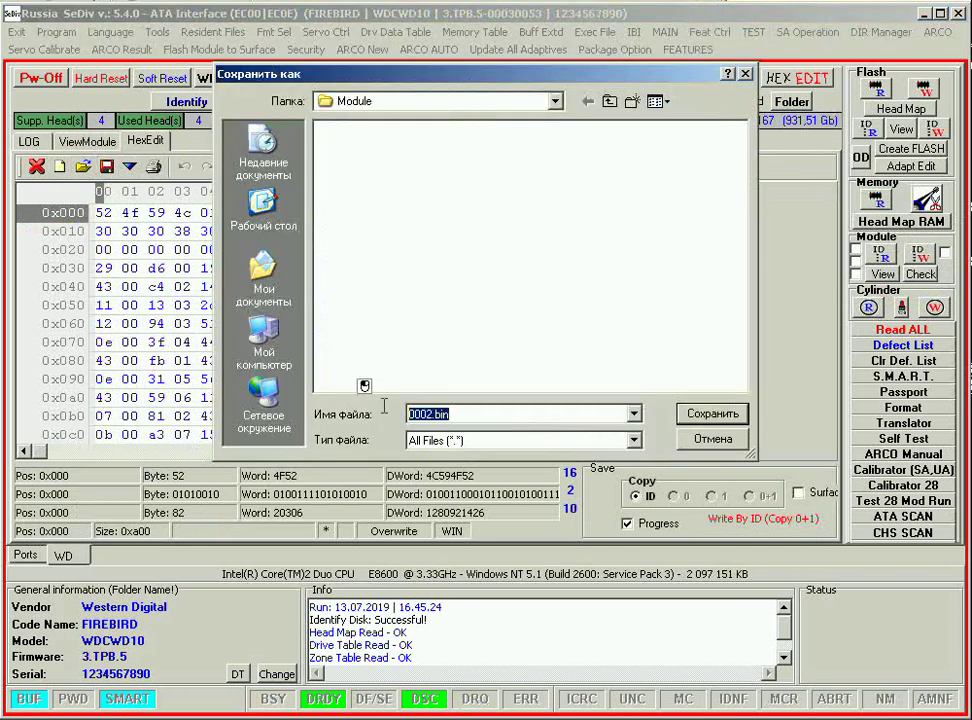
{"action": "left_click", "coordinate": [700, 412]}
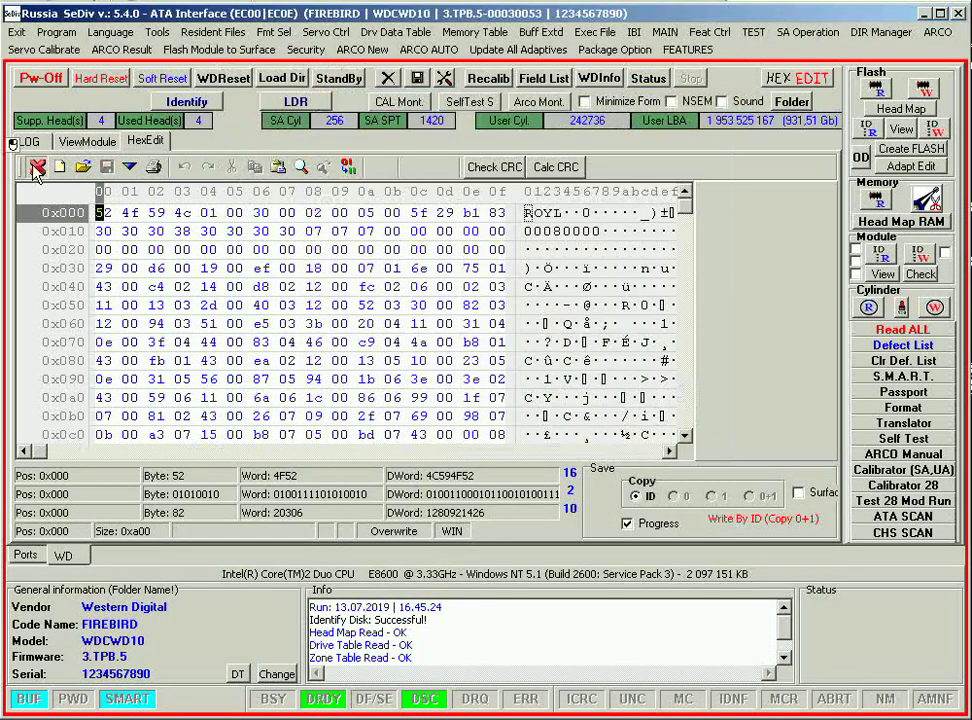
{"action": "left_click", "coordinate": [13, 143]}
{"action": "left_click", "coordinate": [13, 143]}
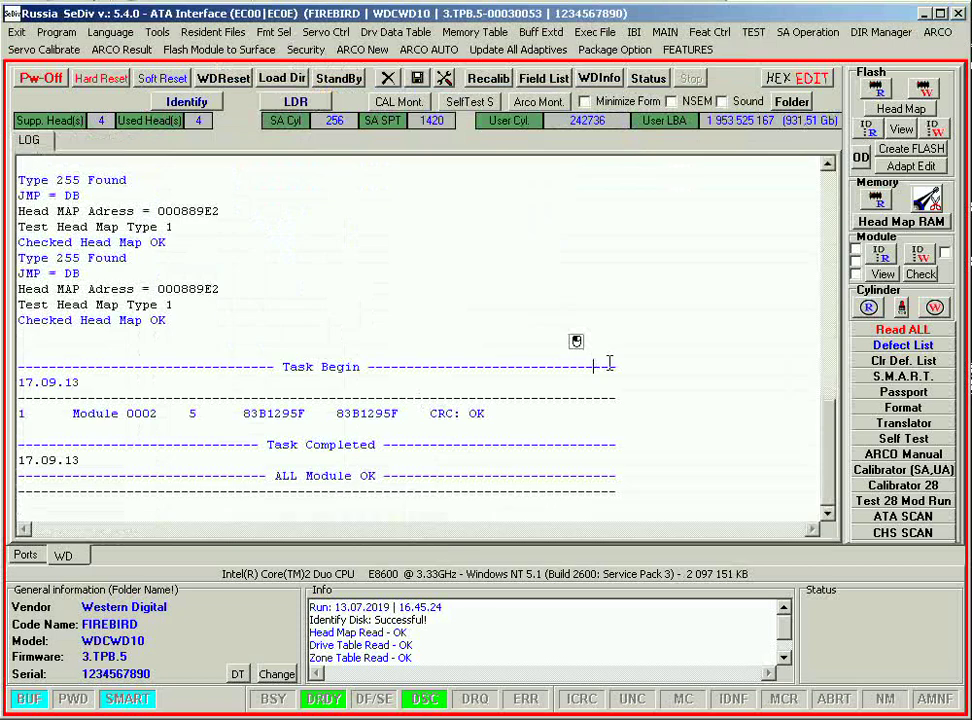
Open the list for reading modules by ID, select all the modules and clear the selection again
{"action": "left_click", "coordinate": [878, 253]}
{"action": "right_click", "coordinate": [305, 290]}
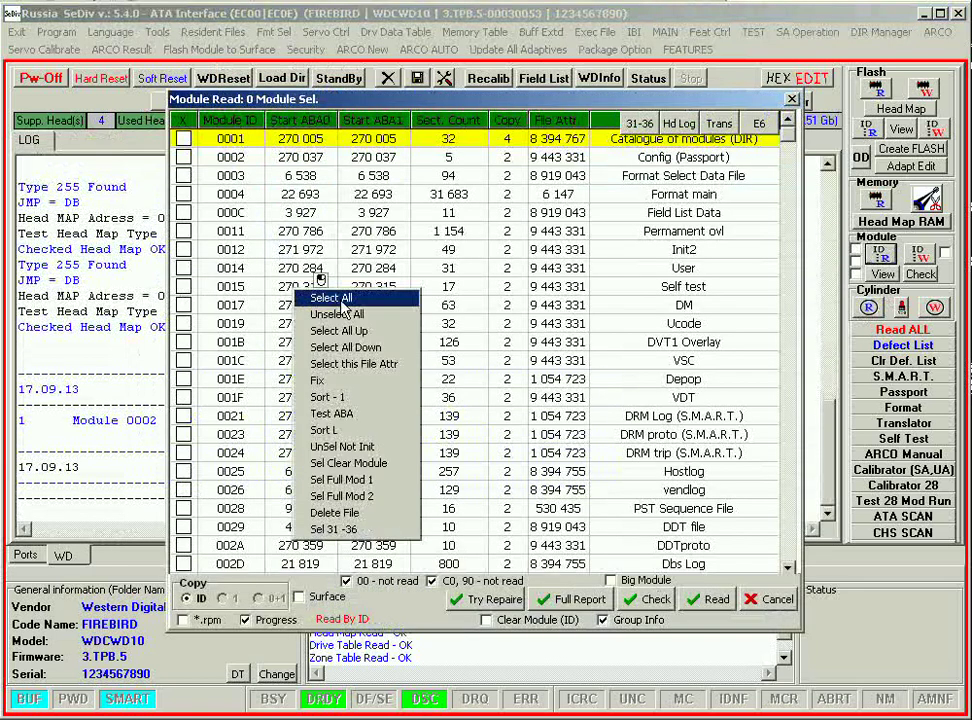
{"action": "left_click", "coordinate": [333, 298]}
{"action": "right_click", "coordinate": [343, 308]}
{"action": "left_click", "coordinate": [380, 331]}
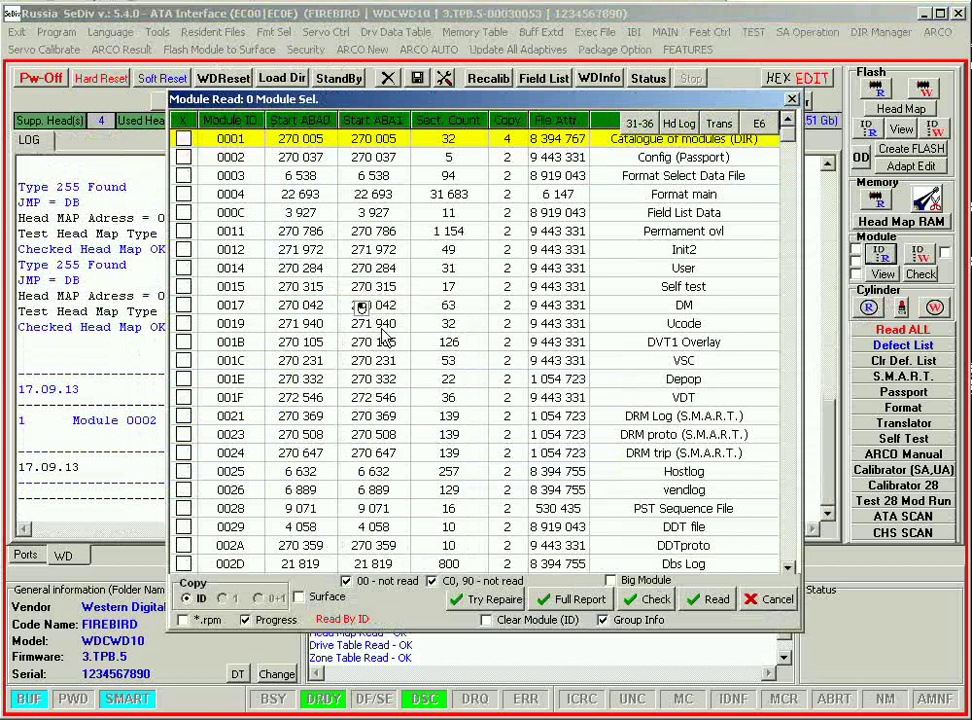
Select module 001E and all modules above it, and extend the selection to all modules below it
{"action": "right_click", "coordinate": [380, 336]}
{"action": "left_click", "coordinate": [300, 380]}
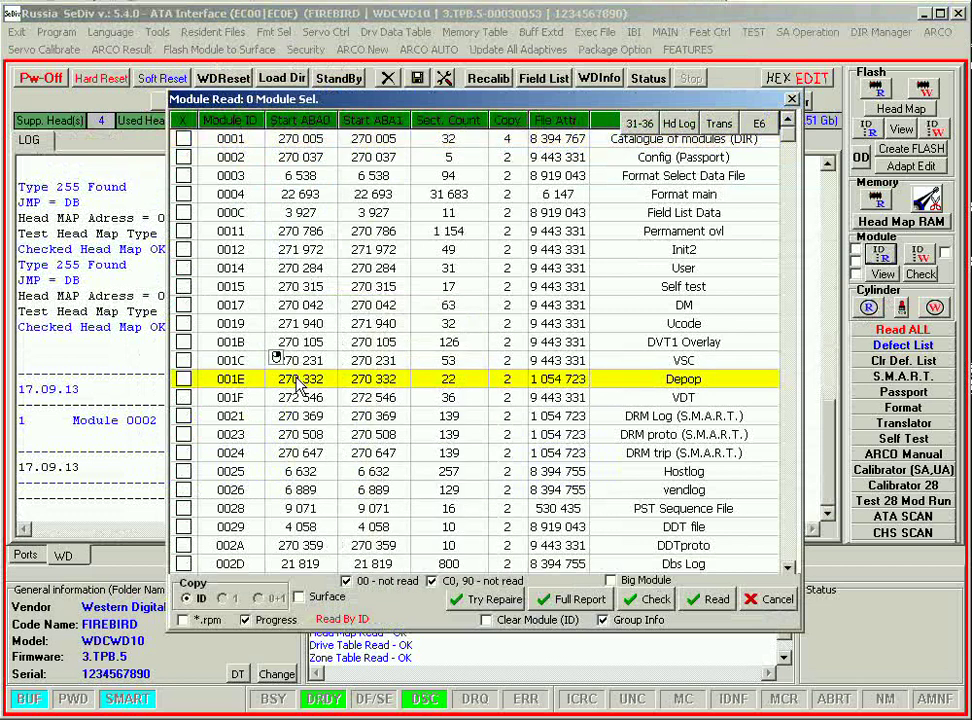
{"action": "right_click", "coordinate": [300, 380]}
{"action": "left_click", "coordinate": [352, 421]}
{"action": "right_click", "coordinate": [328, 382]}
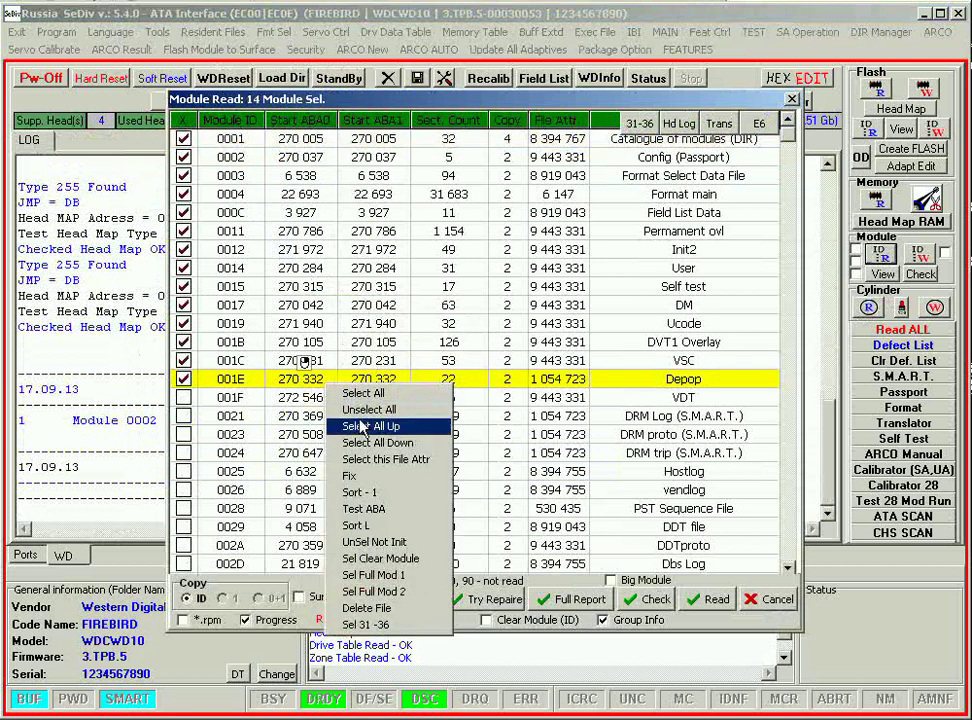
{"action": "left_click", "coordinate": [372, 446]}
{"action": "left_click", "coordinate": [373, 452]}
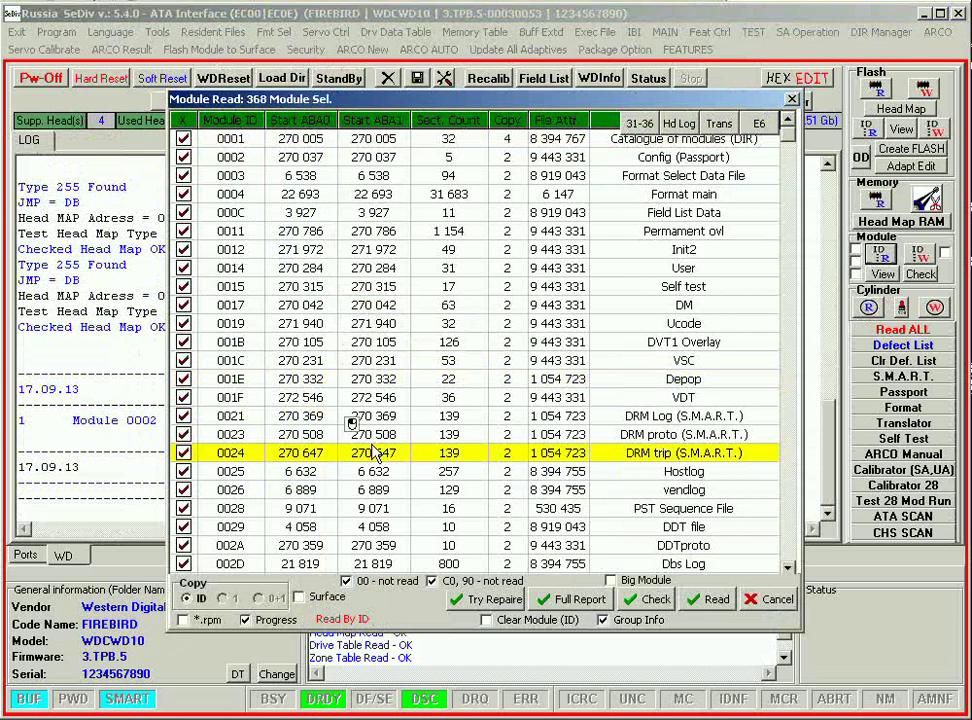
{"action": "key", "text": "Home"}
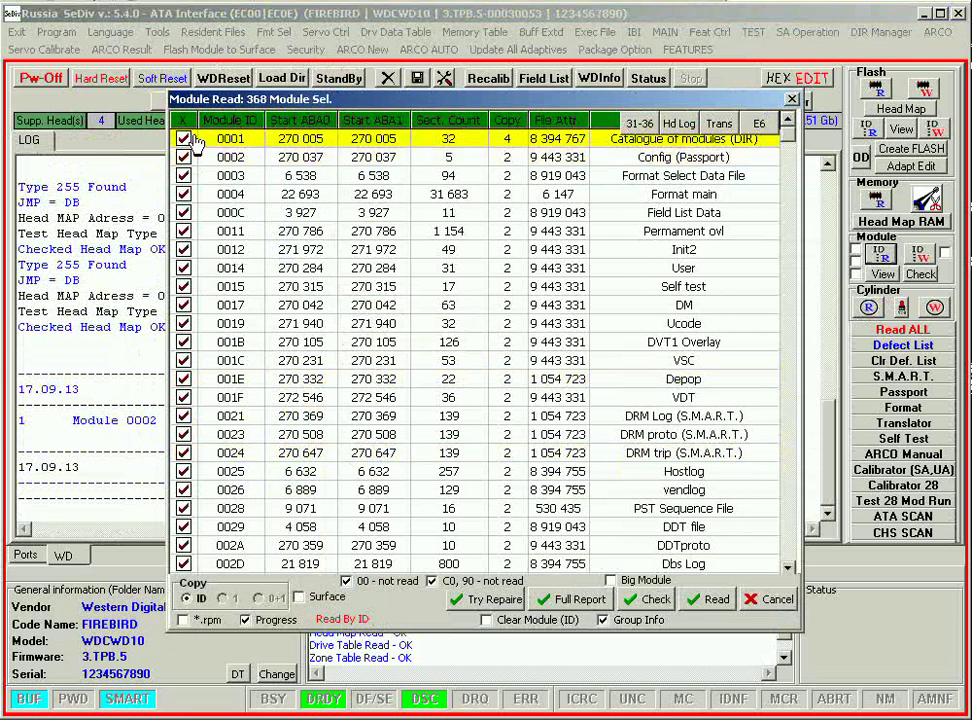
Clear the module selection, select the 31-36 module group, check which modules are marked, and cancel the module read
{"action": "right_click", "coordinate": [315, 205]}
{"action": "left_click", "coordinate": [333, 243]}
{"action": "right_click", "coordinate": [360, 238]}
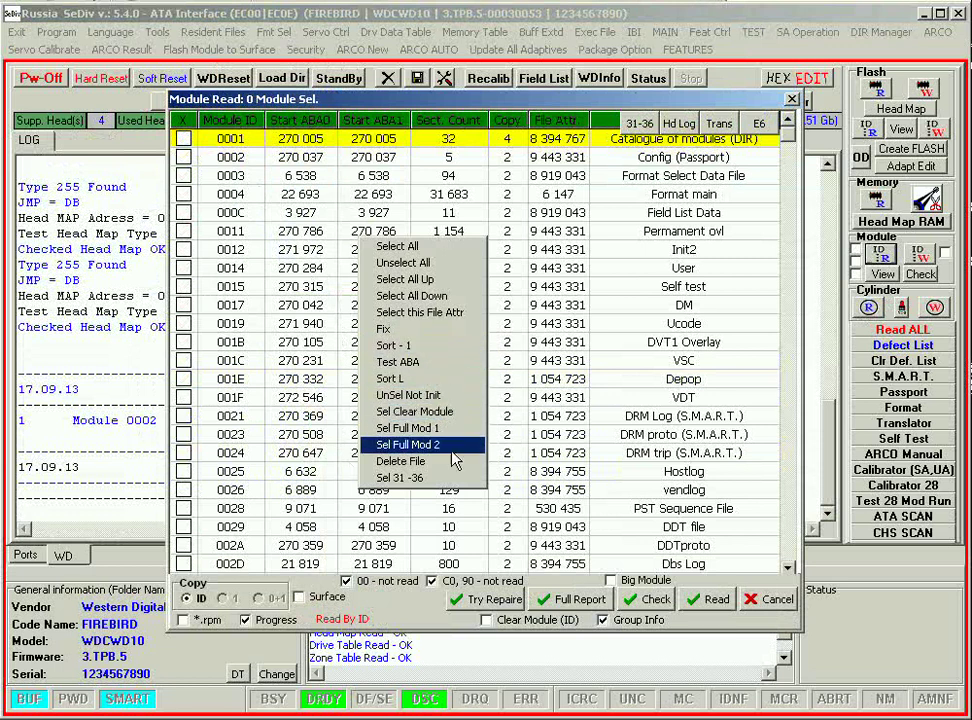
{"action": "left_click", "coordinate": [441, 481]}
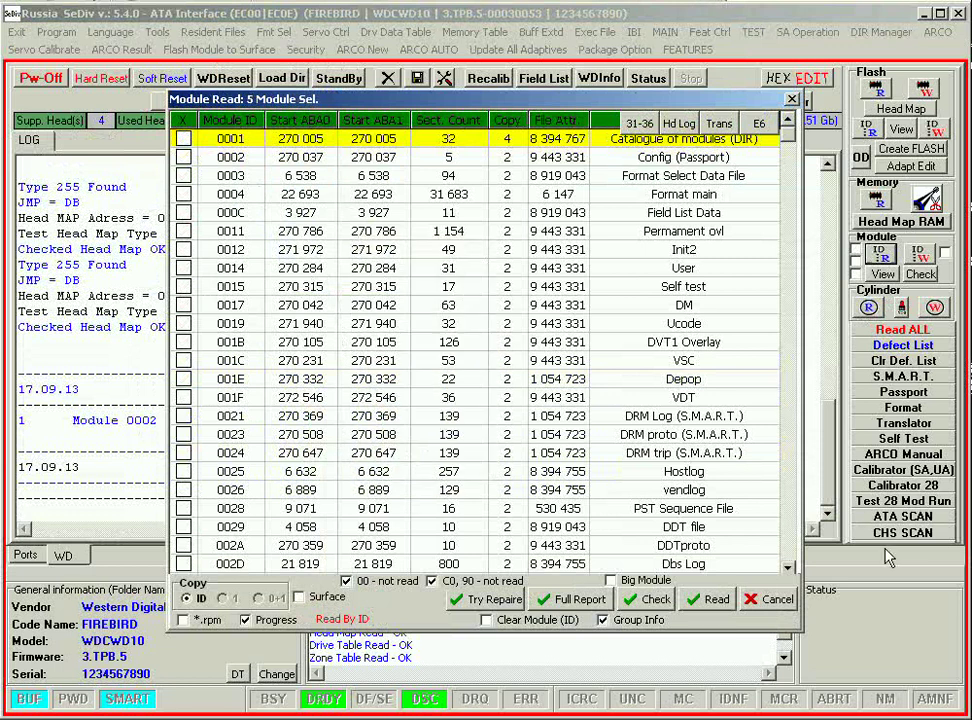
{"action": "scroll", "coordinate": [797, 535], "scroll_direction": "down", "scroll_amount": 8}
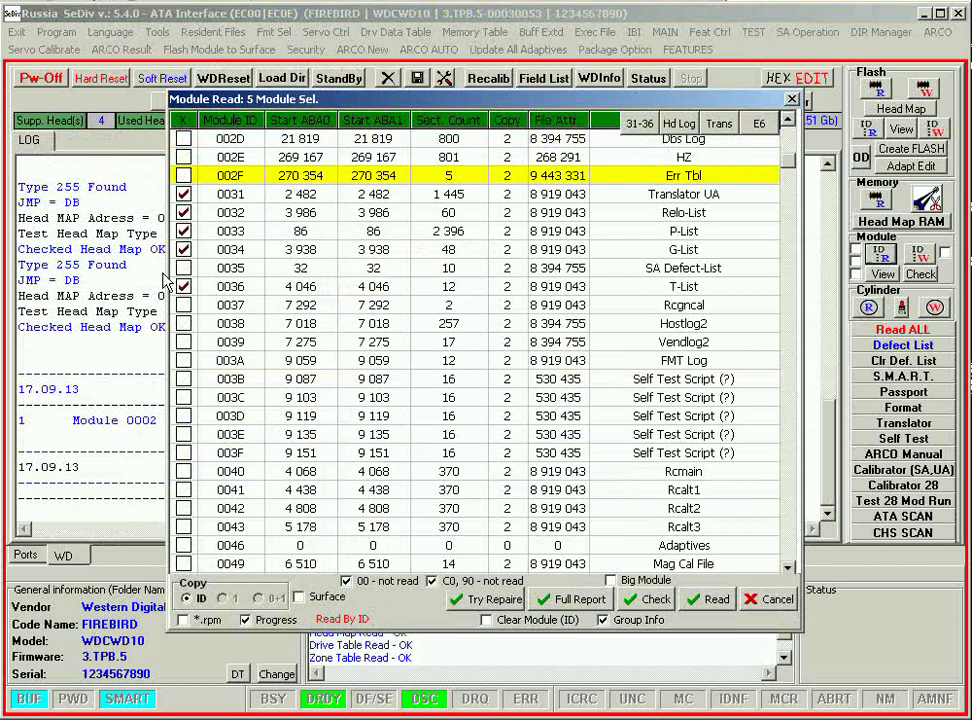
{"action": "left_click", "coordinate": [759, 603]}
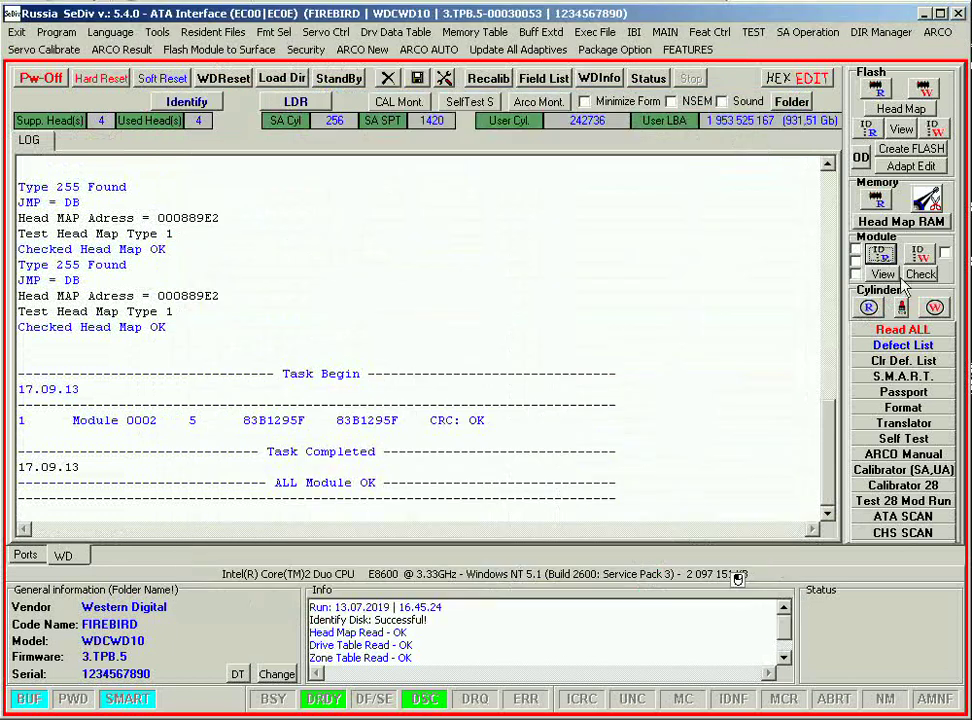
Look over the options for reading cylinders and for erasing or filling cylinders, cancelling both without running them
{"action": "left_click", "coordinate": [862, 309]}
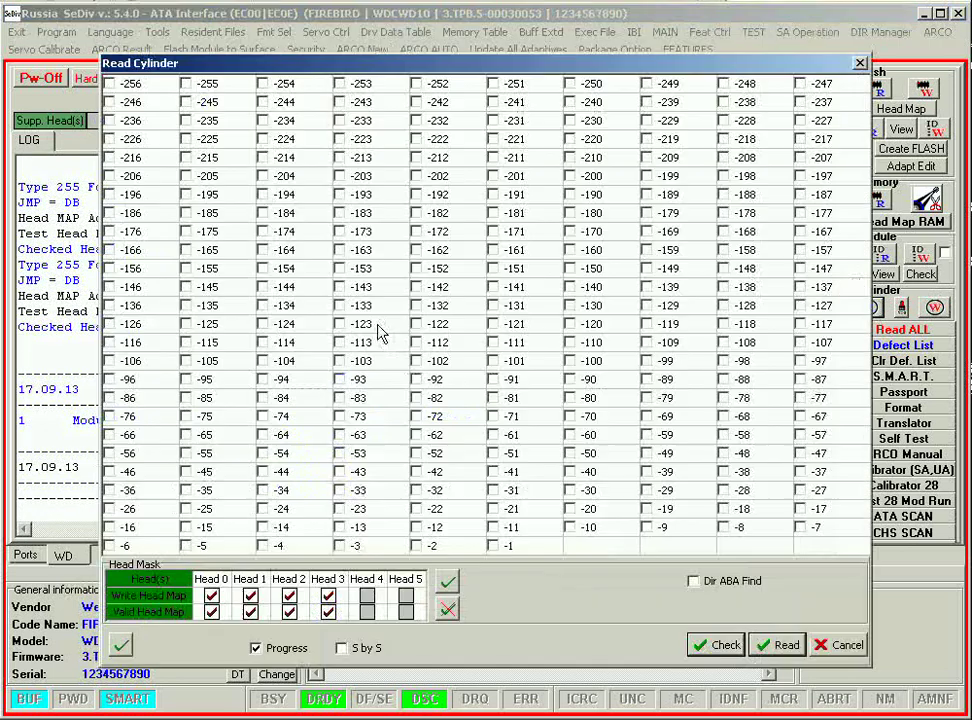
{"action": "right_click", "coordinate": [380, 330]}
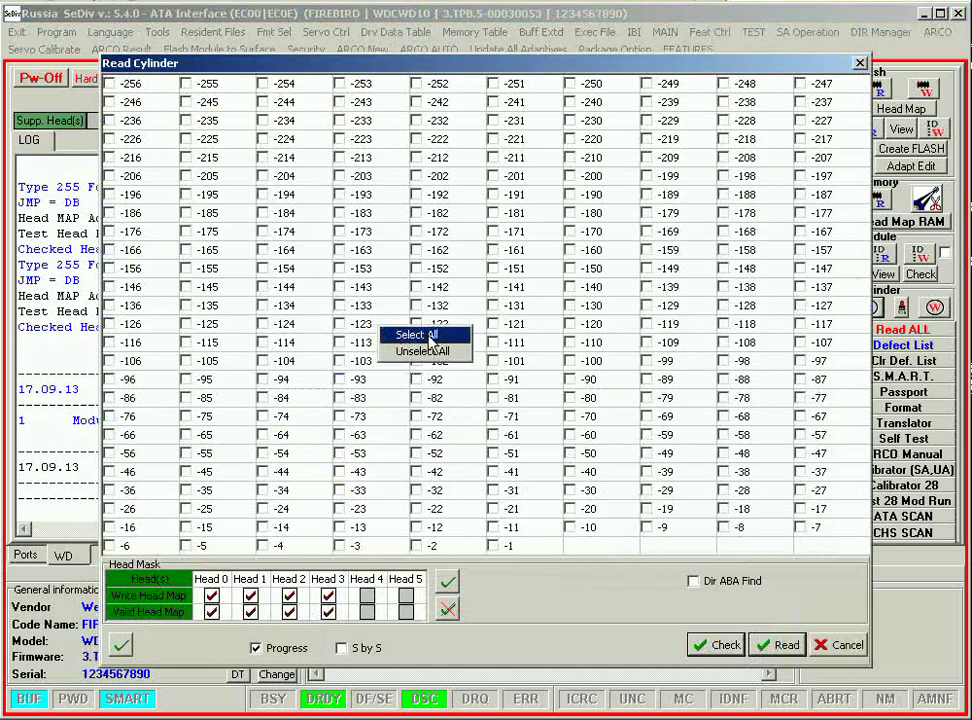
{"action": "left_click", "coordinate": [840, 648]}
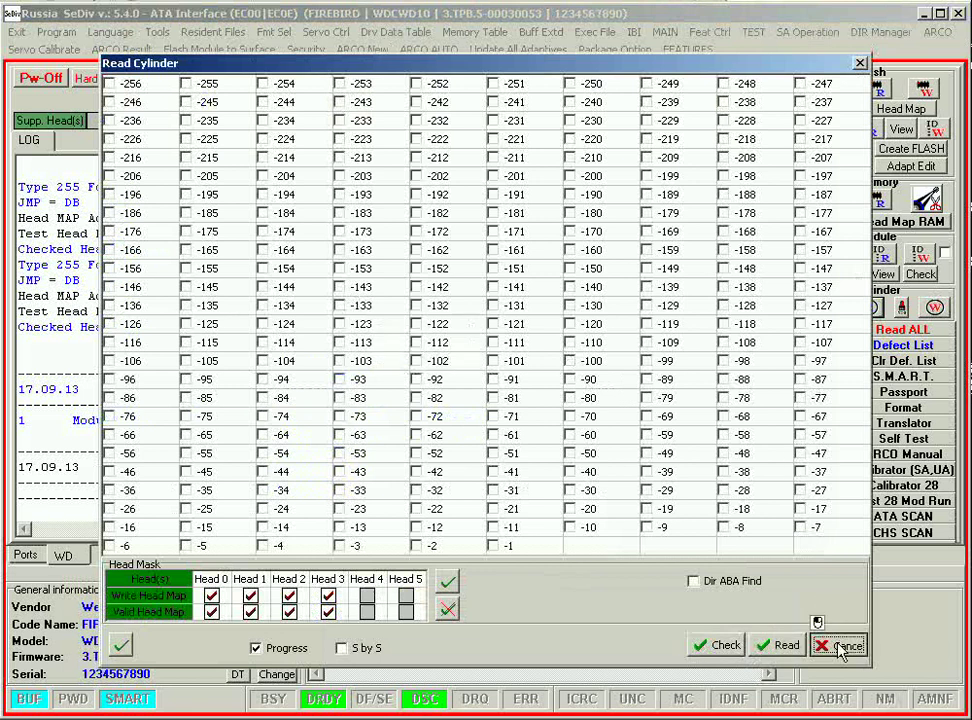
{"action": "left_click", "coordinate": [840, 648]}
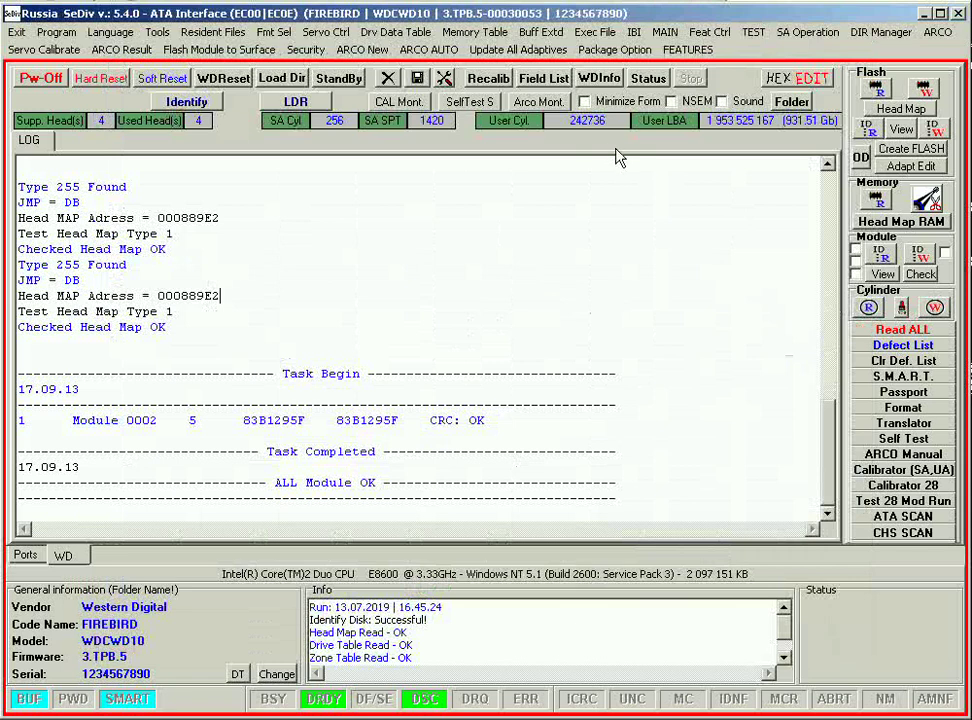
{"action": "left_click", "coordinate": [902, 309]}
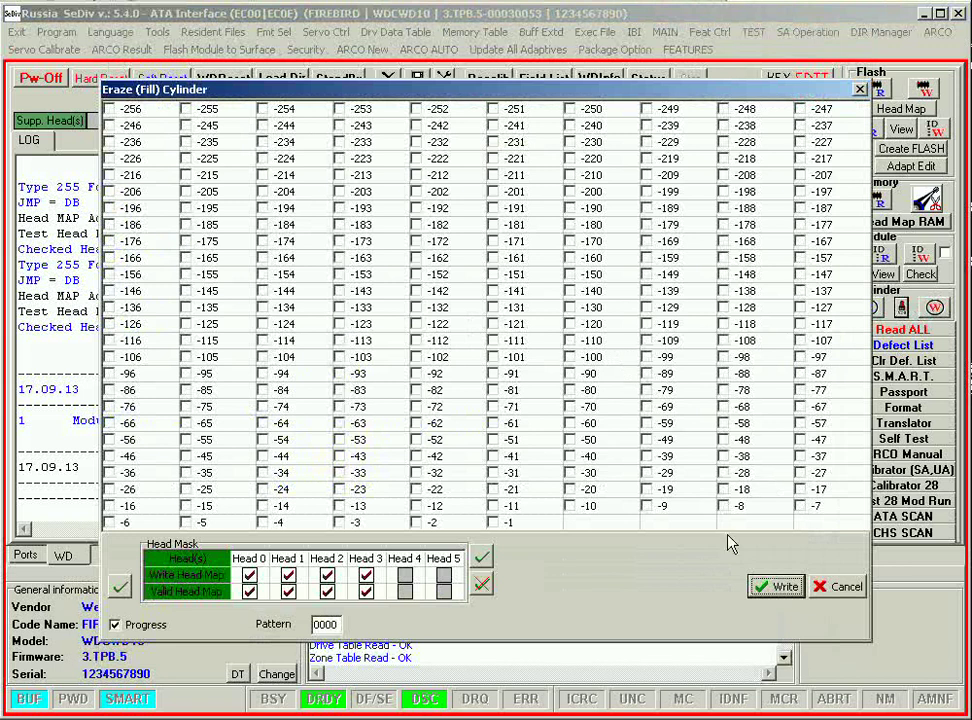
{"action": "left_click", "coordinate": [840, 587]}
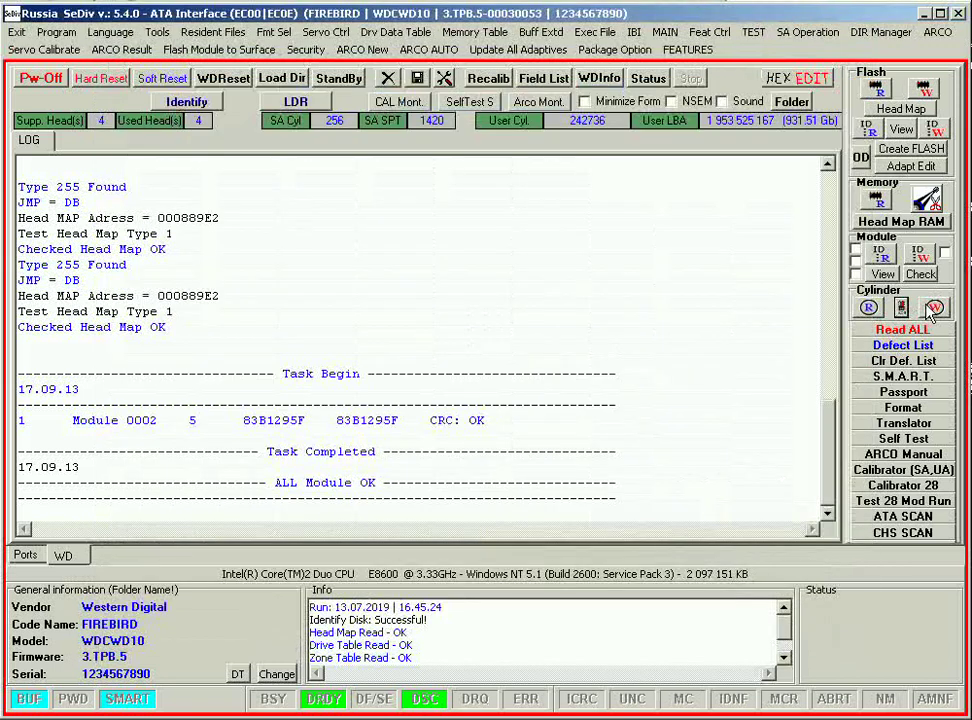
Open the cylinder write dialog and look through its drive folder tree and head mask
{"action": "left_click", "coordinate": [935, 310]}
{"action": "scroll", "coordinate": [494, 364], "scroll_direction": "down", "scroll_amount": 5}
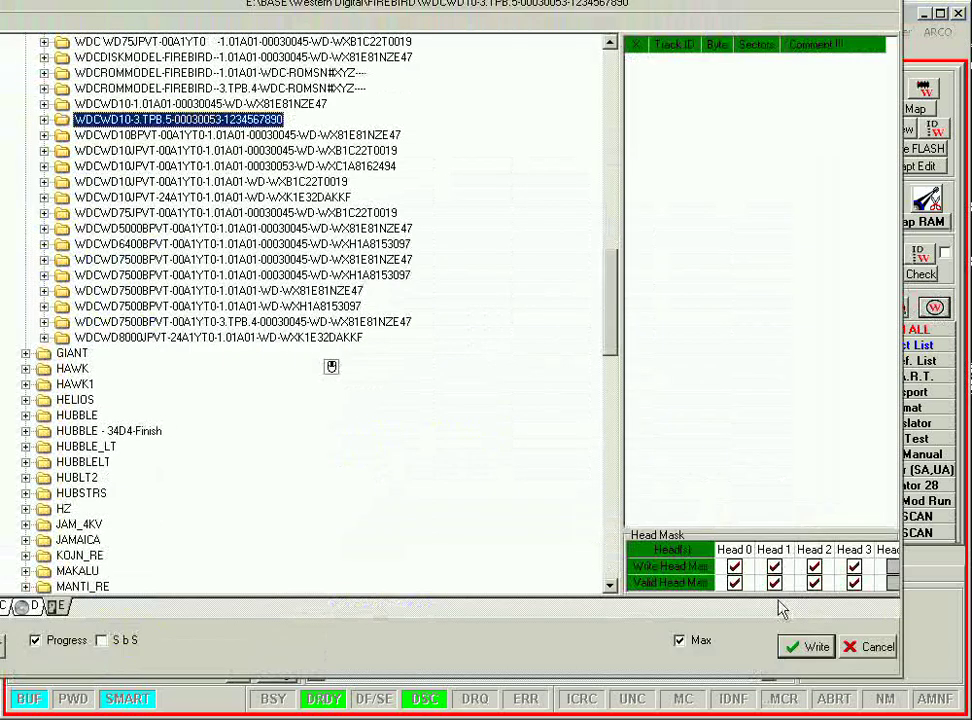